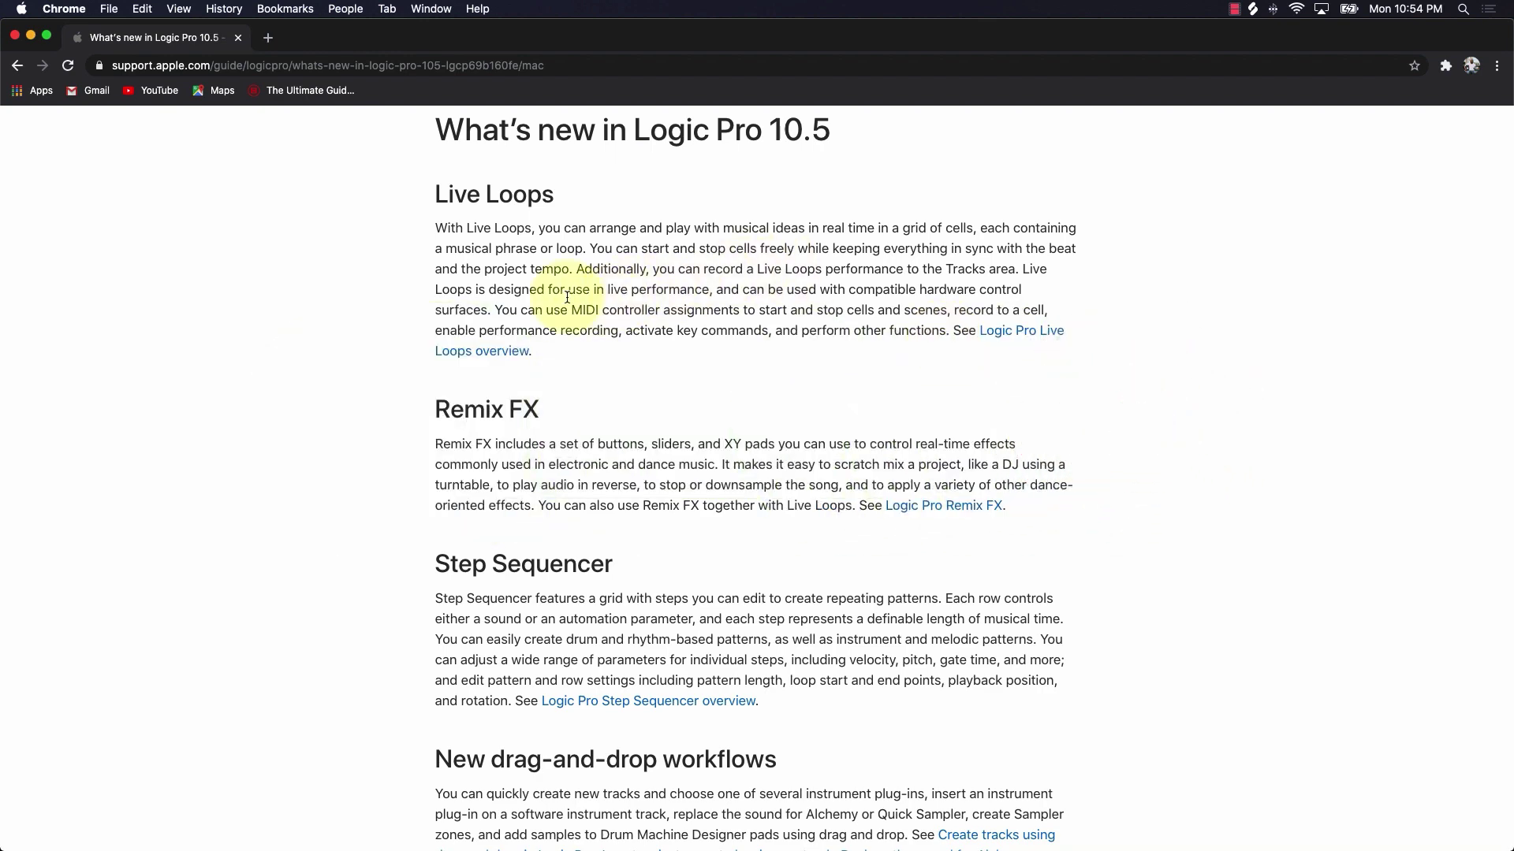
Skim the "What's new in Logic Pro 10.5" page through the Step Sequencer, drag-and-drop and Sampler sections and return to Live Loops
{"action": "scroll", "coordinate": [424, 259], "scroll_direction": "down", "scroll_amount": 10}
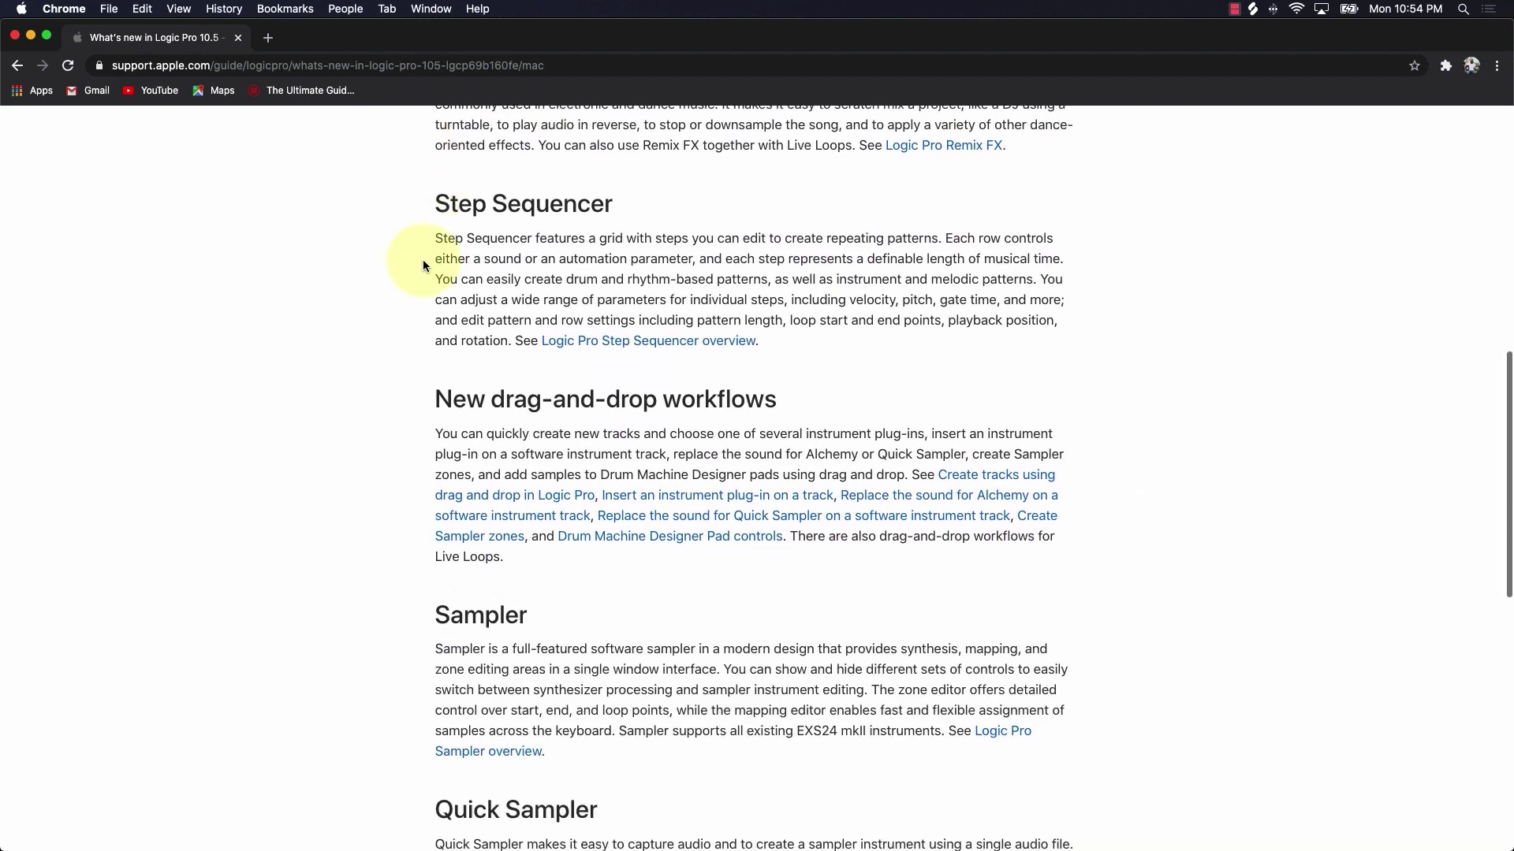
{"action": "scroll", "coordinate": [421, 266], "scroll_direction": "down", "scroll_amount": 4}
{"action": "scroll", "coordinate": [415, 260], "scroll_direction": "up", "scroll_amount": 10}
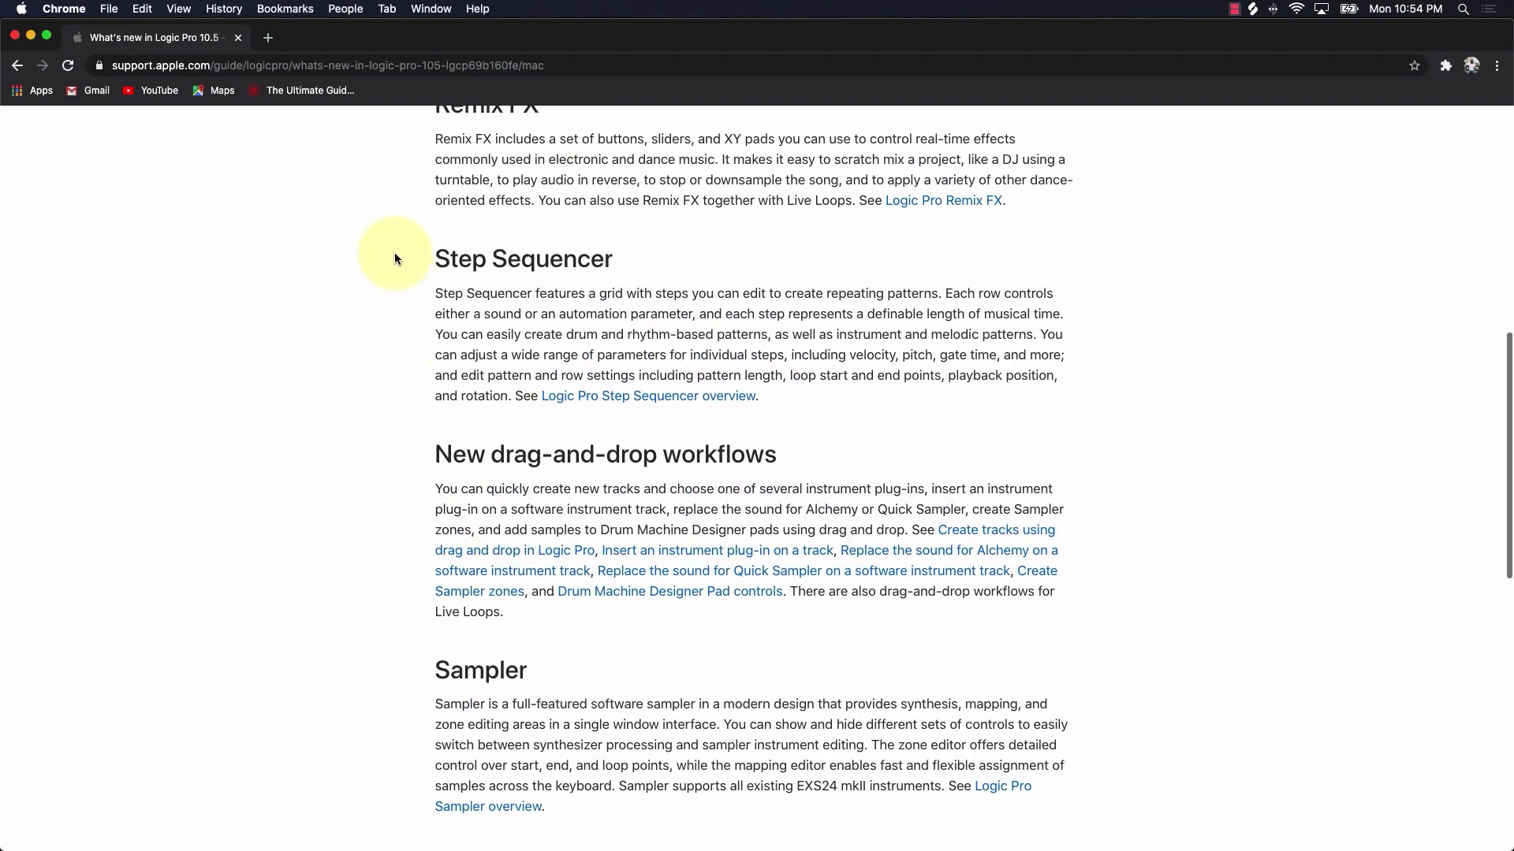
{"action": "scroll", "coordinate": [395, 255], "scroll_direction": "up", "scroll_amount": 5}
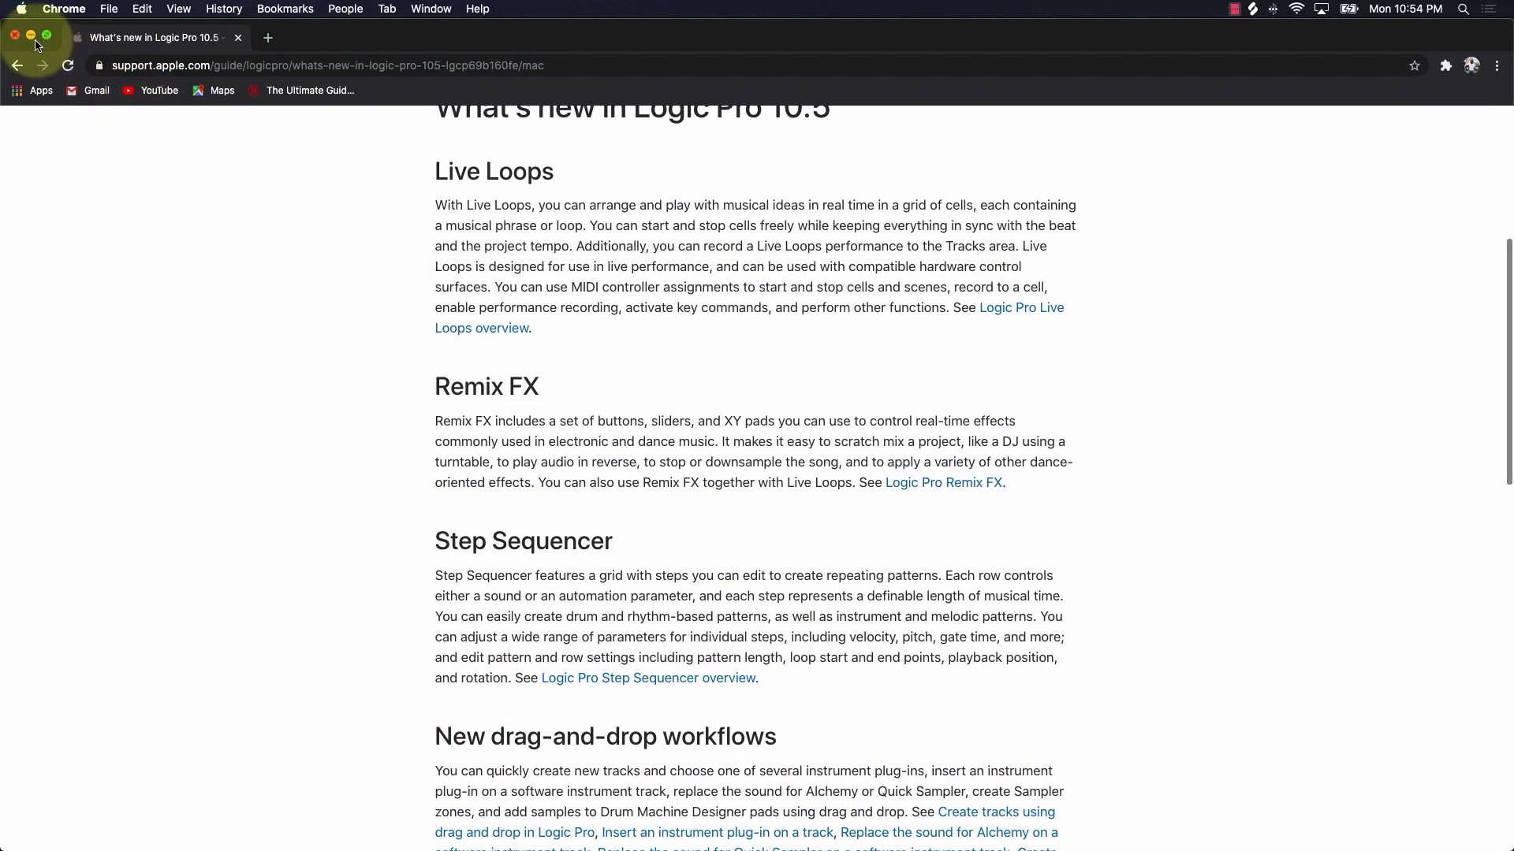
Minimize the web page to switch to Logic Pro and hide the All Files browser
{"action": "left_click", "coordinate": [31, 36]}
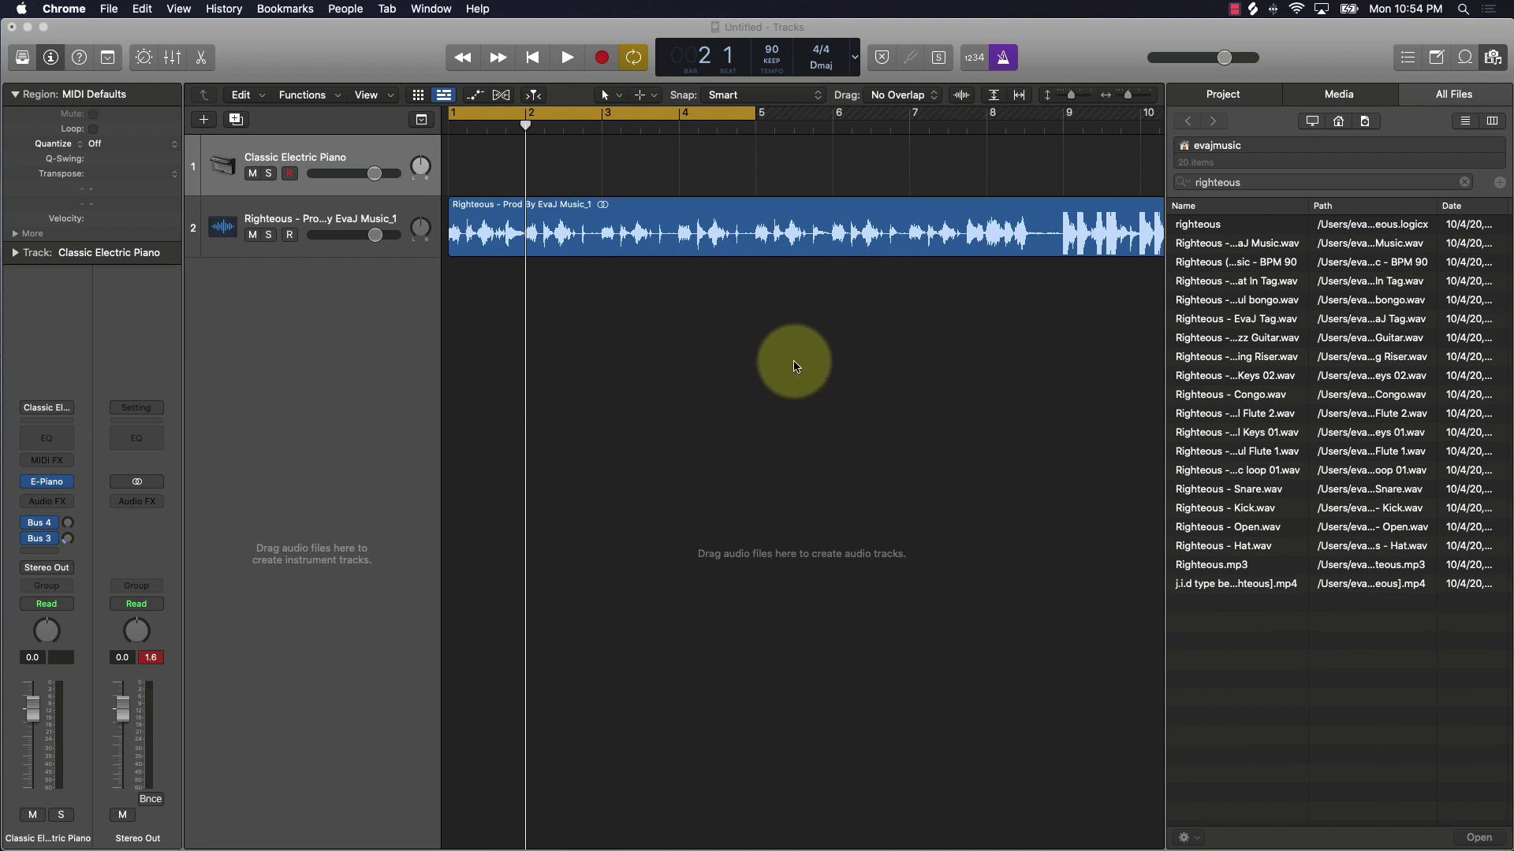
{"action": "left_click", "coordinate": [1492, 57]}
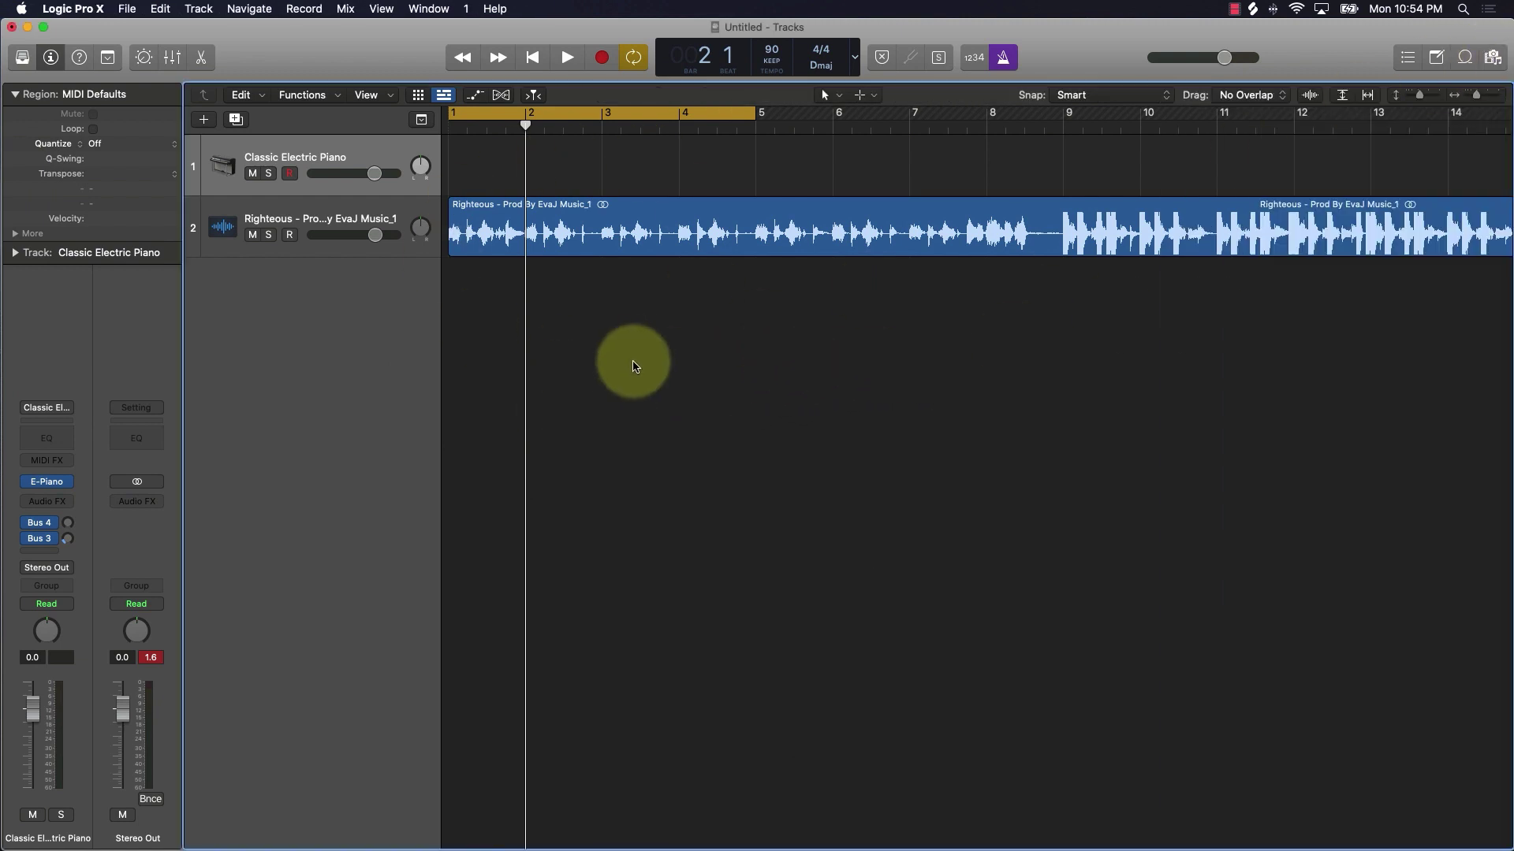
Switch back to Chrome and read the Live Loops section of the release notes
{"action": "mouse_move", "coordinate": [622, 847]}
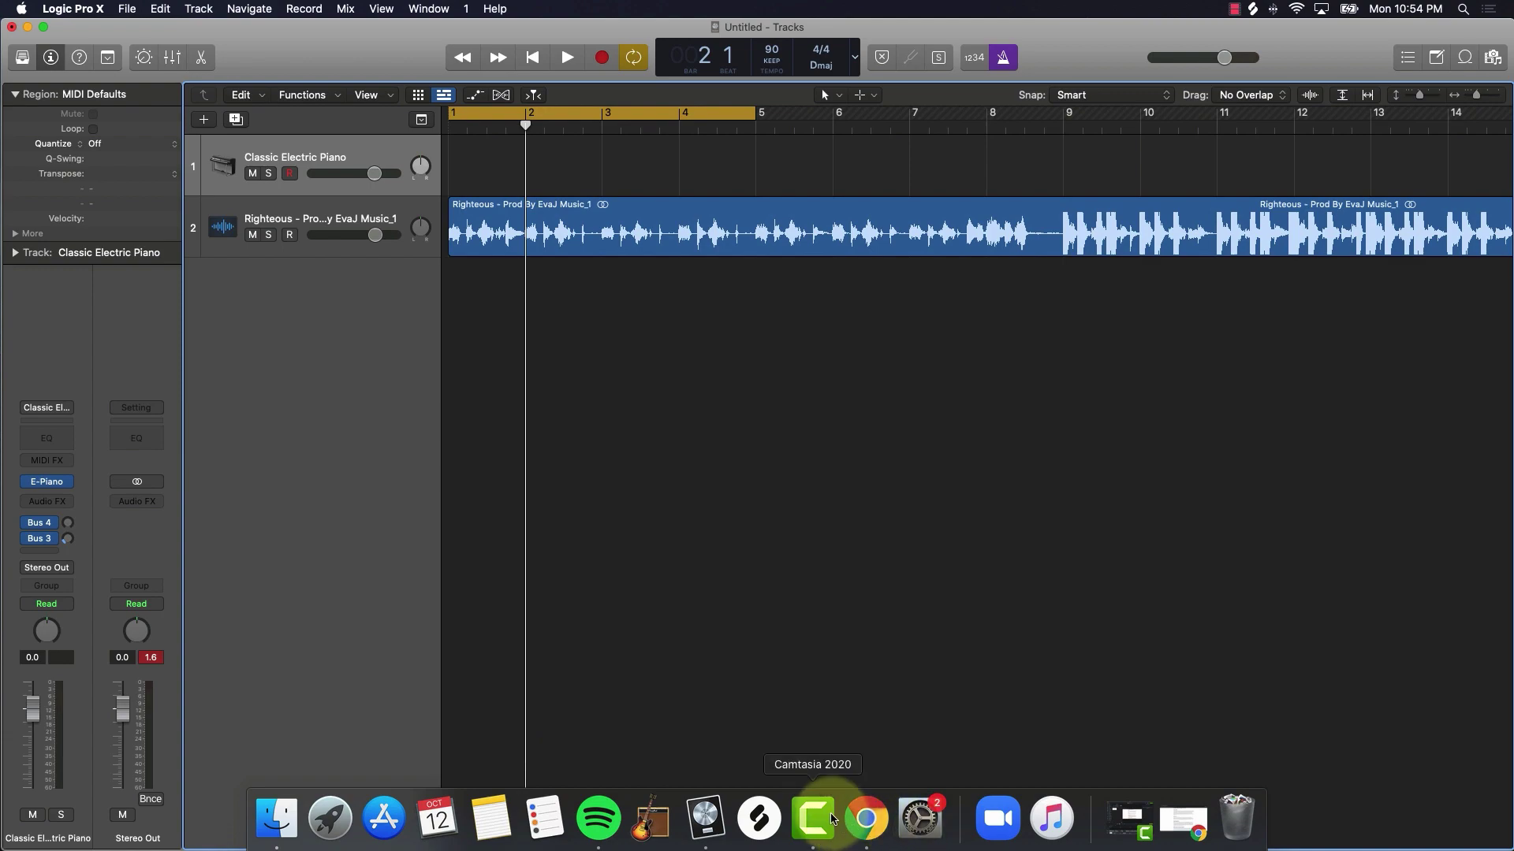
{"action": "left_click", "coordinate": [865, 818]}
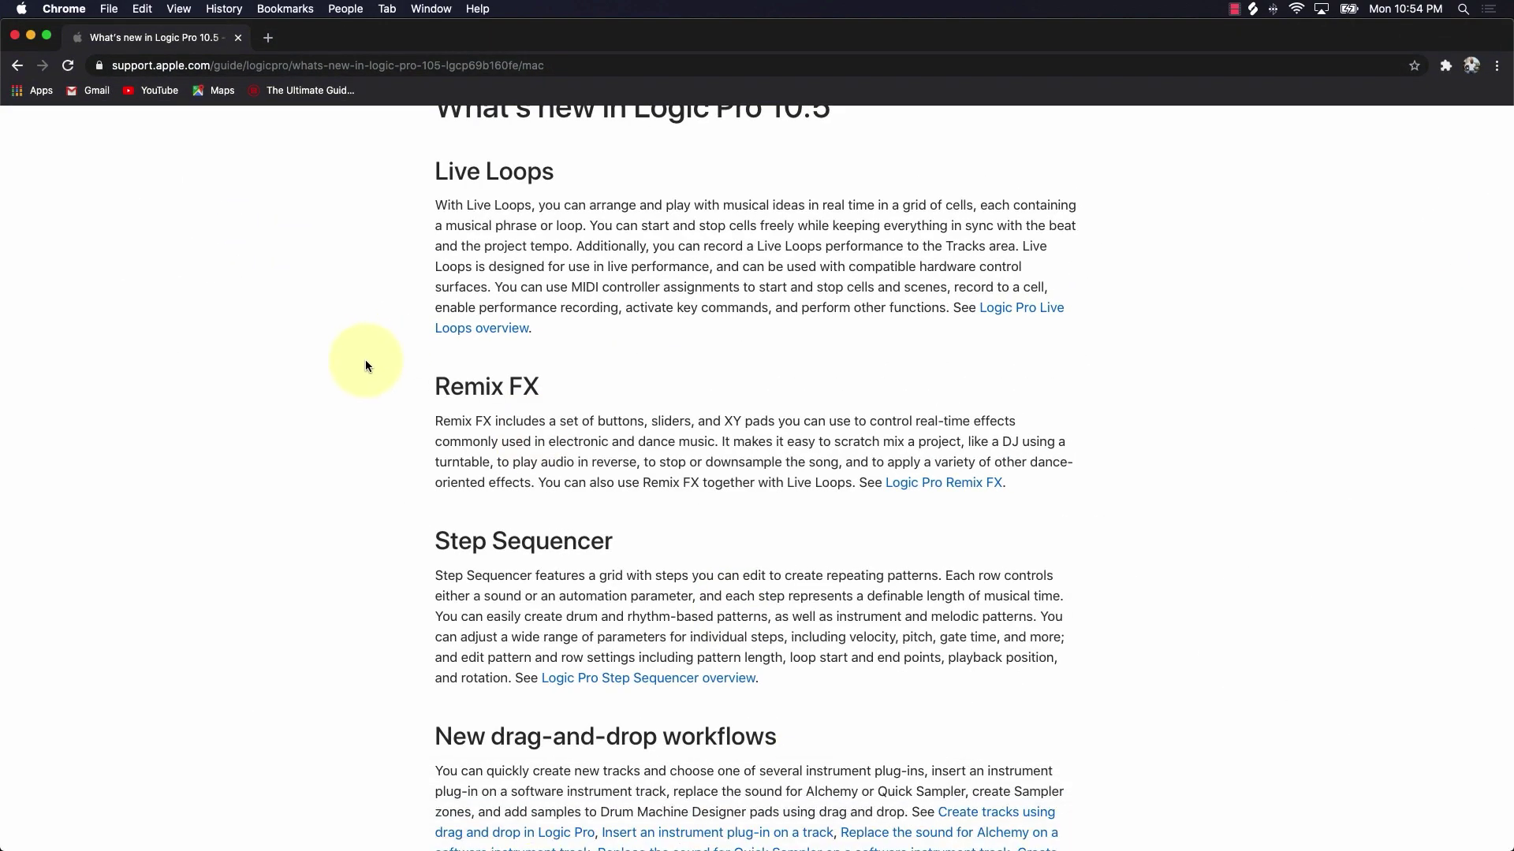
{"action": "scroll", "coordinate": [365, 365], "scroll_direction": "down", "scroll_amount": 1}
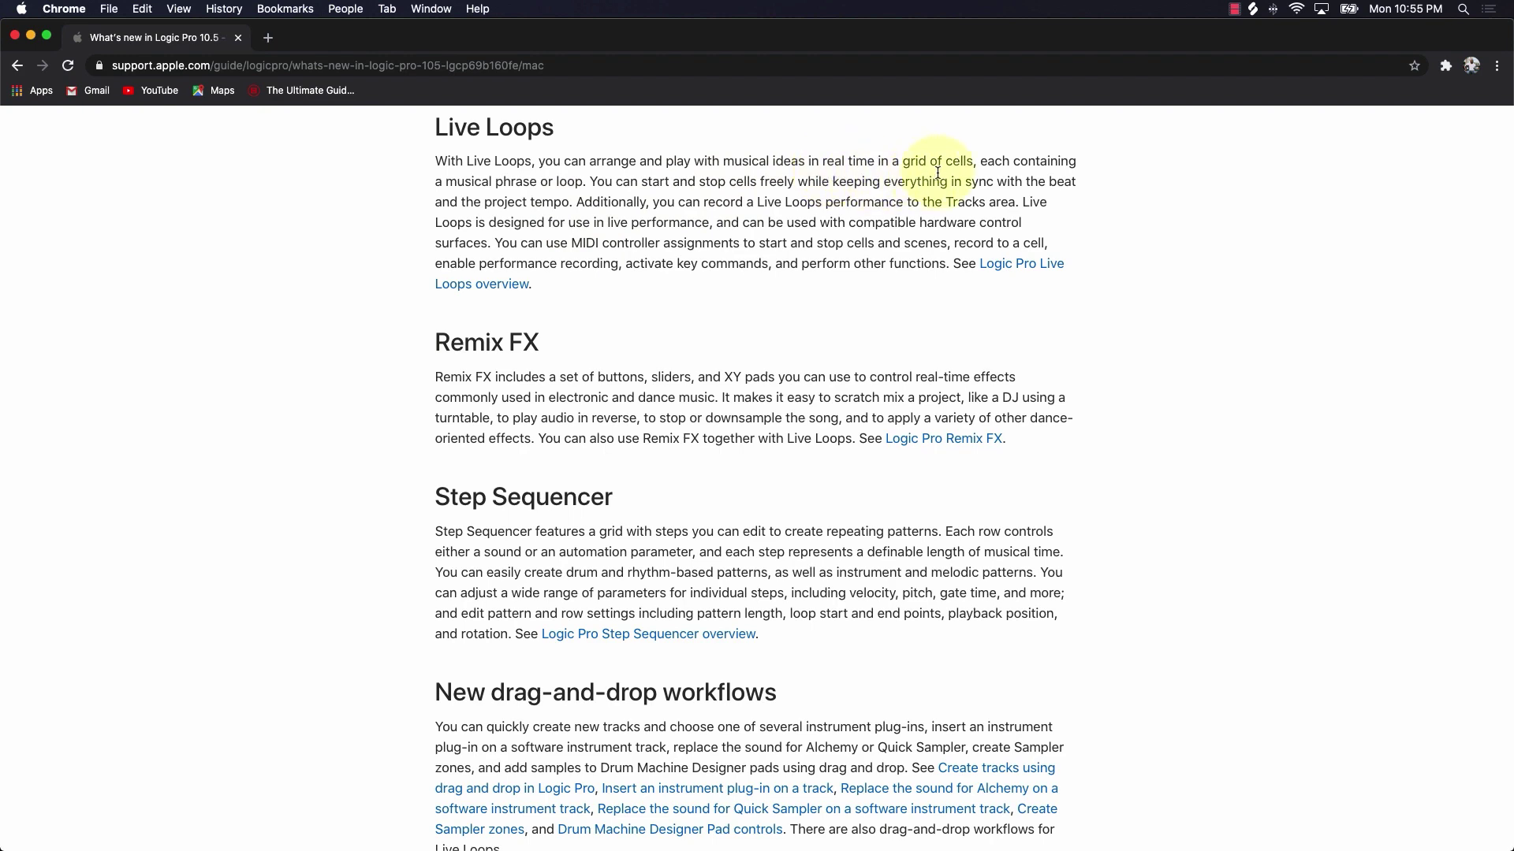
Switch to Logic Pro and mute the "Righteous" audio track
{"action": "left_click", "coordinate": [31, 37]}
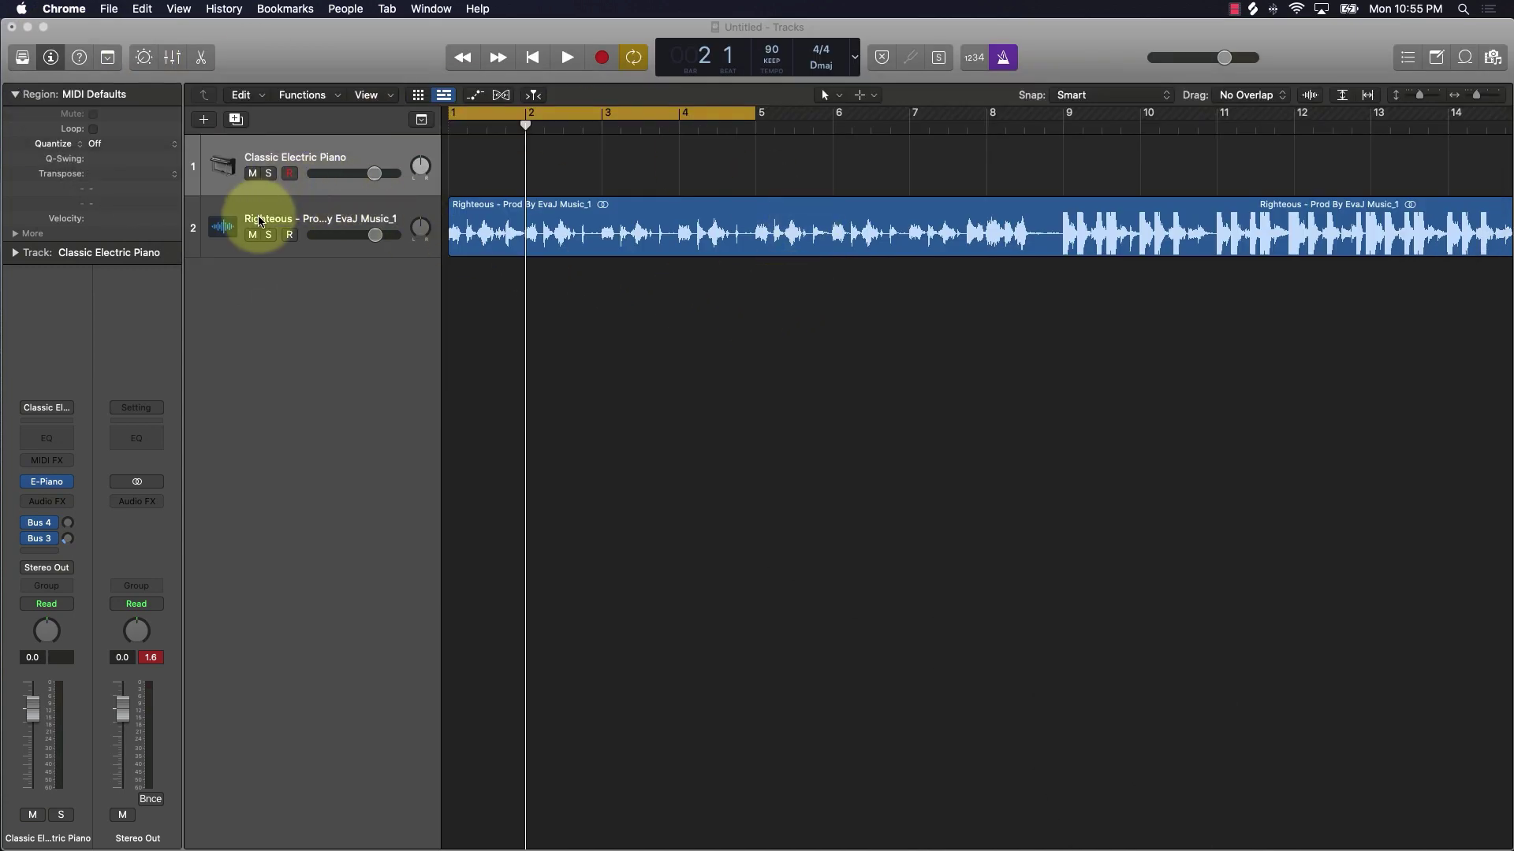
{"action": "left_click", "coordinate": [253, 235]}
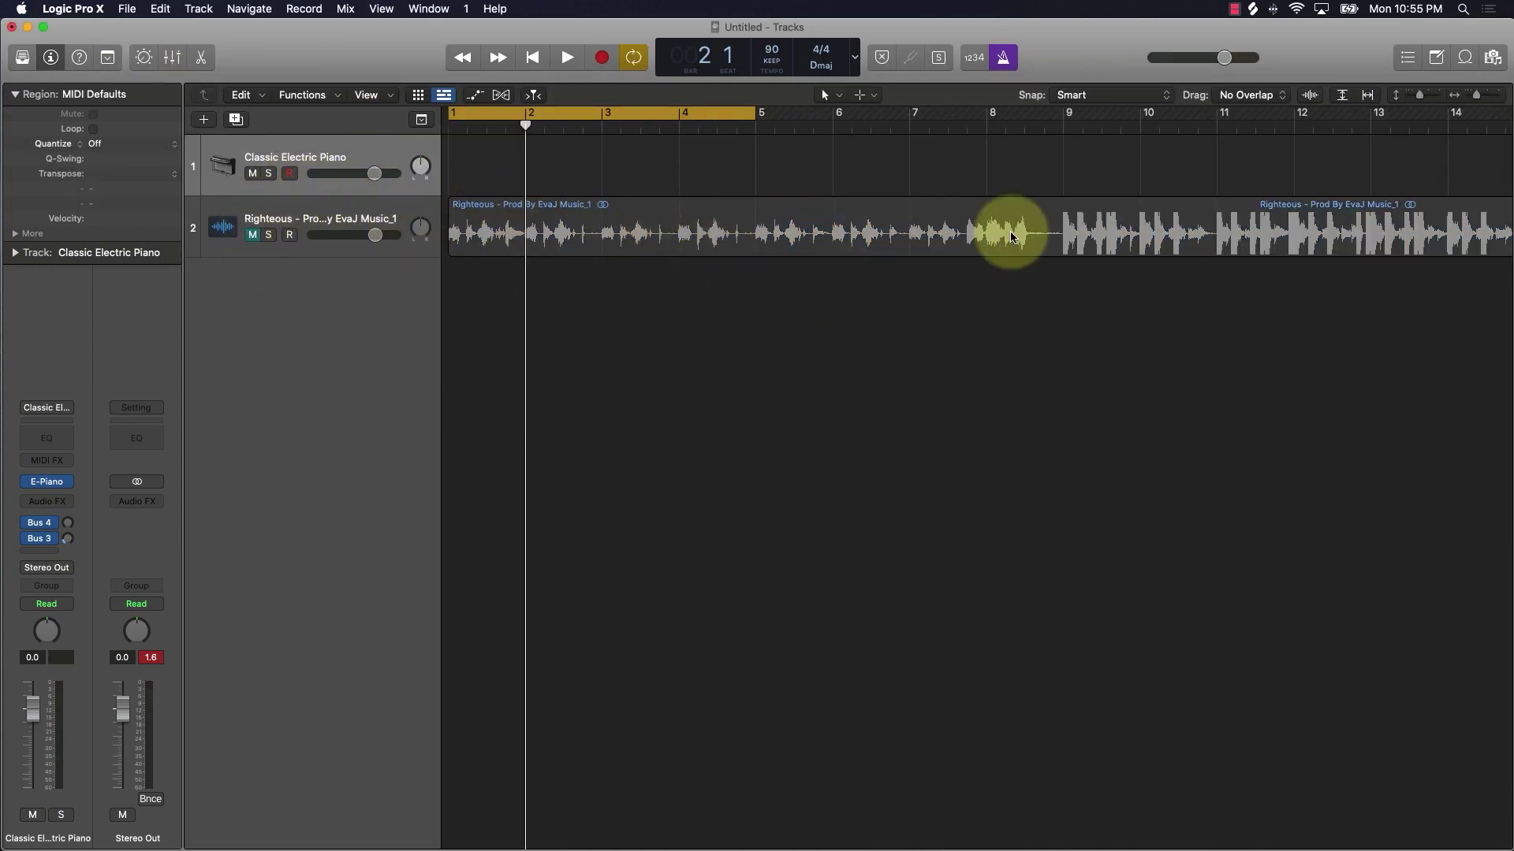
Show the Apple Loops browser and filter the loops by the Electro House genre
{"action": "left_click", "coordinate": [1466, 58]}
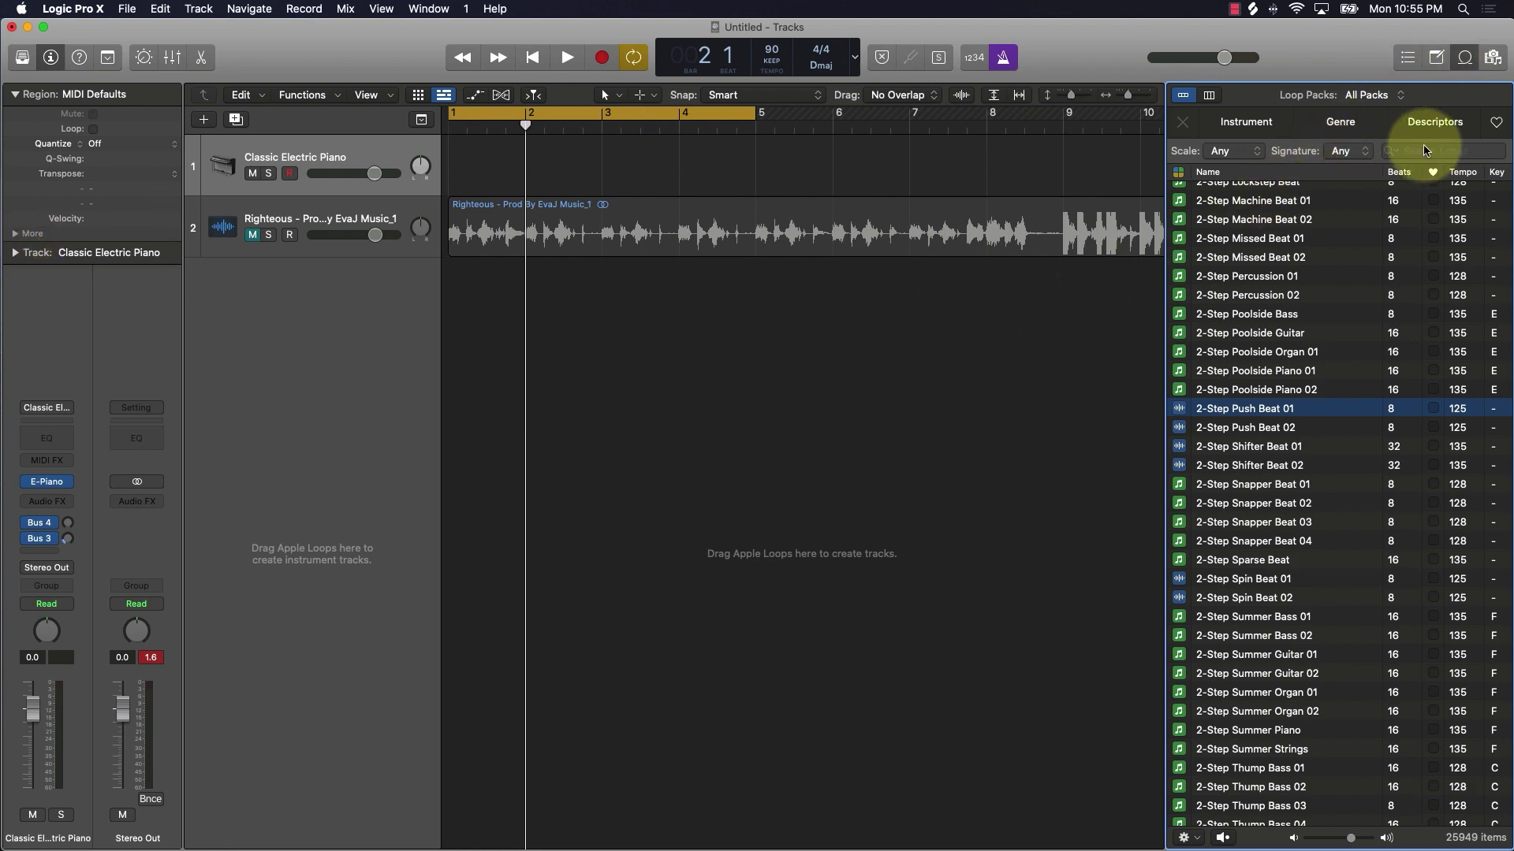
{"action": "left_click", "coordinate": [1345, 127]}
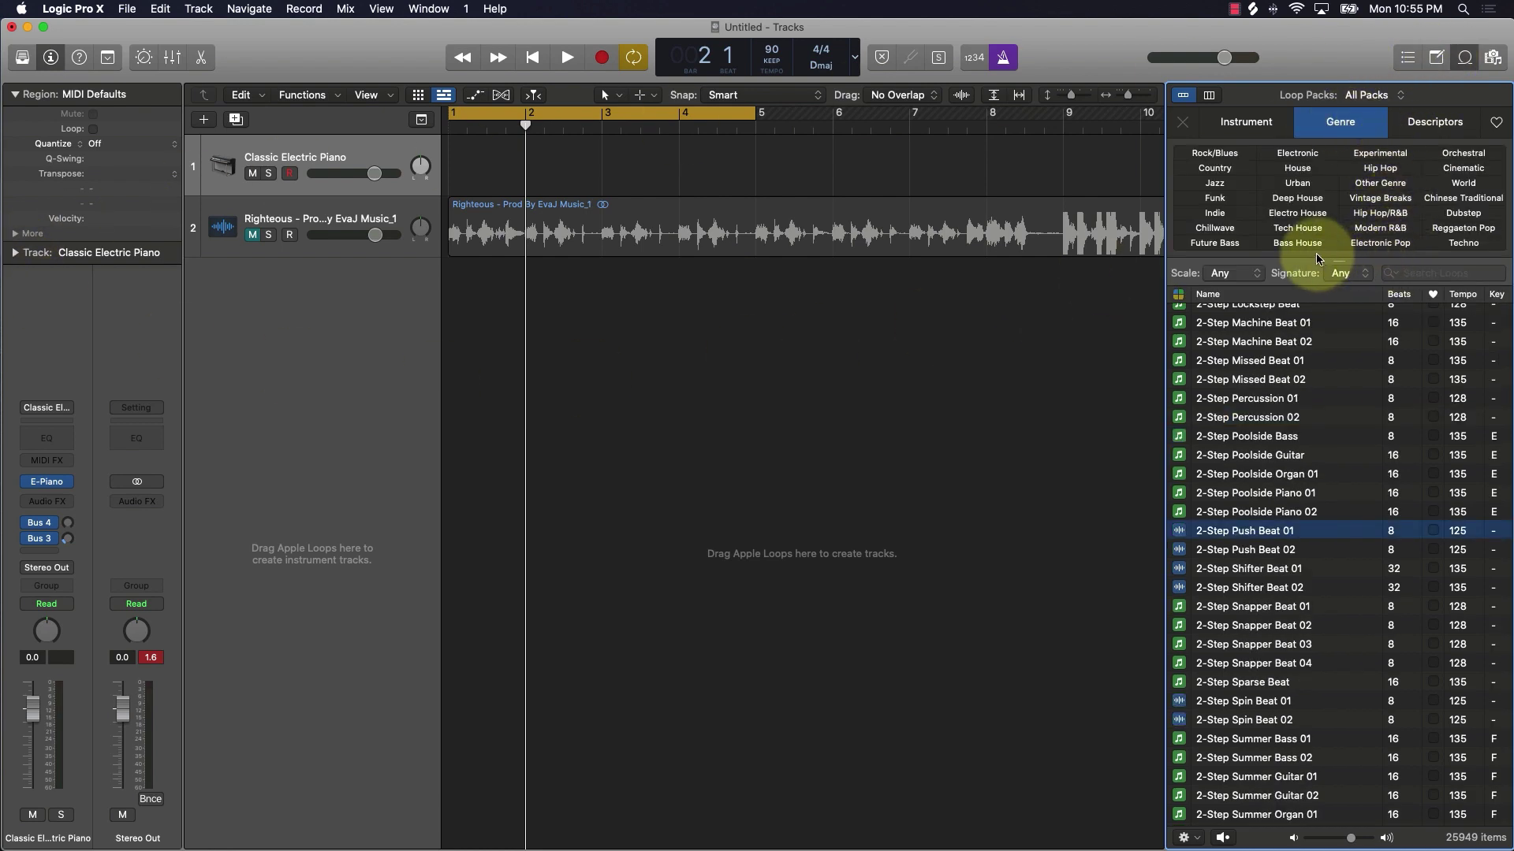
{"action": "left_click", "coordinate": [1298, 213]}
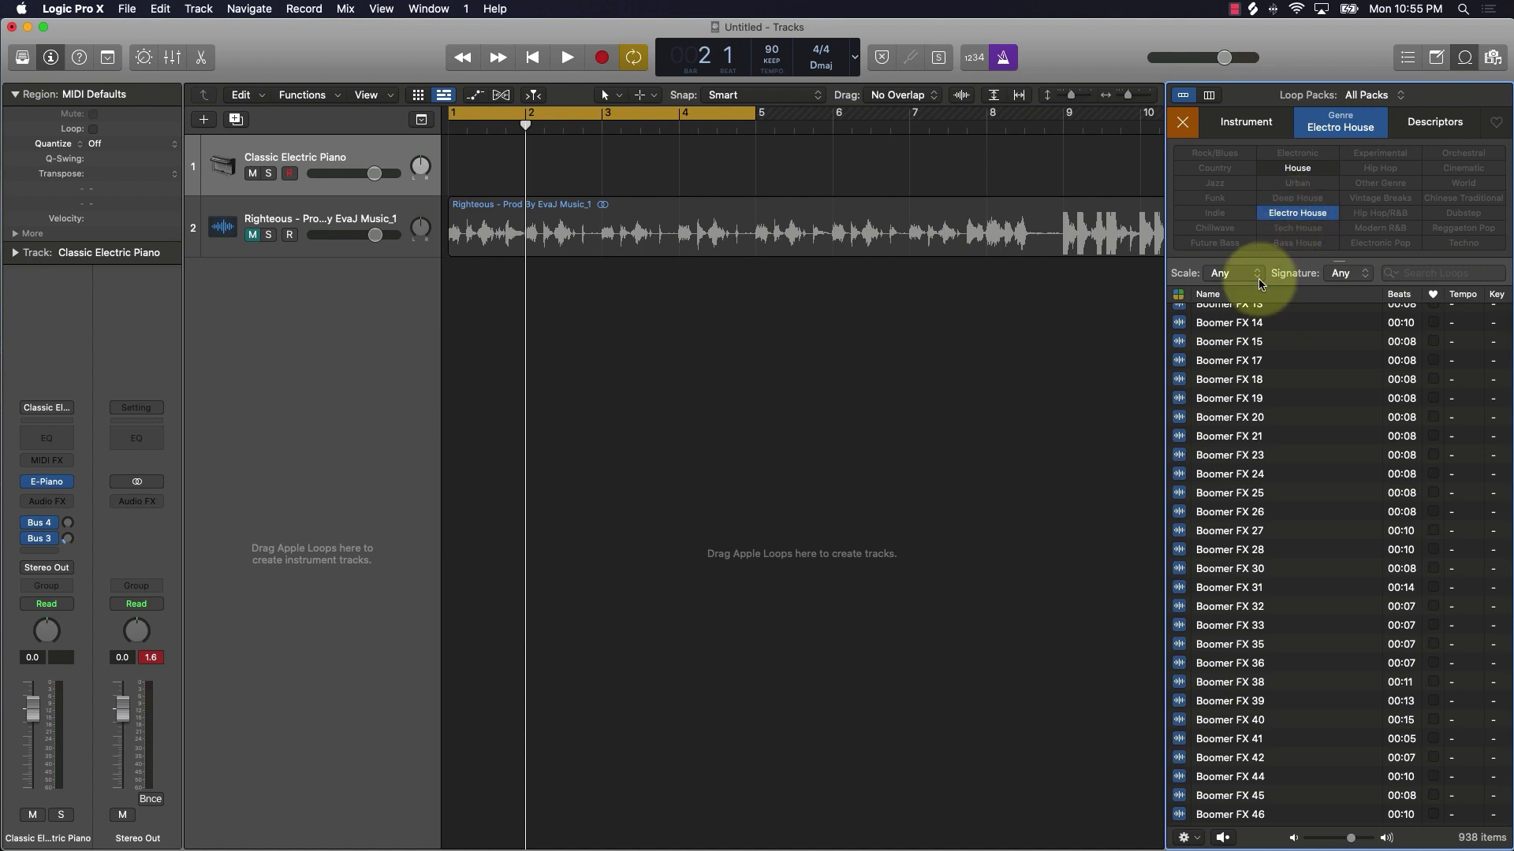
{"action": "scroll", "coordinate": [1245, 408], "scroll_direction": "up", "scroll_amount": 5}
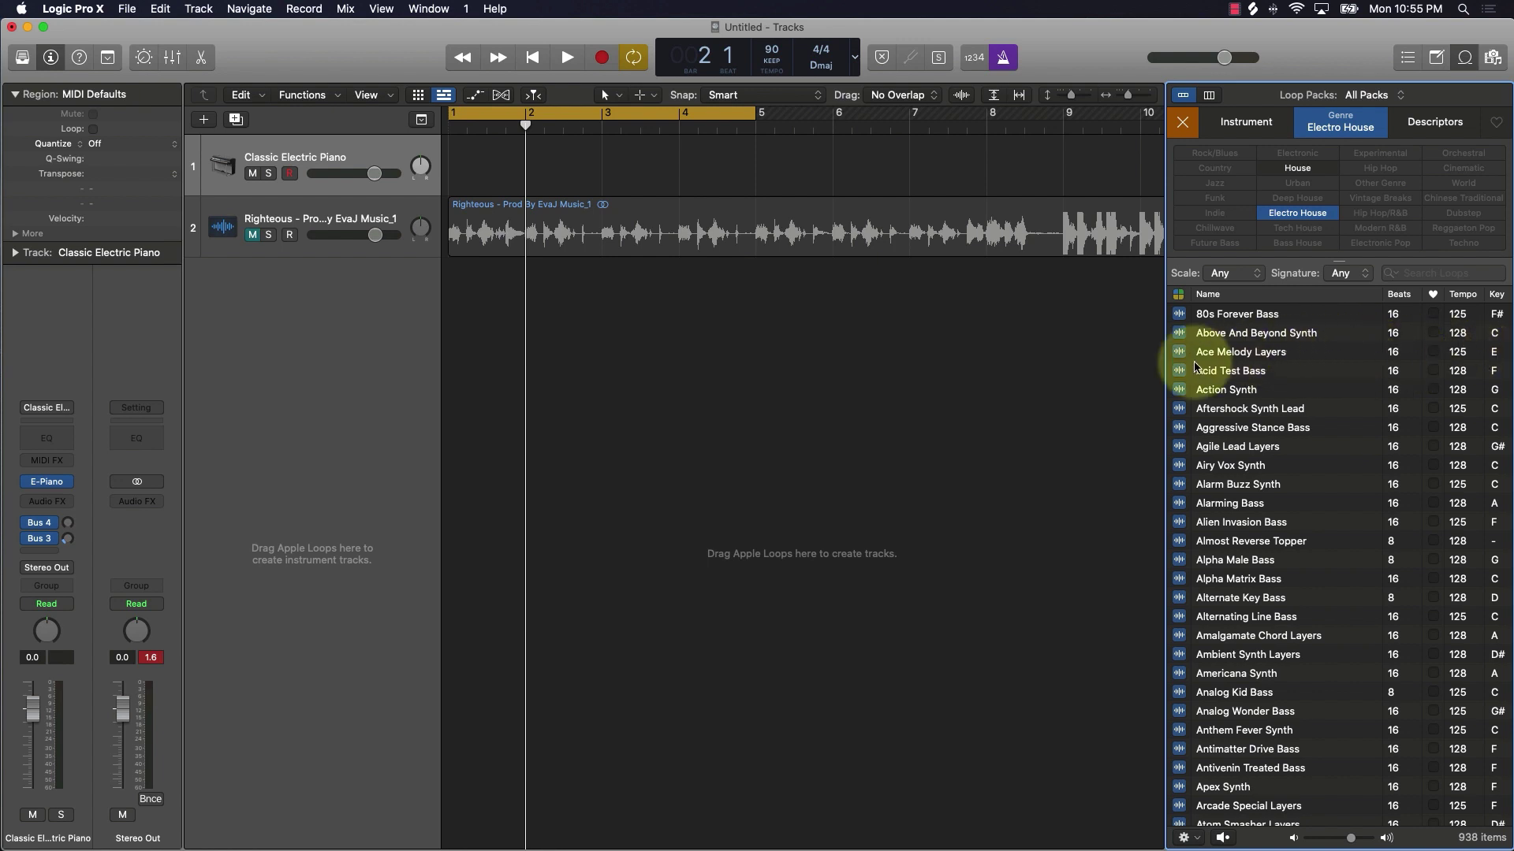
{"action": "left_click_drag", "start_coordinate": [1209, 358], "coordinate": [1364, 437]}
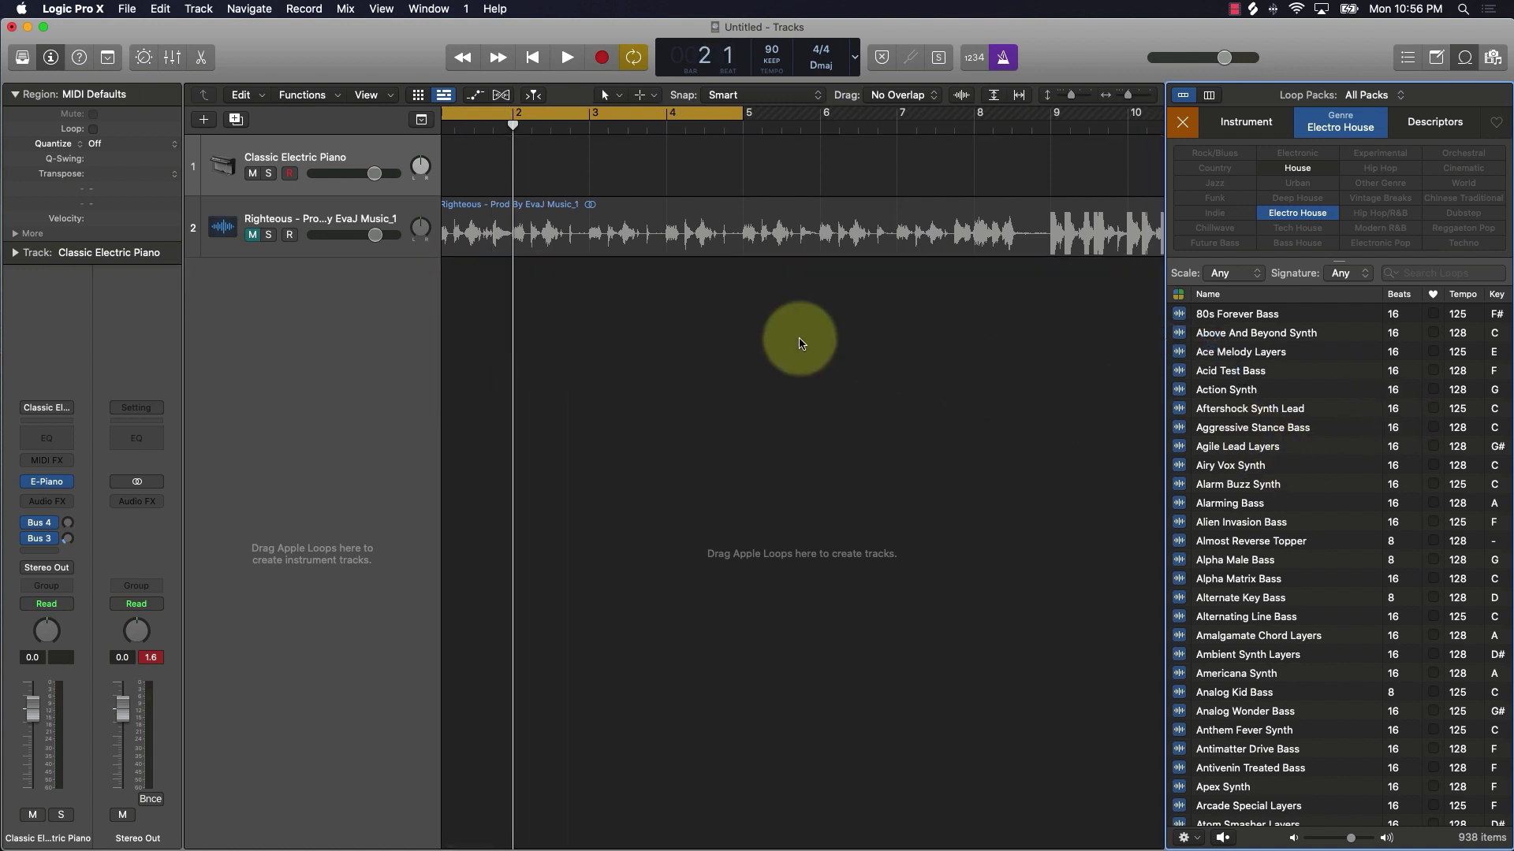
Show the Live Loops grid beside the Tracks area and move the "Righteous" track above Classic Electric Piano
{"action": "left_click", "coordinate": [418, 98]}
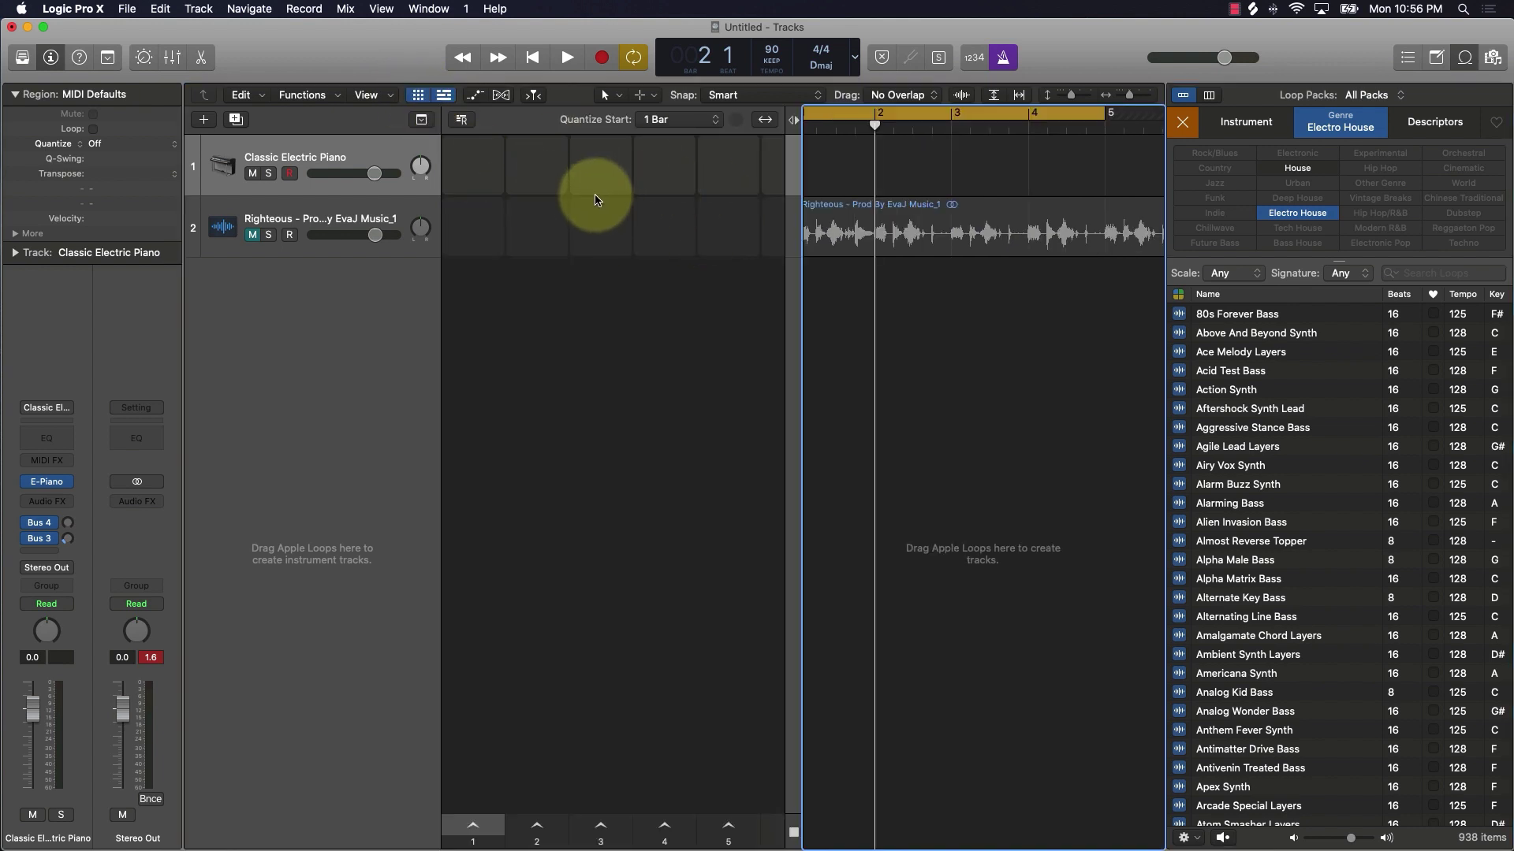
{"action": "left_click_drag", "start_coordinate": [351, 223], "coordinate": [344, 157]}
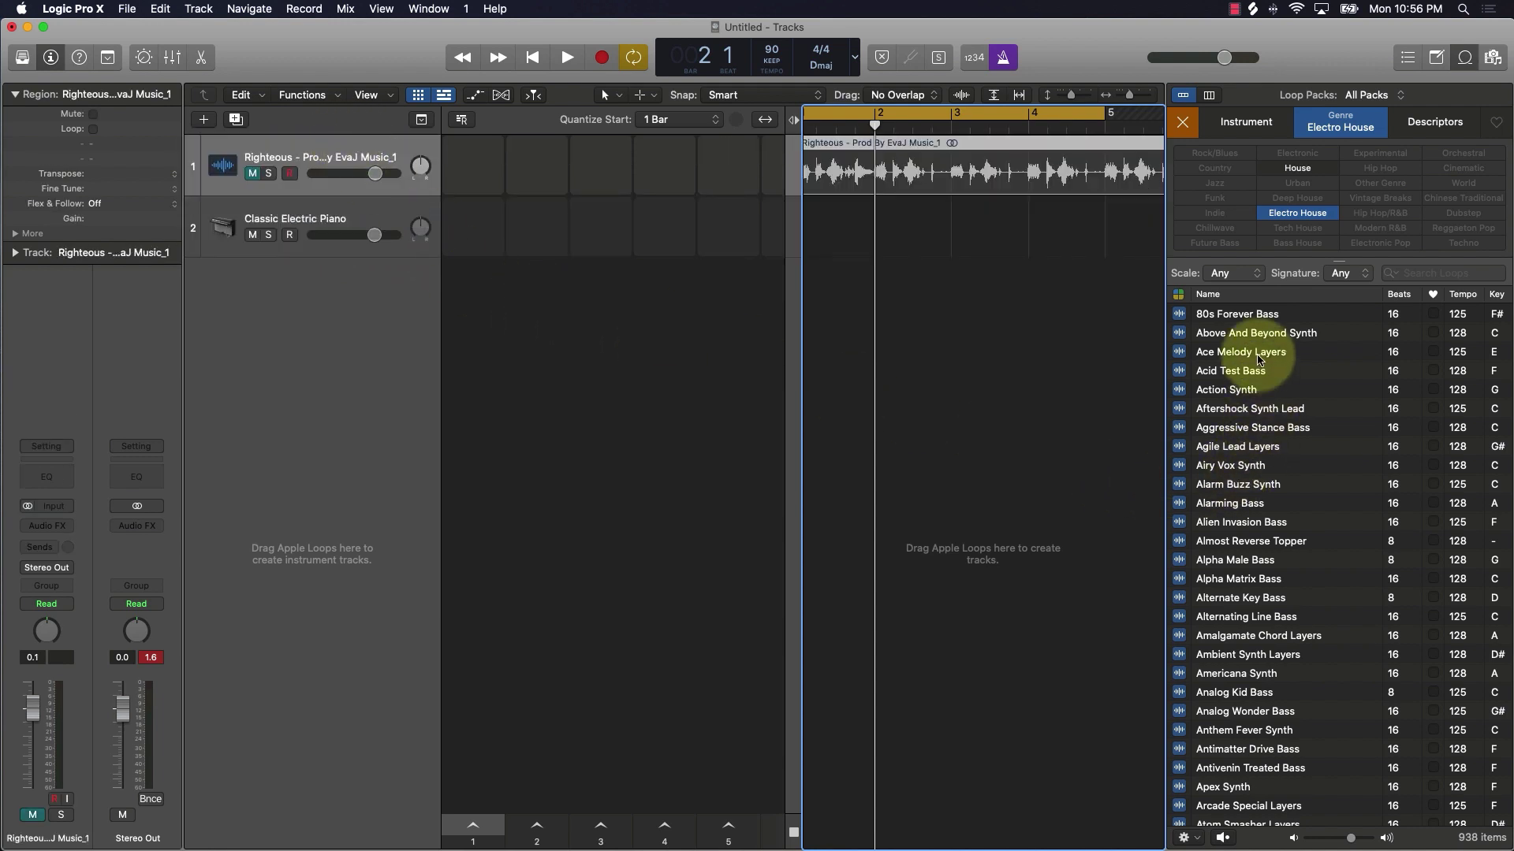
Add the Ace Melody Layers loop to scene 1 of the grid on a new track and start playing its cell
{"action": "left_click_drag", "start_coordinate": [1260, 355], "coordinate": [451, 339]}
{"action": "left_click", "coordinate": [475, 308]}
{"action": "left_click", "coordinate": [473, 299]}
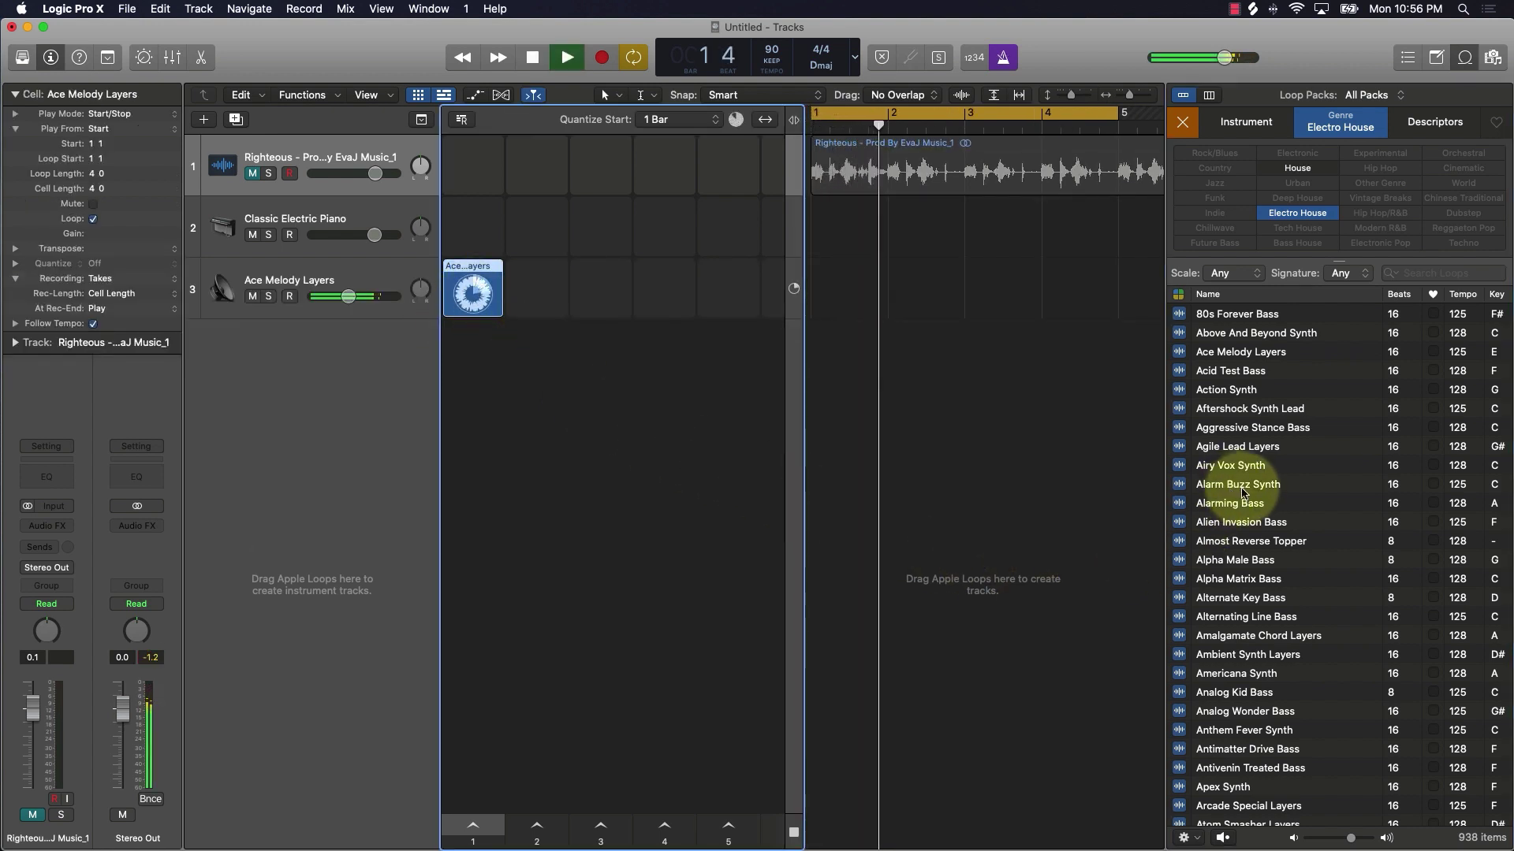
Add the Basic Core Beat and Big Room Snare 01 loops to scene 1 on new tracks and start their cells
{"action": "scroll", "coordinate": [1245, 521], "scroll_direction": "down", "scroll_amount": 6}
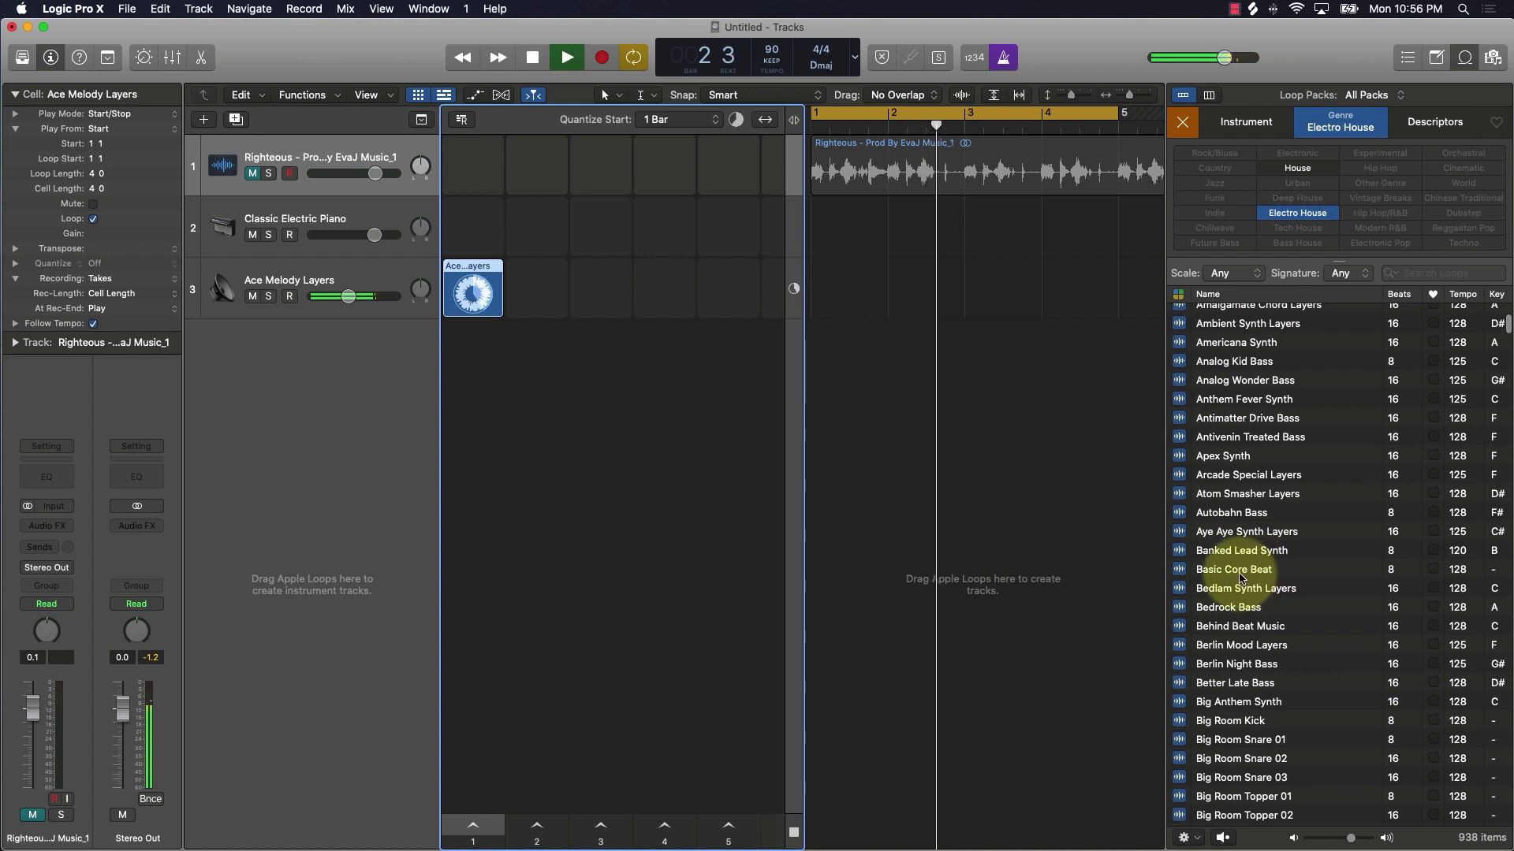
{"action": "left_click_drag", "start_coordinate": [1265, 575], "coordinate": [466, 355]}
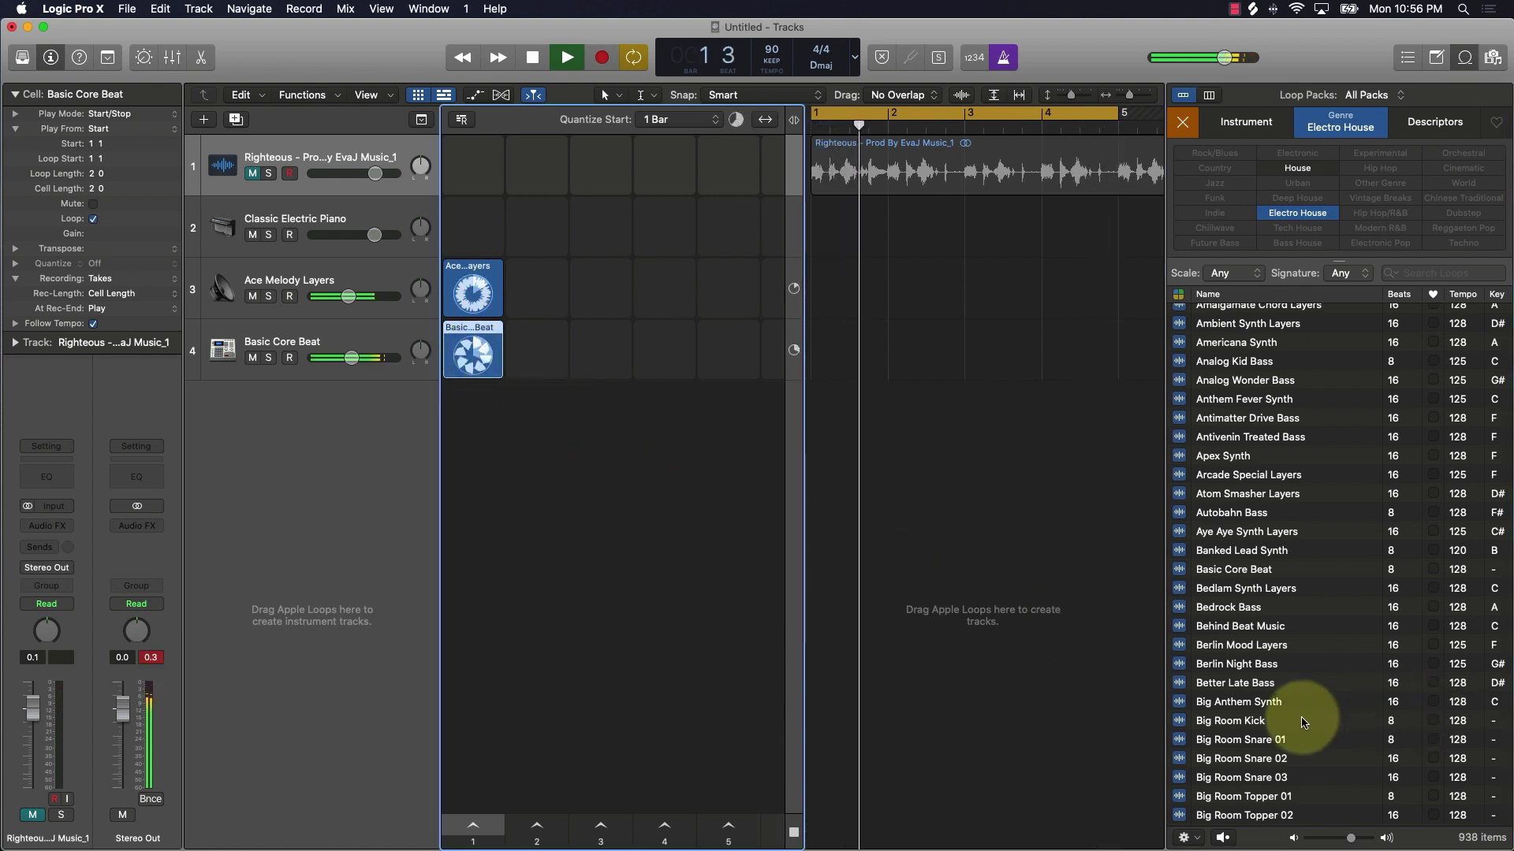
{"action": "scroll", "coordinate": [1305, 716], "scroll_direction": "down", "scroll_amount": 3}
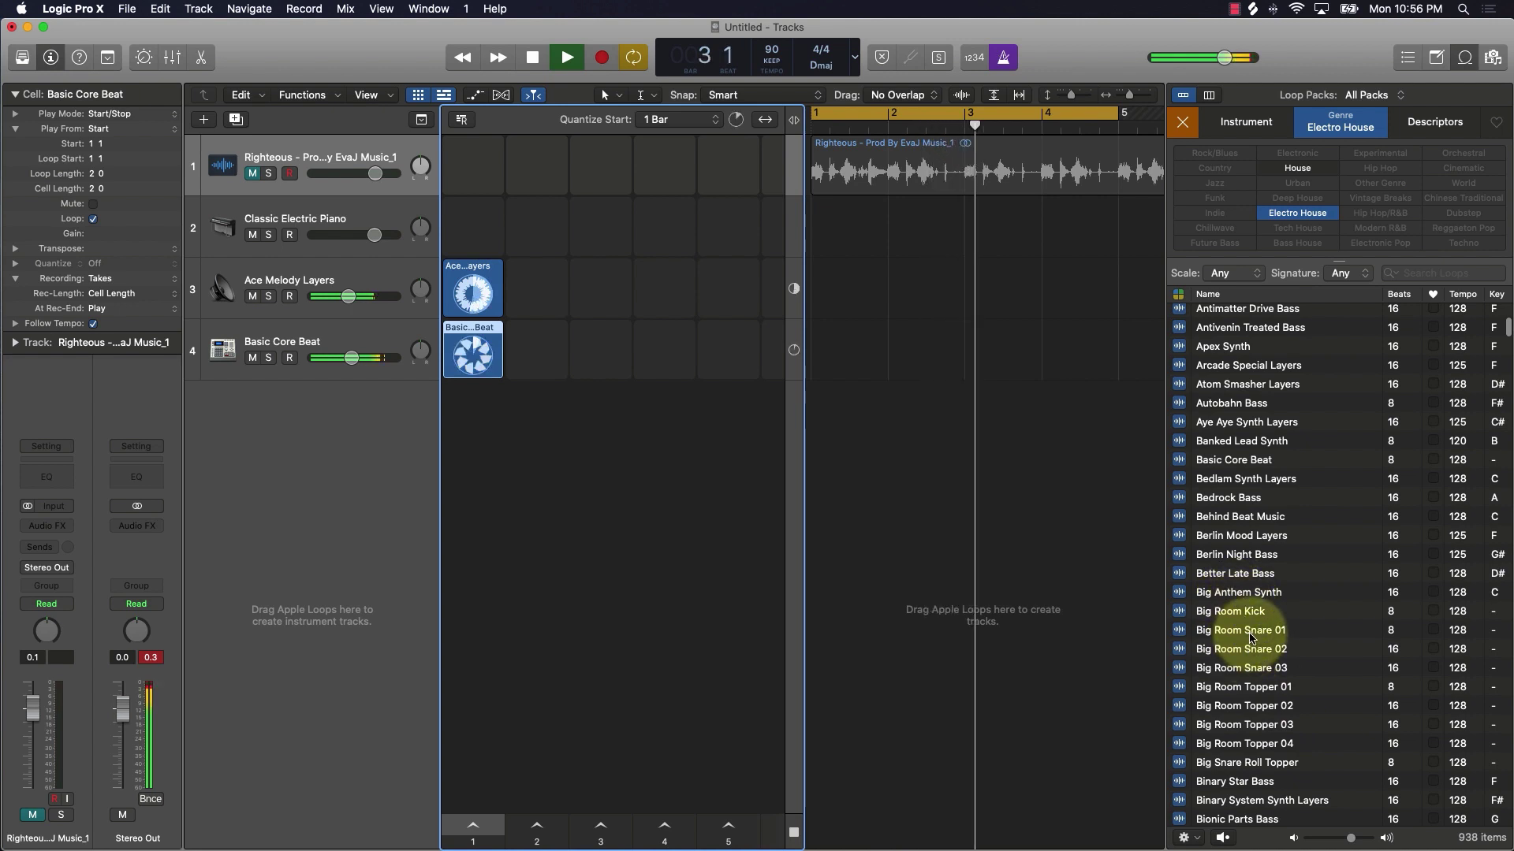
{"action": "left_click_drag", "start_coordinate": [1242, 631], "coordinate": [467, 464]}
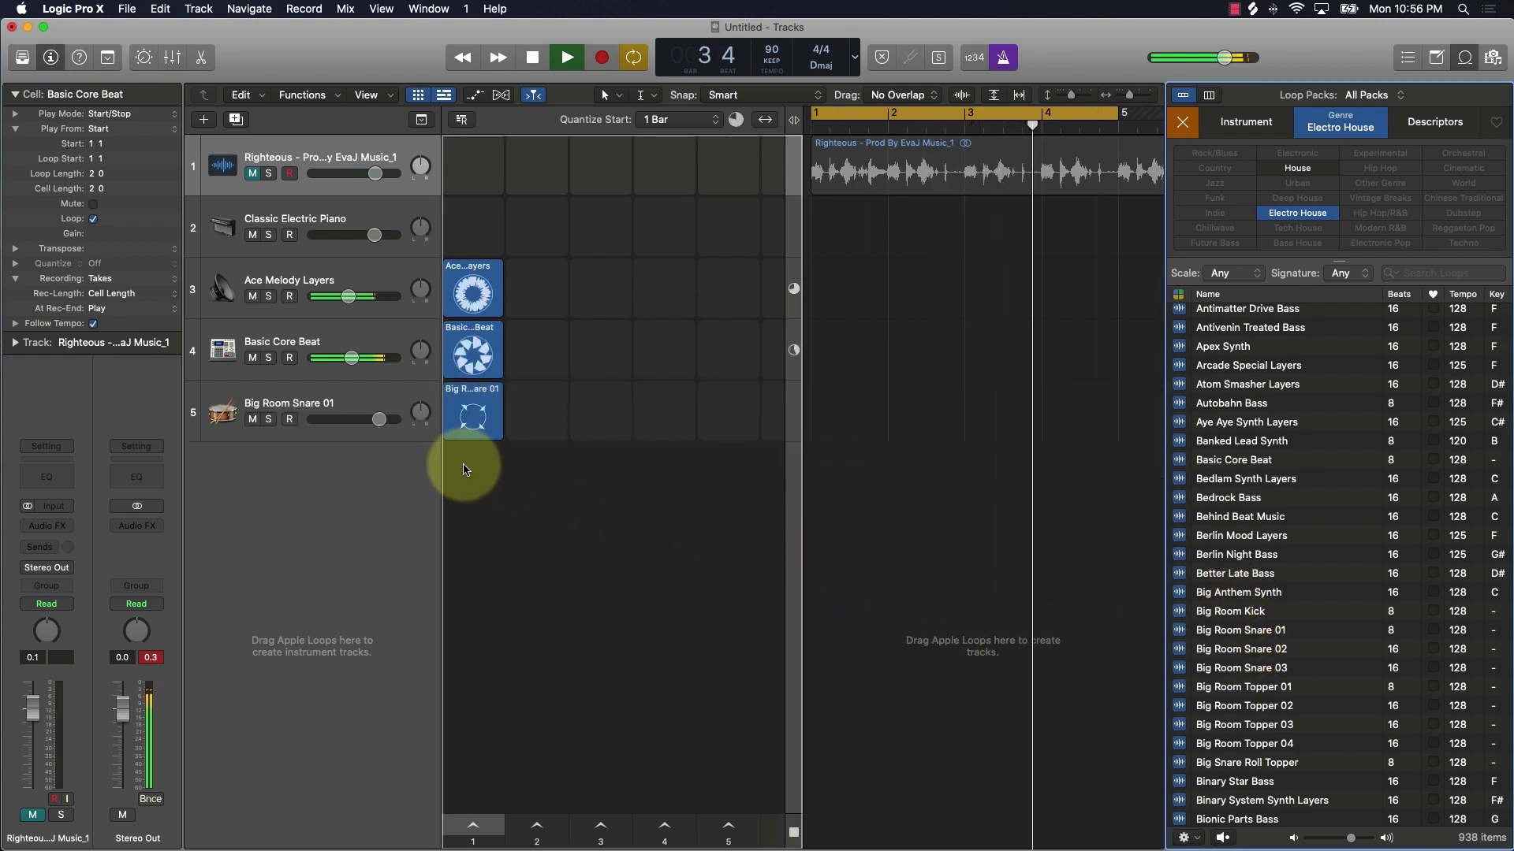
{"action": "left_click", "coordinate": [474, 421]}
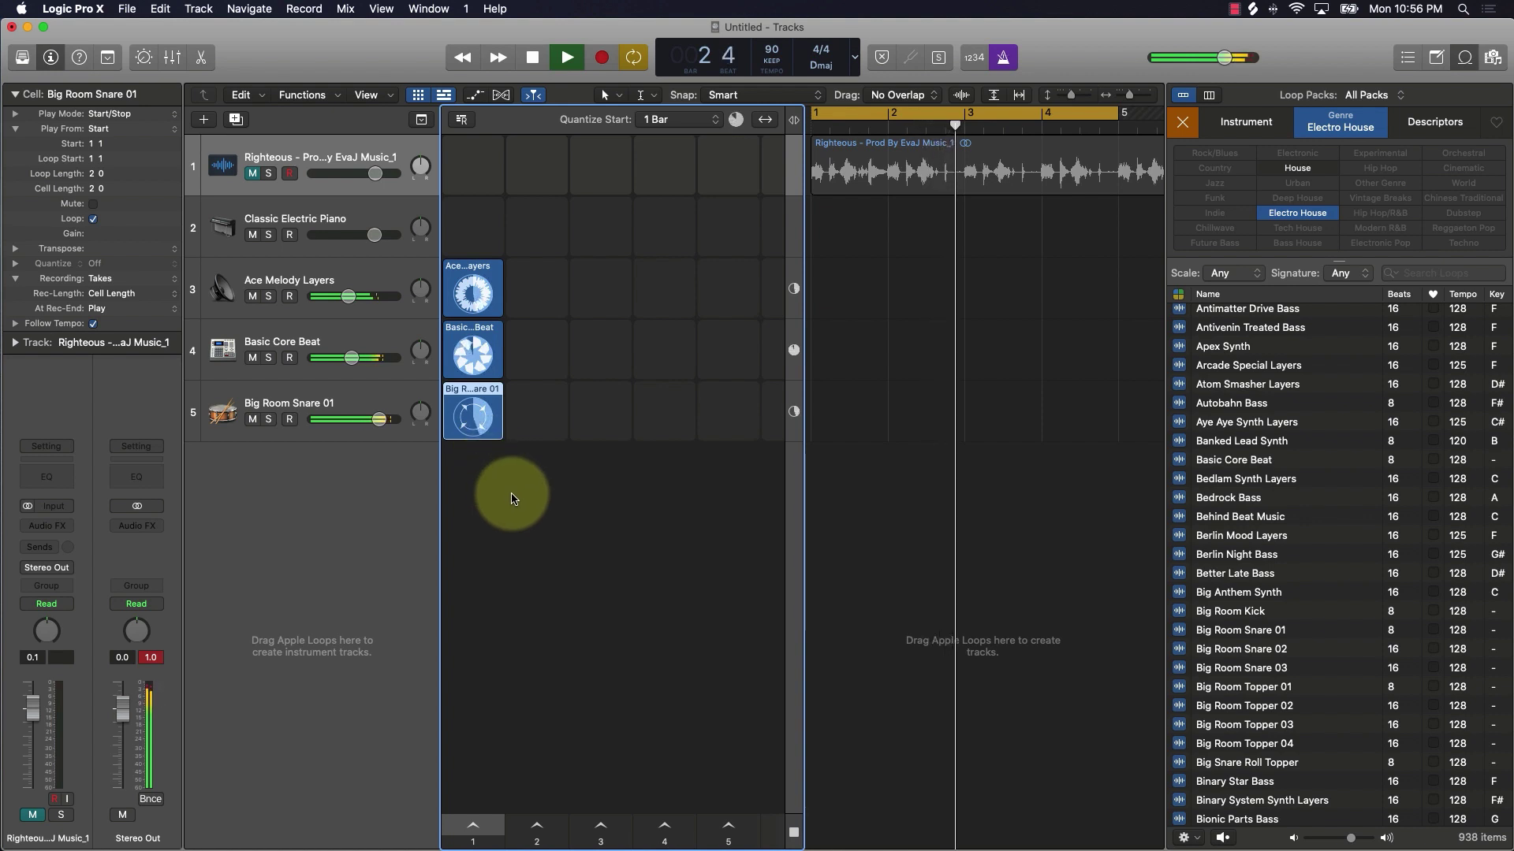
Add and play the Big Room Topper 01 loop in scene 1, and copy the Ace Melody Layers cell to scene 2
{"action": "left_click", "coordinate": [1232, 692]}
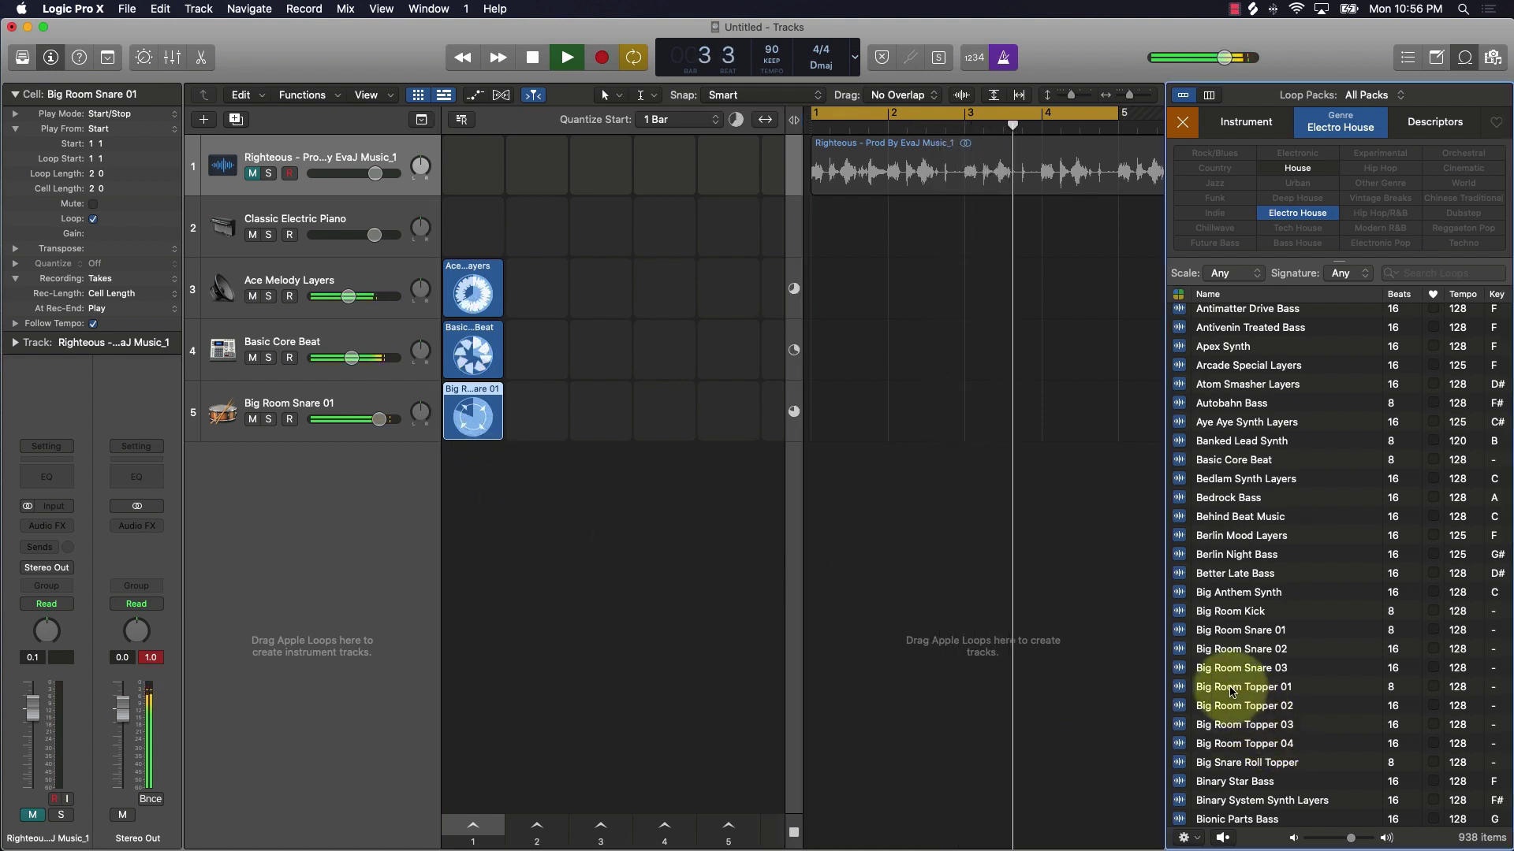
{"action": "left_click_drag", "start_coordinate": [1233, 691], "coordinate": [483, 541]}
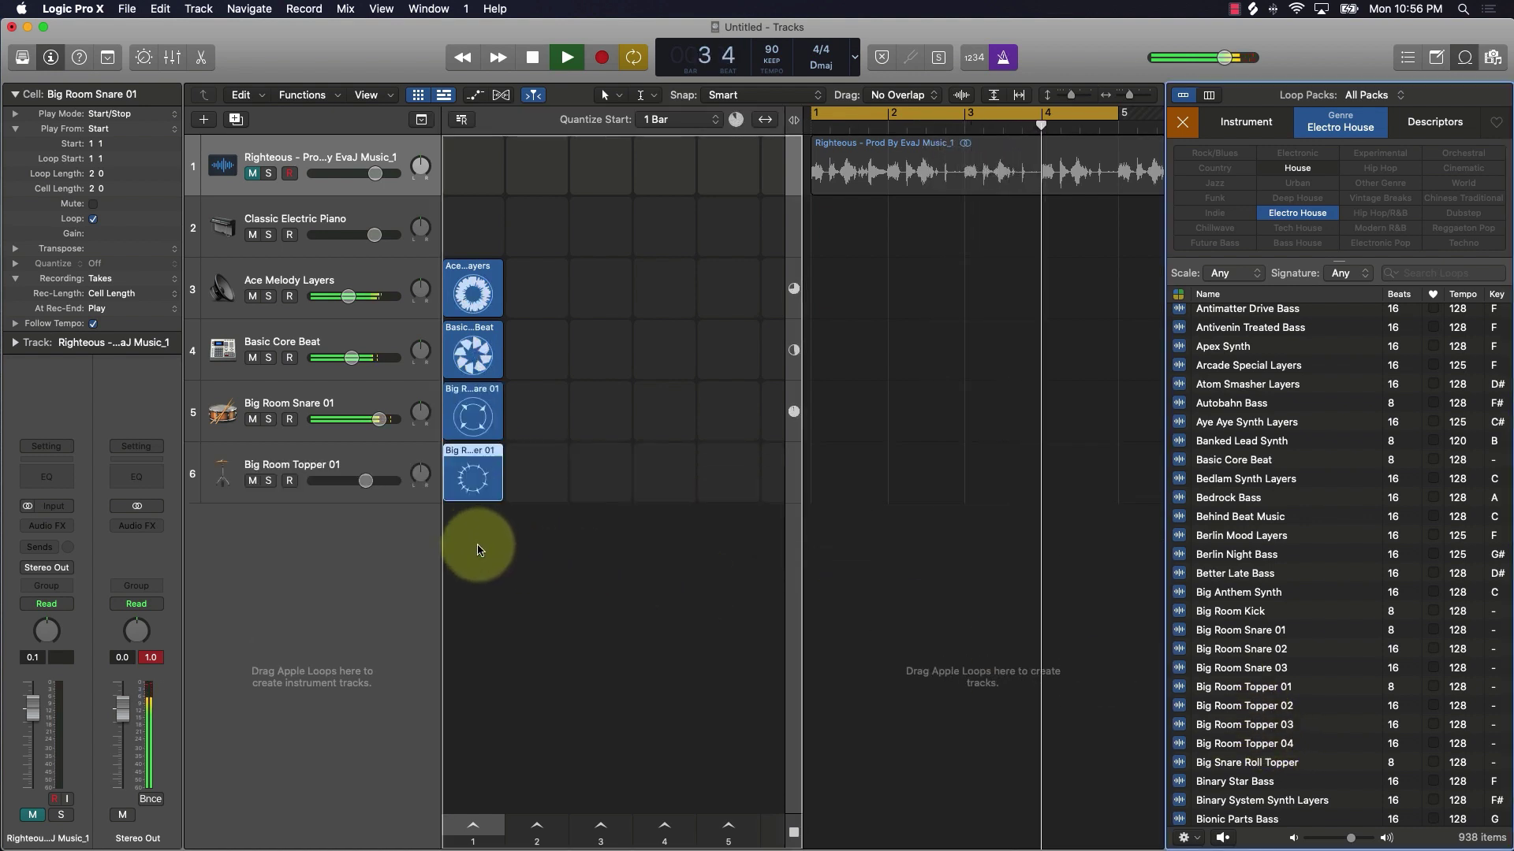
{"action": "left_click", "coordinate": [474, 483]}
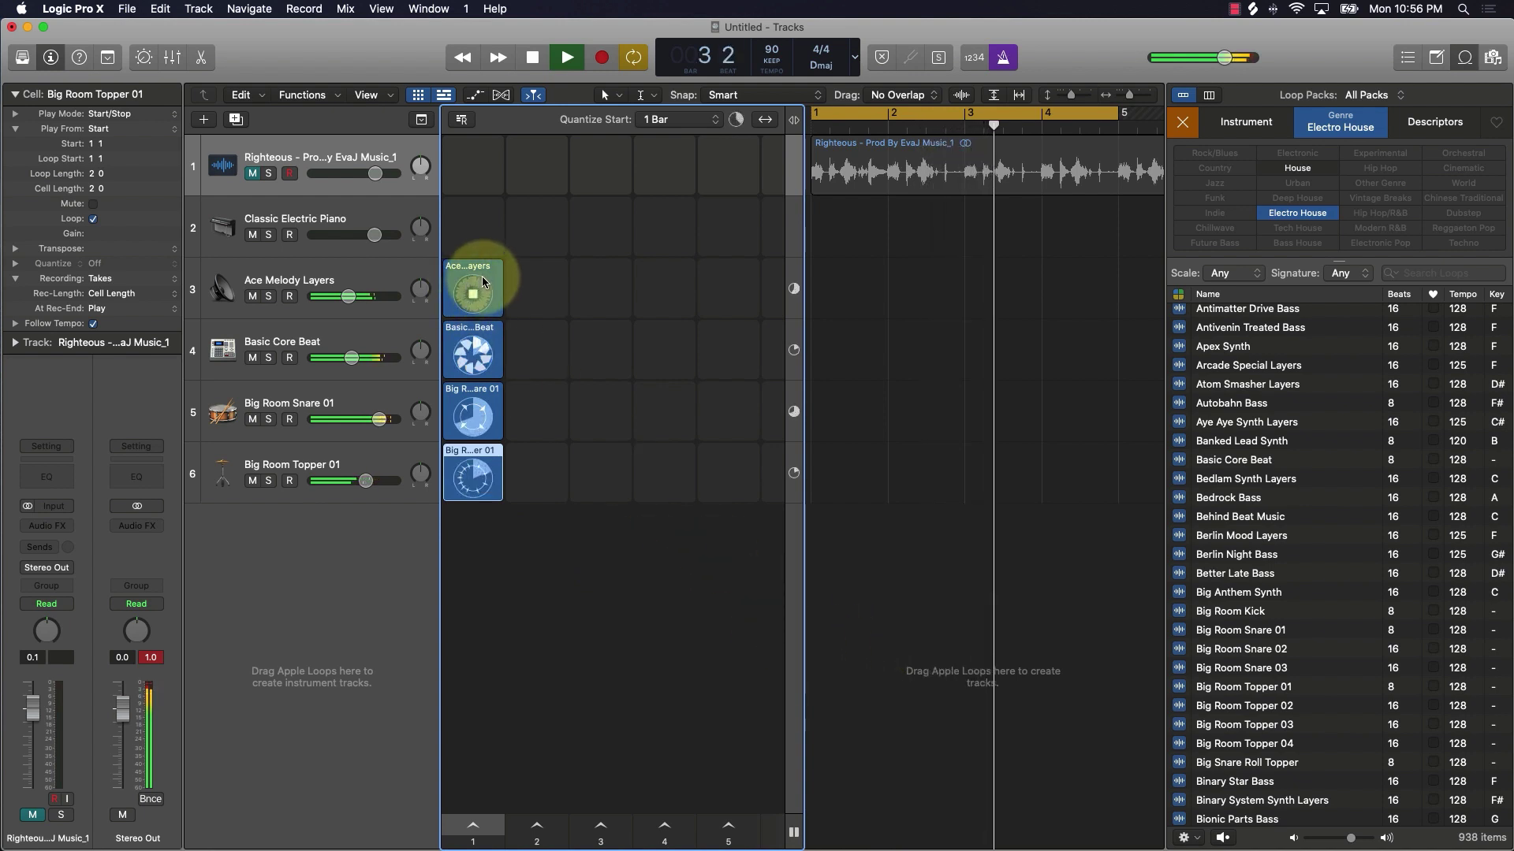
{"action": "left_click_drag", "start_coordinate": [483, 282], "coordinate": [551, 288]}
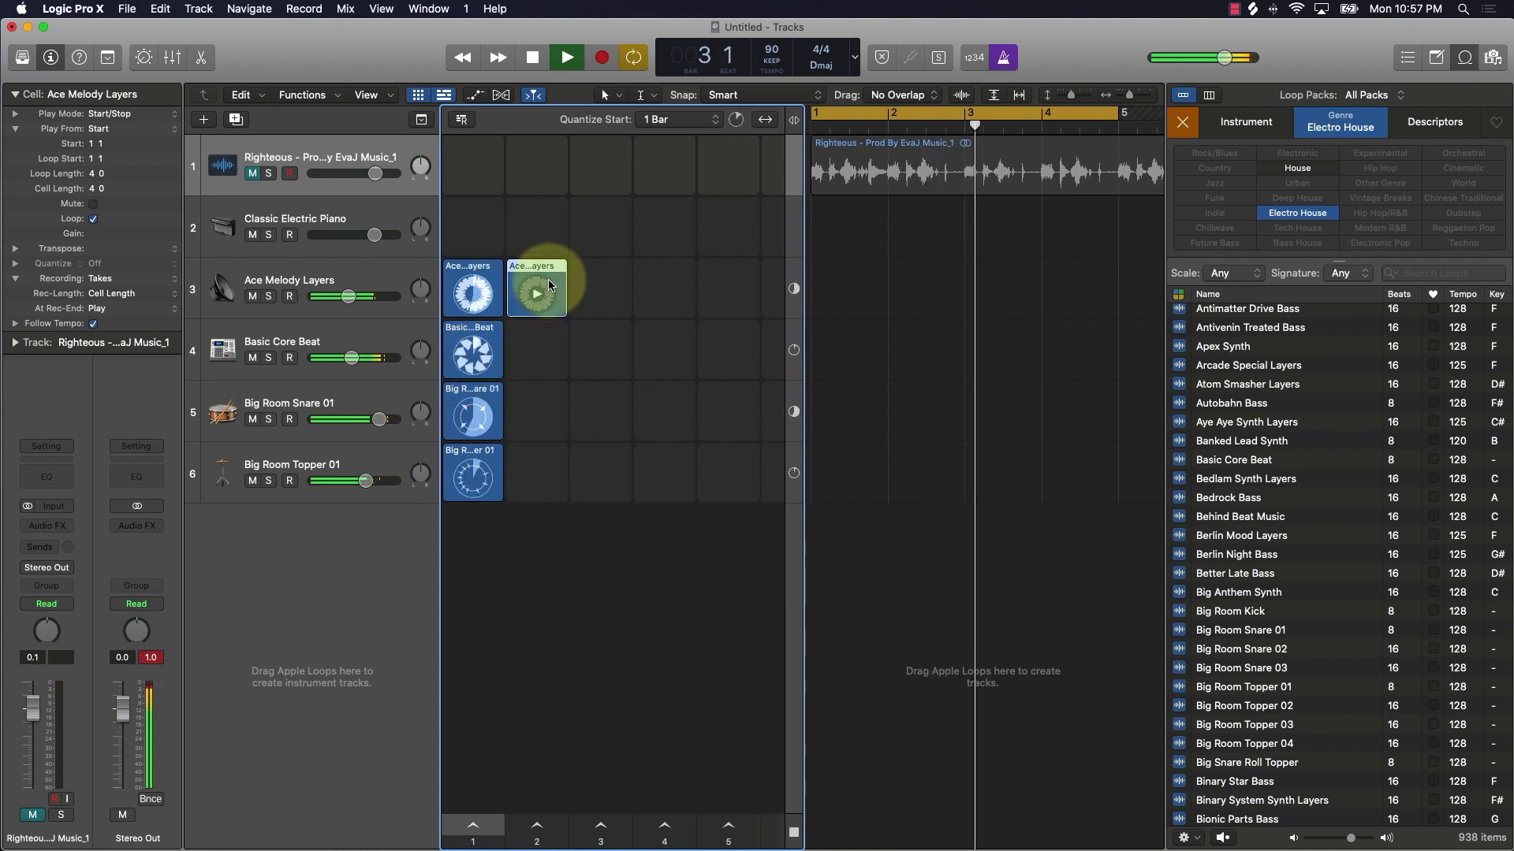
Add the Binary System Synth Layers loop to scene 1 on a new track and stop playback after it has played
{"action": "scroll", "coordinate": [1256, 735], "scroll_direction": "down", "scroll_amount": 5}
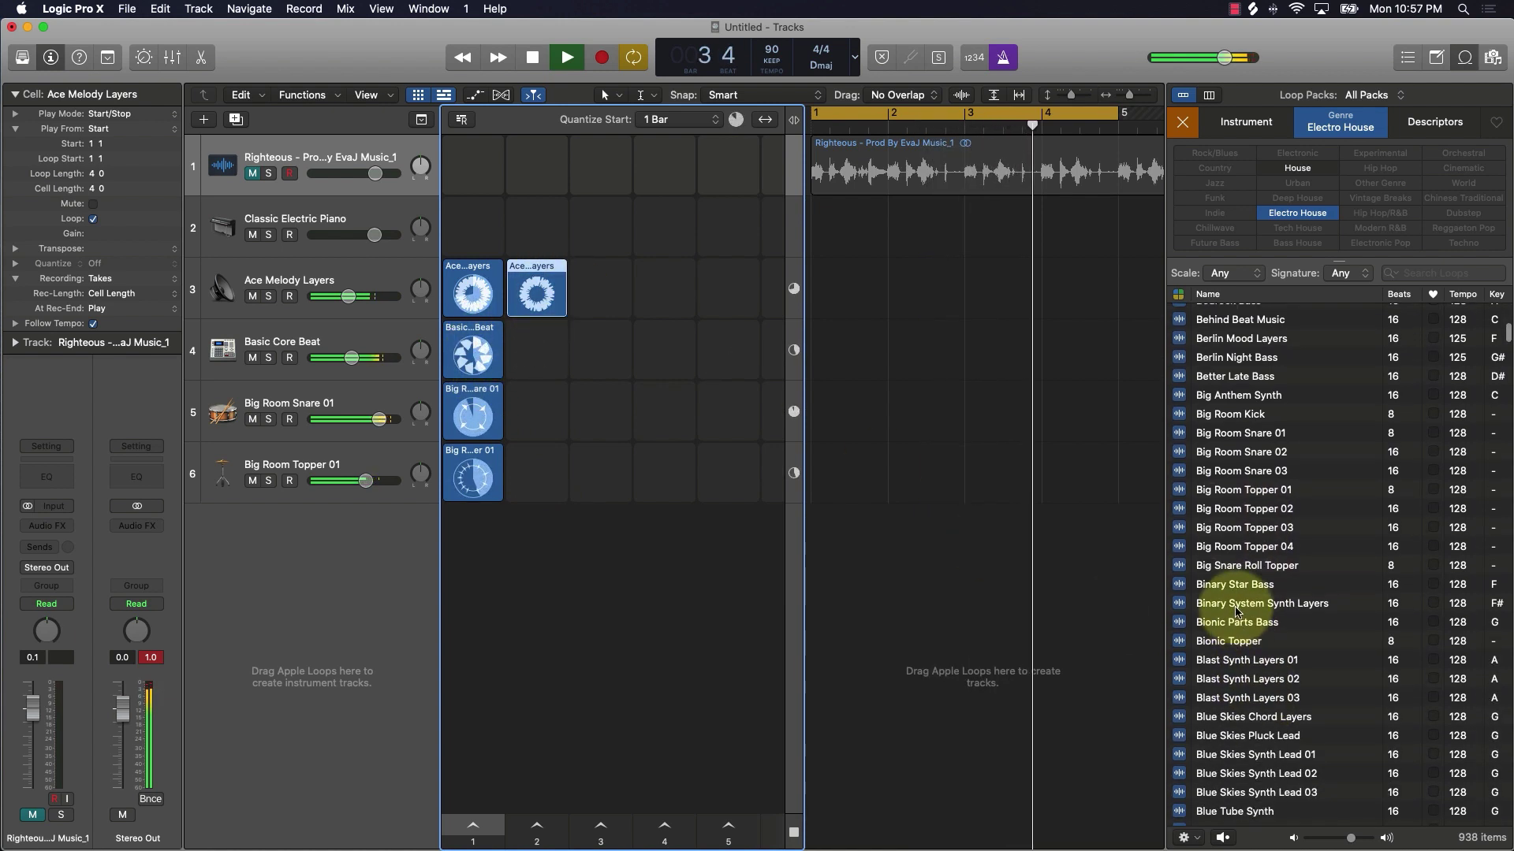
{"action": "left_click_drag", "start_coordinate": [1206, 607], "coordinate": [472, 545]}
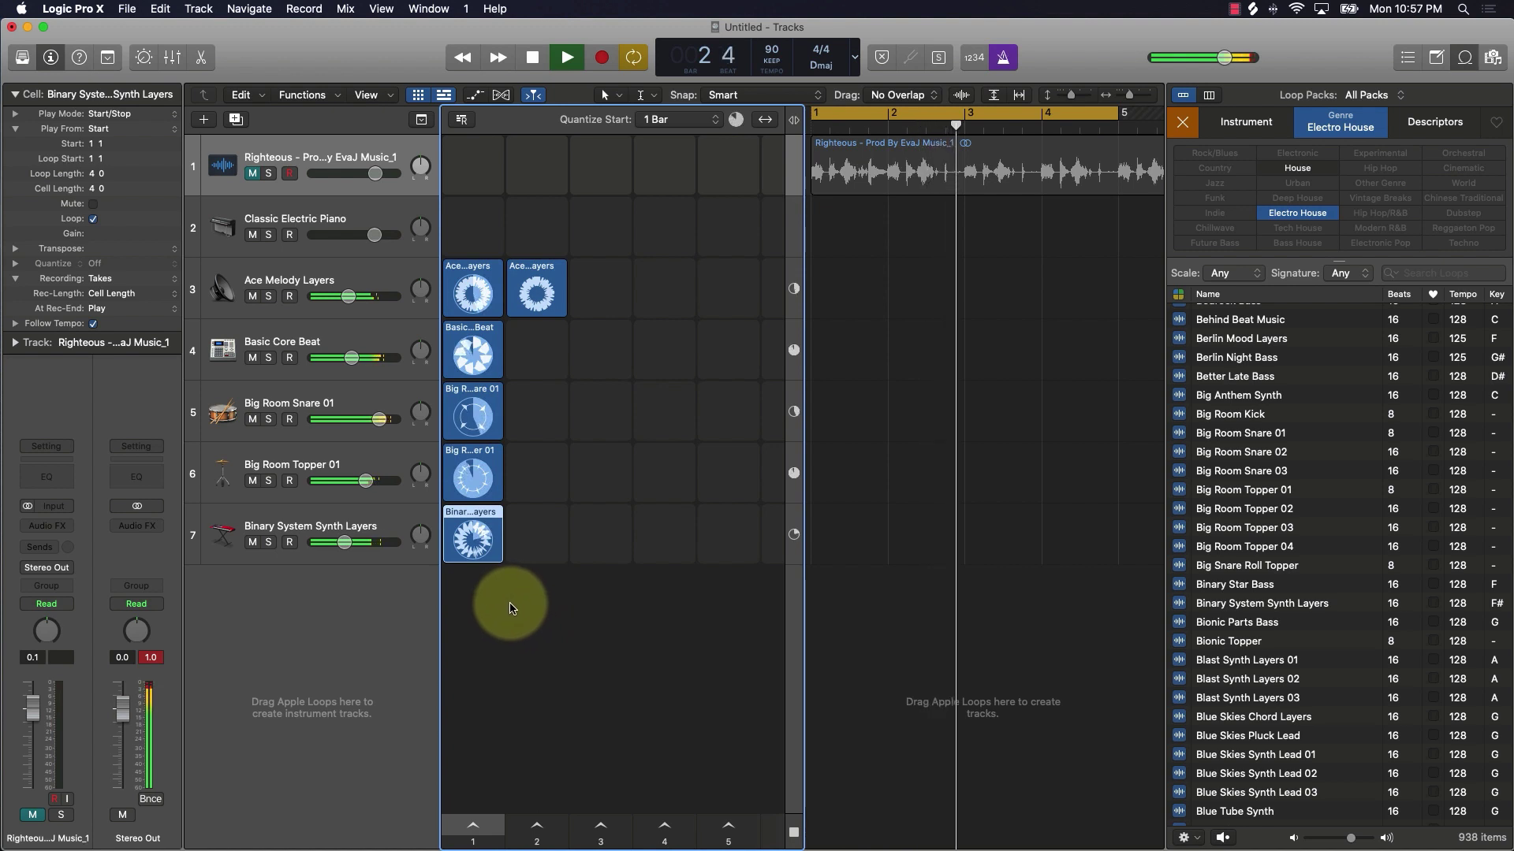
{"action": "key", "text": "space"}
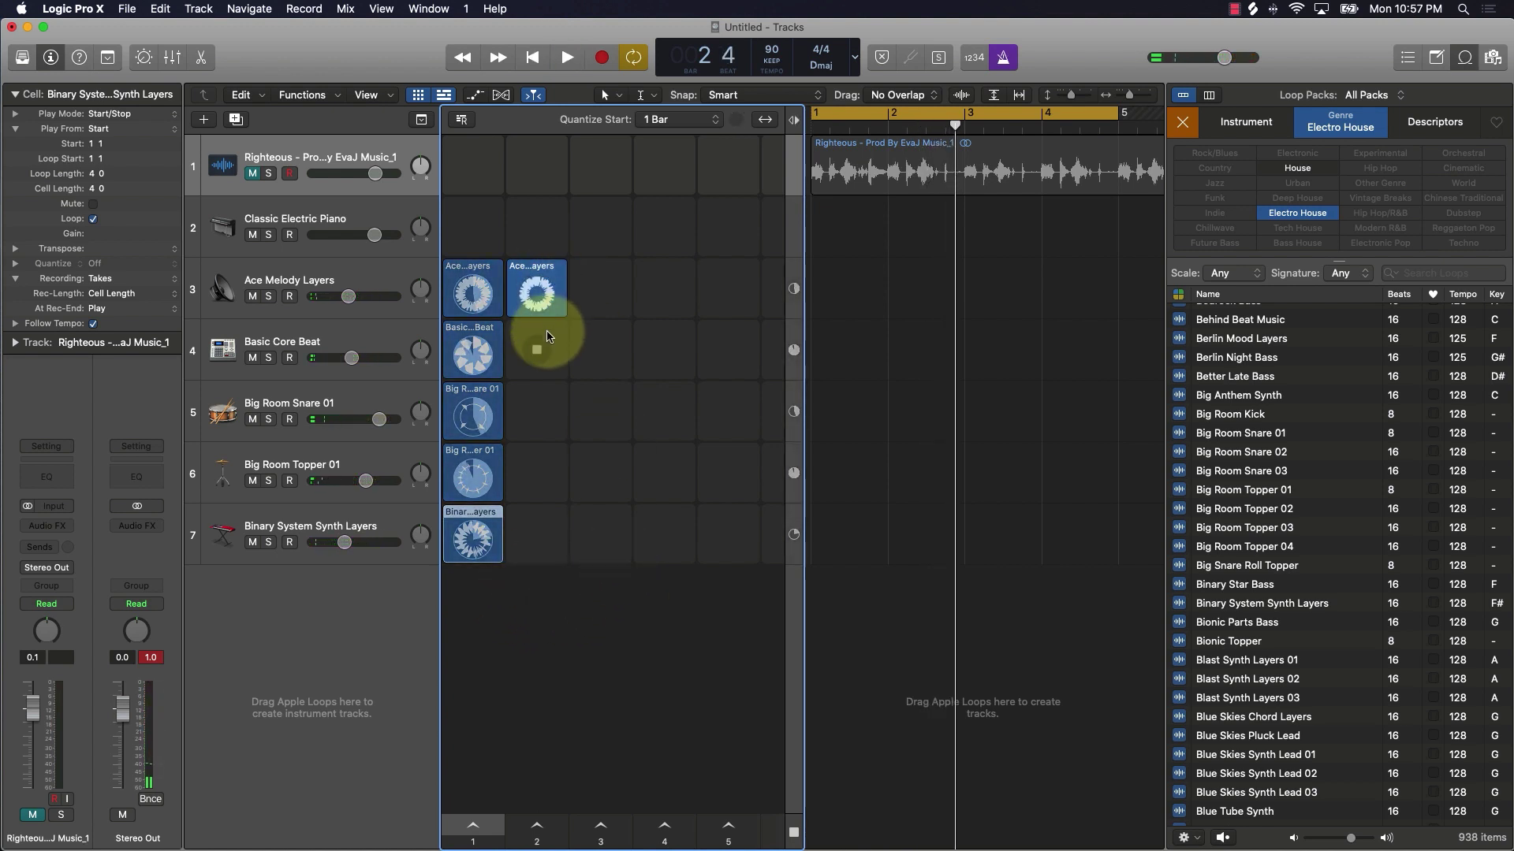
Delete the Classic Electric Piano track and all five loop tracks with their cells, keeping only the Righteous audio track
{"action": "left_click", "coordinate": [318, 211]}
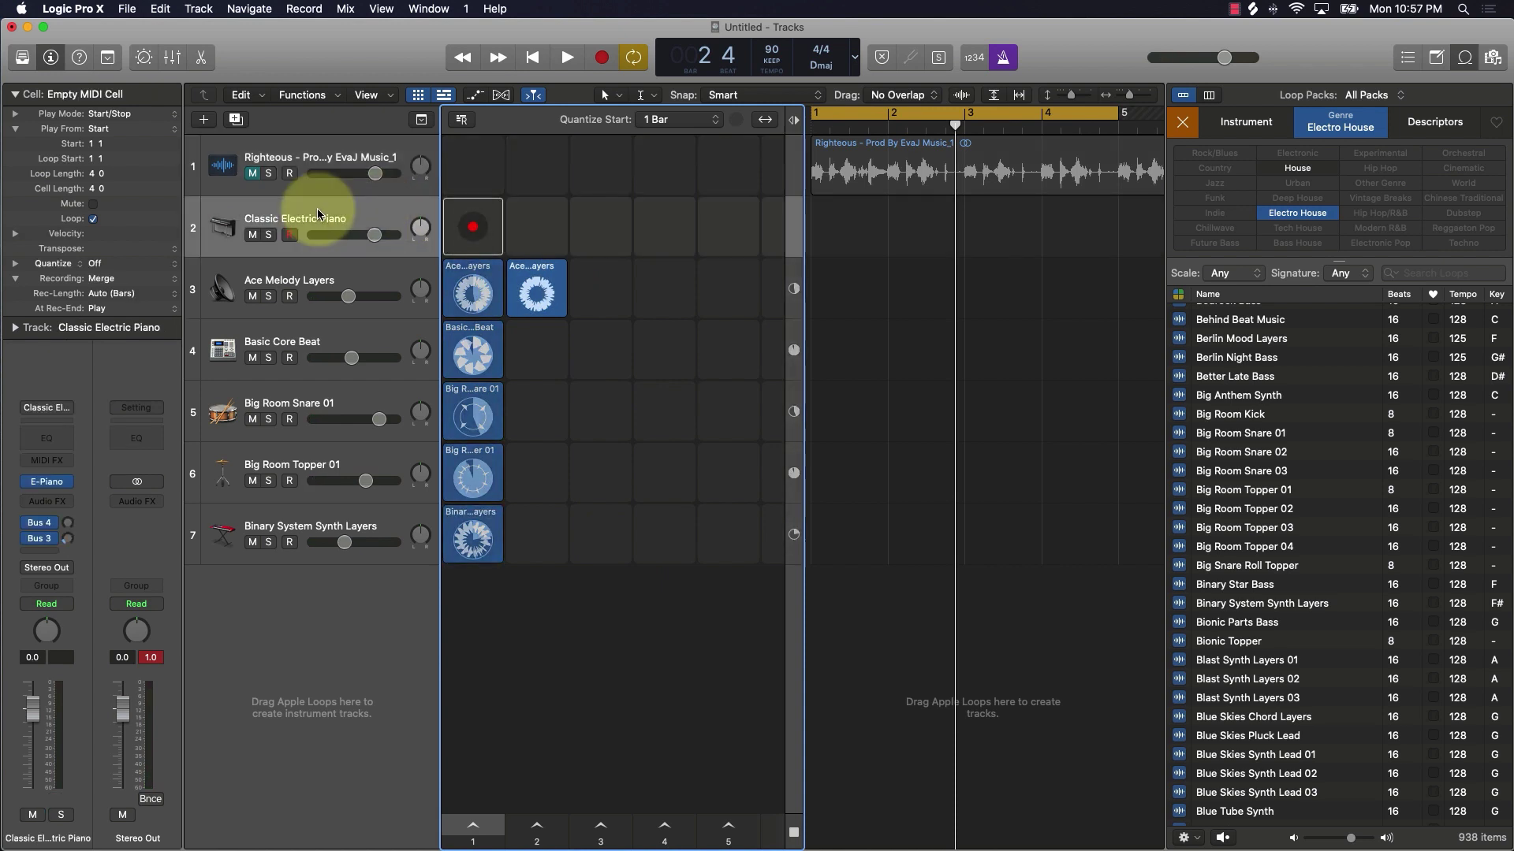
{"action": "key", "text": "super+BackSpace"}
{"action": "key", "text": "super+BackSpace"}
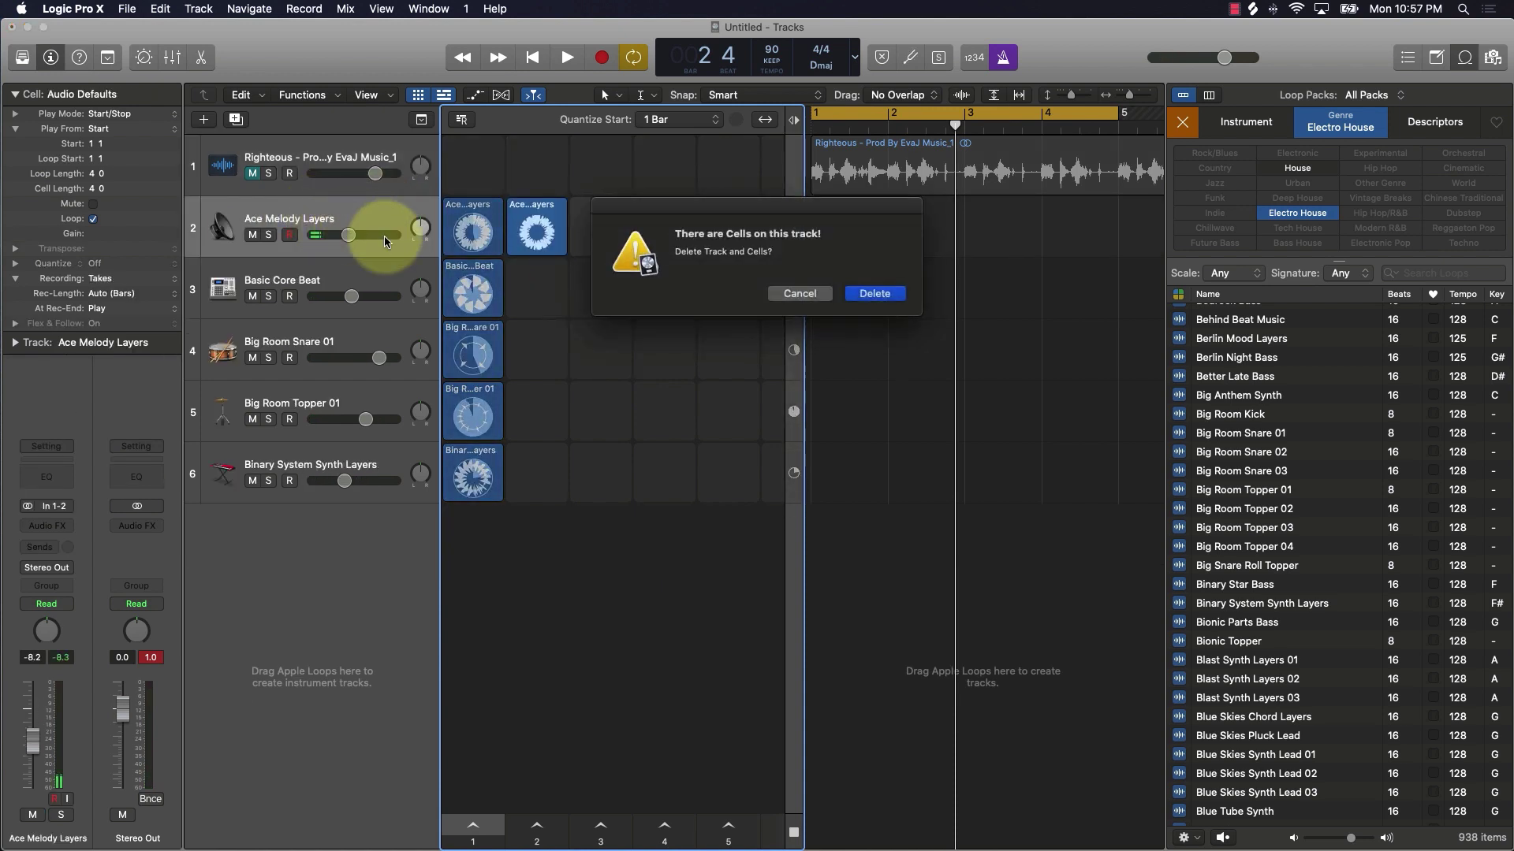
{"action": "left_click", "coordinate": [876, 297]}
{"action": "key", "text": "super+BackSpace"}
{"action": "left_click", "coordinate": [878, 298]}
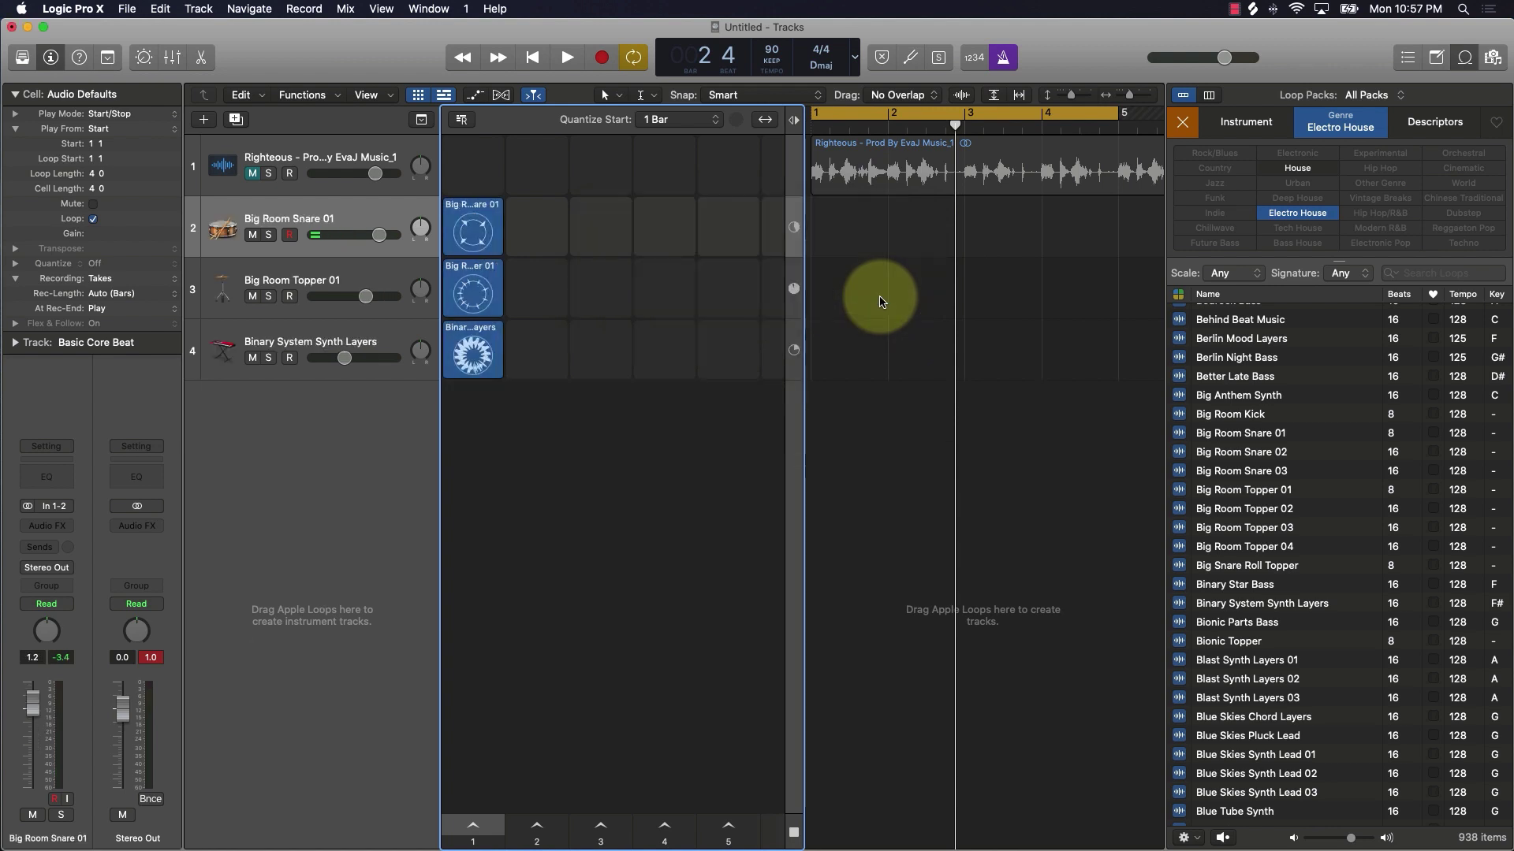
{"action": "key", "text": "super+BackSpace"}
{"action": "left_click", "coordinate": [879, 298]}
{"action": "key", "text": "super+BackSpace"}
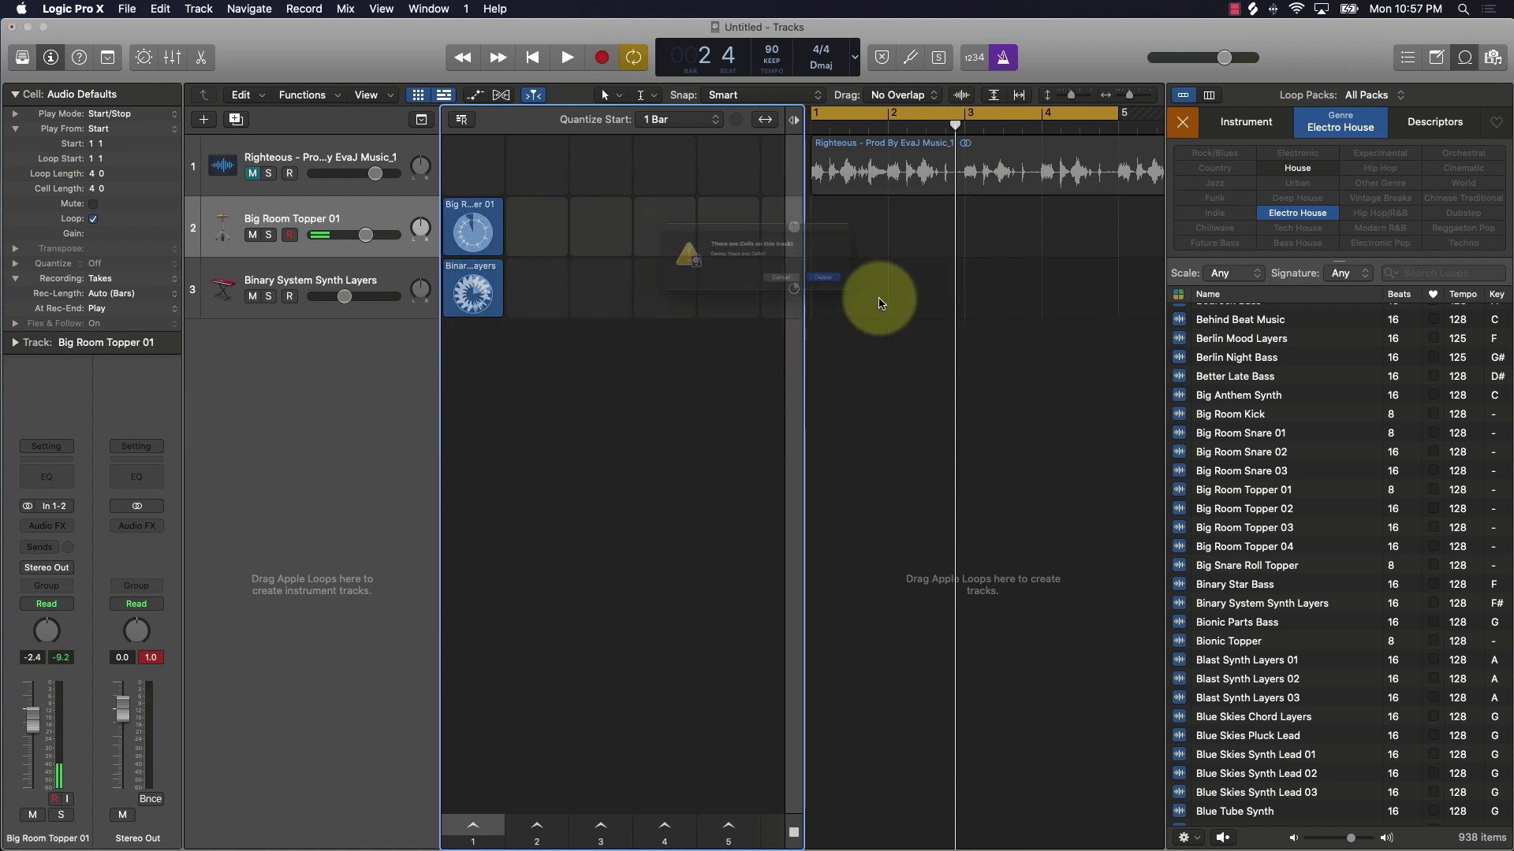
{"action": "left_click", "coordinate": [878, 298]}
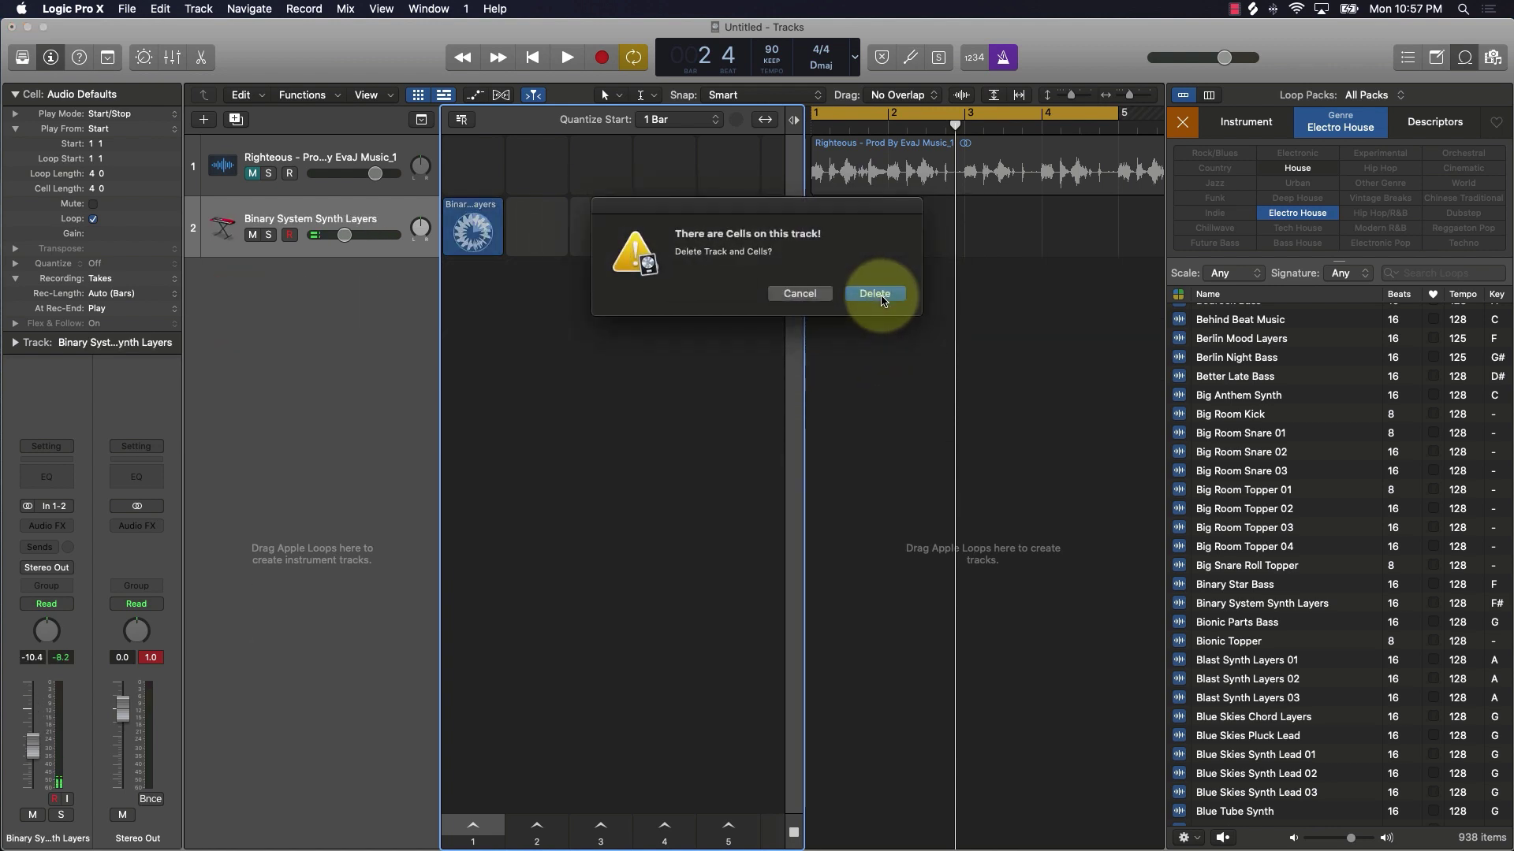
{"action": "left_click", "coordinate": [881, 298]}
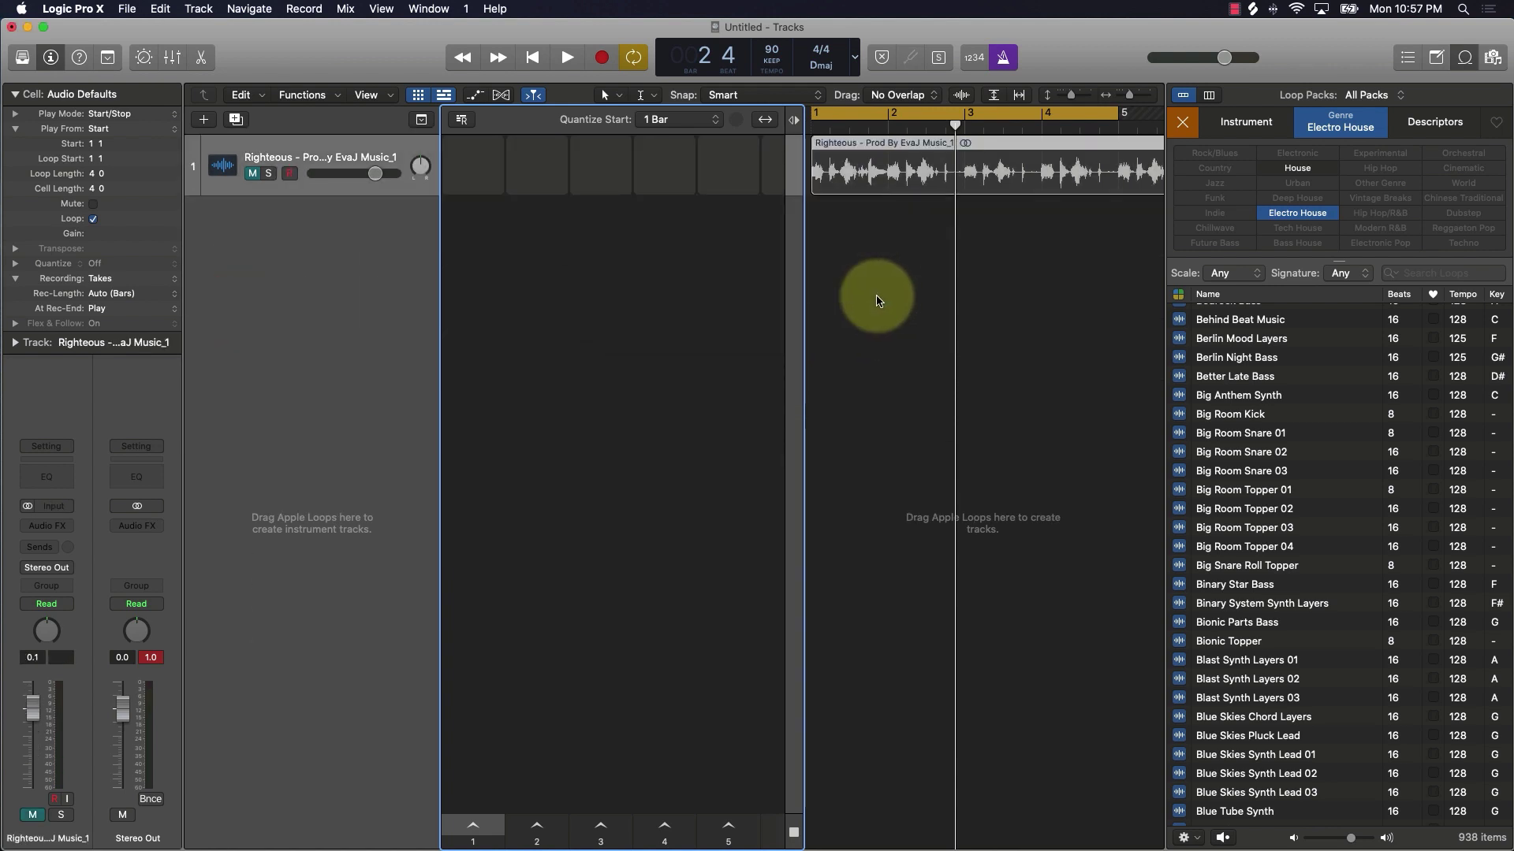
Hide the Live Loops grid and close the loop browser so only the Tracks area is shown
{"action": "left_click", "coordinate": [421, 98]}
{"action": "left_click", "coordinate": [766, 290]}
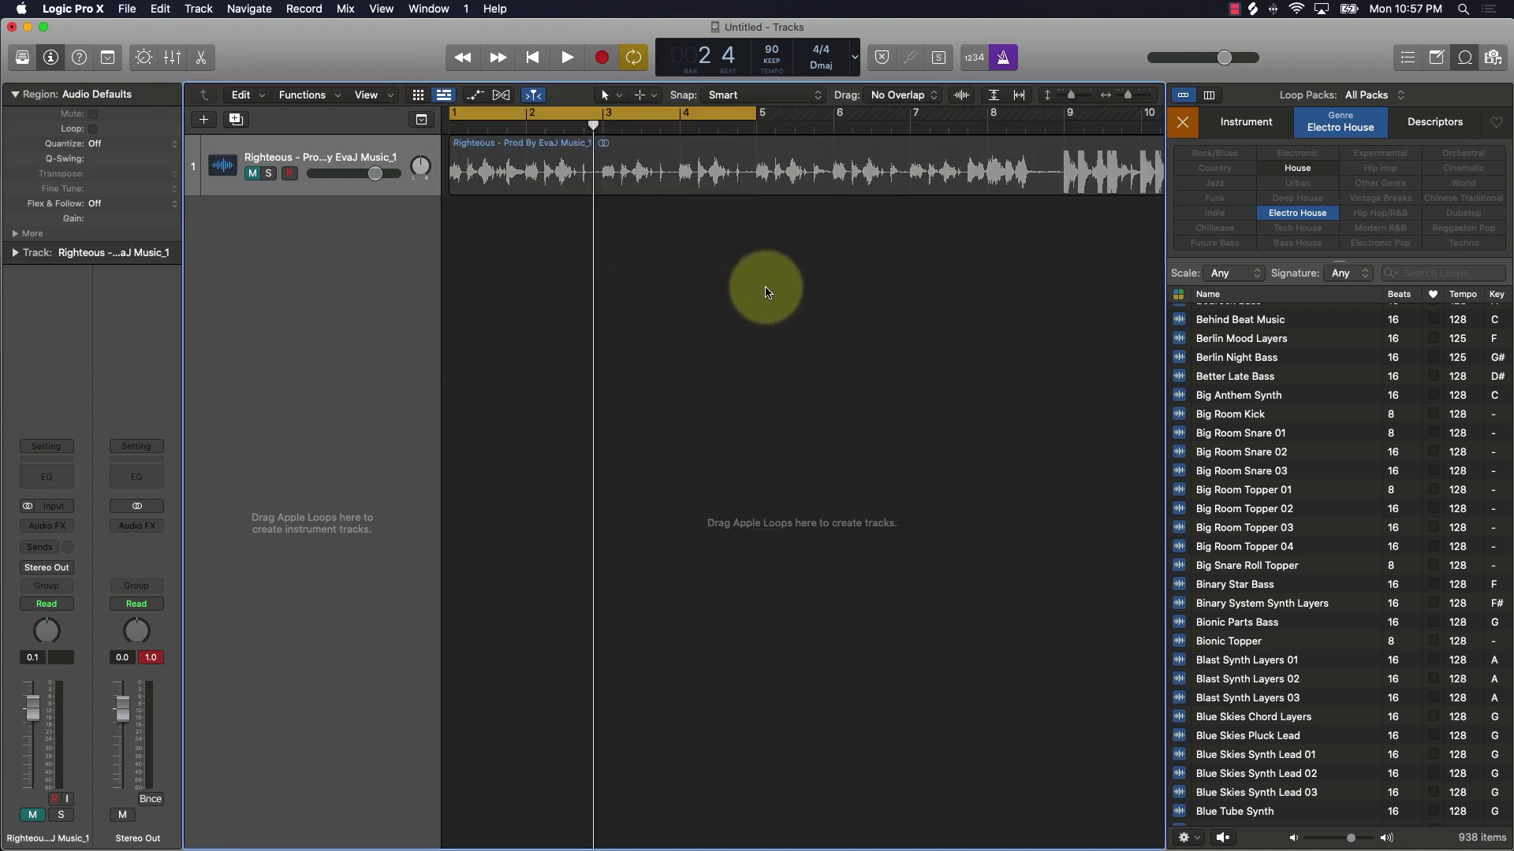
{"action": "left_click", "coordinate": [1464, 58]}
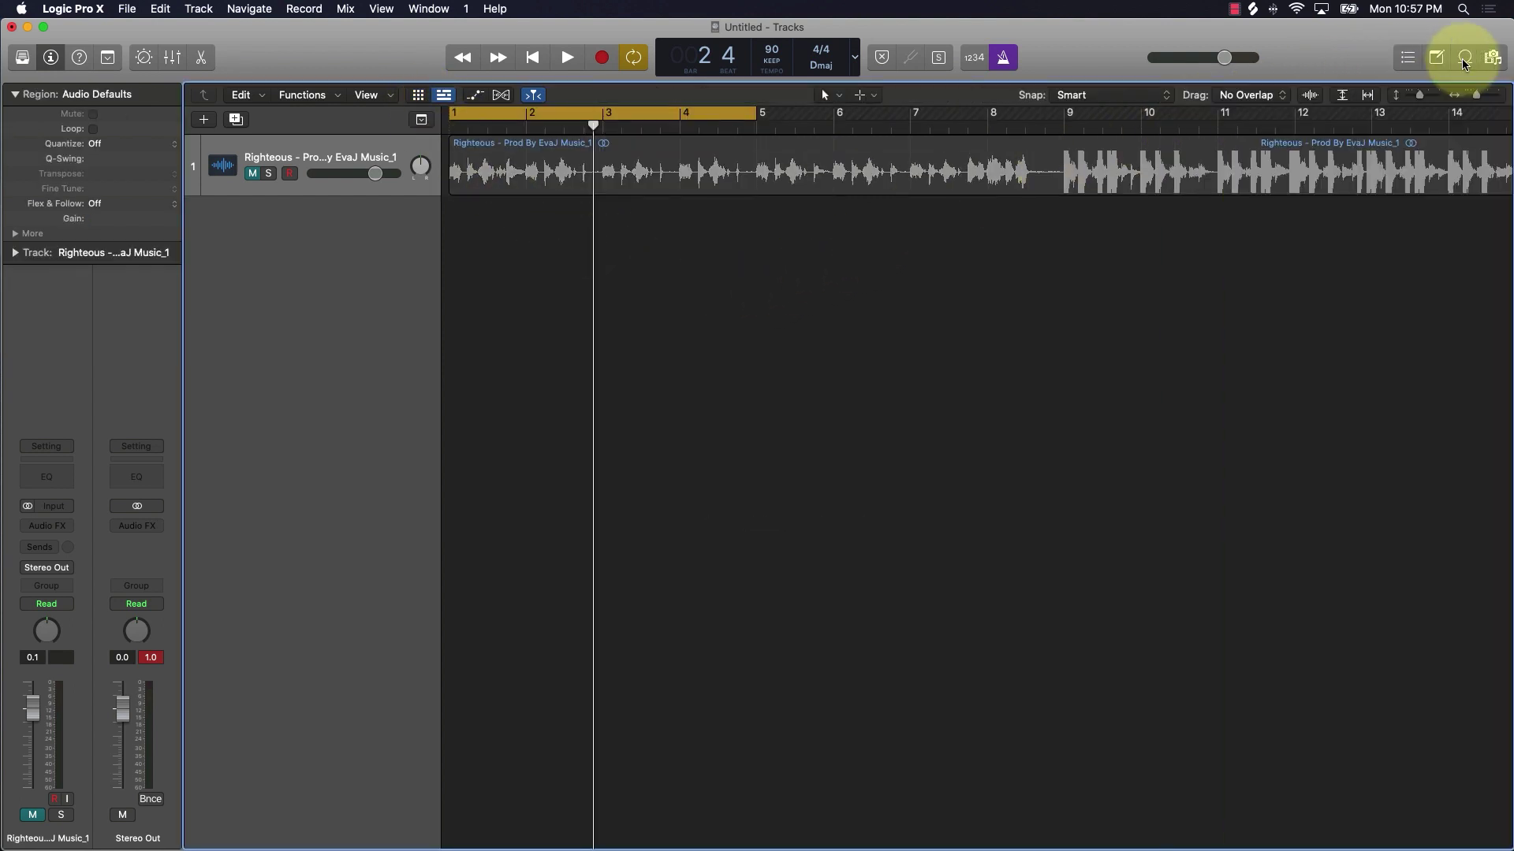
Switch to Chrome, read the Remix FX section of the What's new in Logic Pro 10.5 page, and minimize the browser
{"action": "mouse_move", "coordinate": [837, 849]}
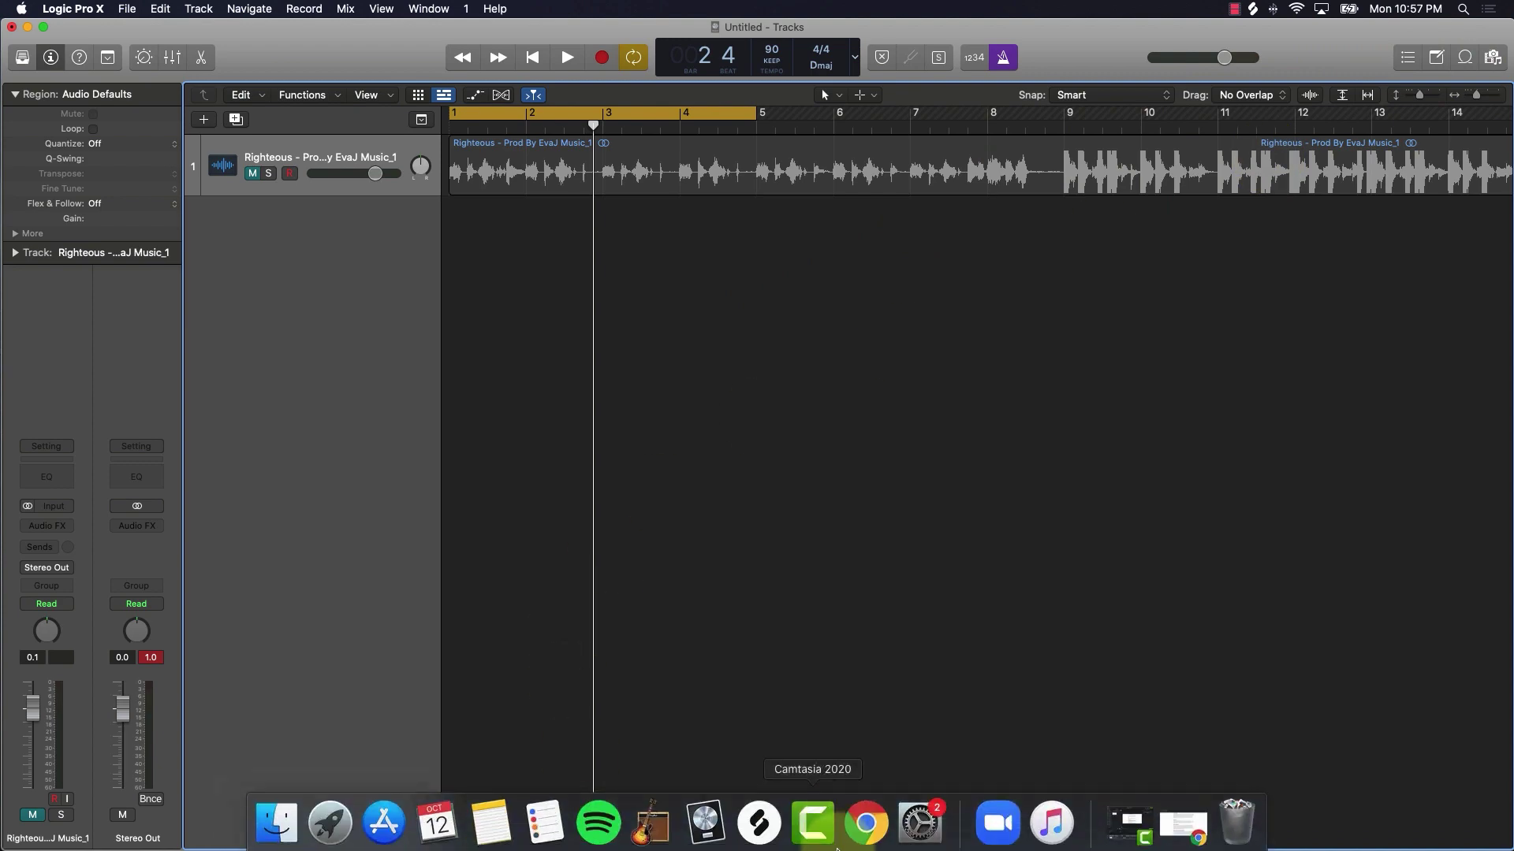
{"action": "left_click", "coordinate": [865, 825]}
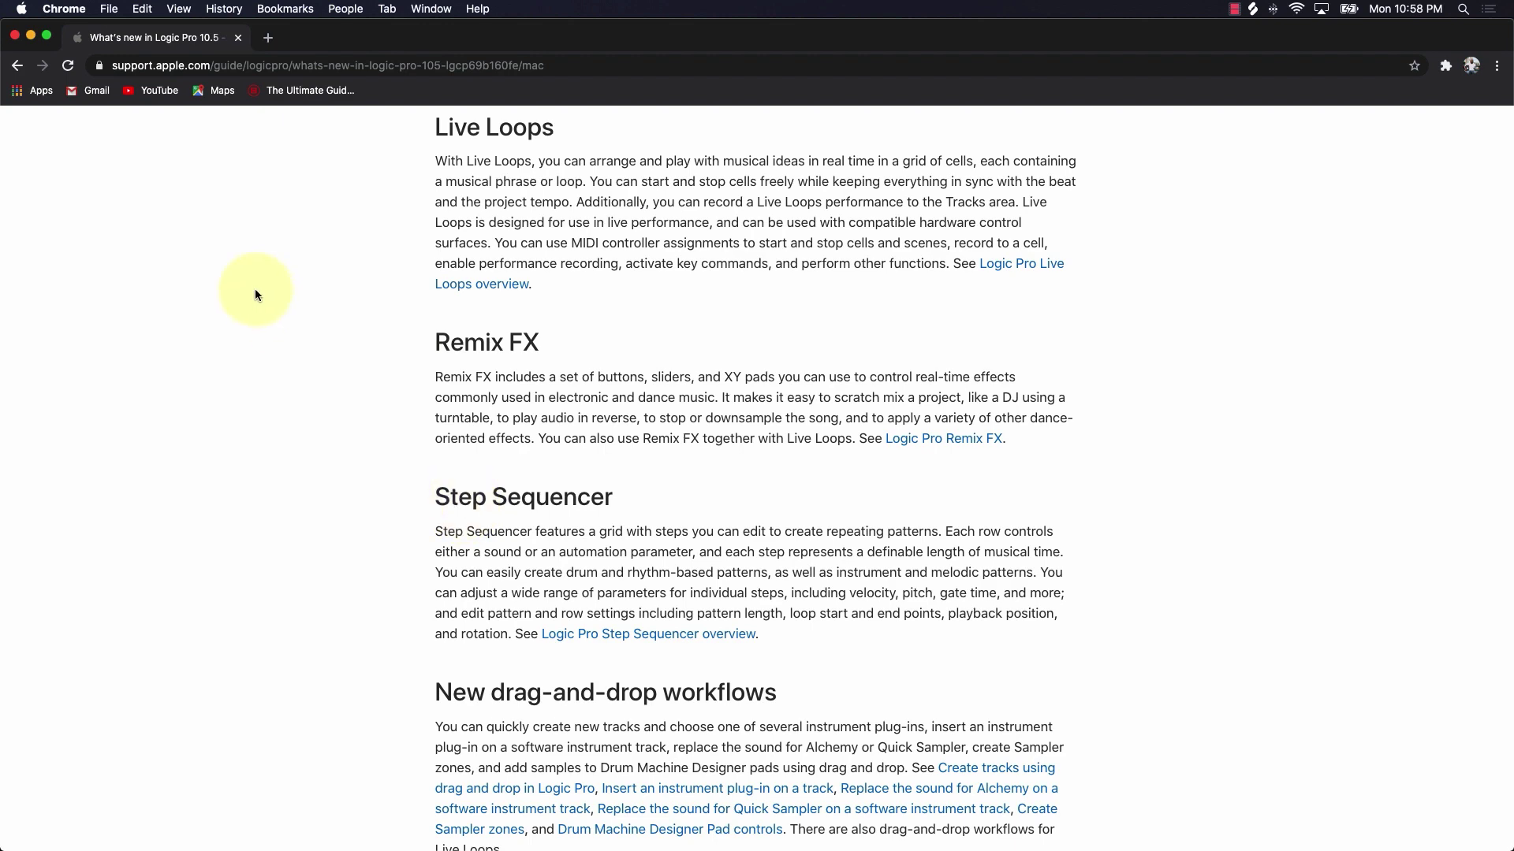
{"action": "left_click", "coordinate": [31, 37]}
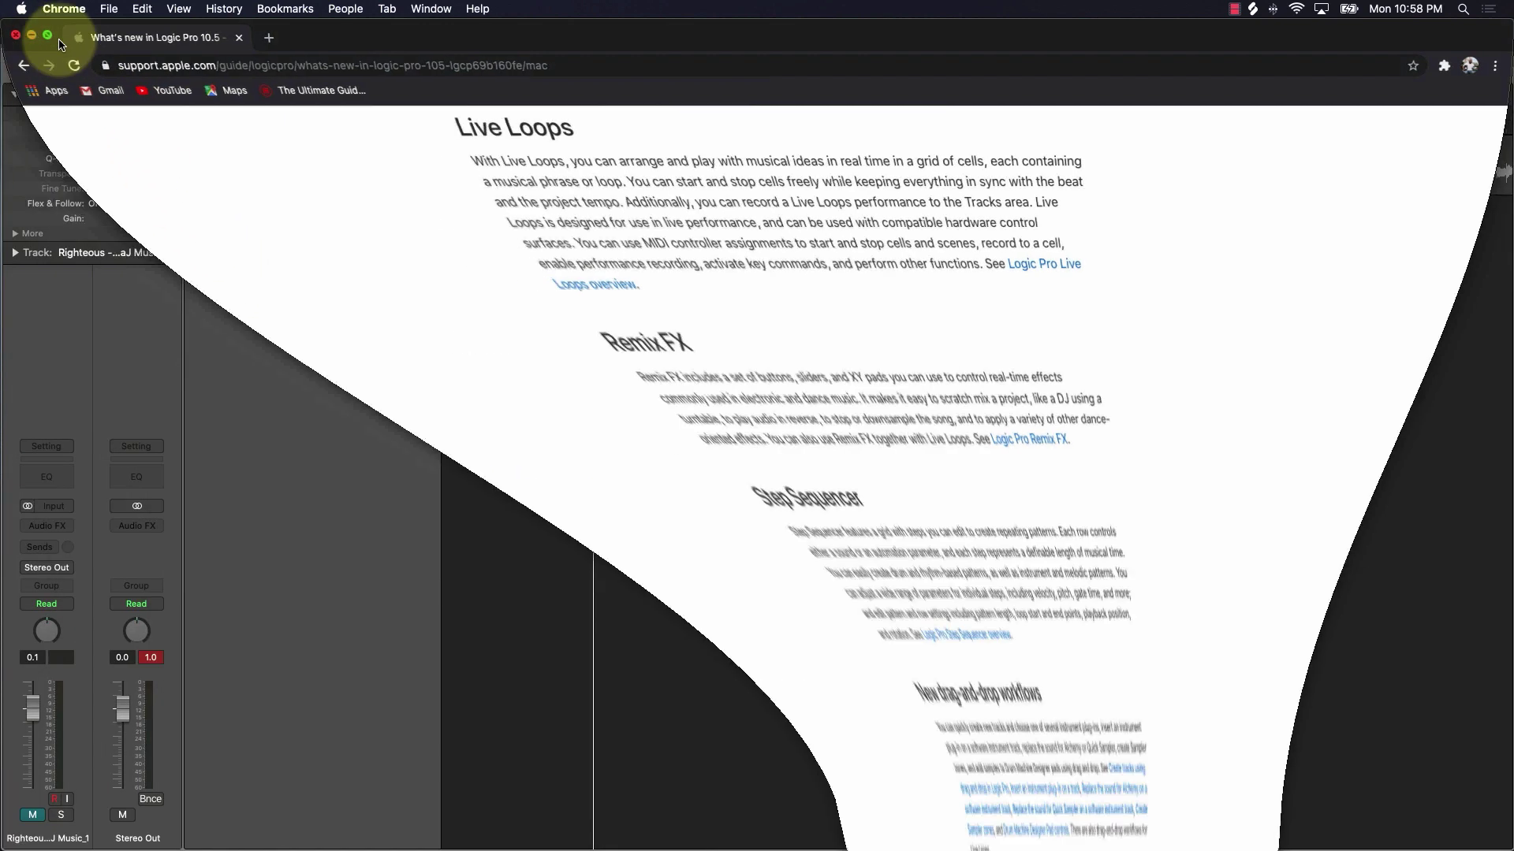
Unmute the Righteous track, turn off the cycle range, and return the playhead to the beginning
{"action": "left_click", "coordinate": [245, 161]}
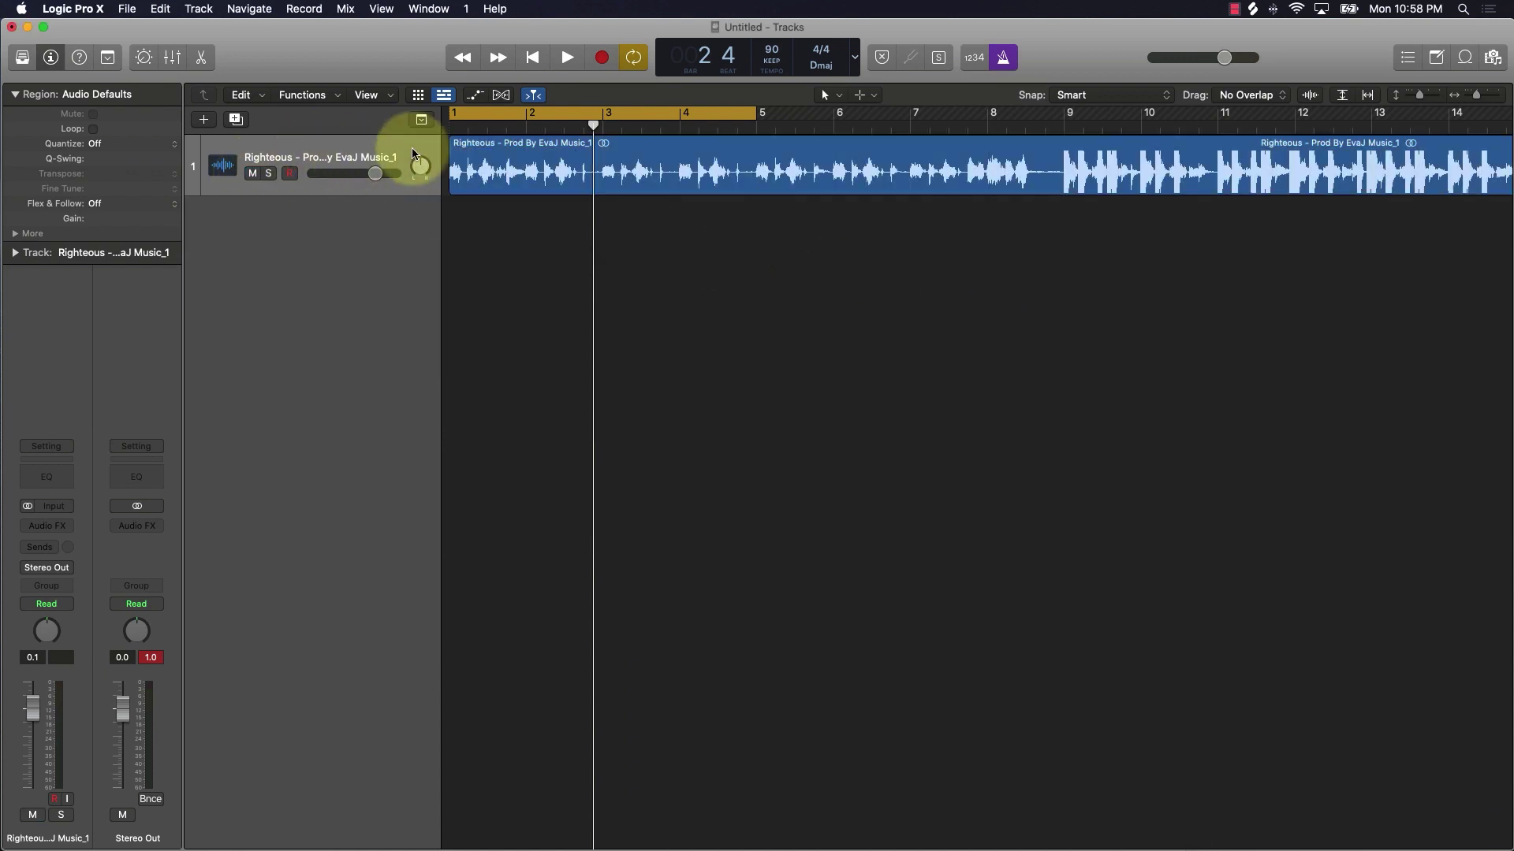
{"action": "left_click", "coordinate": [524, 113]}
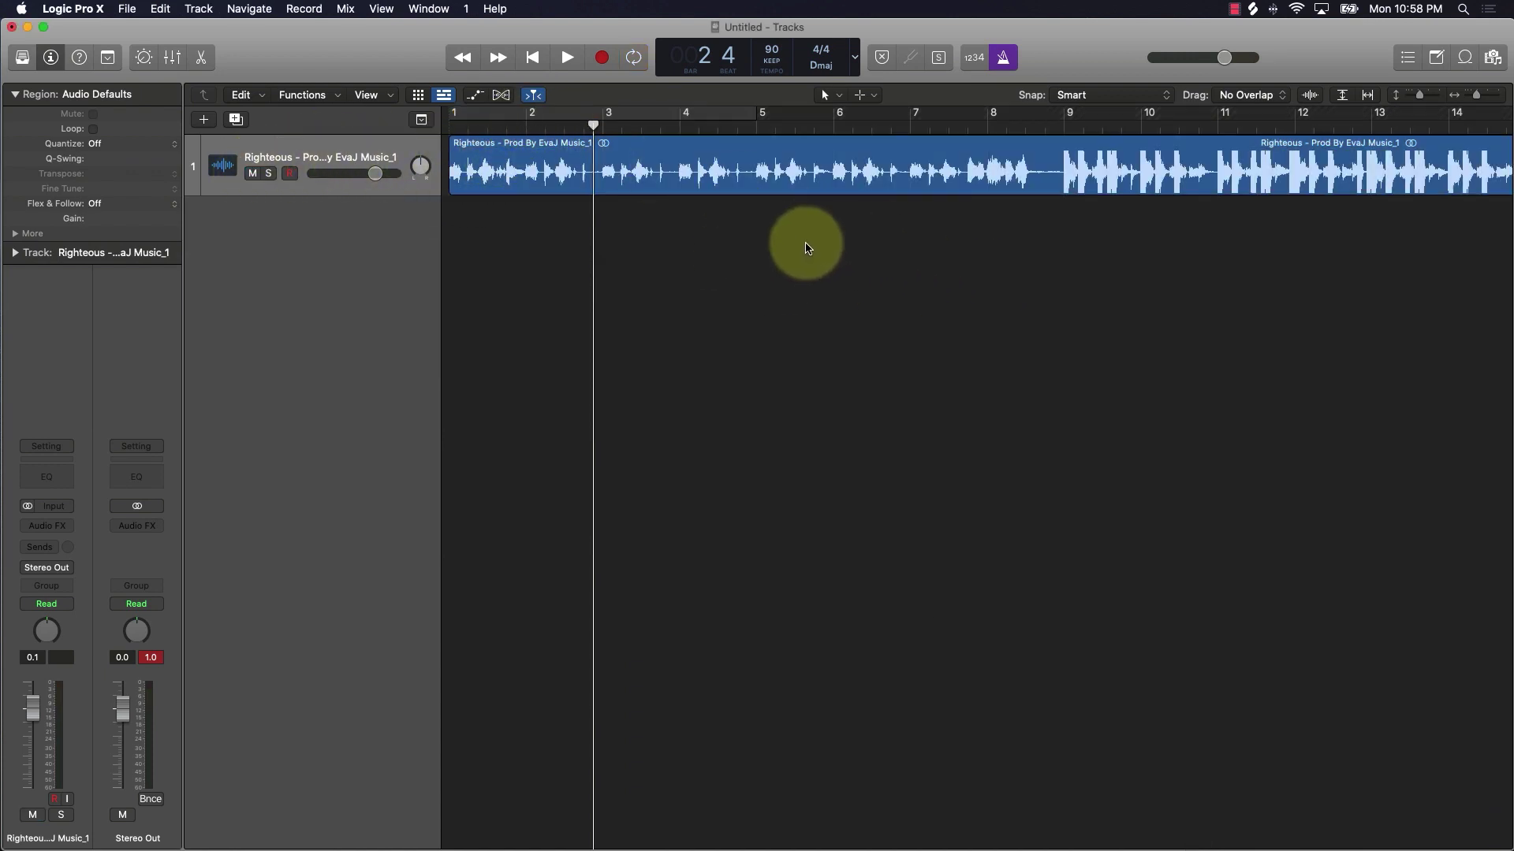
{"action": "key", "text": "Return"}
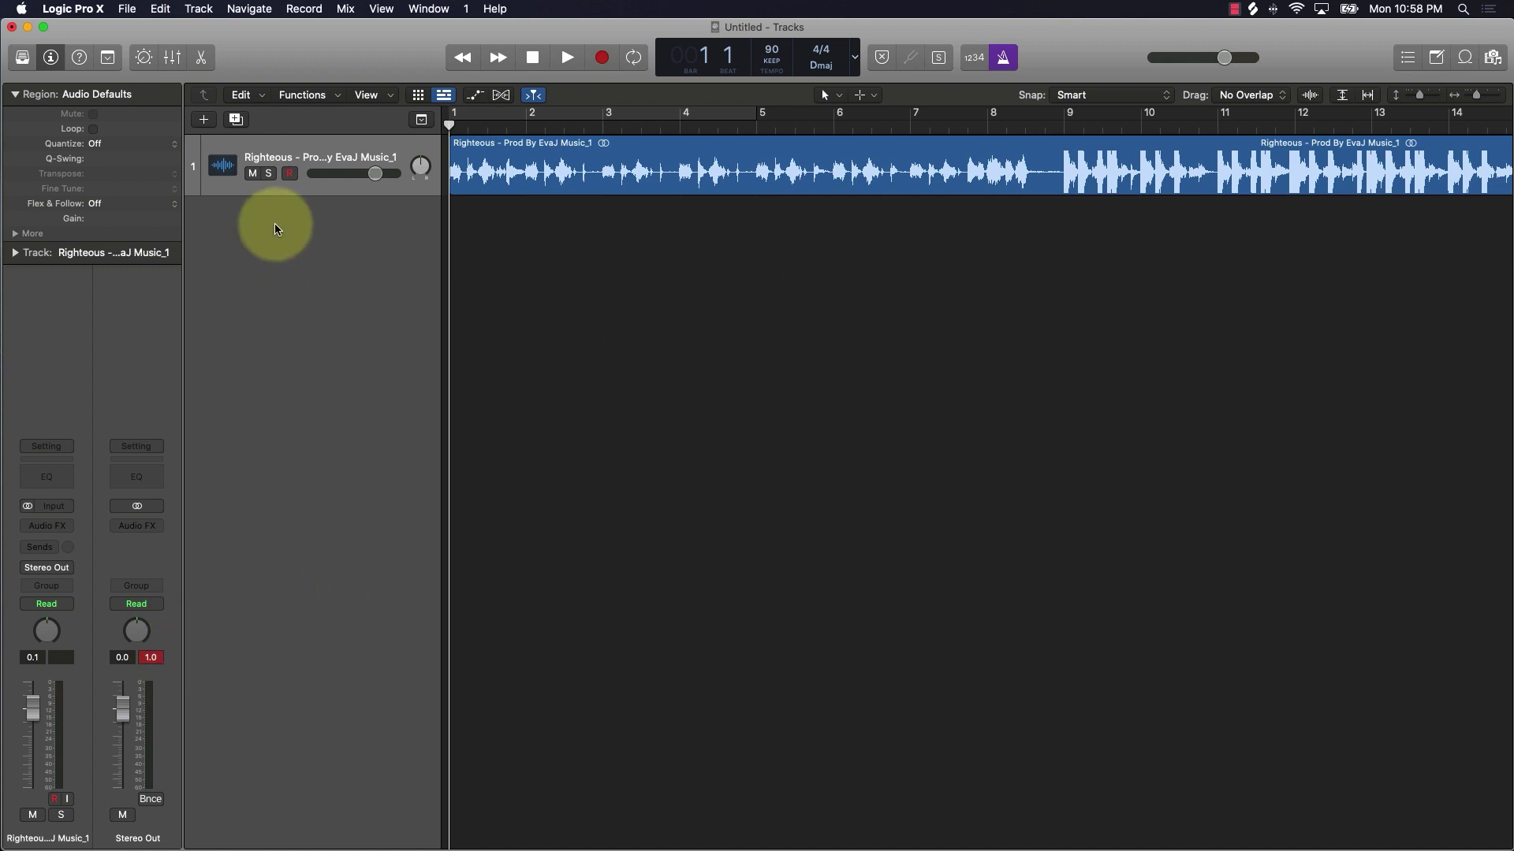
Play the Righteous track briefly from the beginning and again from bar 9, and return the playhead to the start
{"action": "key", "text": "space"}
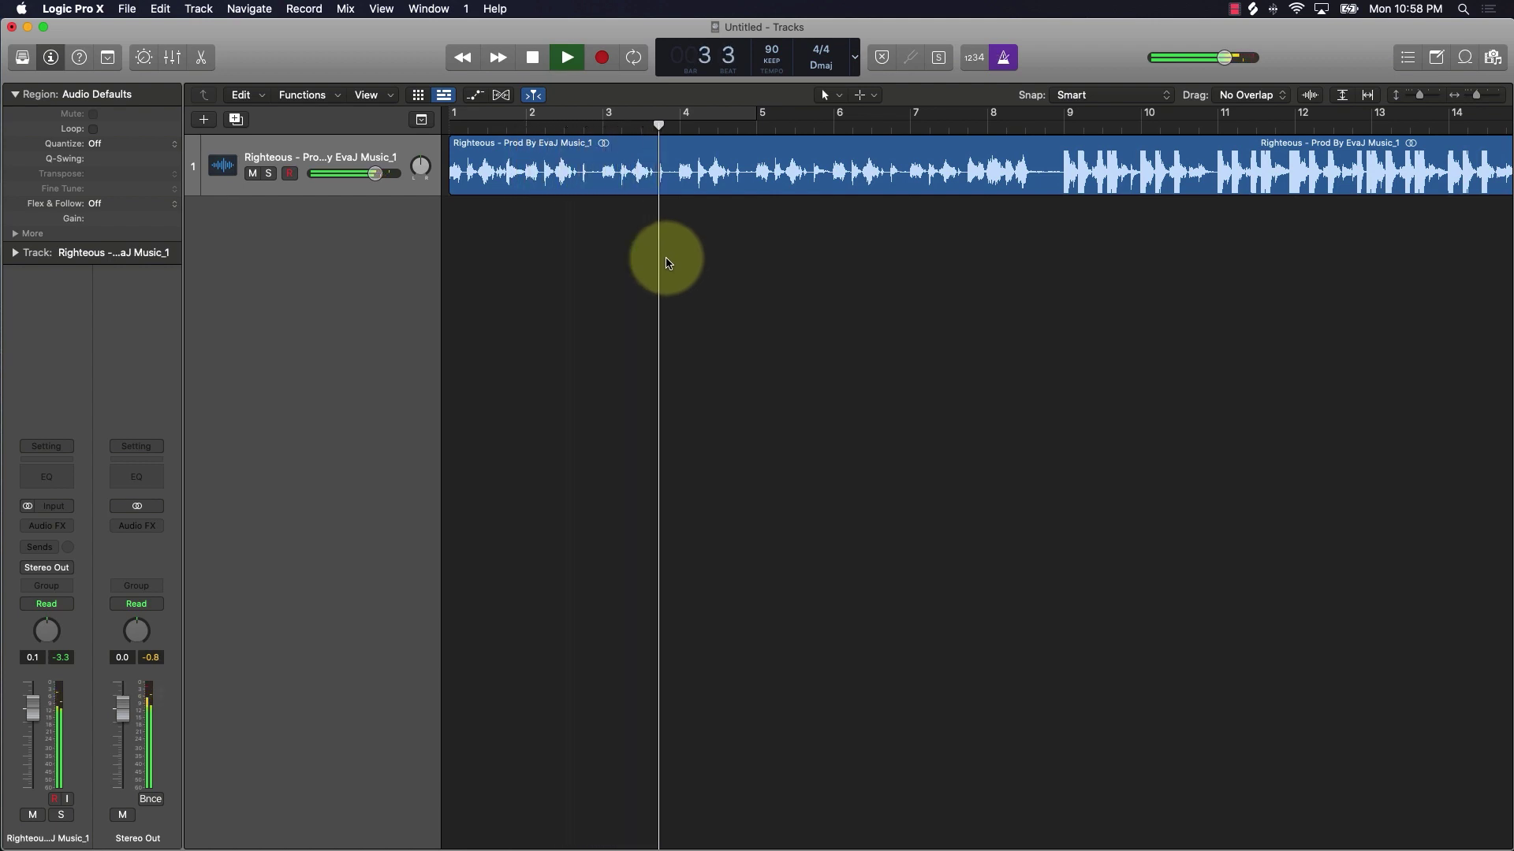
{"action": "key", "text": "space"}
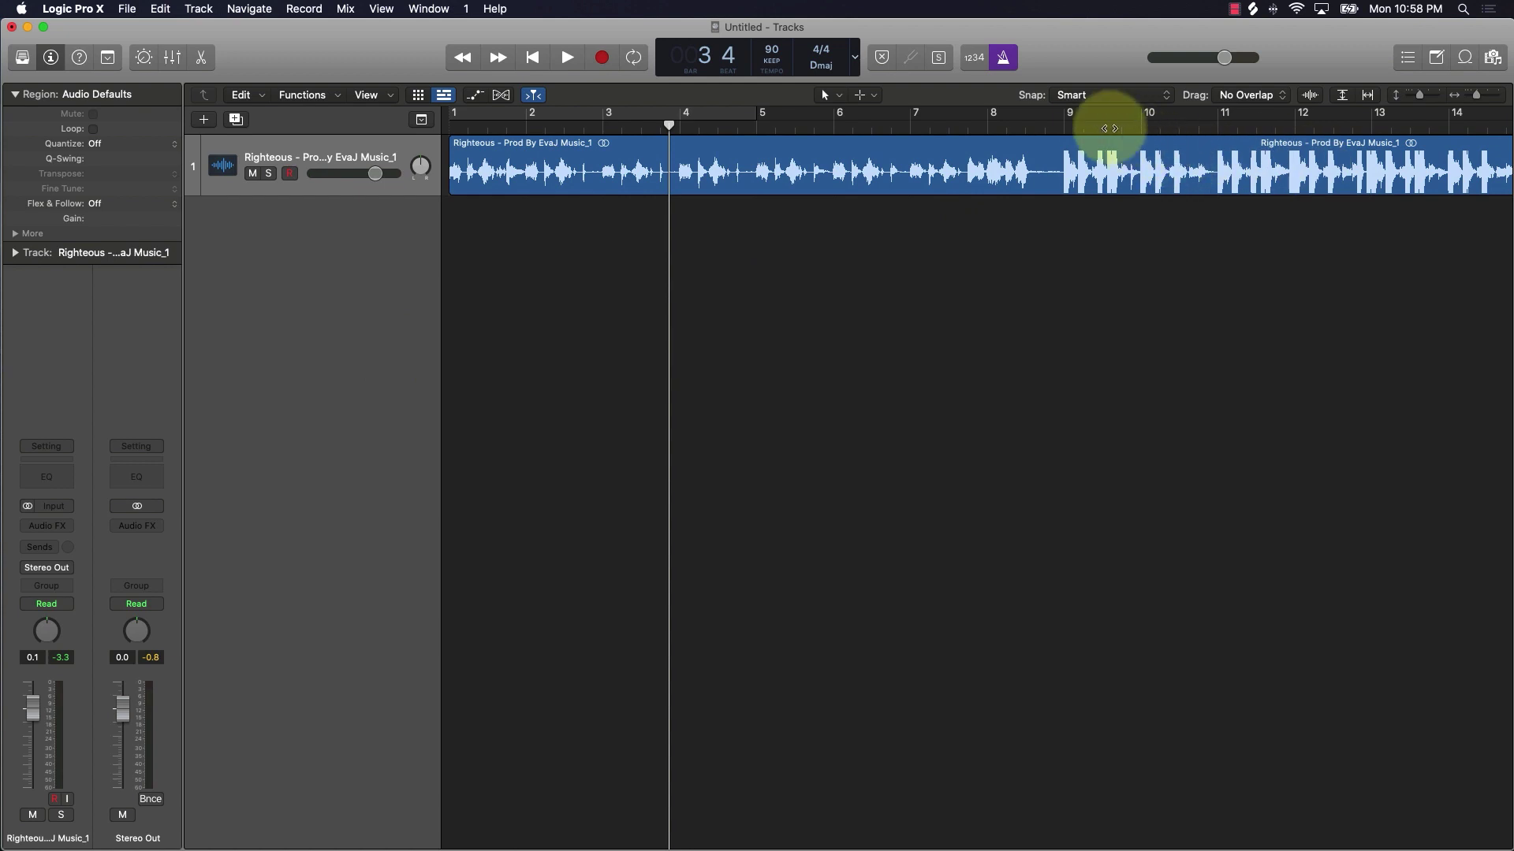
{"action": "left_click", "coordinate": [1072, 122]}
{"action": "key", "text": "space"}
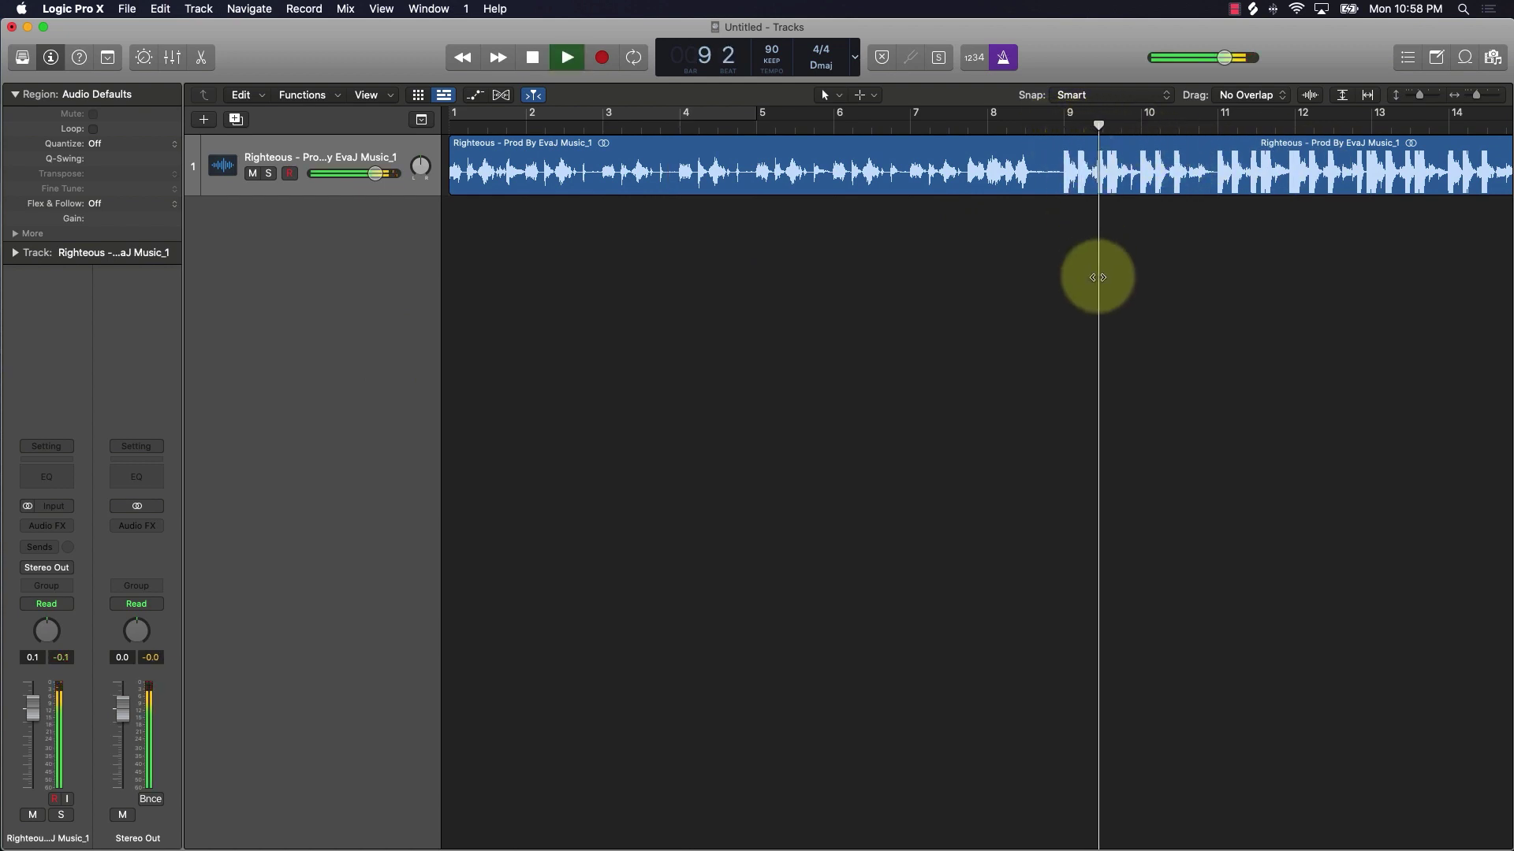
{"action": "key", "text": "space"}
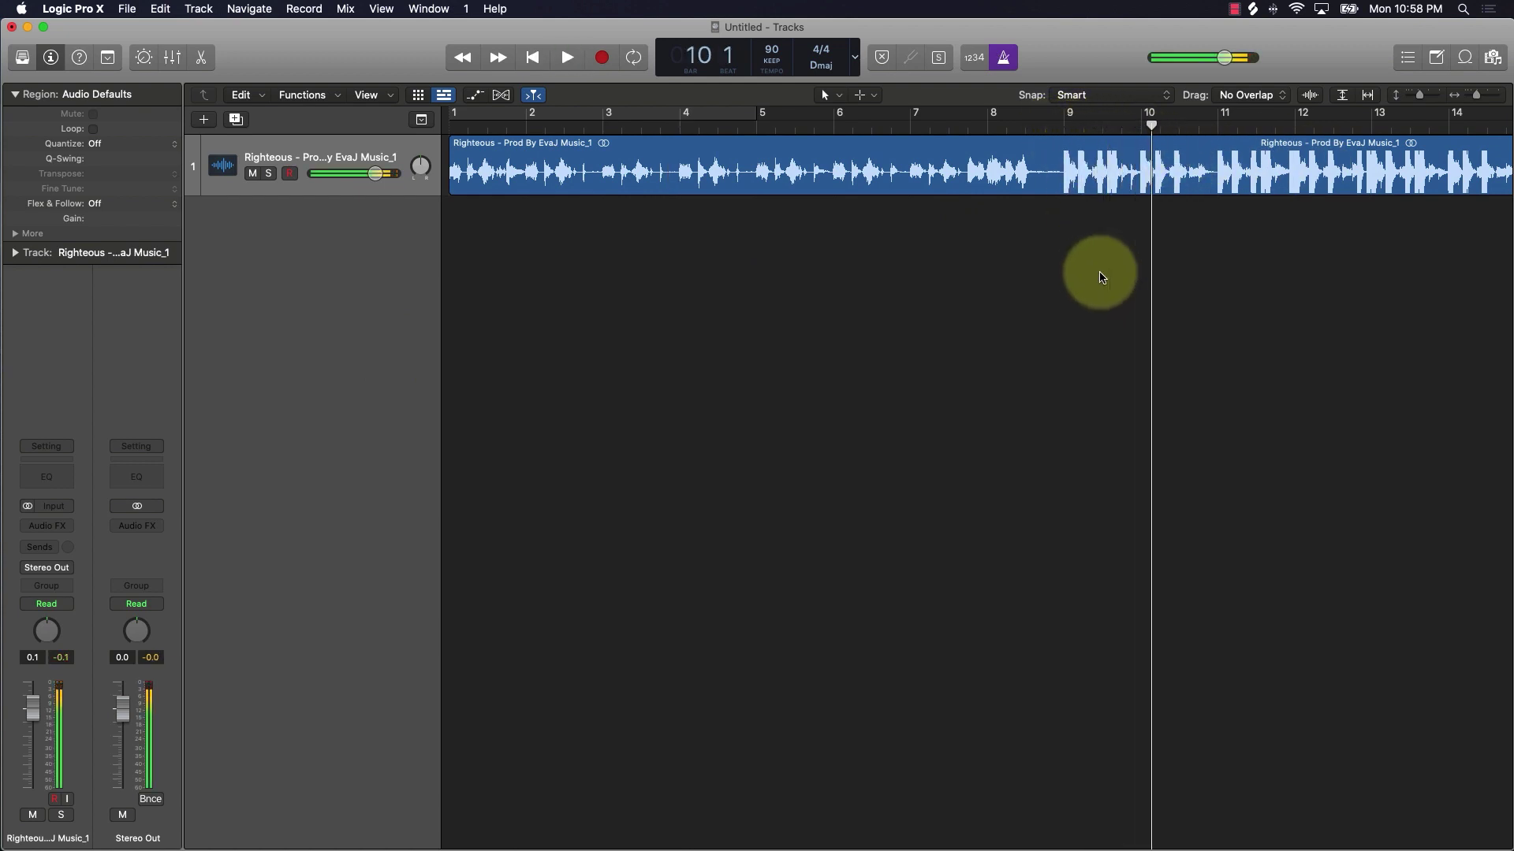
{"action": "key", "text": "Return"}
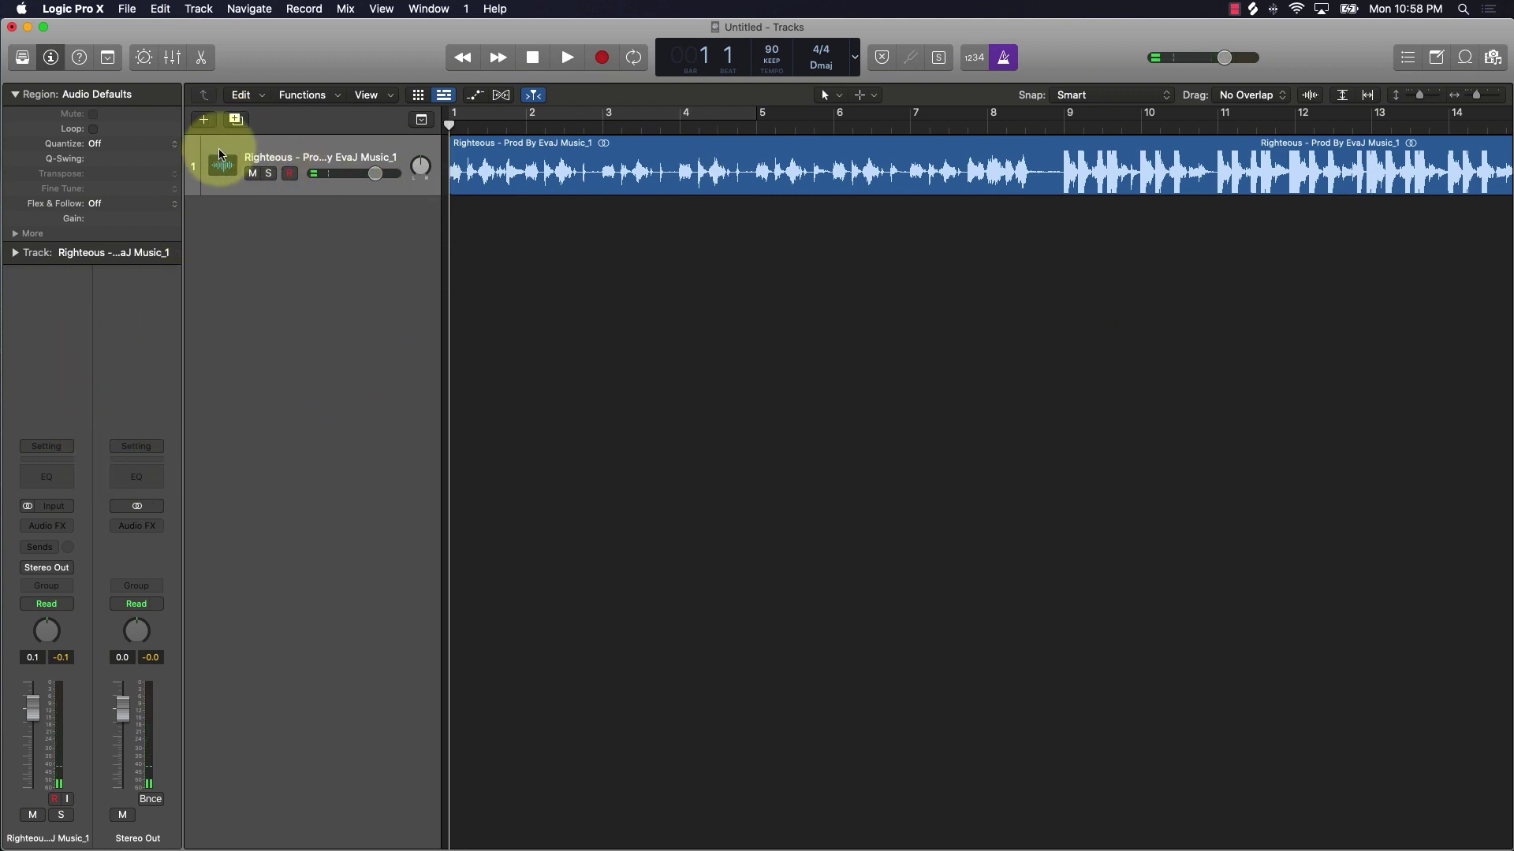
Insert the stereo Remix FX plug-in on the Righteous track and place its window clear of the audio region
{"action": "left_click", "coordinate": [69, 533]}
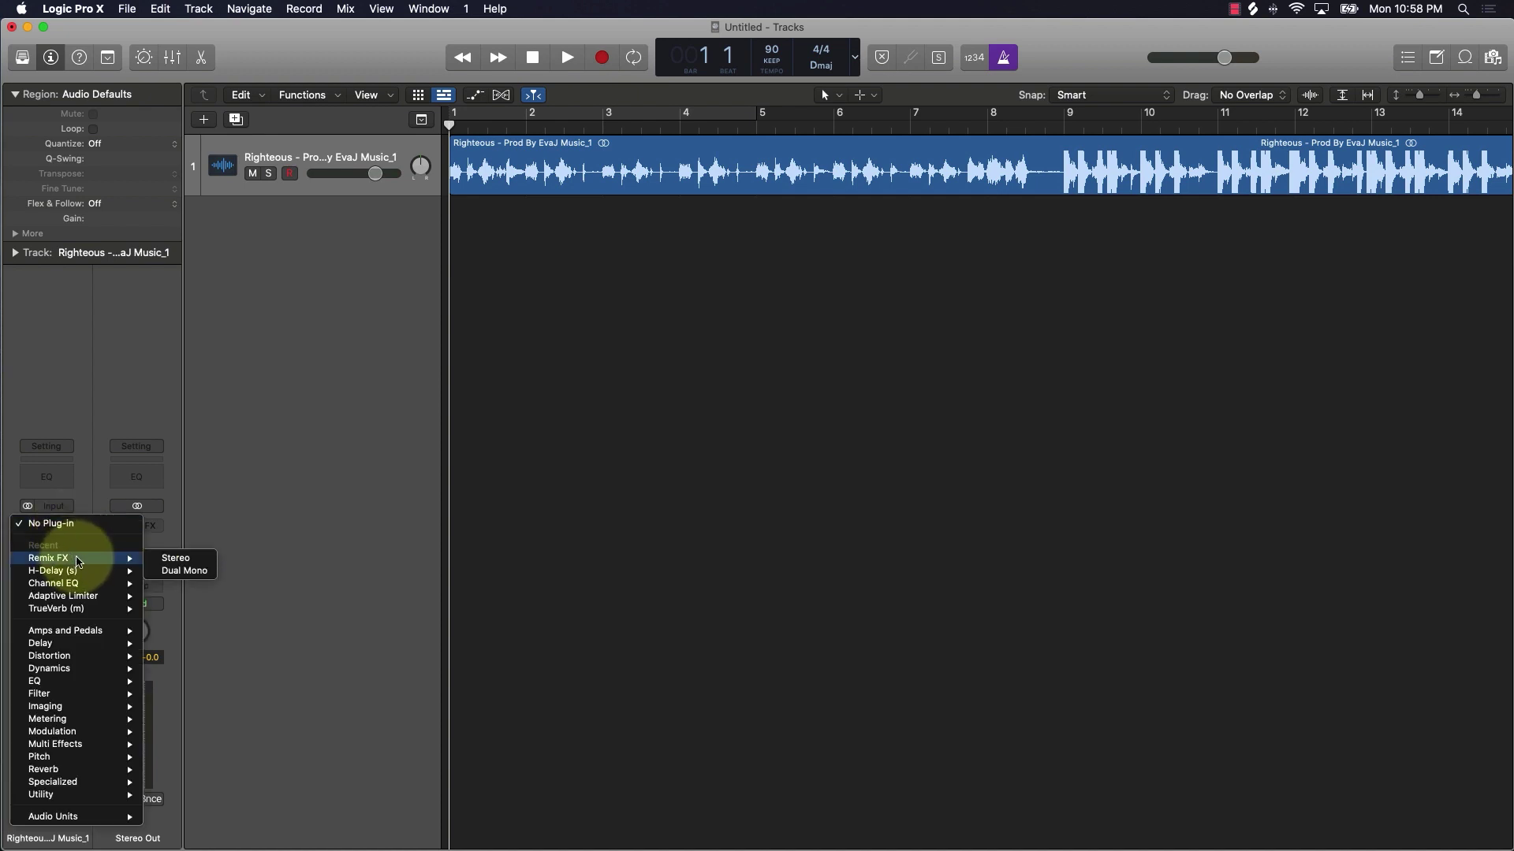
{"action": "mouse_move", "coordinate": [59, 744]}
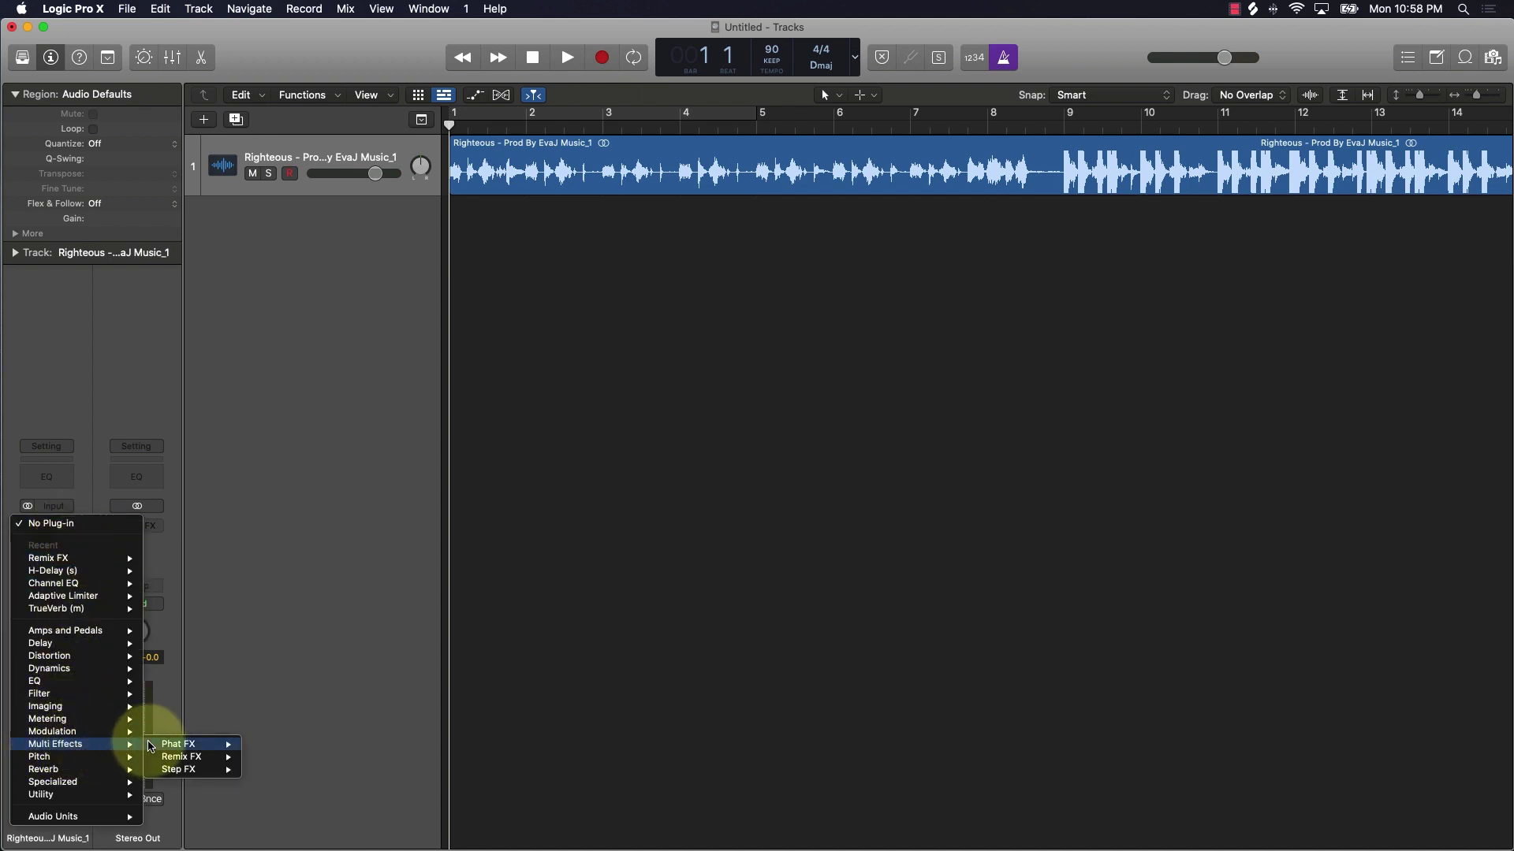
{"action": "mouse_move", "coordinate": [211, 743]}
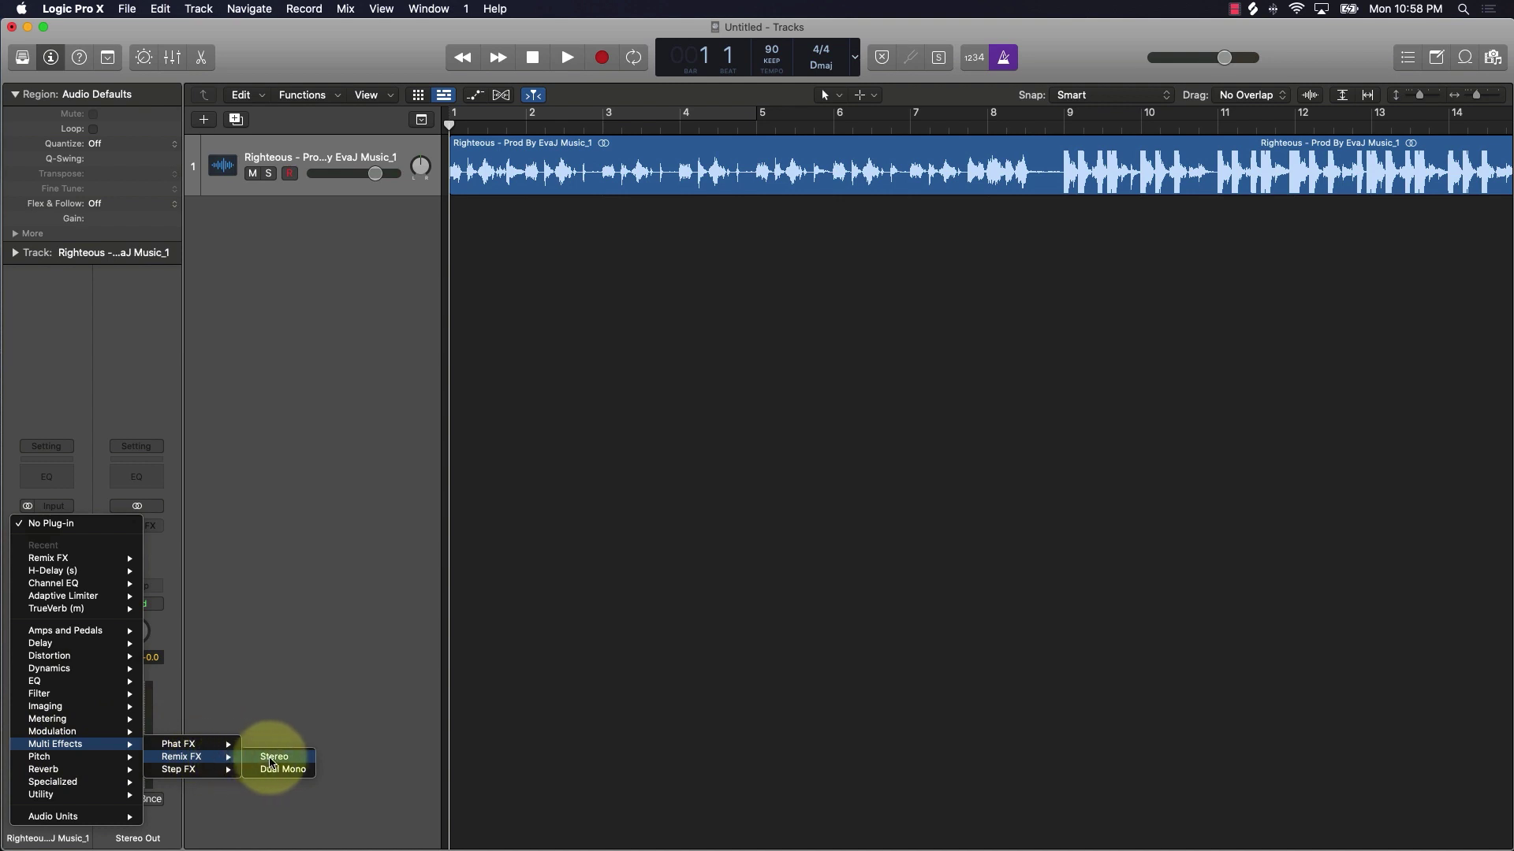
{"action": "left_click", "coordinate": [277, 758]}
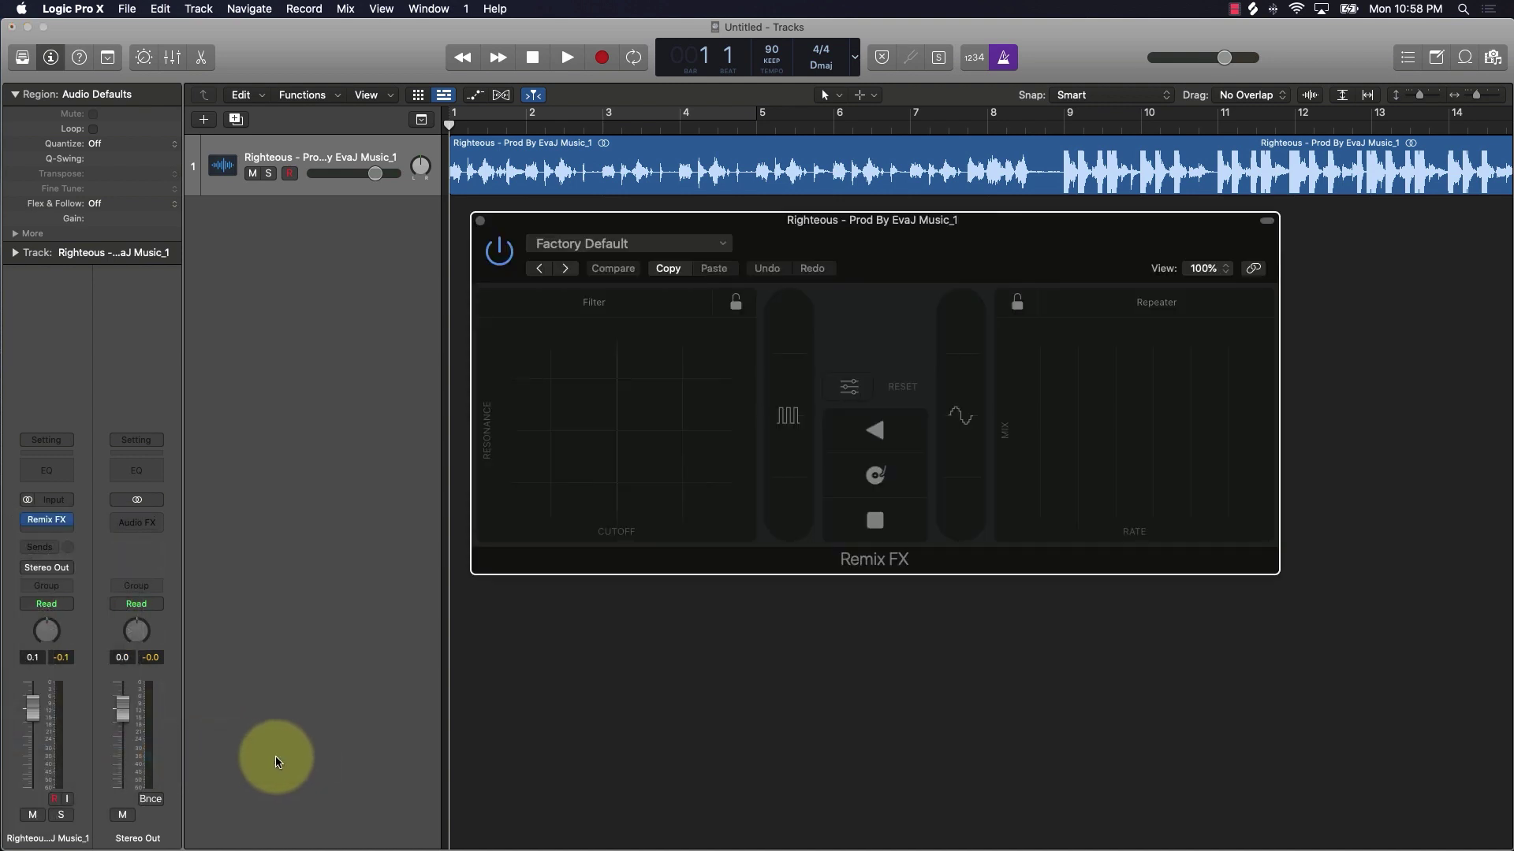
{"action": "left_click_drag", "start_coordinate": [958, 258], "coordinate": [955, 350]}
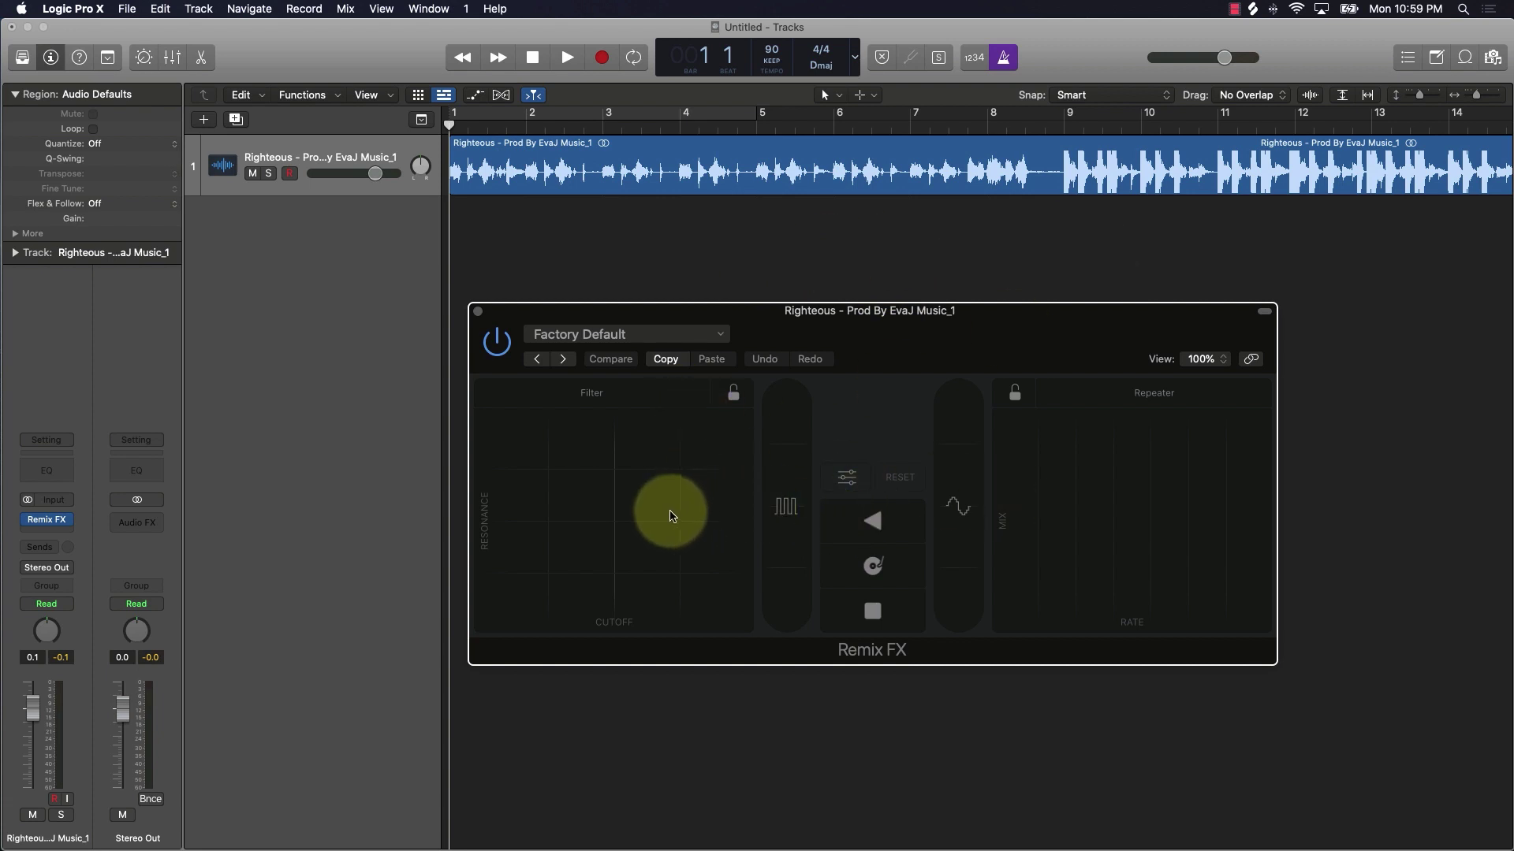
Play the track from the start while trying Remix FX's Filter pad, tape stop, and Repeater pad at several rates
{"action": "key", "text": "space"}
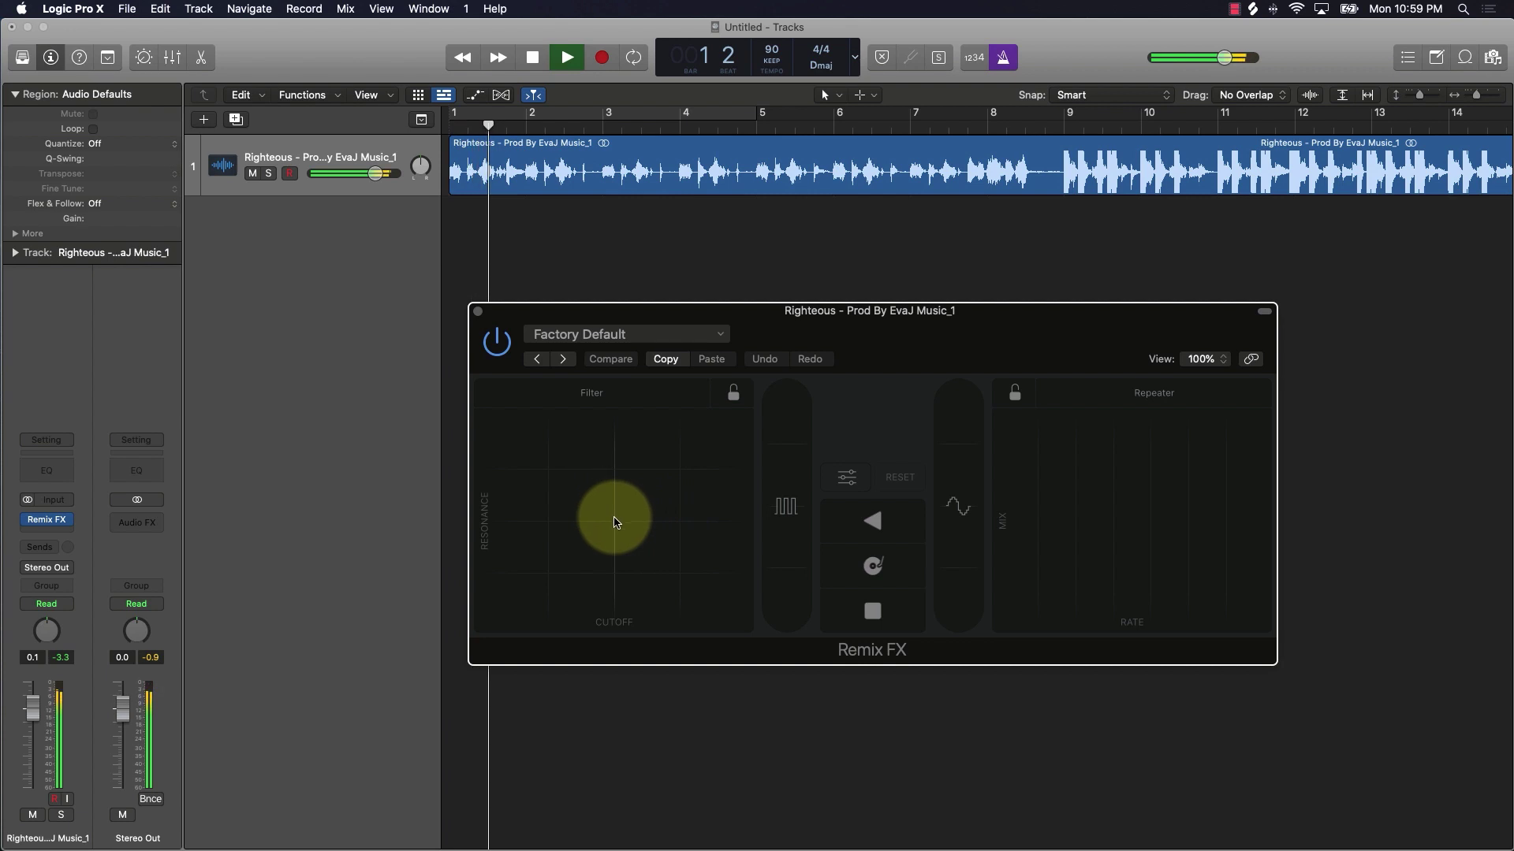
{"action": "left_click_drag", "start_coordinate": [618, 524], "coordinate": [520, 575]}
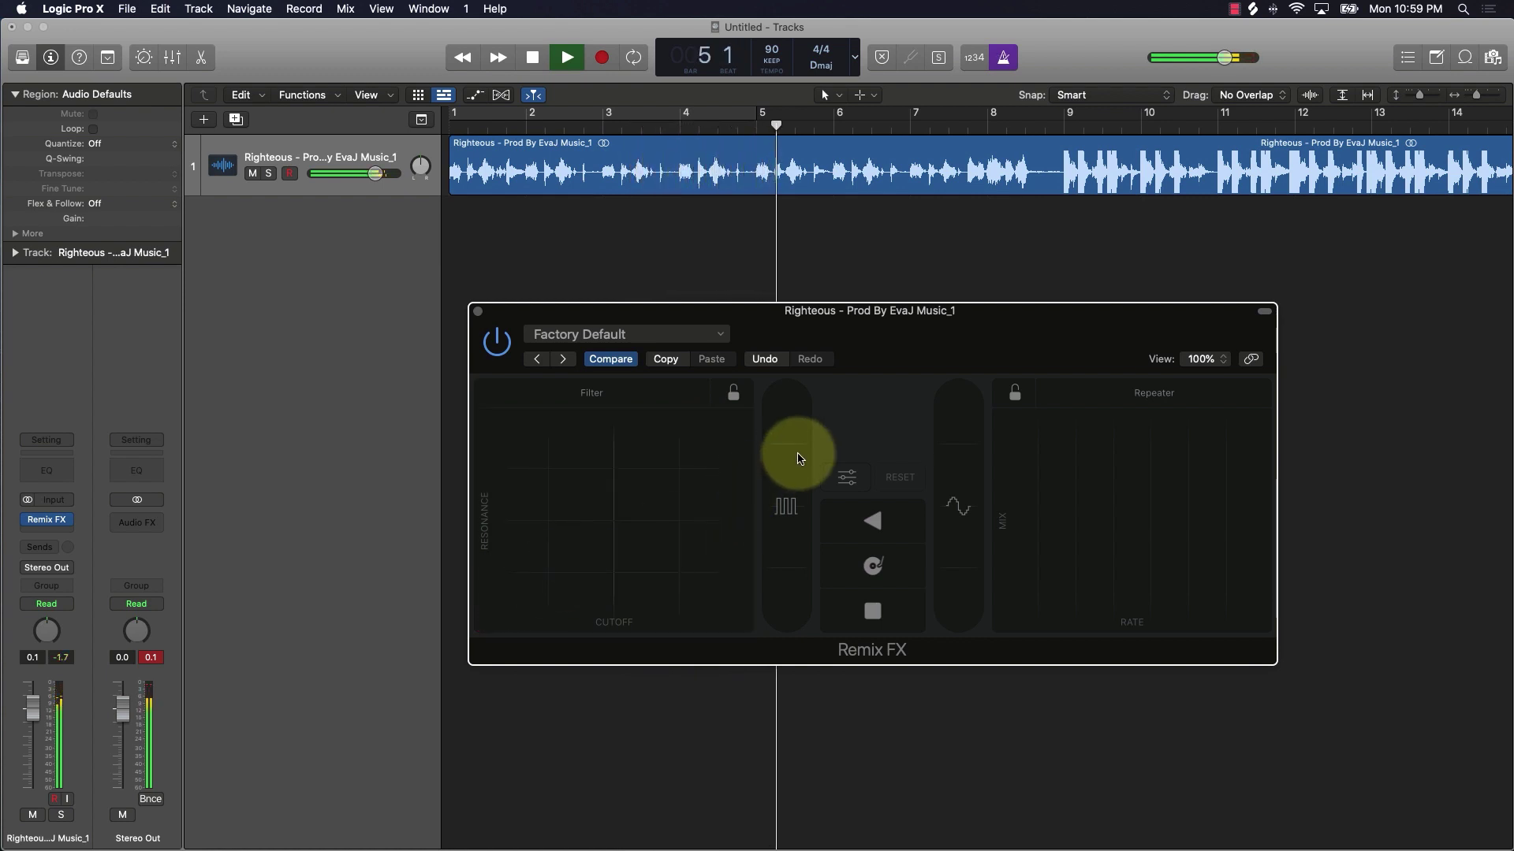
{"action": "left_click_drag", "start_coordinate": [865, 608], "coordinate": [1013, 585]}
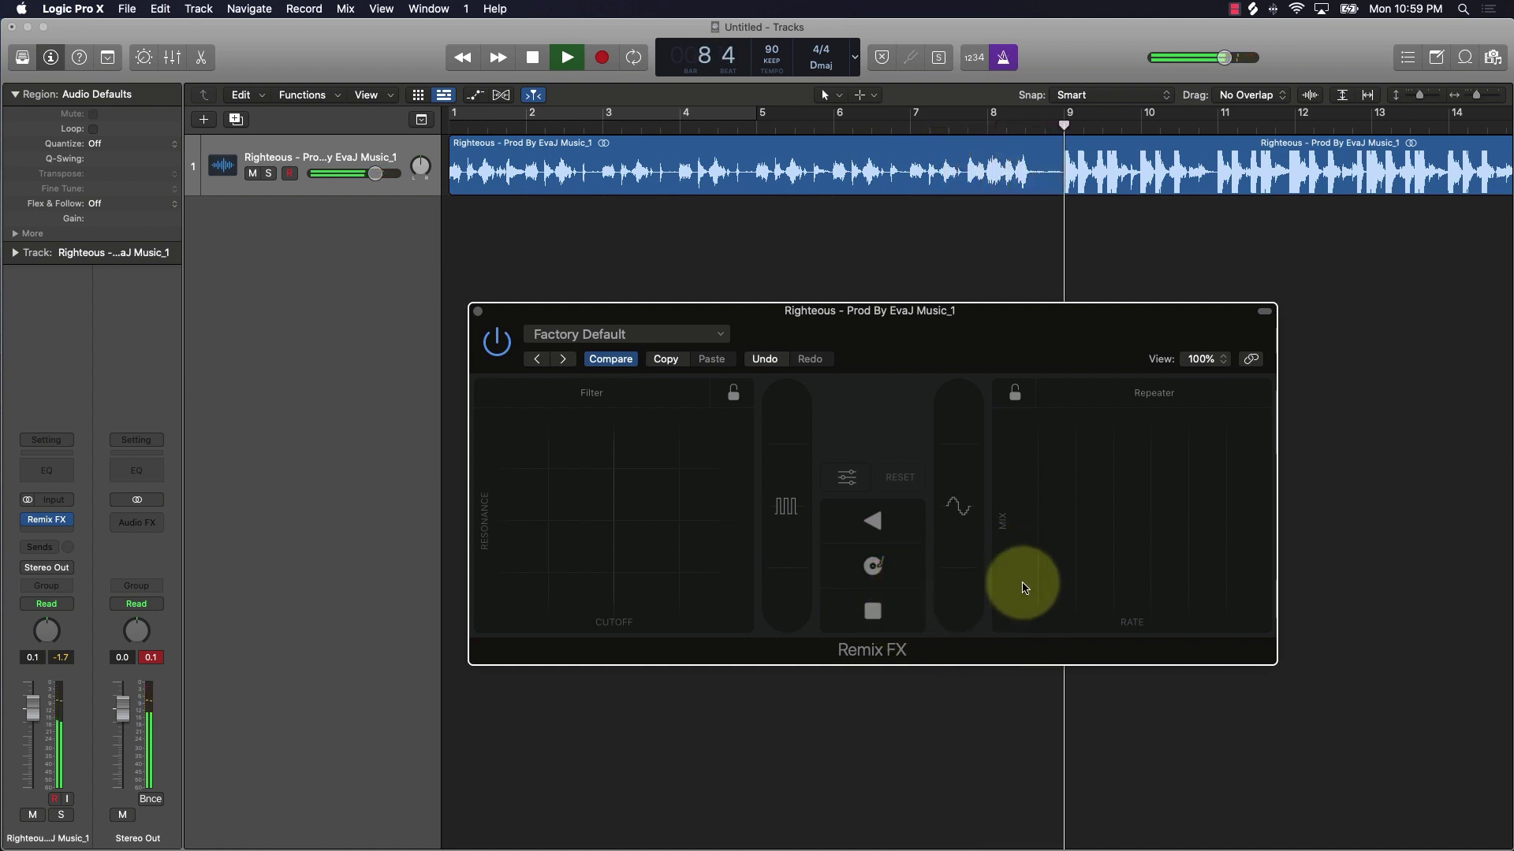
{"action": "left_click_drag", "start_coordinate": [1206, 542], "coordinate": [1205, 537]}
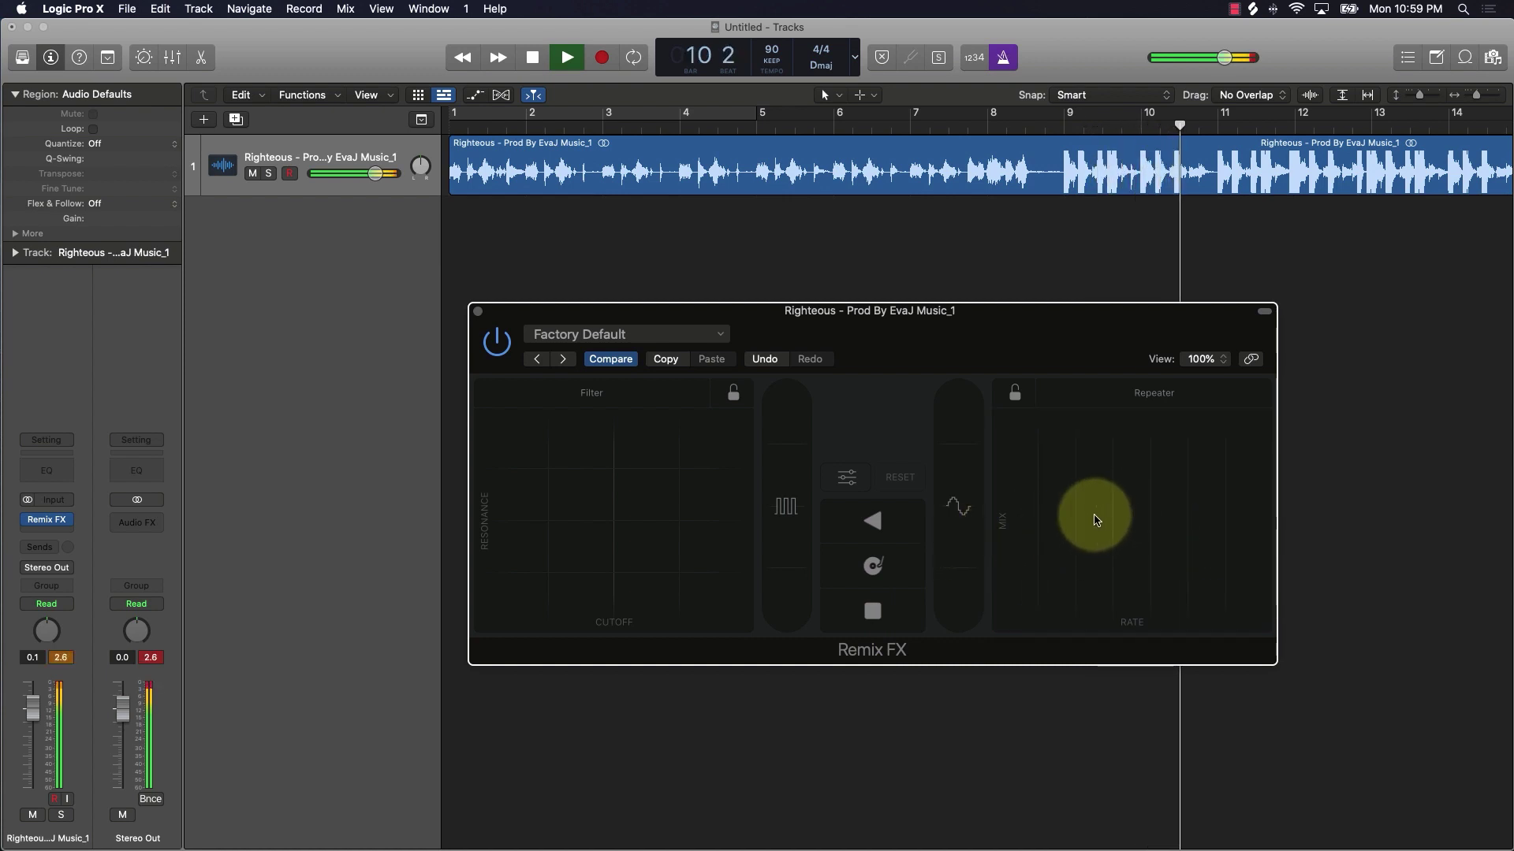
{"action": "left_click_drag", "start_coordinate": [1093, 516], "coordinate": [1064, 527]}
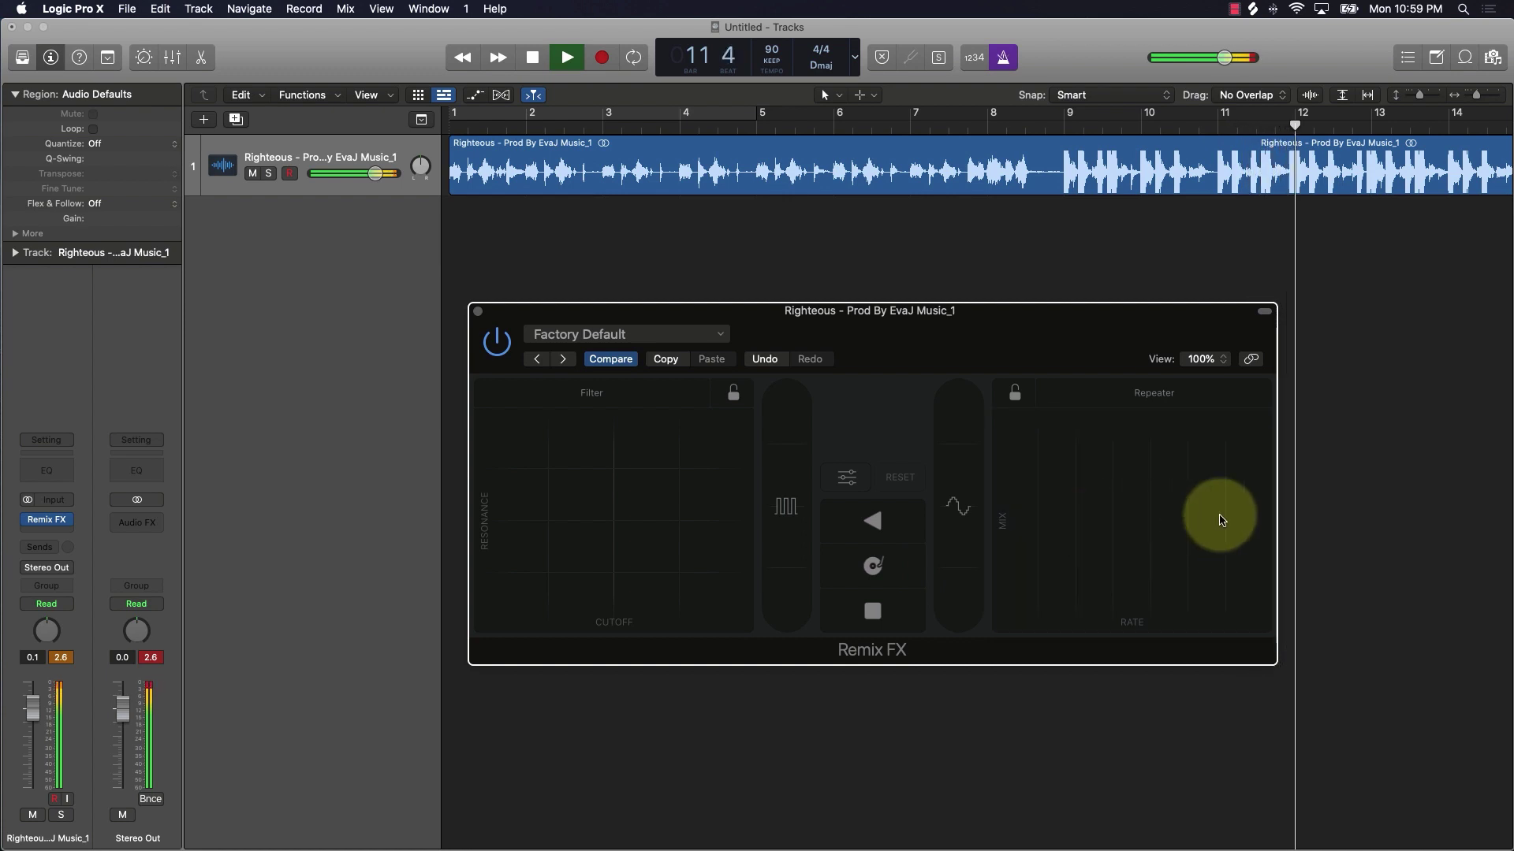
{"action": "left_click_drag", "start_coordinate": [1247, 518], "coordinate": [1250, 513]}
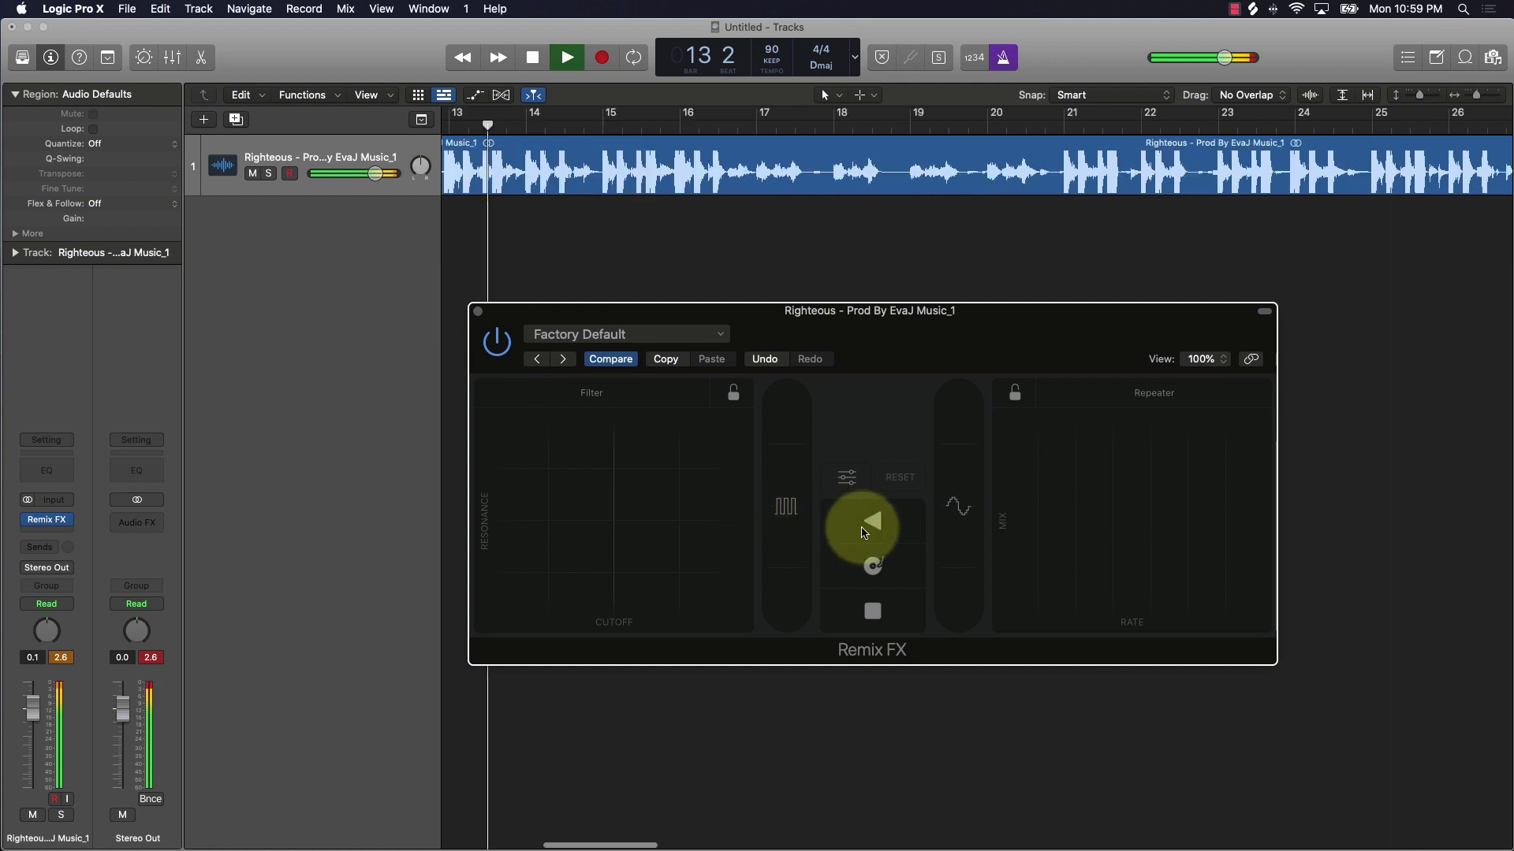
Try Remix FX's reverse, tape stop and Downsampler controls during playback, and stop the track
{"action": "left_click_drag", "start_coordinate": [846, 528], "coordinate": [855, 354]}
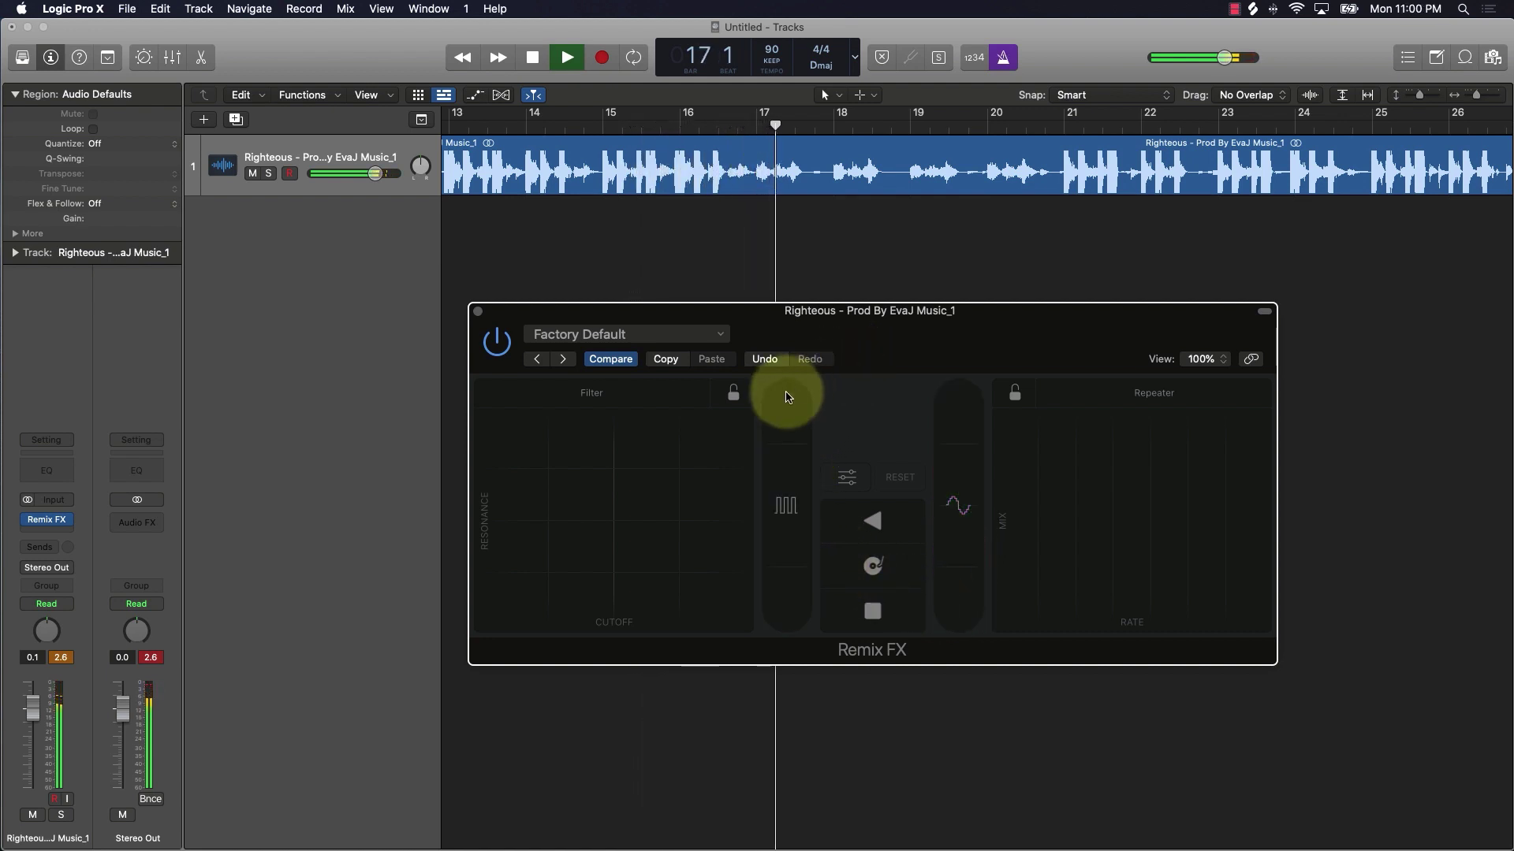
{"action": "mouse_move", "coordinate": [872, 612]}
{"action": "left_mouse_down"}
{"action": "mouse_move", "coordinate": [872, 564]}
{"action": "mouse_move", "coordinate": [872, 601]}
{"action": "mouse_move", "coordinate": [896, 621]}
{"action": "left_mouse_up"}
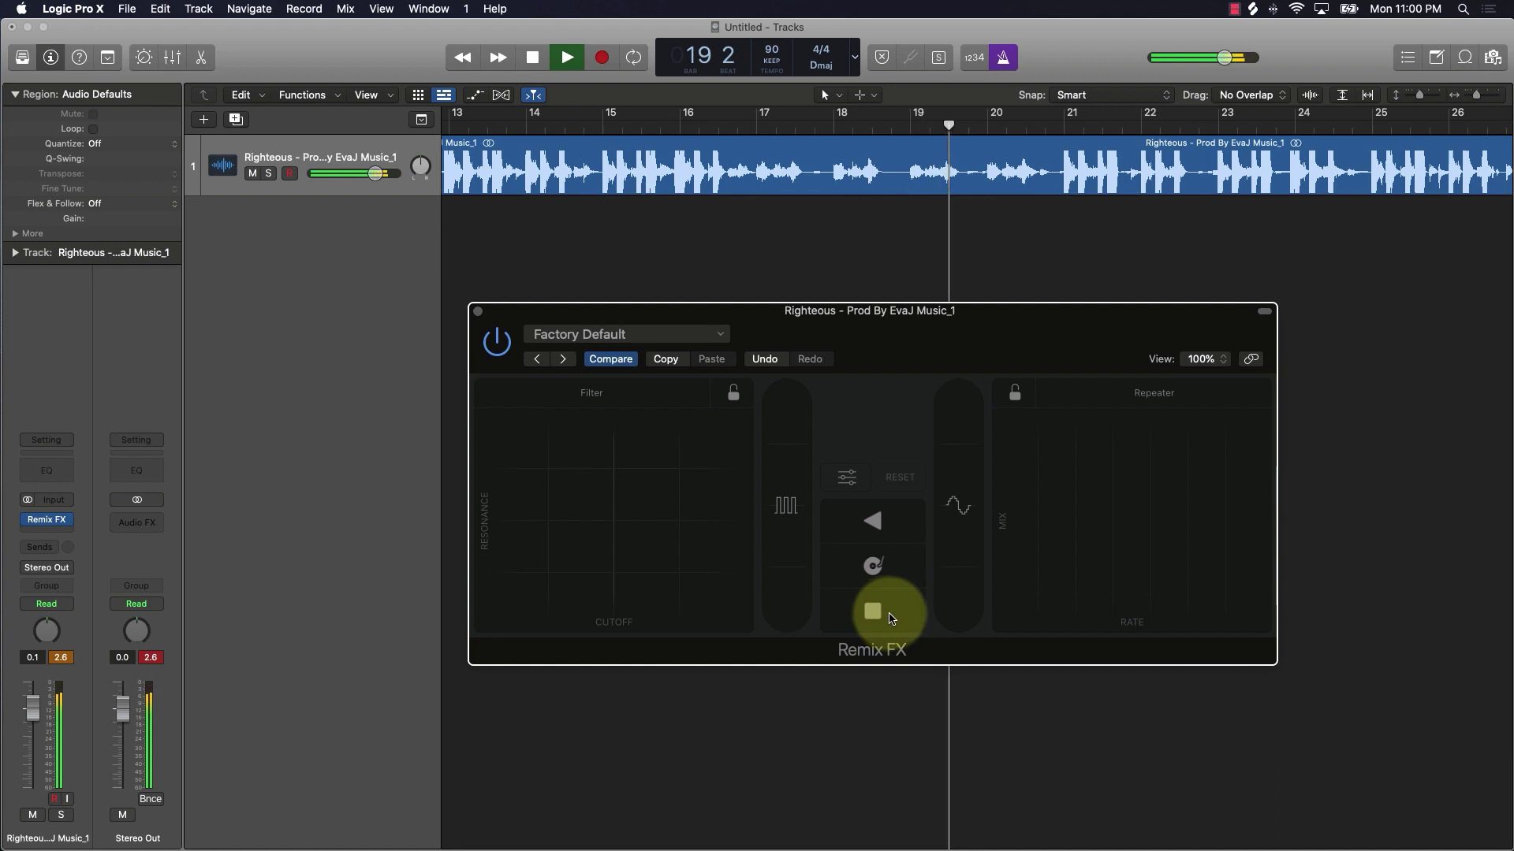
{"action": "left_click_drag", "start_coordinate": [890, 619], "coordinate": [906, 603]}
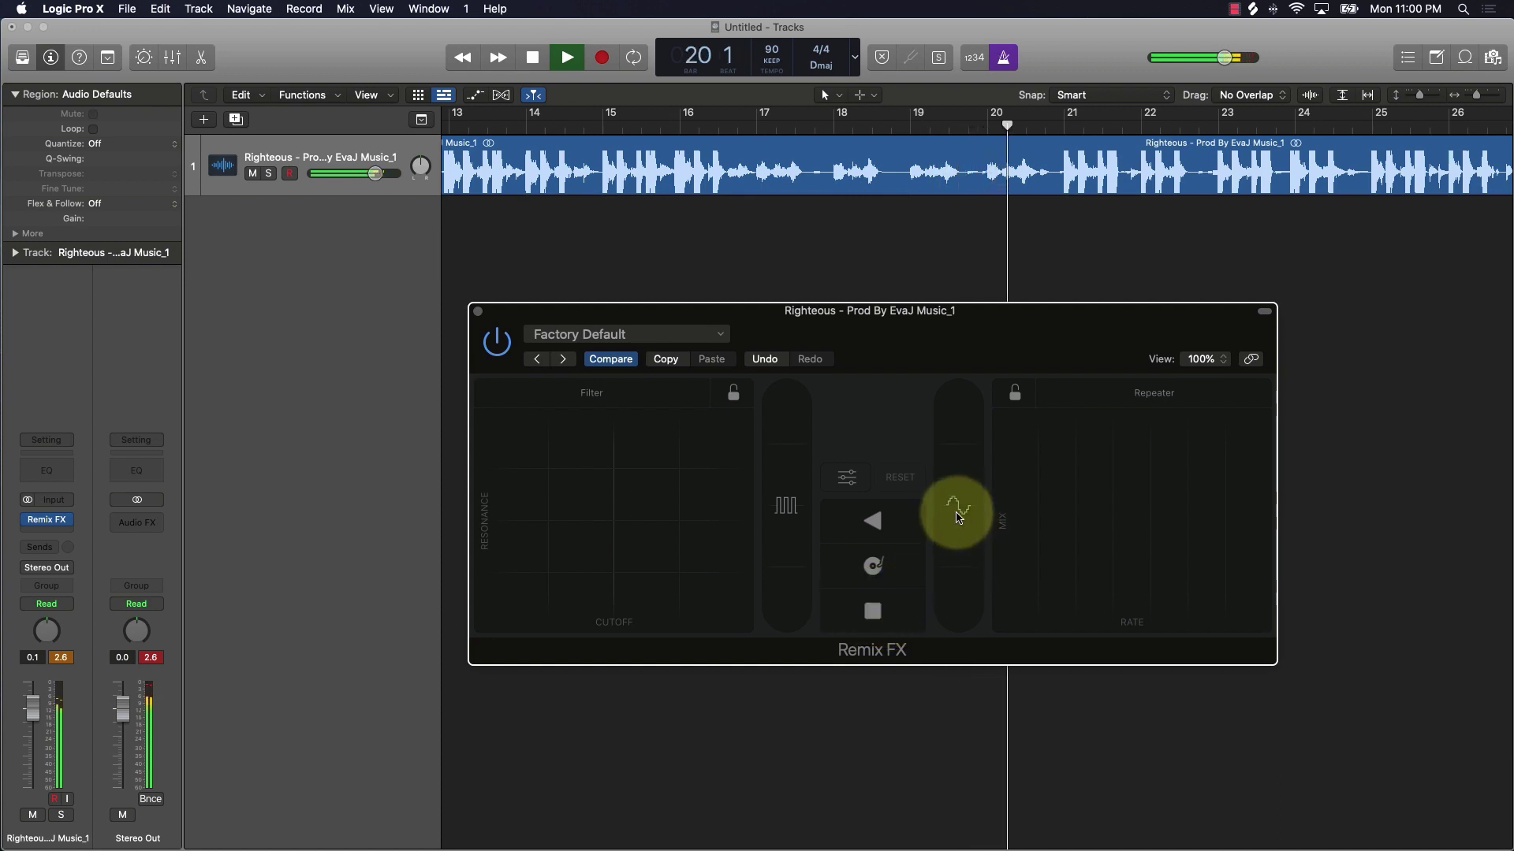
{"action": "mouse_move", "coordinate": [959, 508]}
{"action": "left_mouse_down"}
{"action": "mouse_move", "coordinate": [956, 599]}
{"action": "mouse_move", "coordinate": [959, 404]}
{"action": "mouse_move", "coordinate": [953, 503]}
{"action": "left_mouse_up"}
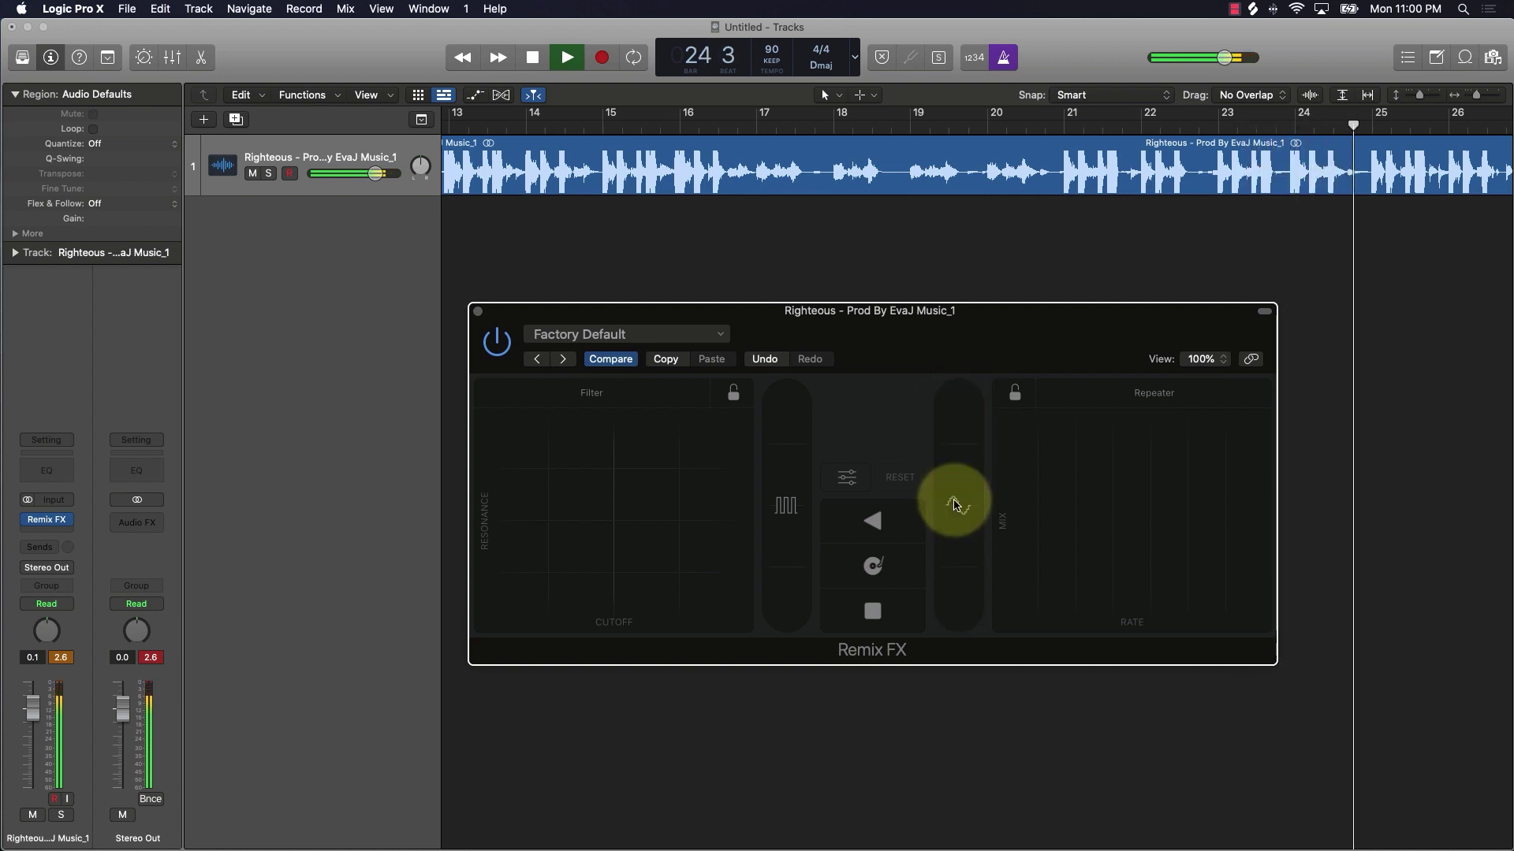
{"action": "key", "text": "space"}
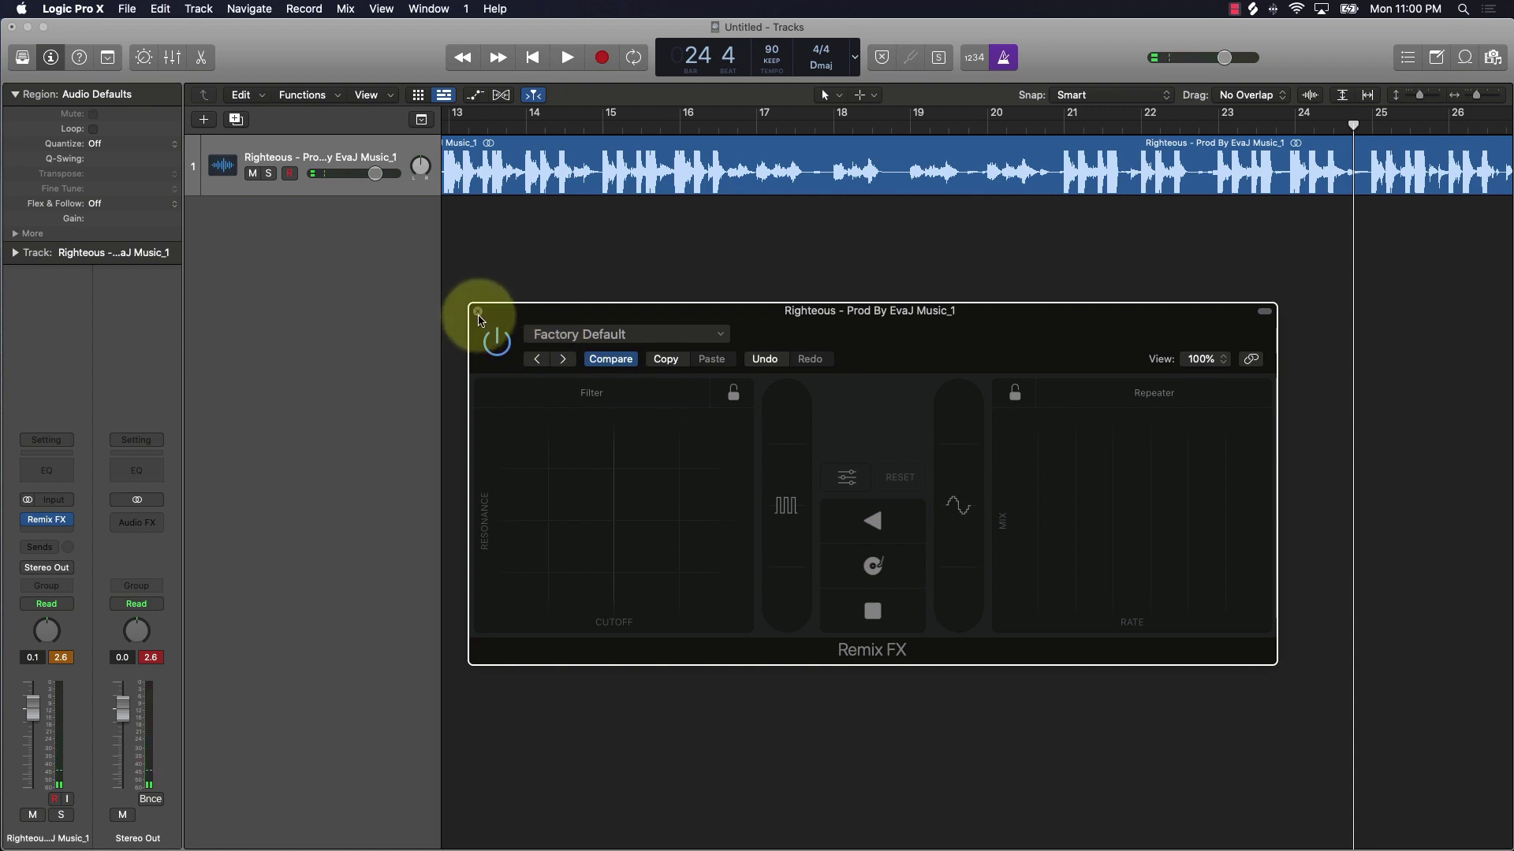
Clear the peak level displays in the channel strips and close the Remix FX window
{"action": "left_click", "coordinate": [149, 656]}
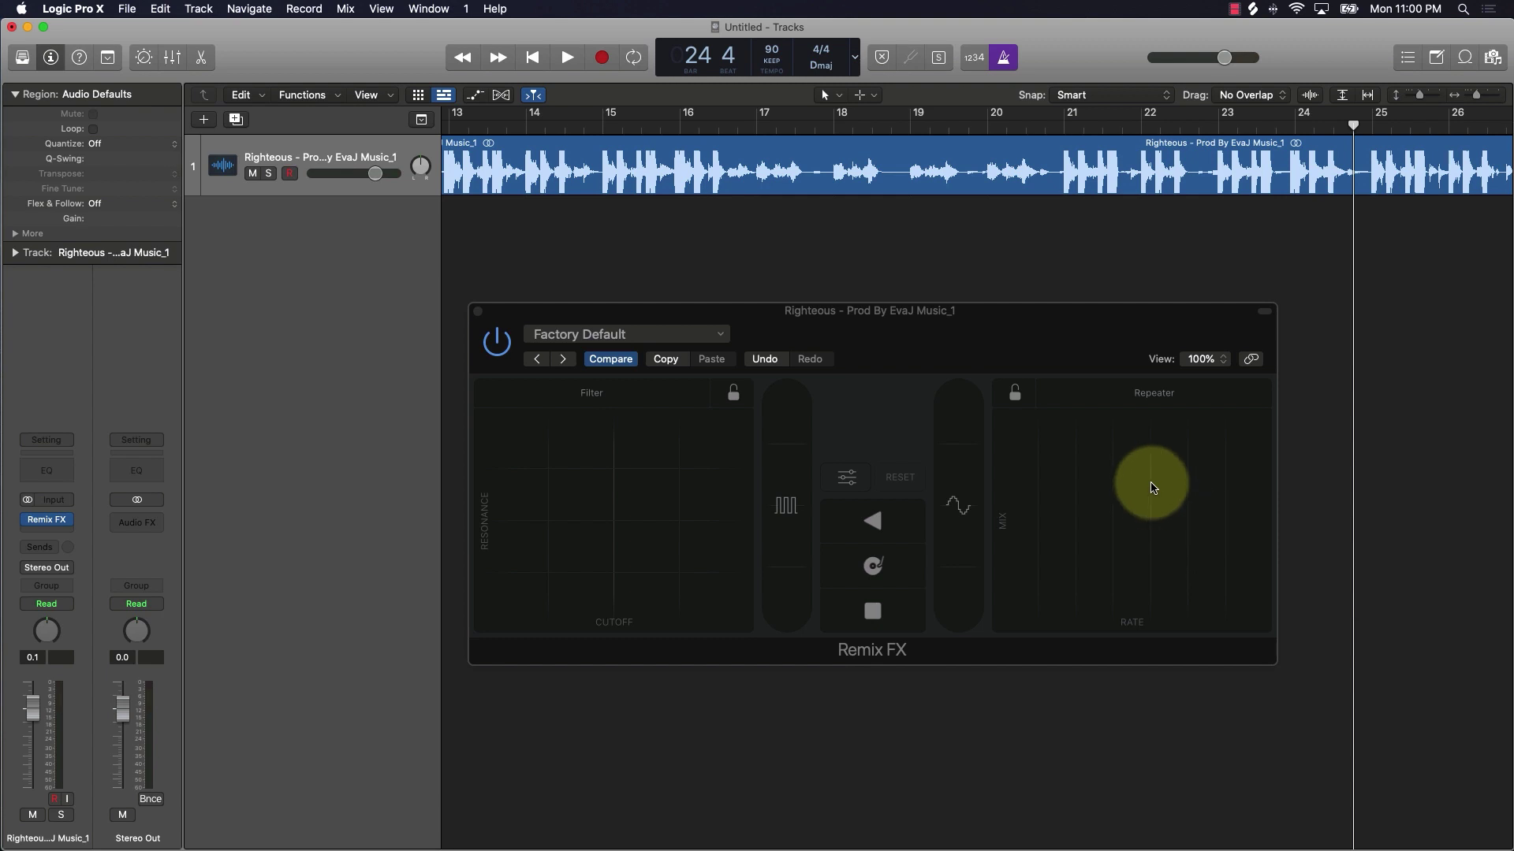
{"action": "left_click_drag", "start_coordinate": [988, 349], "coordinate": [977, 310]}
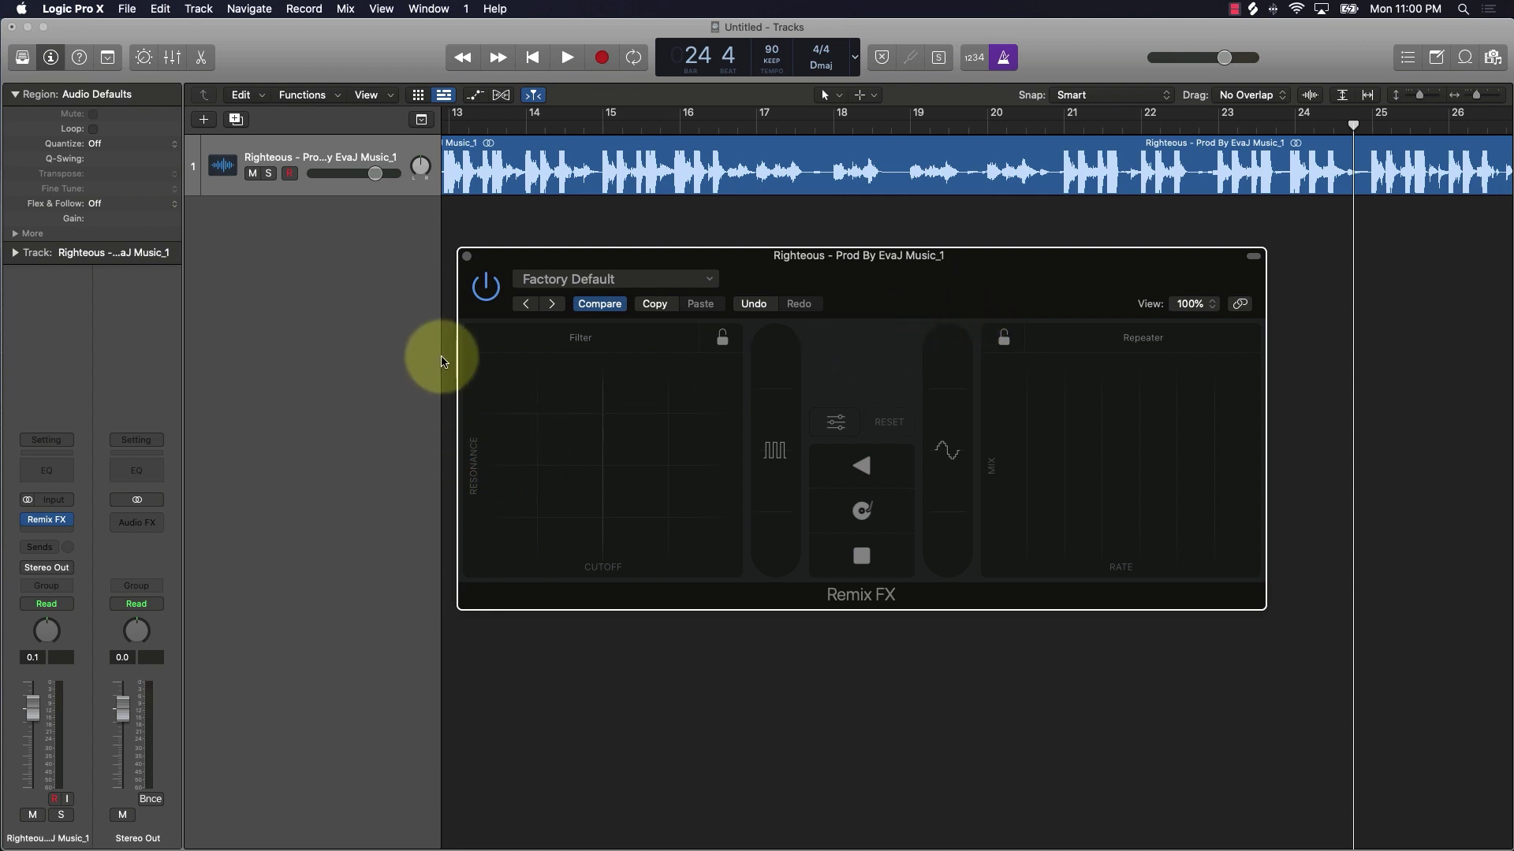
{"action": "left_click", "coordinate": [466, 257]}
Switch to Chrome, read the Step Sequencer section of the What's new in Logic Pro 10.5 page, and minimise the browser
{"action": "mouse_move", "coordinate": [630, 840]}
{"action": "left_click", "coordinate": [867, 820]}
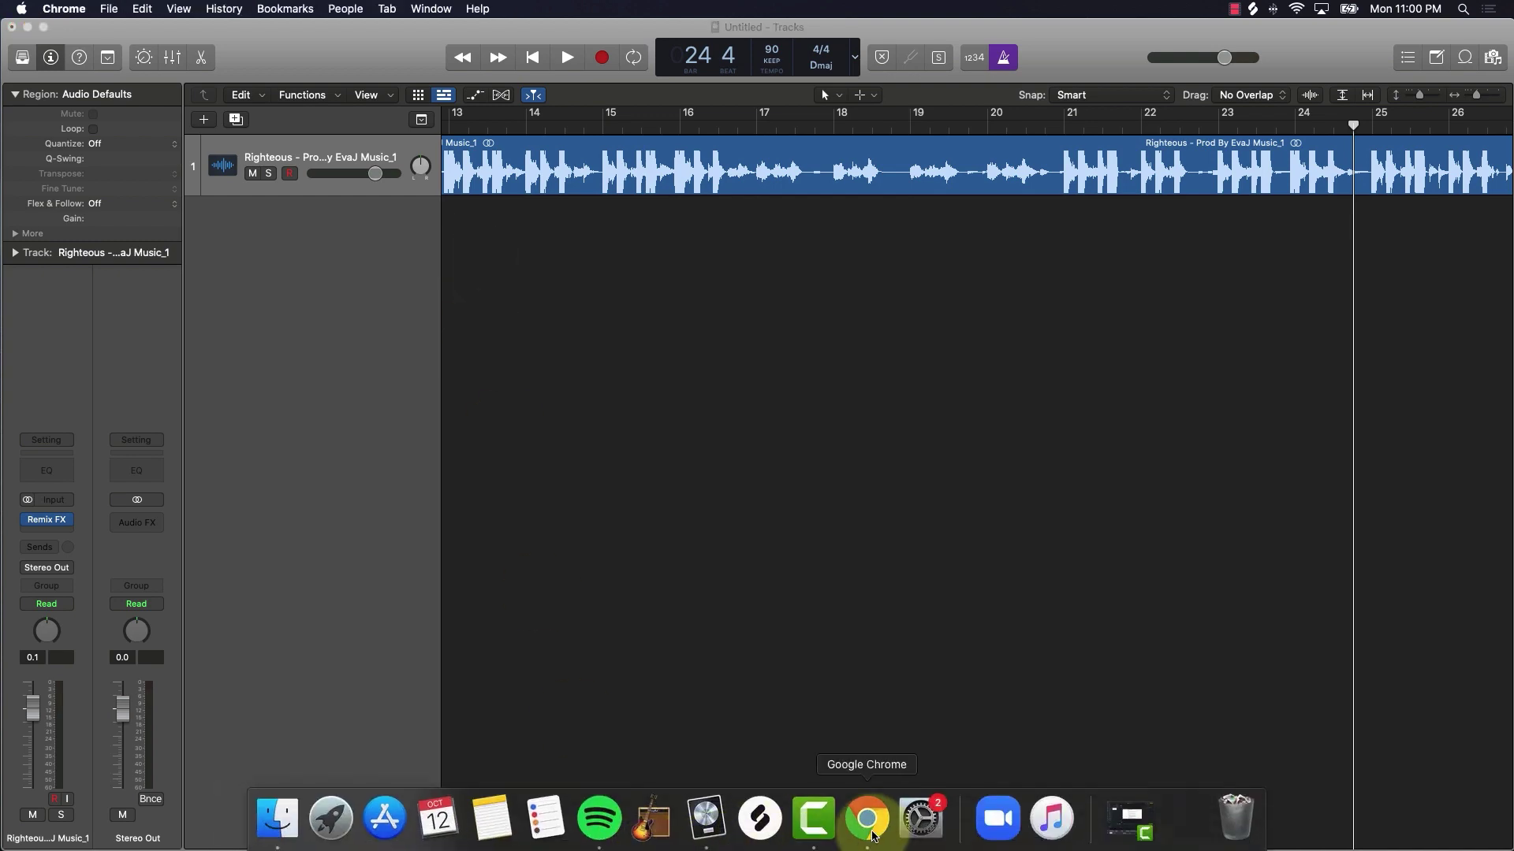
{"action": "scroll", "coordinate": [360, 514], "scroll_direction": "down", "scroll_amount": 3}
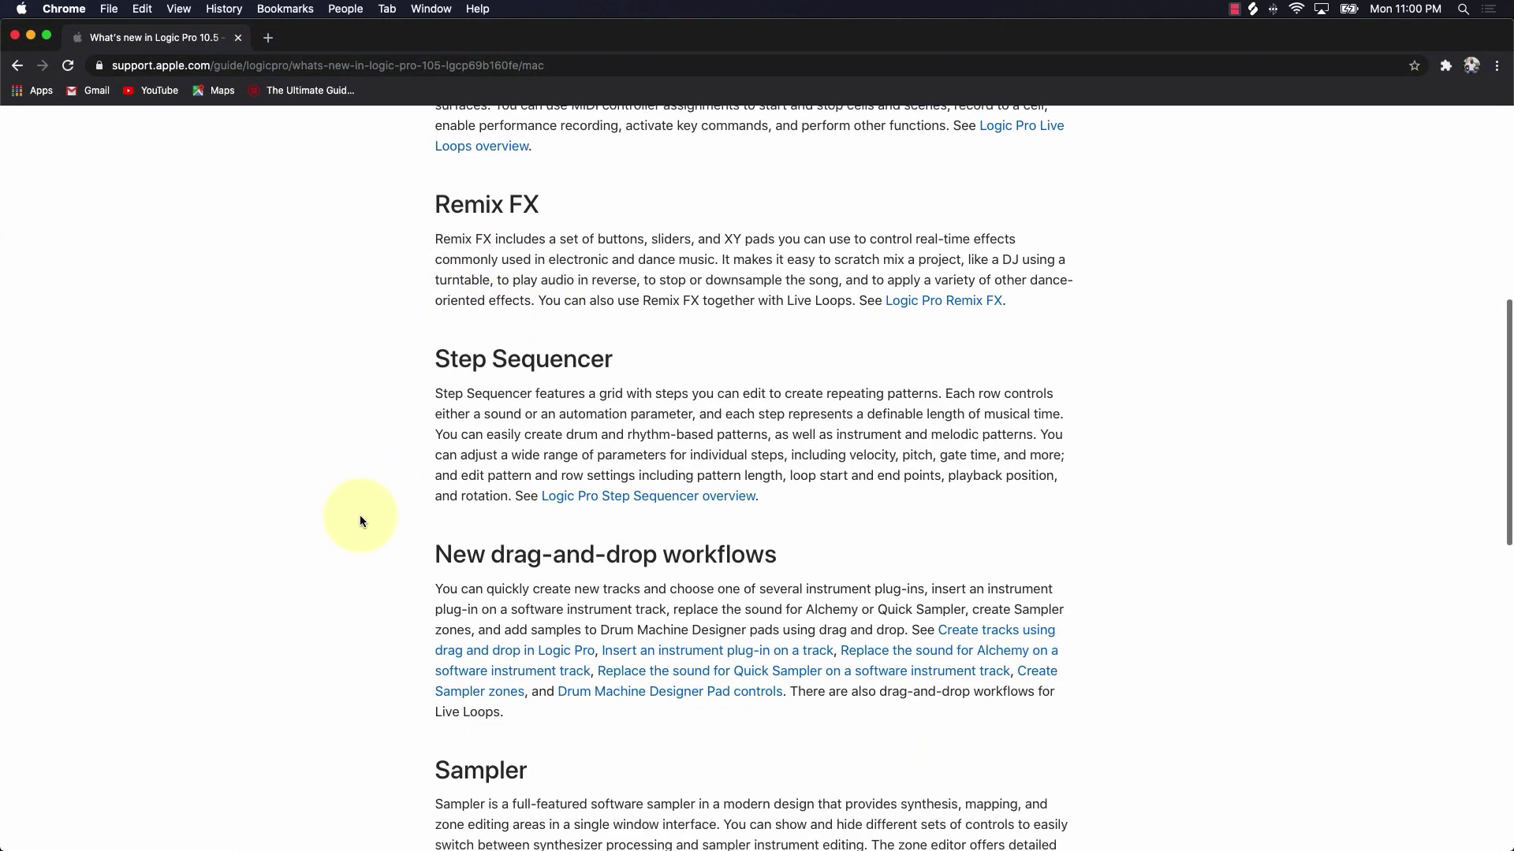
{"action": "scroll", "coordinate": [361, 520], "scroll_direction": "down", "scroll_amount": 3}
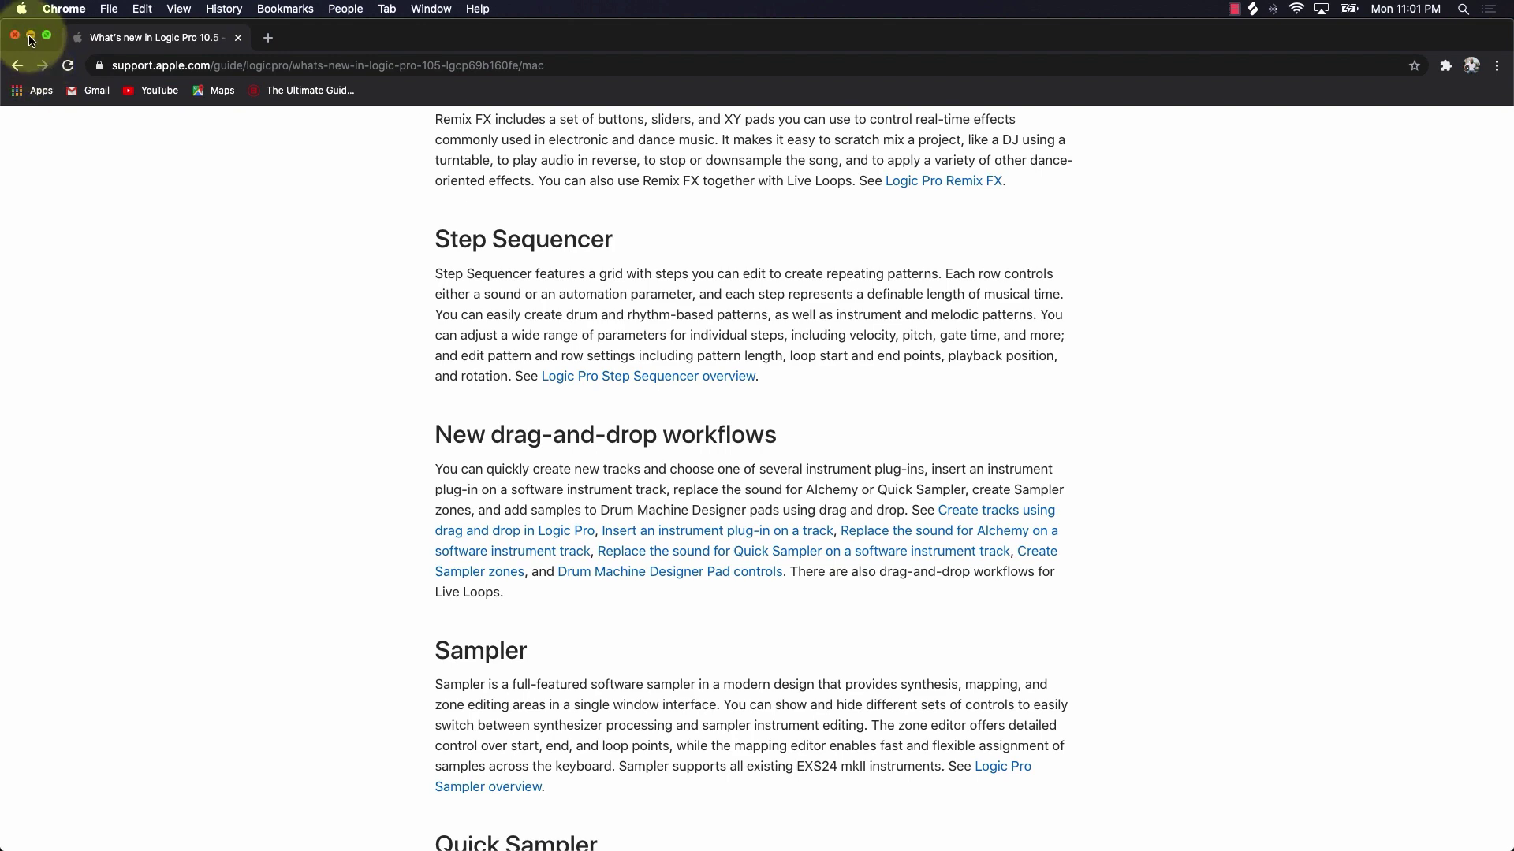
{"action": "left_click", "coordinate": [30, 40]}
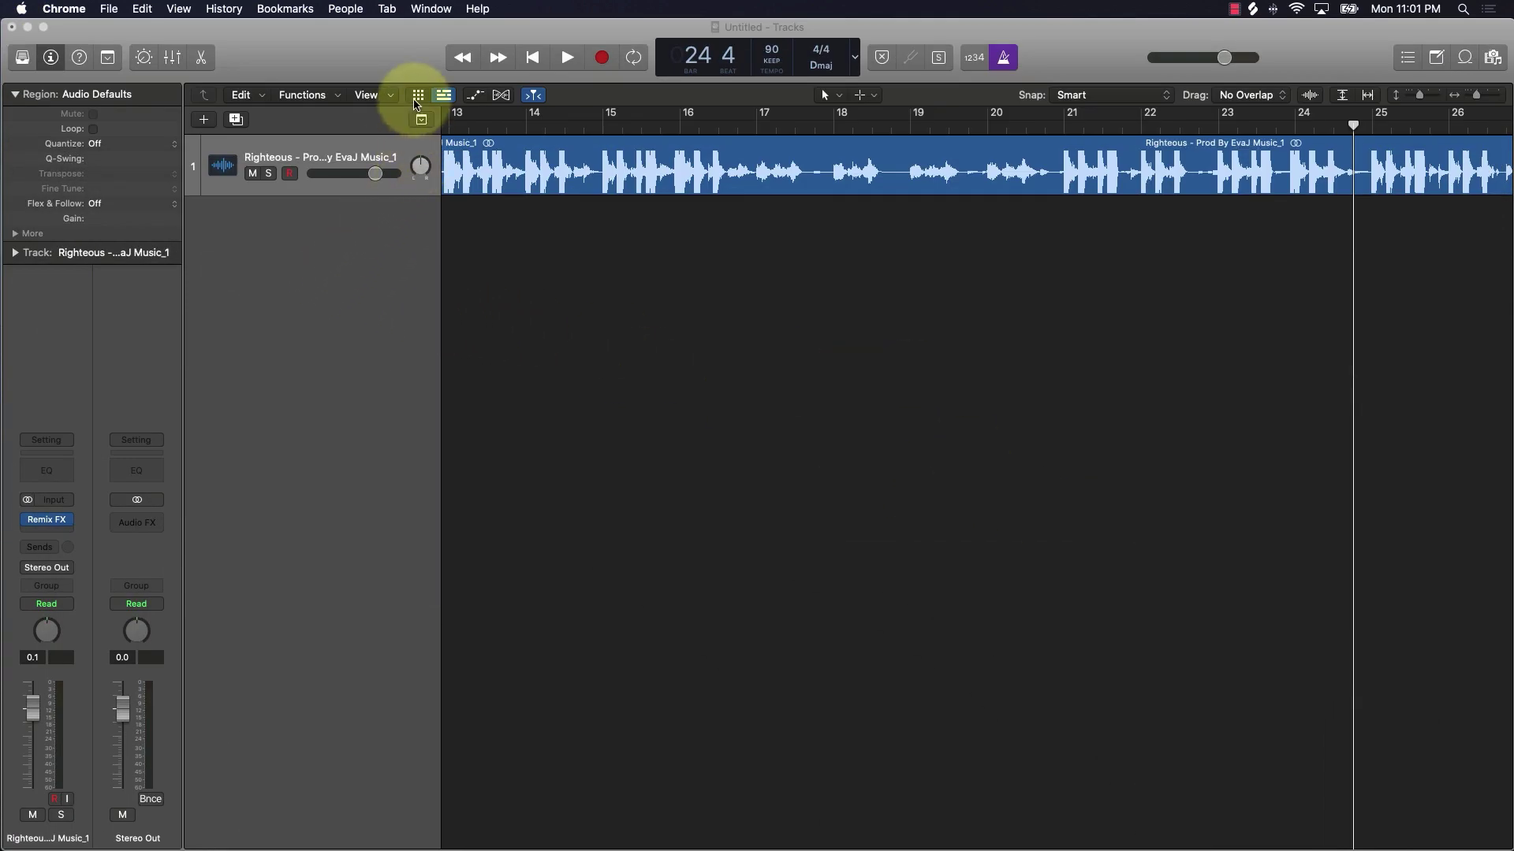
Show the editor area and create one software instrument track with Alchemy as its instrument
{"action": "left_click", "coordinate": [202, 60]}
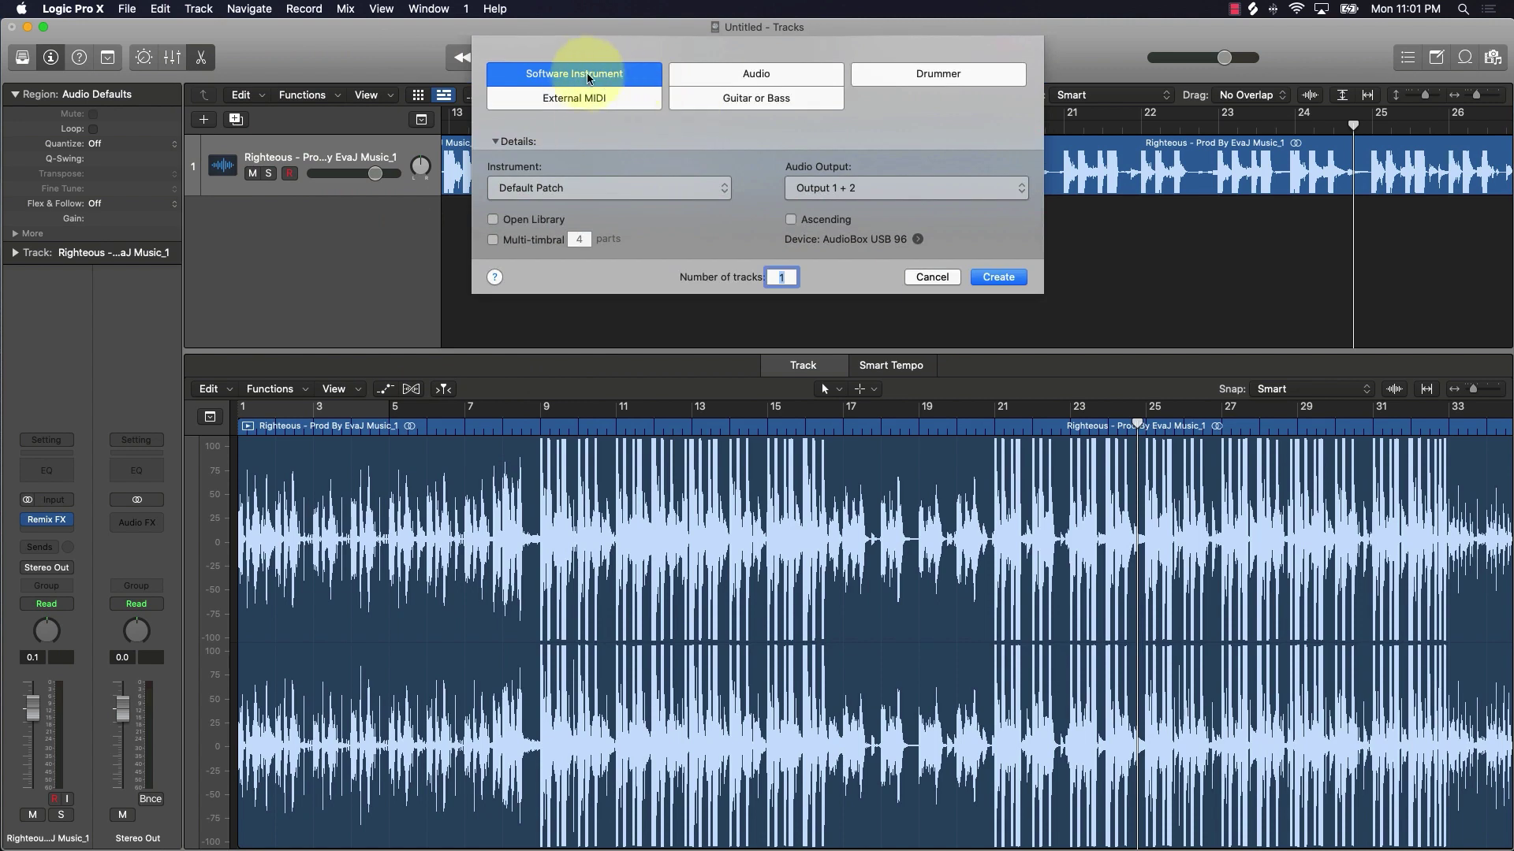
{"action": "left_click", "coordinate": [631, 189]}
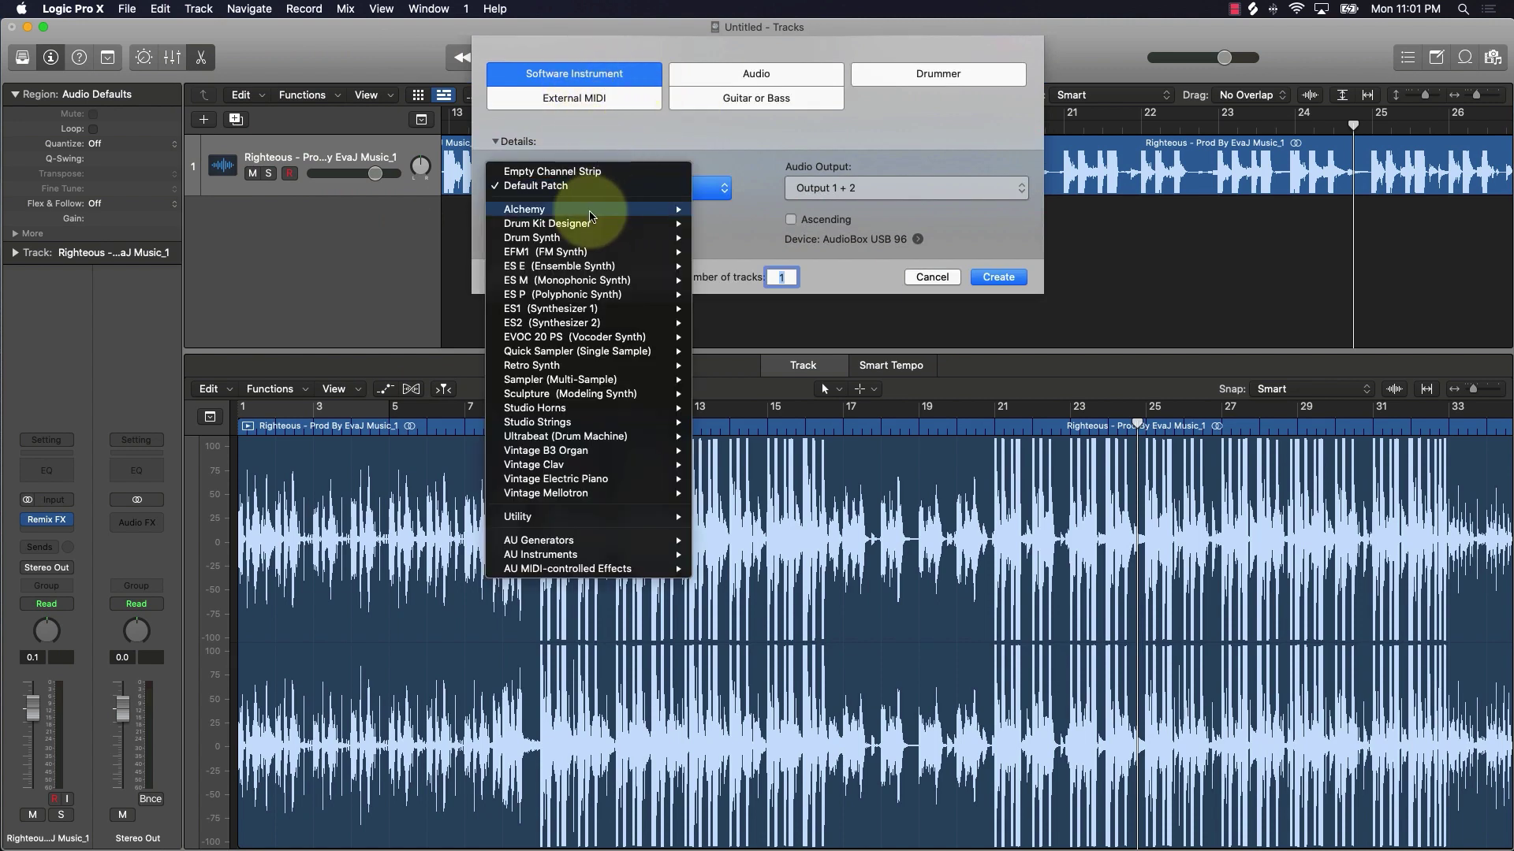
{"action": "mouse_move", "coordinate": [627, 209]}
{"action": "left_click", "coordinate": [721, 210]}
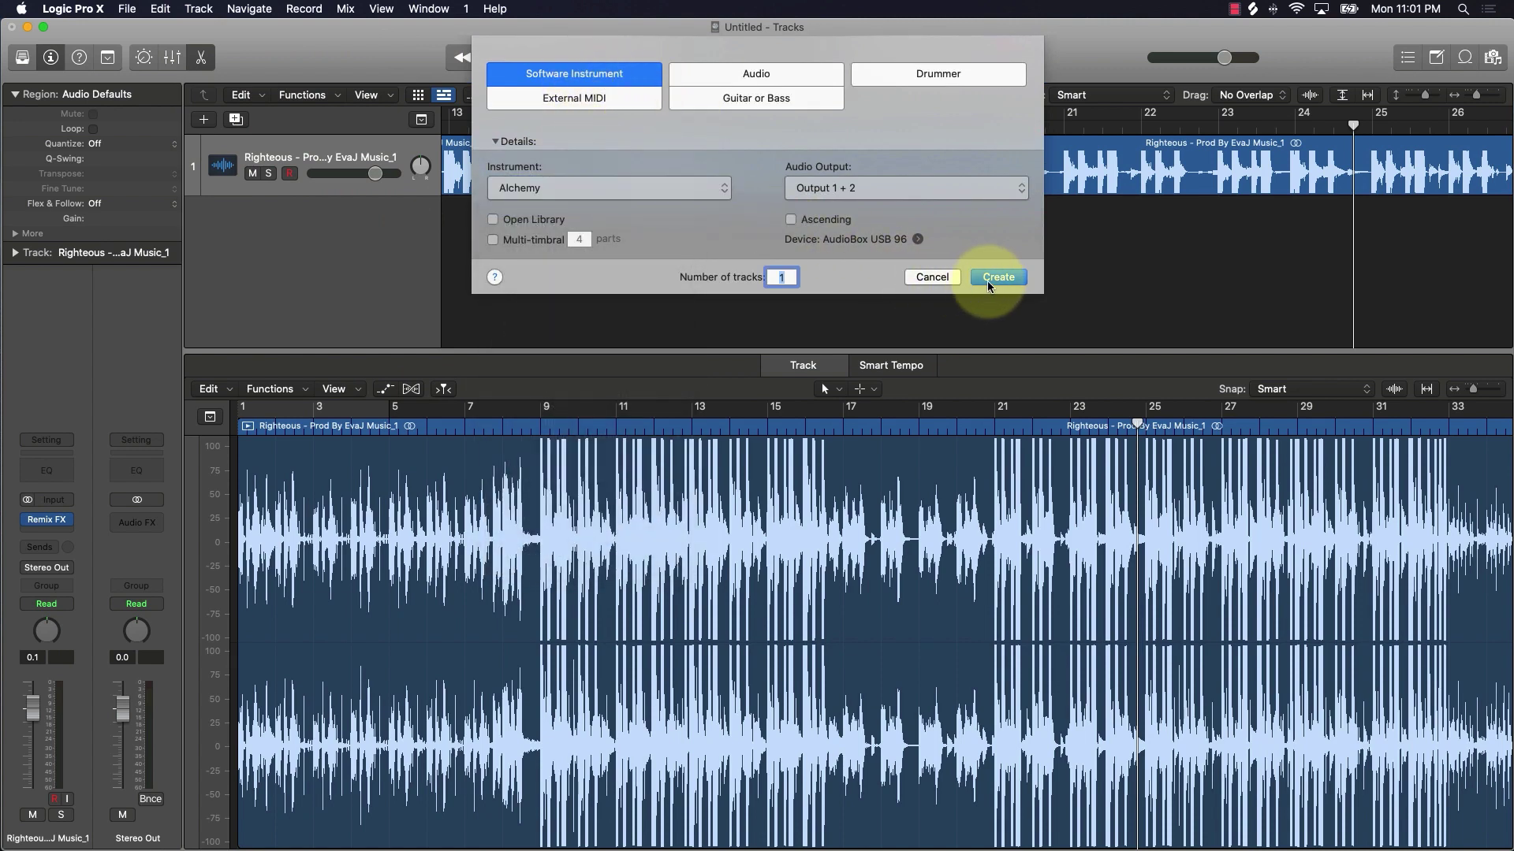
{"action": "left_click", "coordinate": [985, 285]}
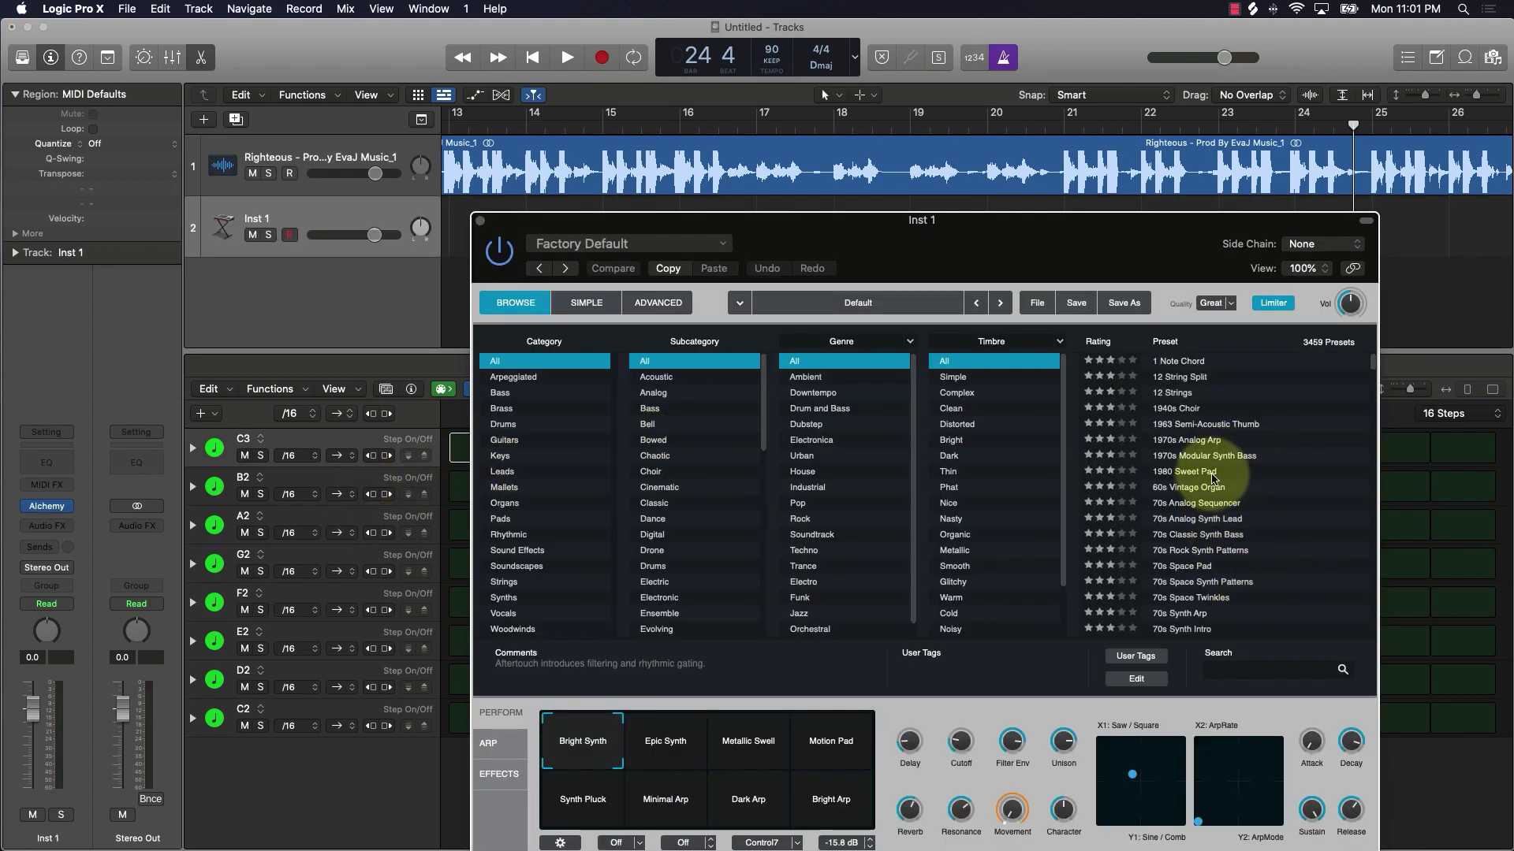
Browse Alchemy's presets, mute the Righteous track, and close the Alchemy window
{"action": "scroll", "coordinate": [1211, 507], "scroll_direction": "down", "scroll_amount": 2}
{"action": "scroll", "coordinate": [1212, 507], "scroll_direction": "down", "scroll_amount": 5}
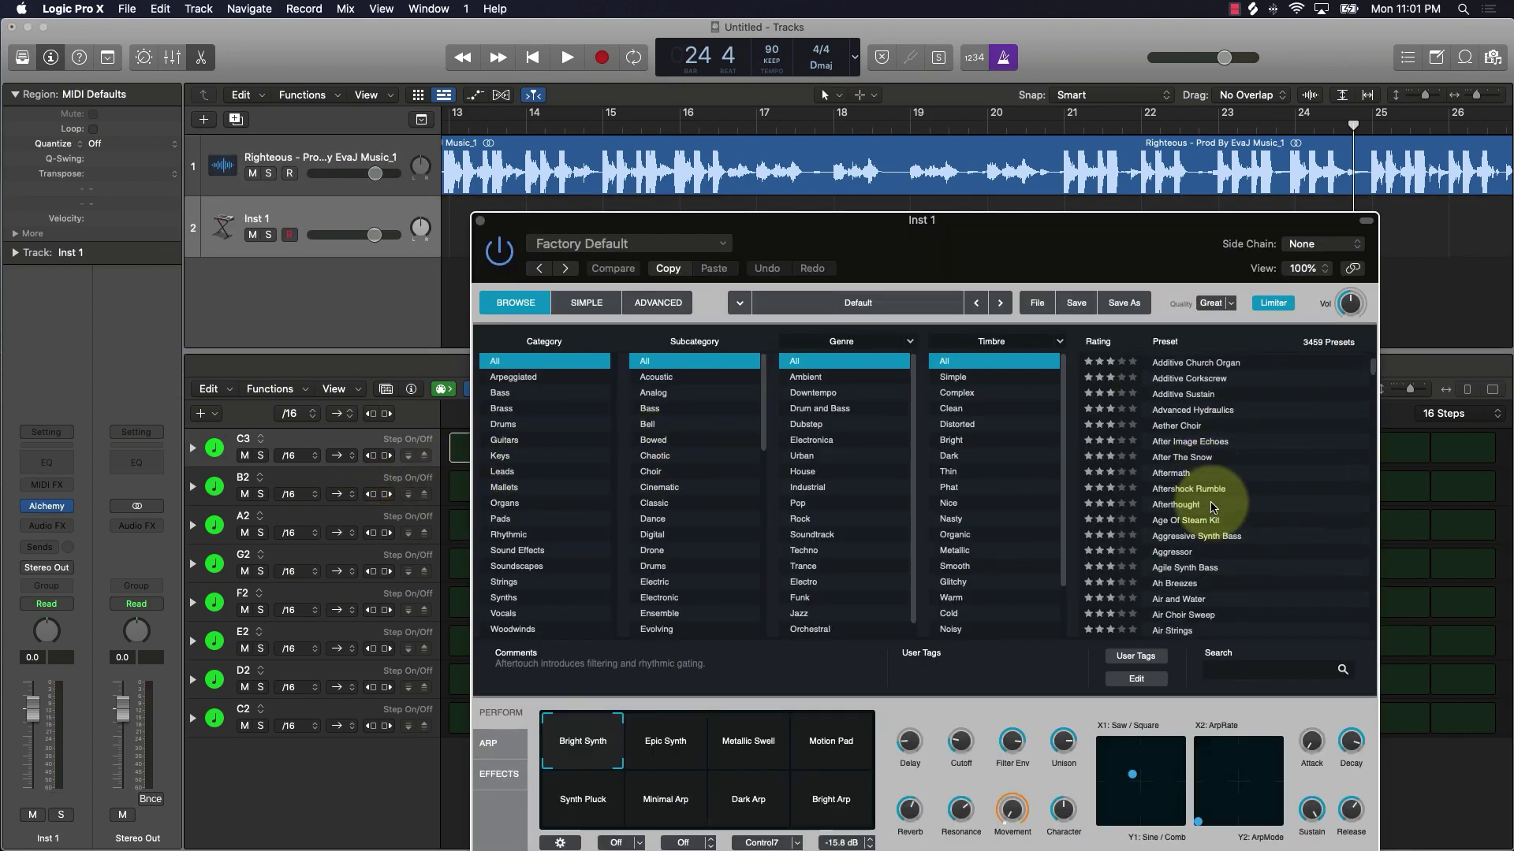
{"action": "left_click", "coordinate": [252, 174]}
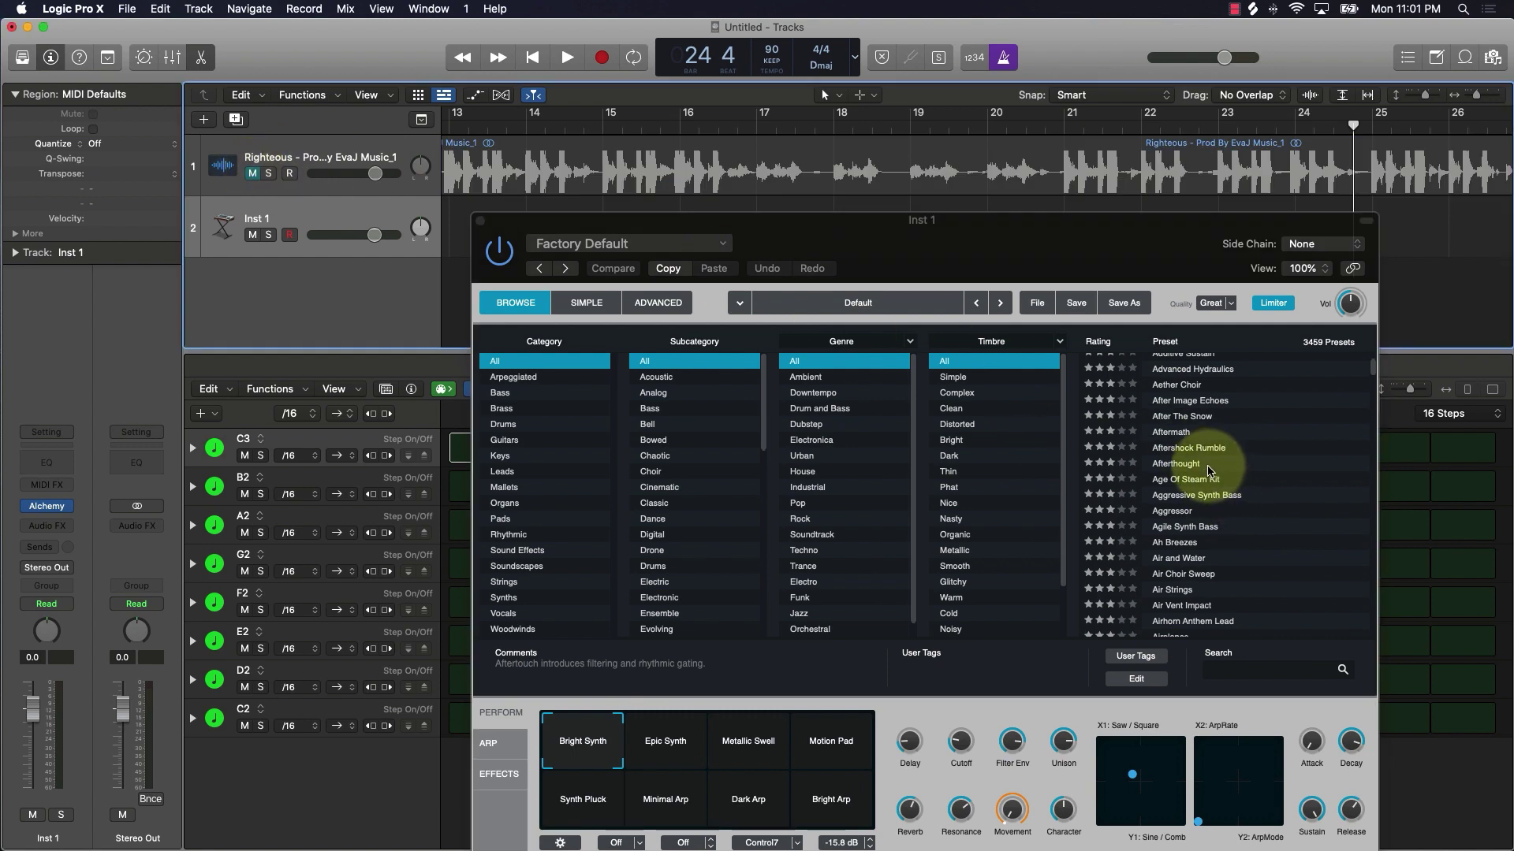
{"action": "scroll", "coordinate": [1211, 470], "scroll_direction": "up", "scroll_amount": 7}
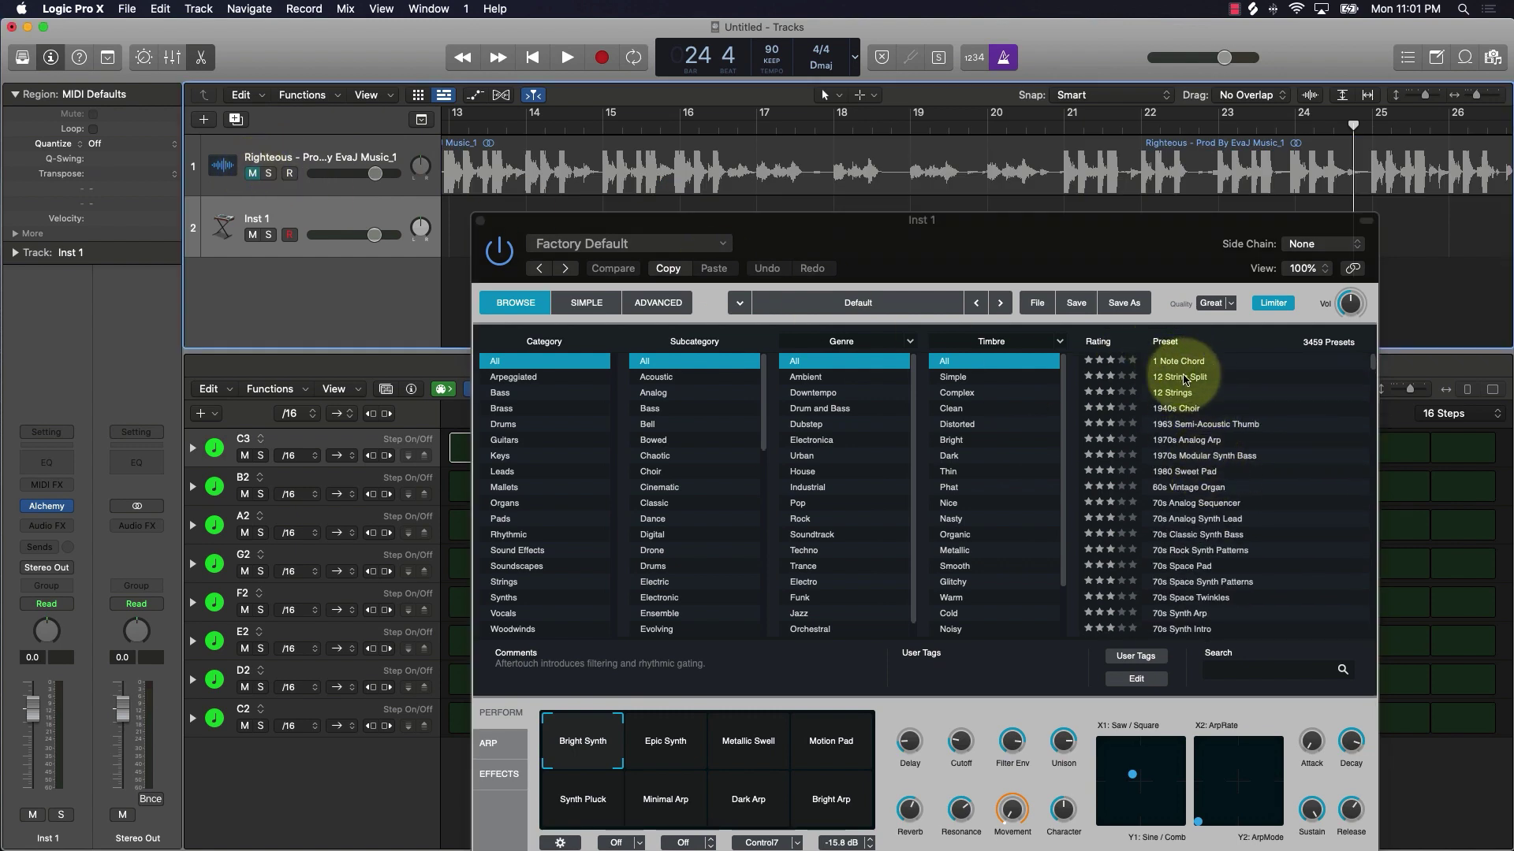
{"action": "left_click", "coordinate": [480, 221]}
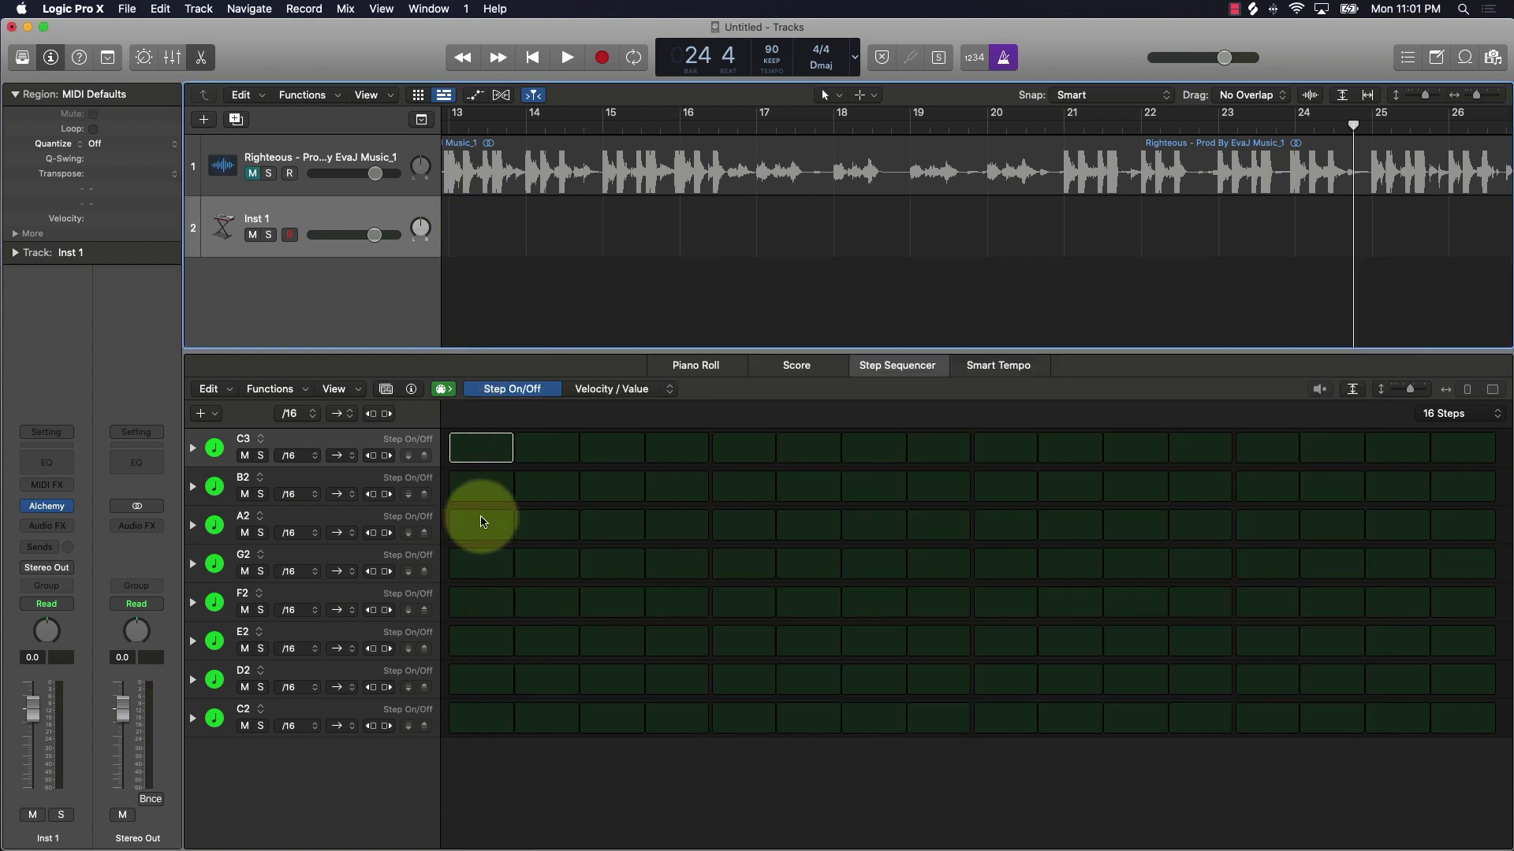
Program a pattern in the Step Sequencer with C3 on step 1, G2 on steps 5 and 13, and C2 on step 9
{"action": "left_click", "coordinate": [480, 448]}
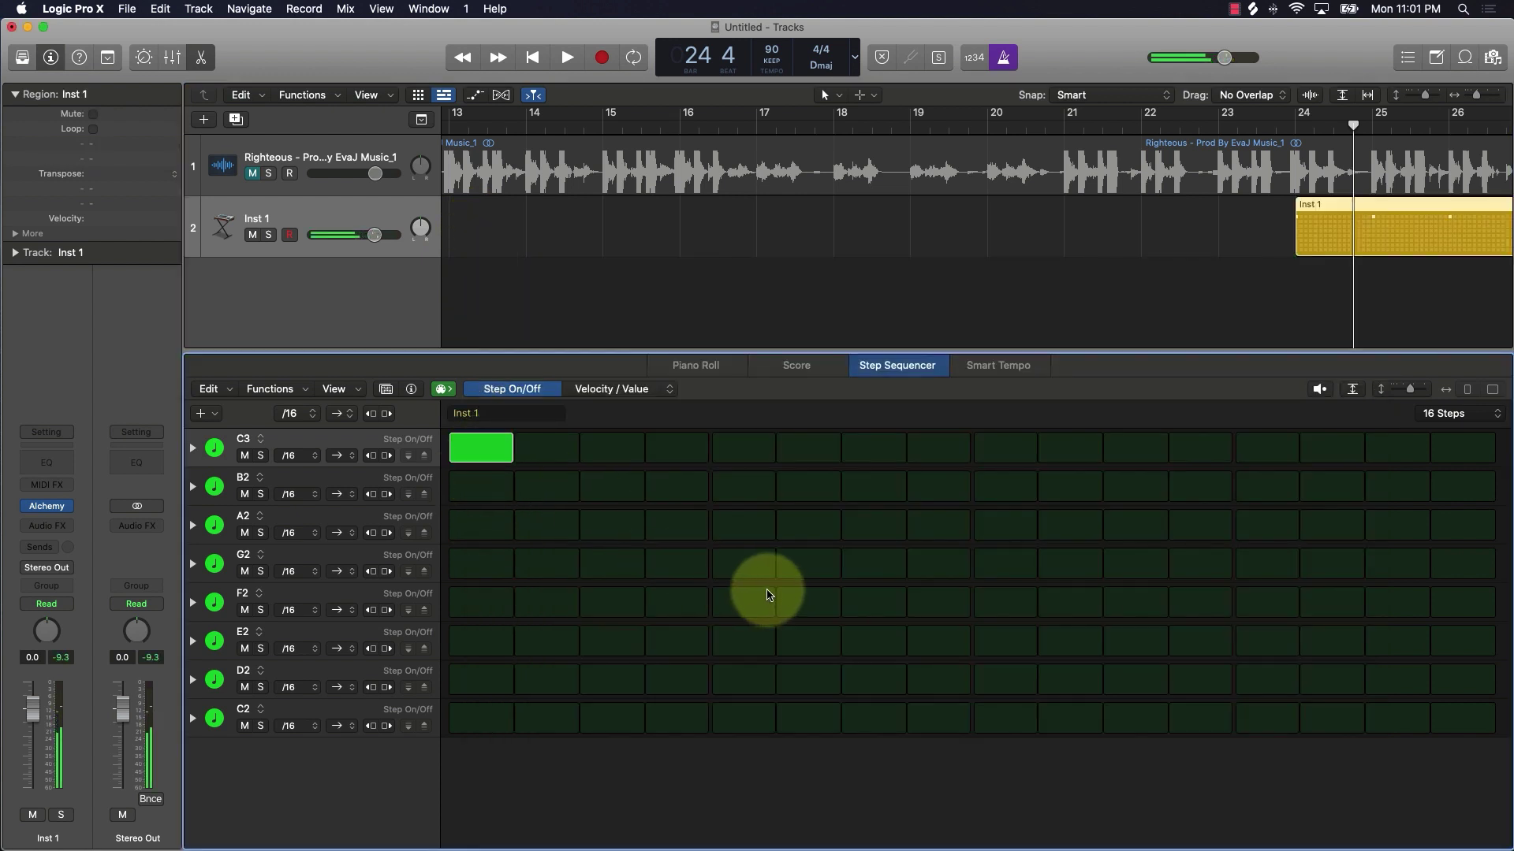
{"action": "left_click", "coordinate": [741, 564]}
{"action": "left_click", "coordinate": [1009, 718]}
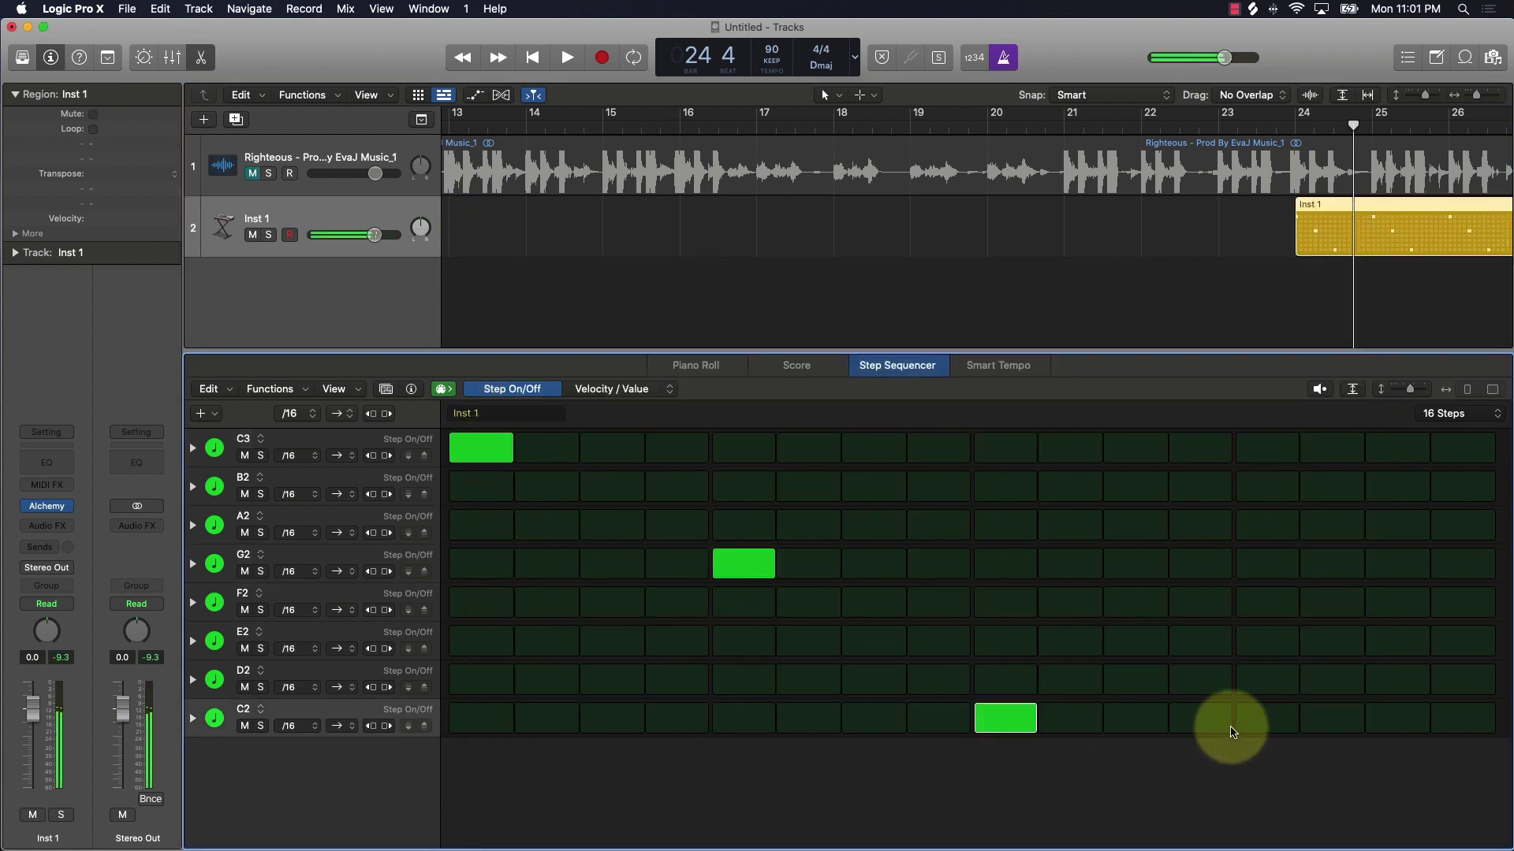
{"action": "left_click", "coordinate": [1269, 525]}
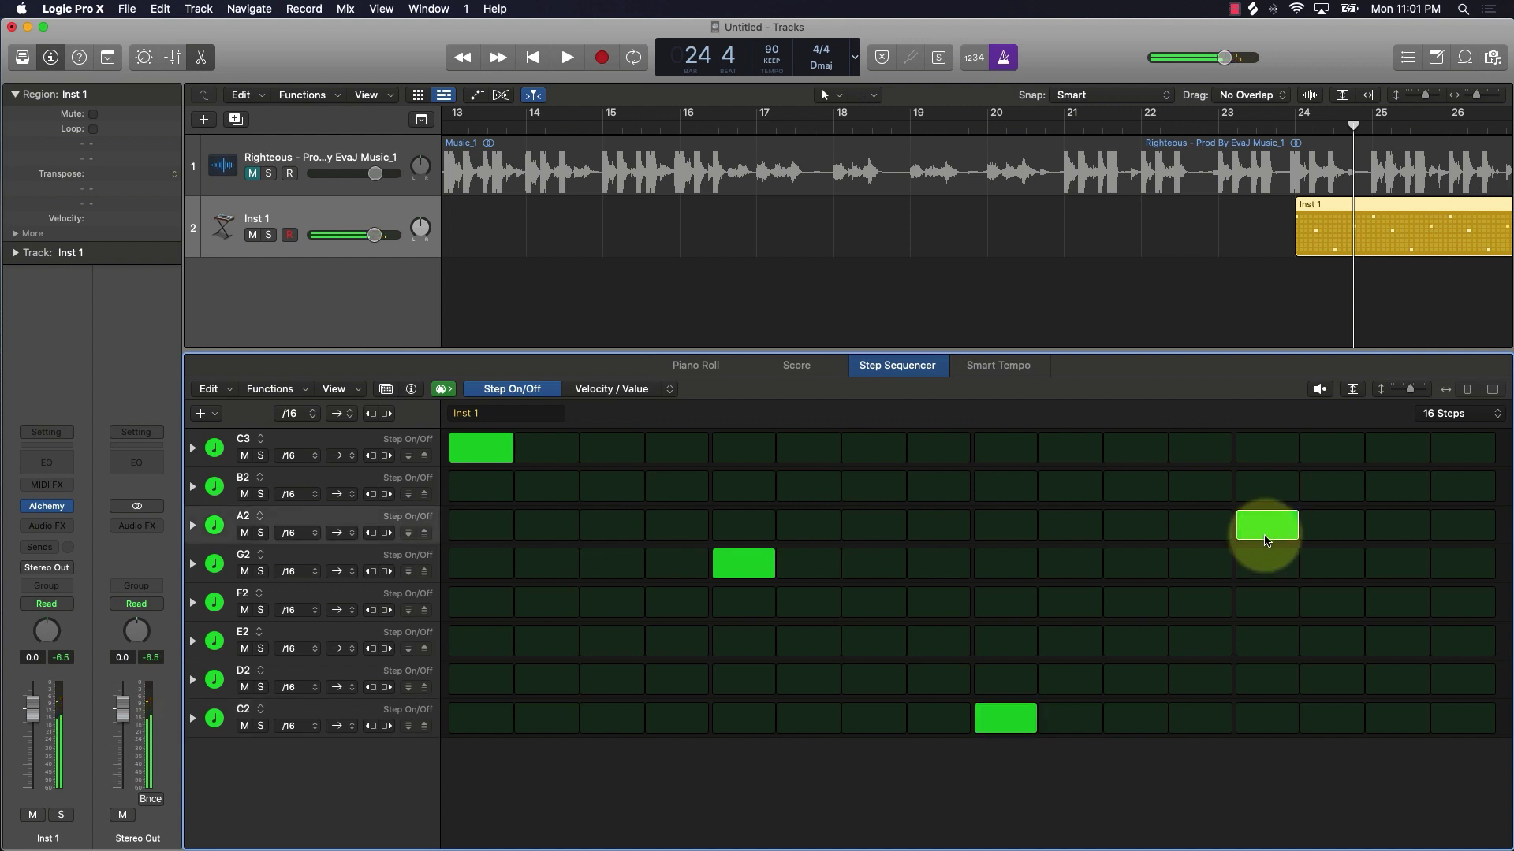
{"action": "left_click", "coordinate": [1265, 541]}
{"action": "left_click", "coordinate": [1265, 562]}
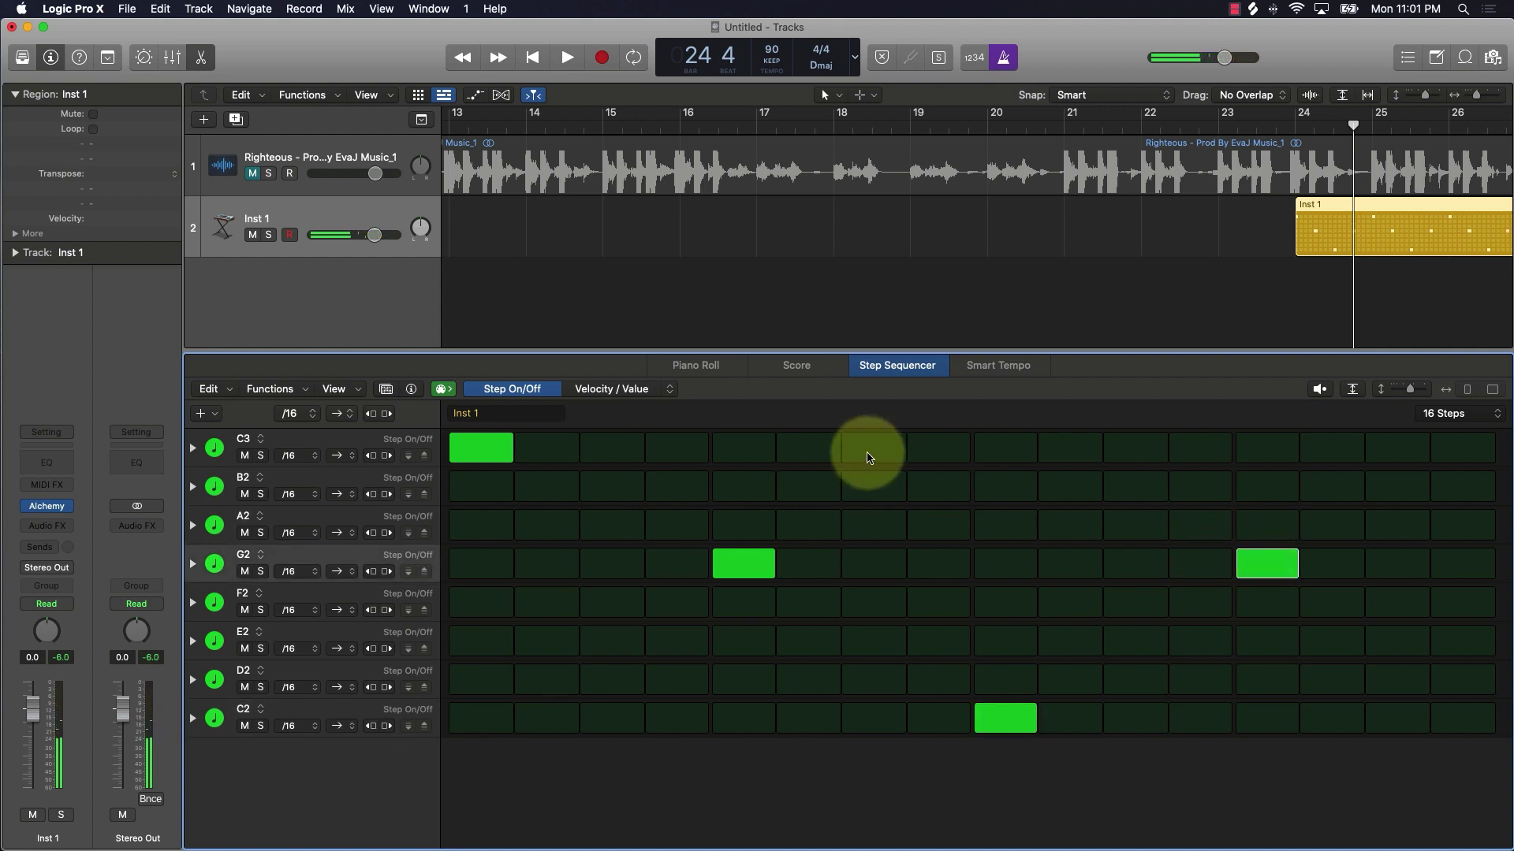
Move the Inst 1 pattern region to bar 1 and turn on cycling from bar 1 to bar 5
{"action": "left_click_drag", "start_coordinate": [1312, 207], "coordinate": [470, 204]}
{"action": "left_click", "coordinate": [583, 114]}
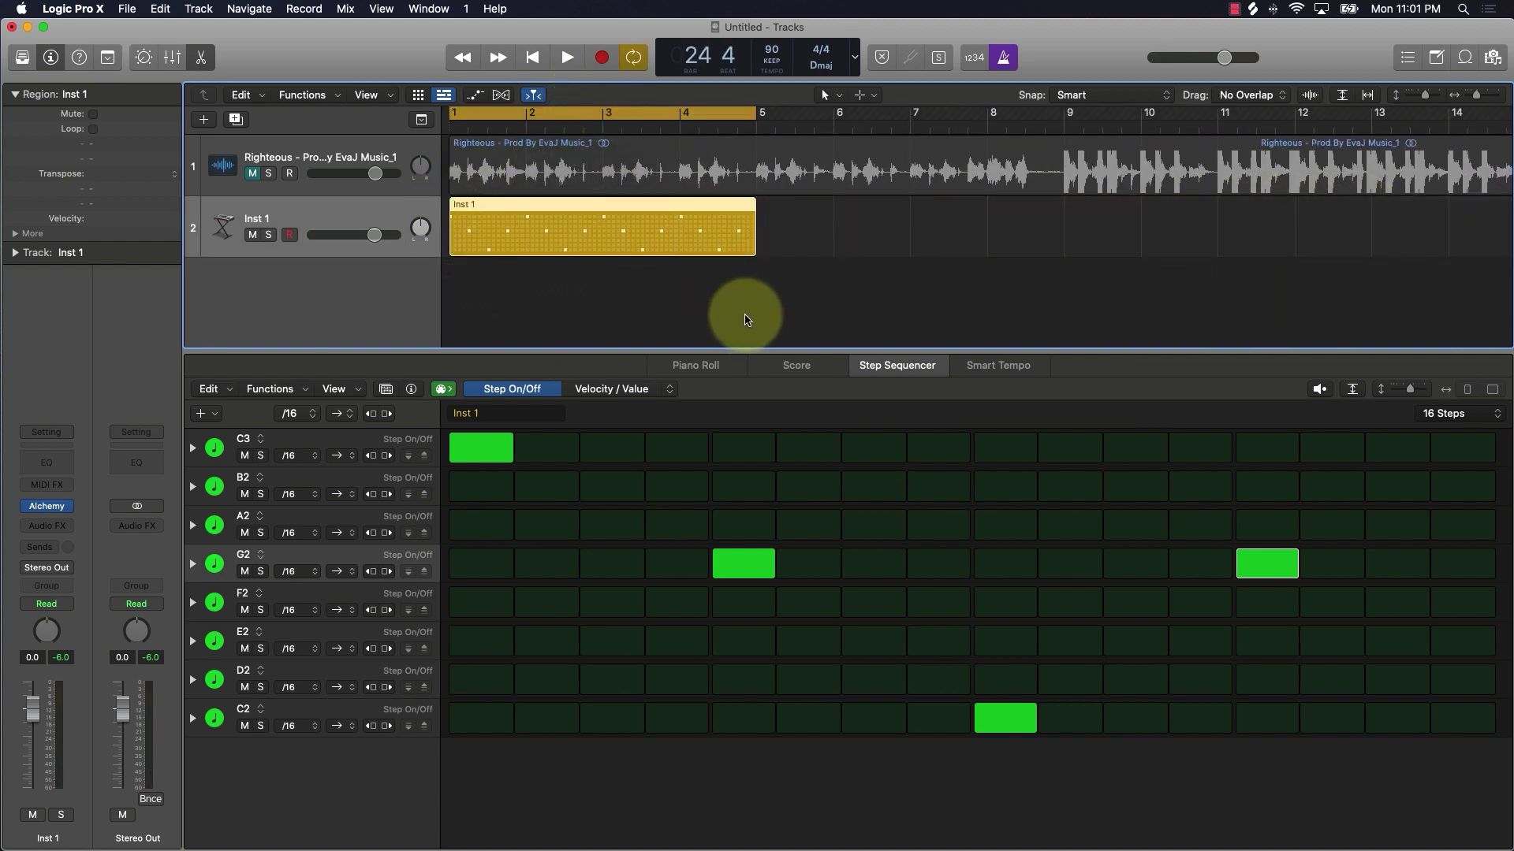
Play the cycled pattern, activate step 11 in the C2 row during playback, and stop
{"action": "key", "text": "space"}
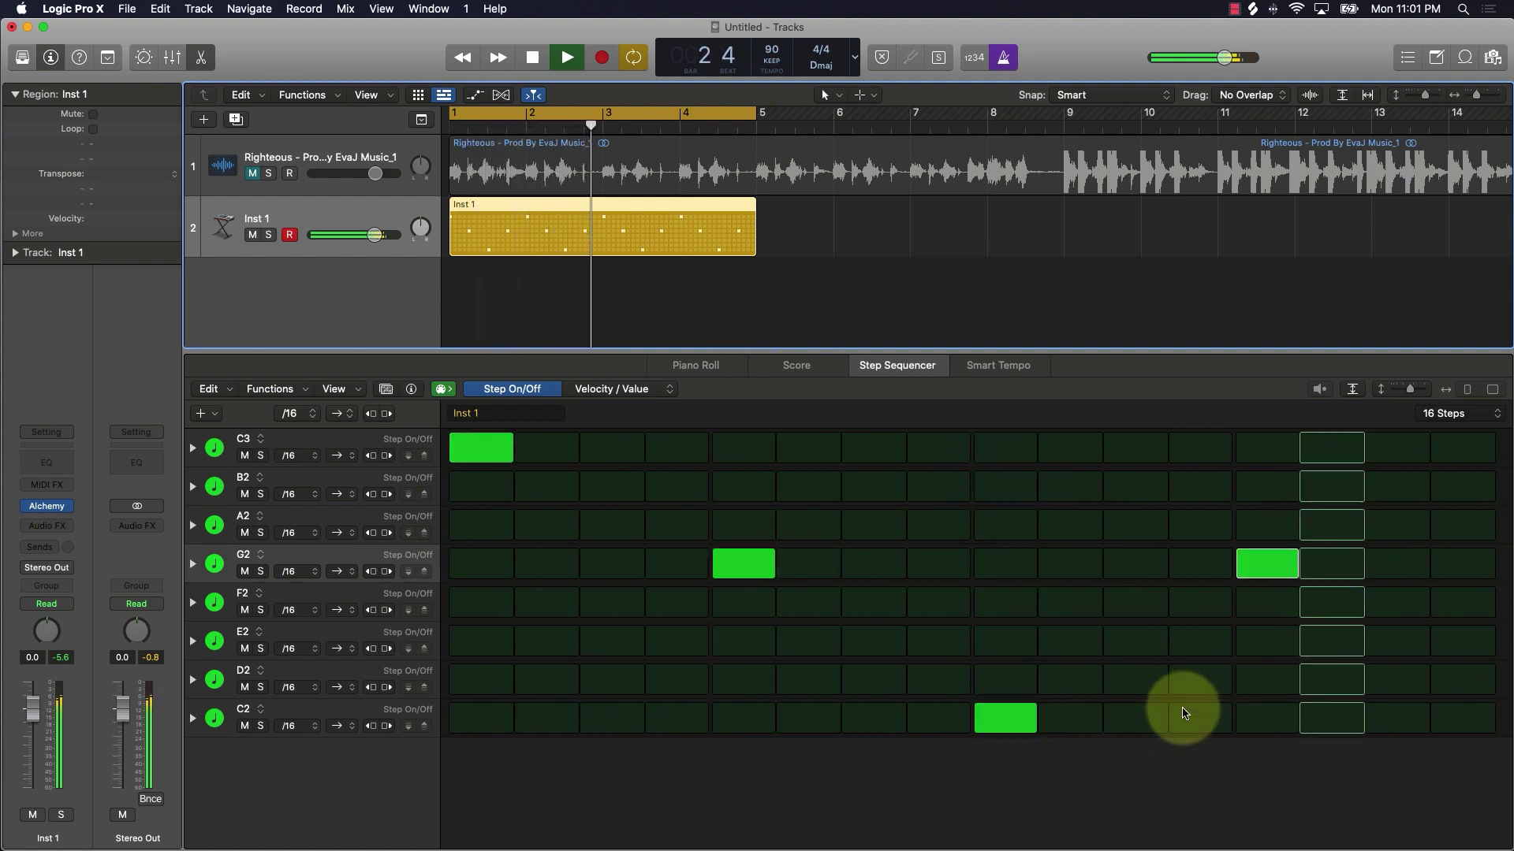
{"action": "left_click", "coordinate": [1137, 719]}
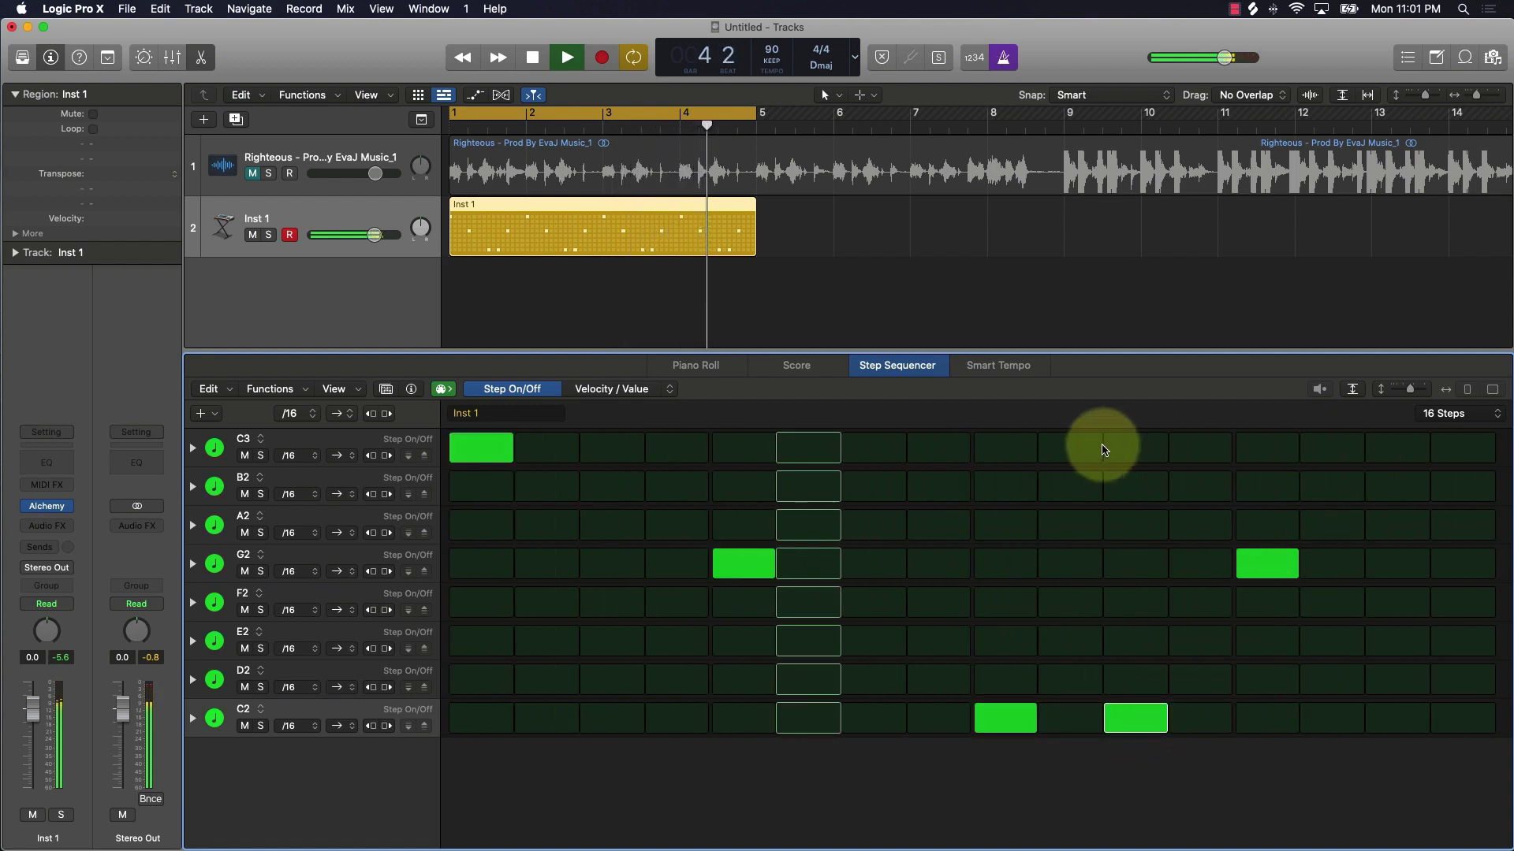
{"action": "key", "text": "space"}
In Note Repeat mode, set C2's step 9 to 5 repeats and G2's step 13 to 2 while auditioning the pattern
{"action": "left_click", "coordinate": [668, 392]}
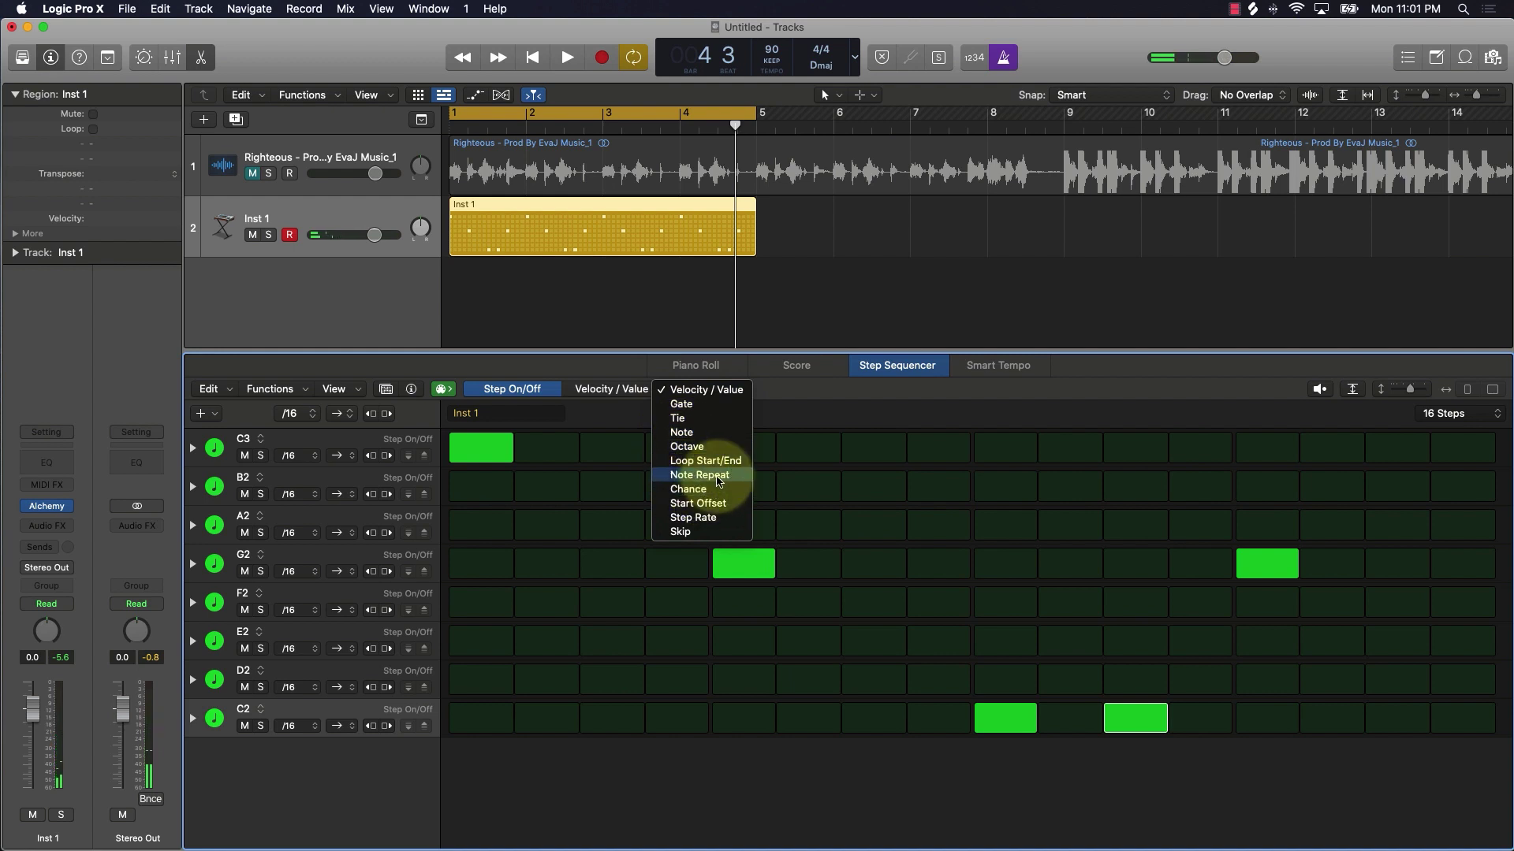
{"action": "left_click", "coordinate": [718, 477]}
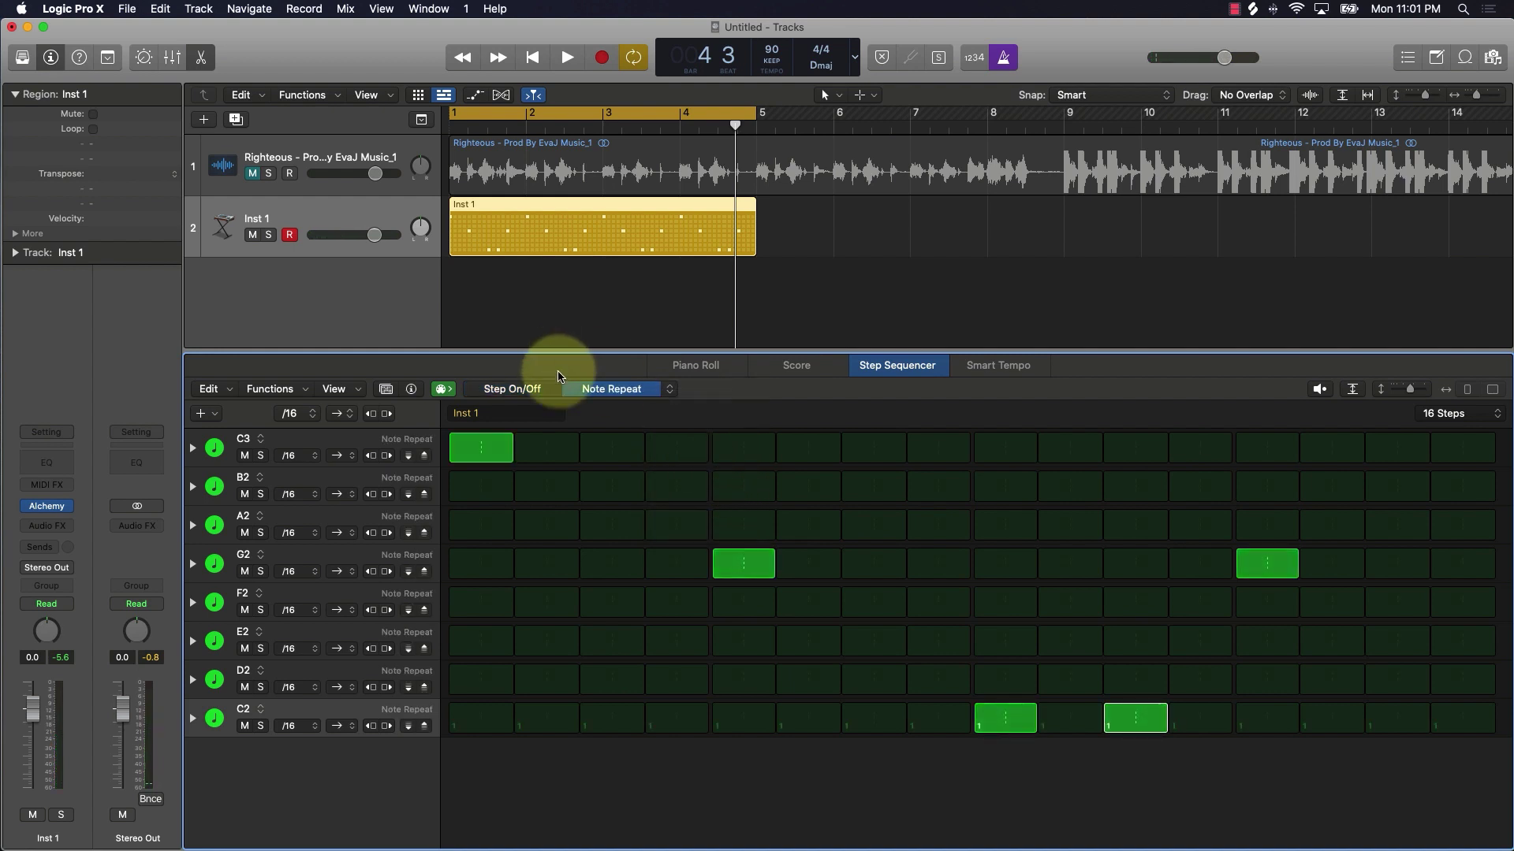
{"action": "left_click_drag", "start_coordinate": [990, 717], "coordinate": [1006, 724]}
{"action": "key", "text": "space"}
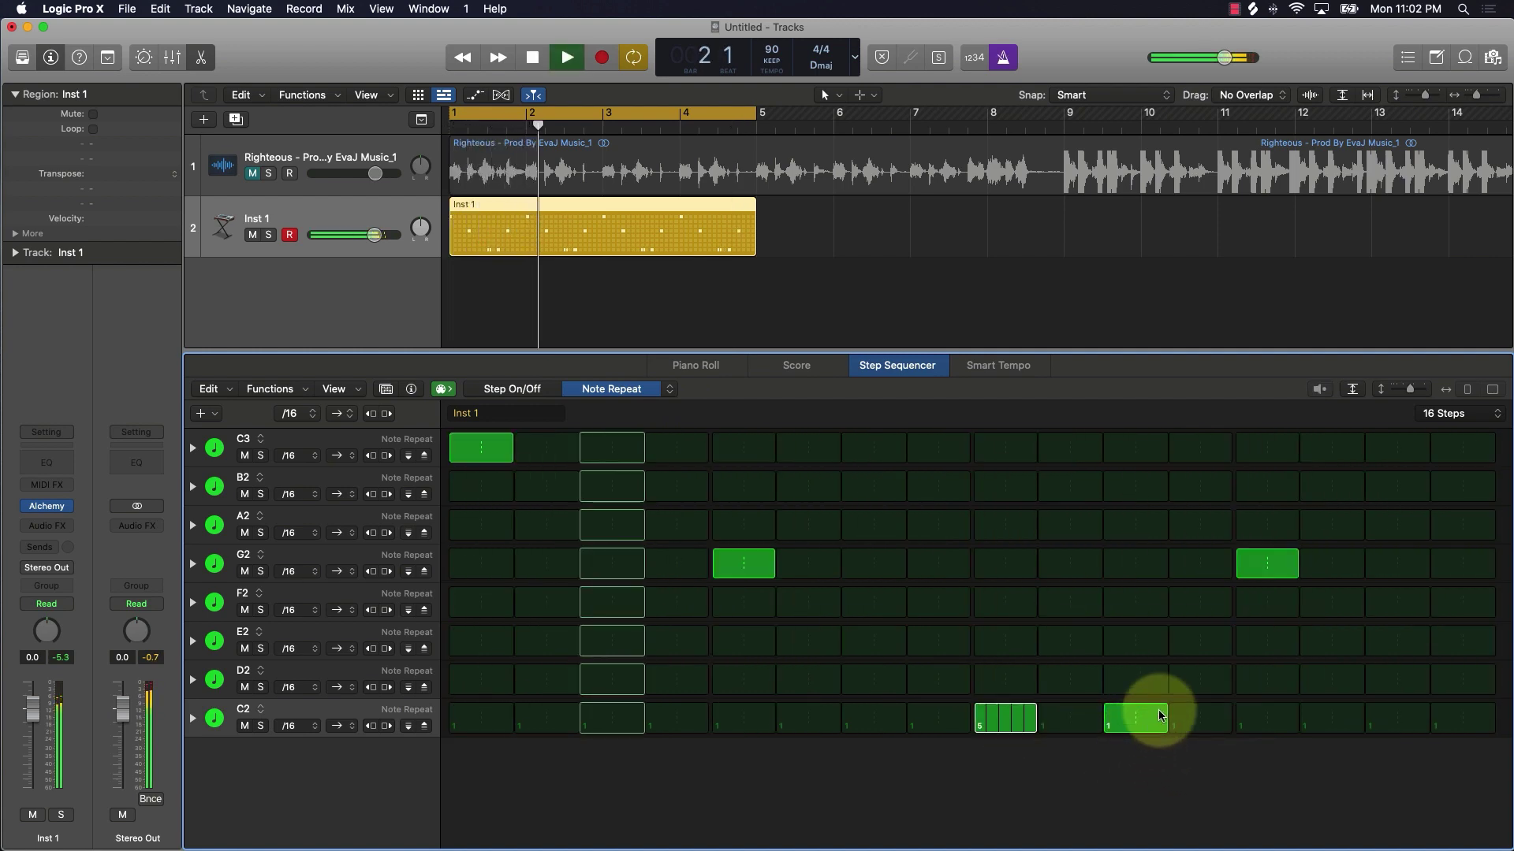
{"action": "mouse_move", "coordinate": [1253, 564]}
{"action": "left_mouse_down"}
{"action": "mouse_move", "coordinate": [1257, 514]}
{"action": "mouse_move", "coordinate": [1270, 524]}
{"action": "mouse_move", "coordinate": [1267, 601]}
{"action": "mouse_move", "coordinate": [1267, 573]}
{"action": "left_mouse_up"}
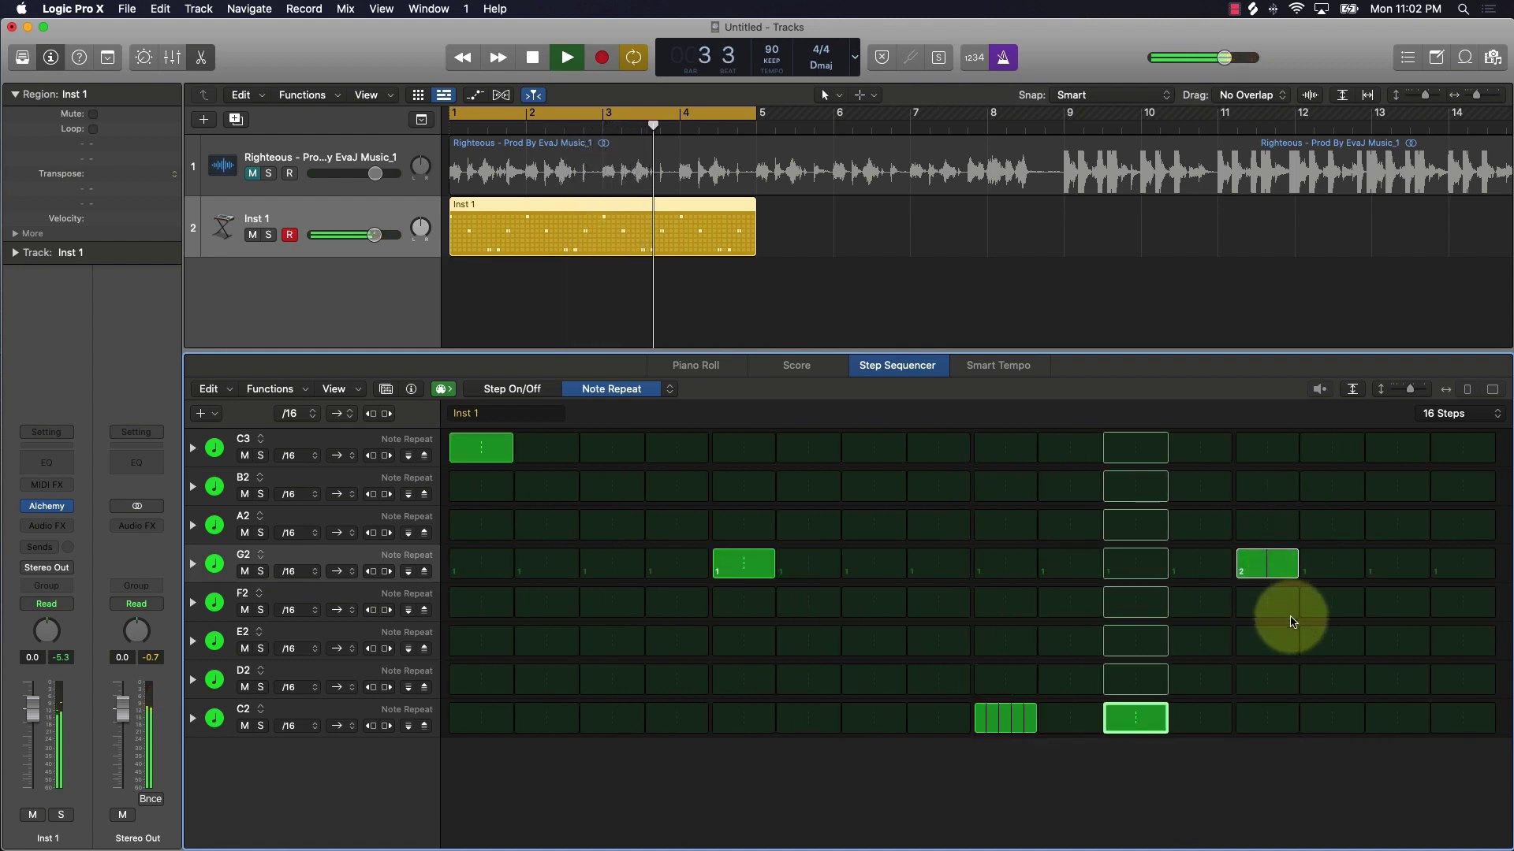
{"action": "key", "text": "space"}
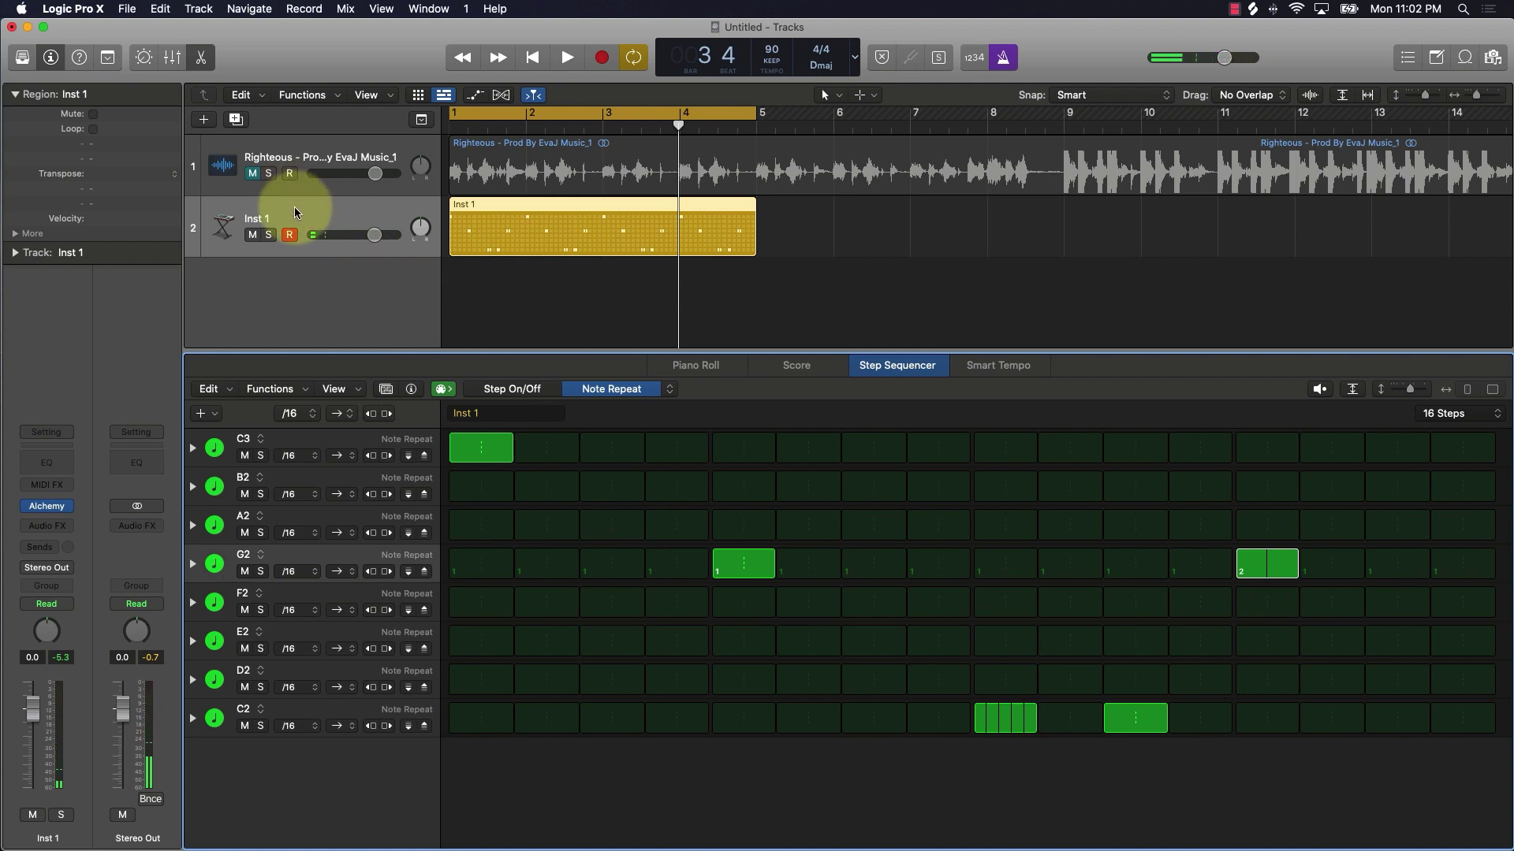
Delete the Inst 1 track together with its pattern region
{"action": "left_click", "coordinate": [239, 216]}
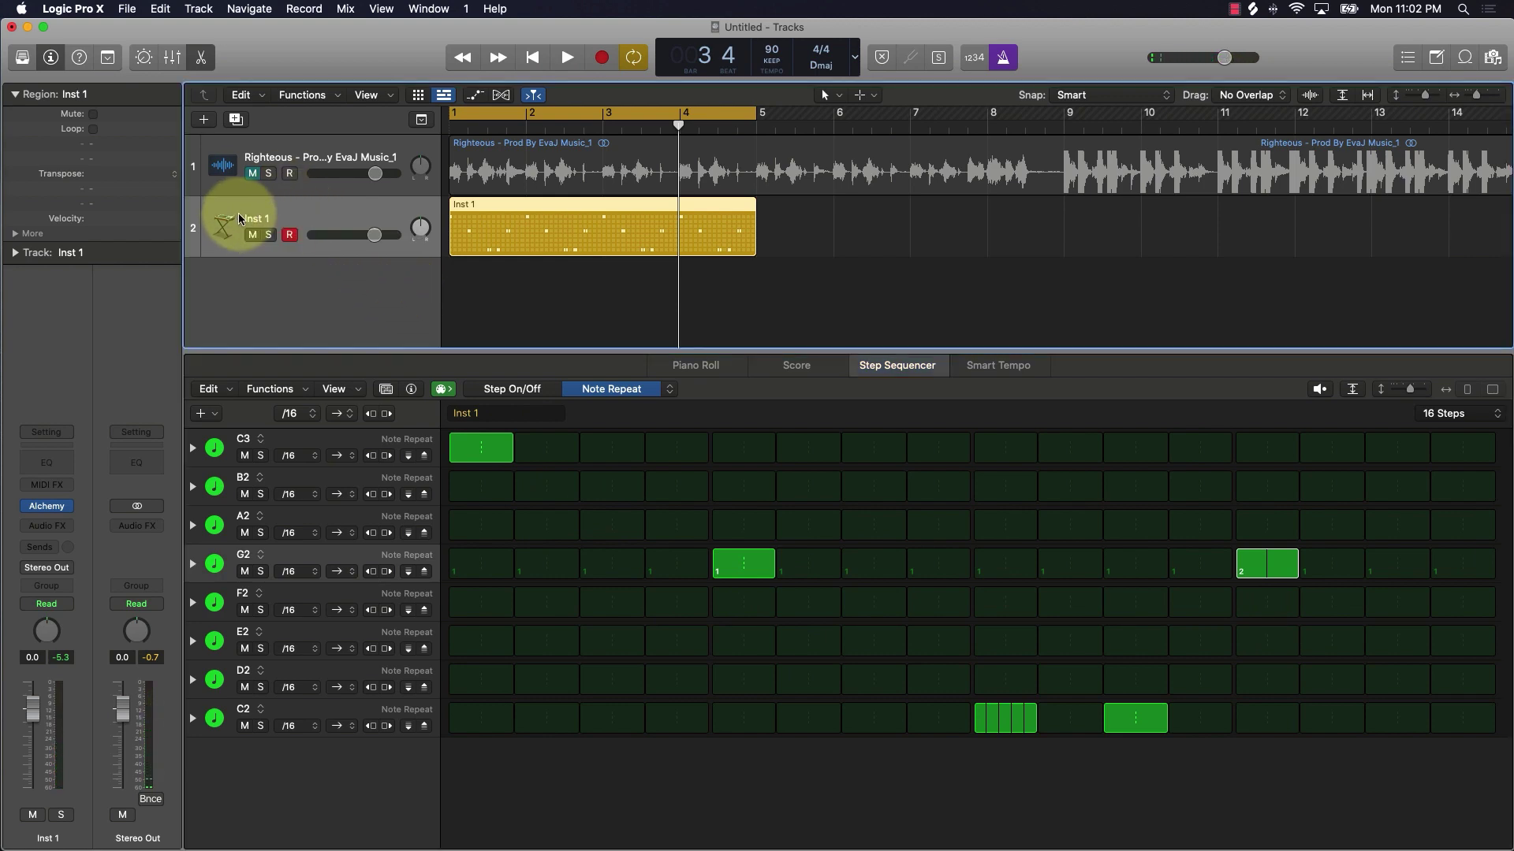
{"action": "key", "text": "Delete"}
{"action": "key", "text": "Delete"}
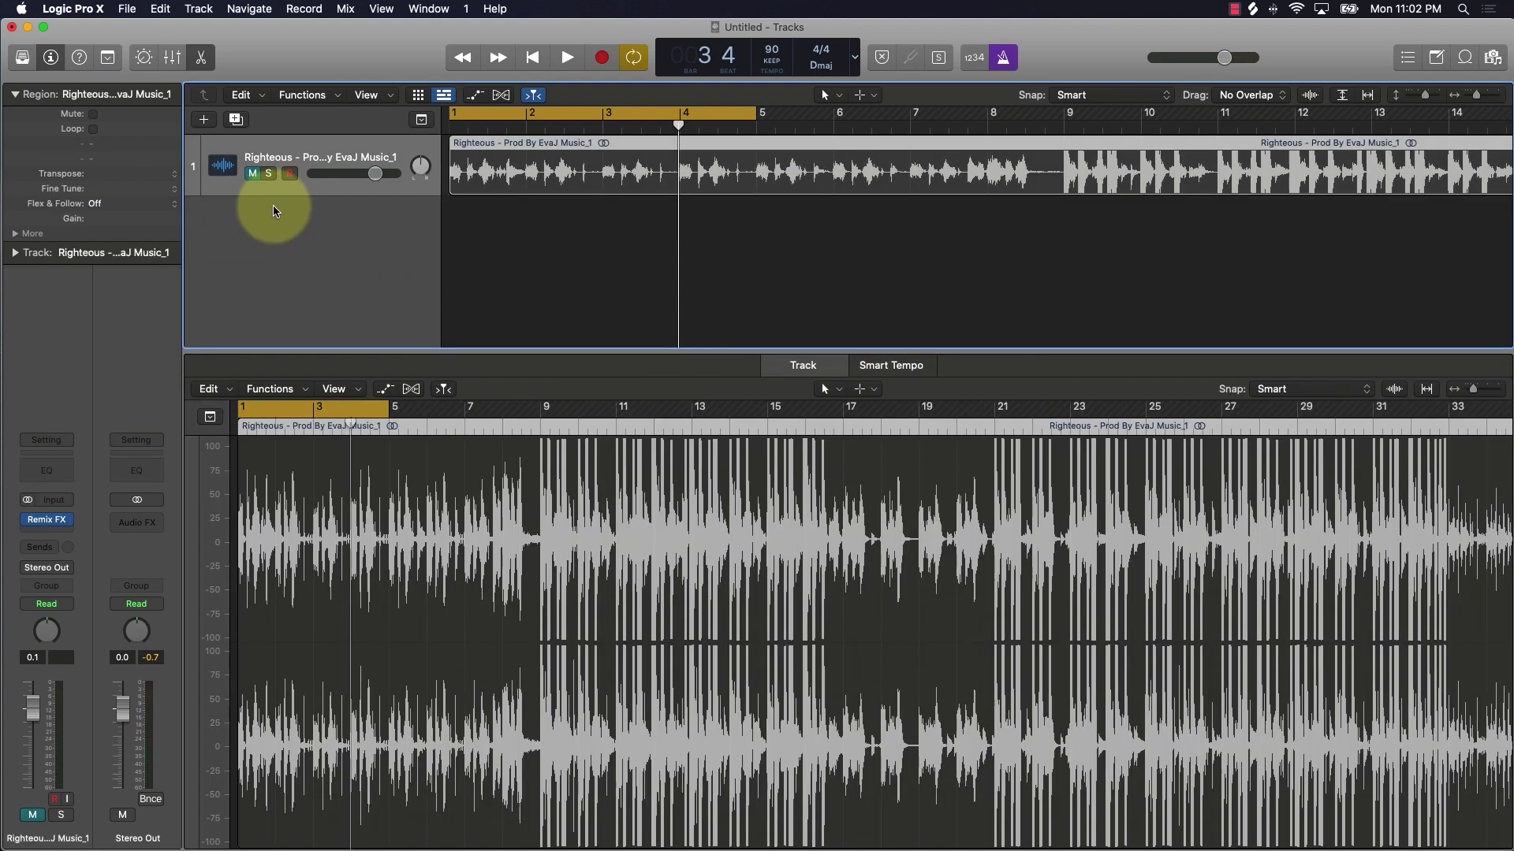
Create one software instrument track with the stereo Quick Sampler (Single Sample) instrument
{"action": "left_click", "coordinate": [205, 120]}
{"action": "left_click", "coordinate": [626, 193]}
{"action": "mouse_move", "coordinate": [604, 266]}
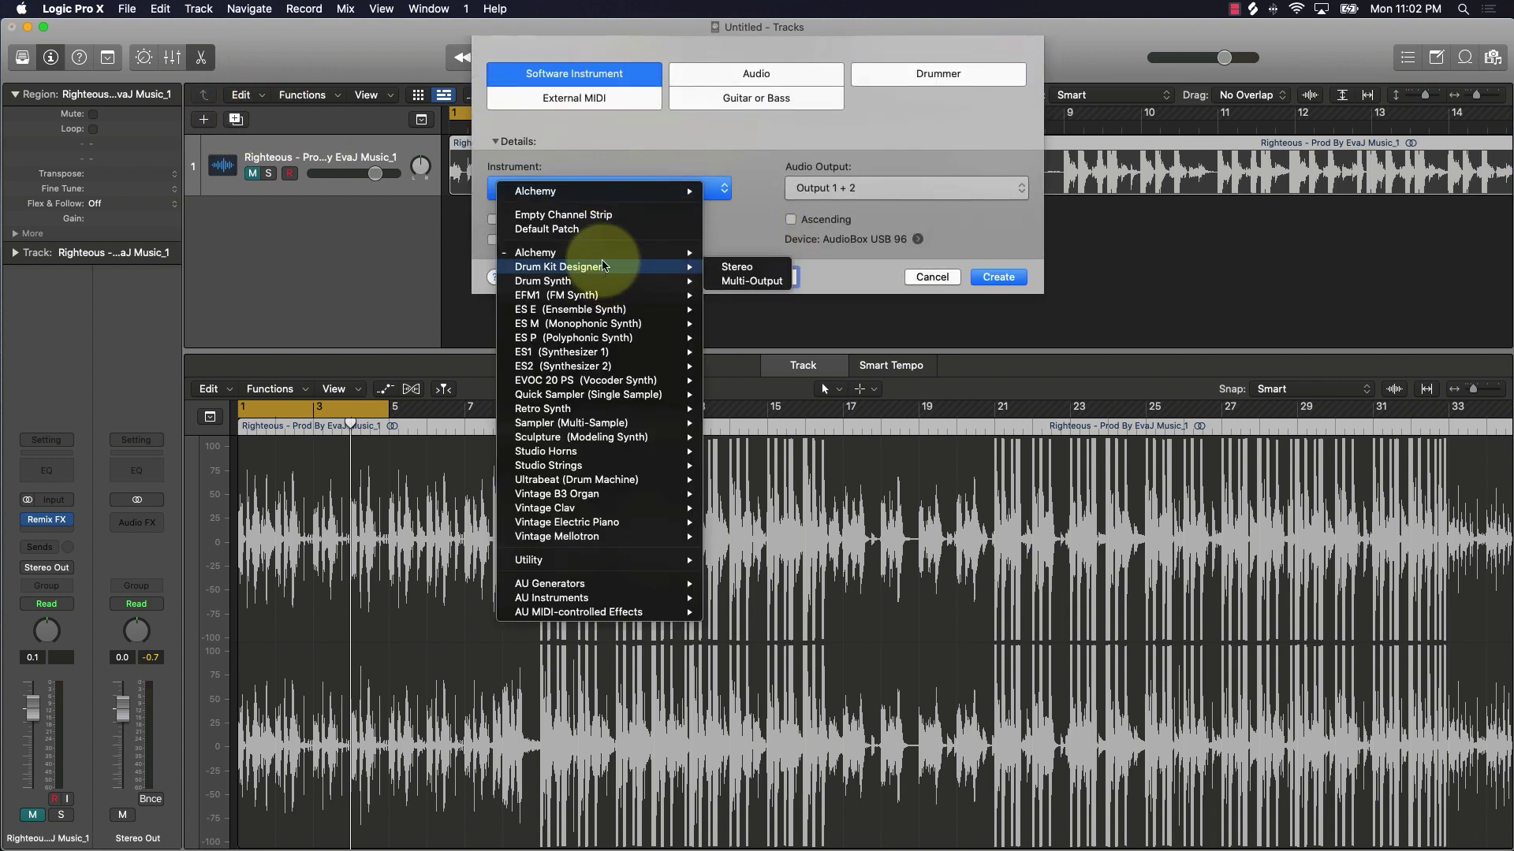
{"action": "mouse_move", "coordinate": [680, 402]}
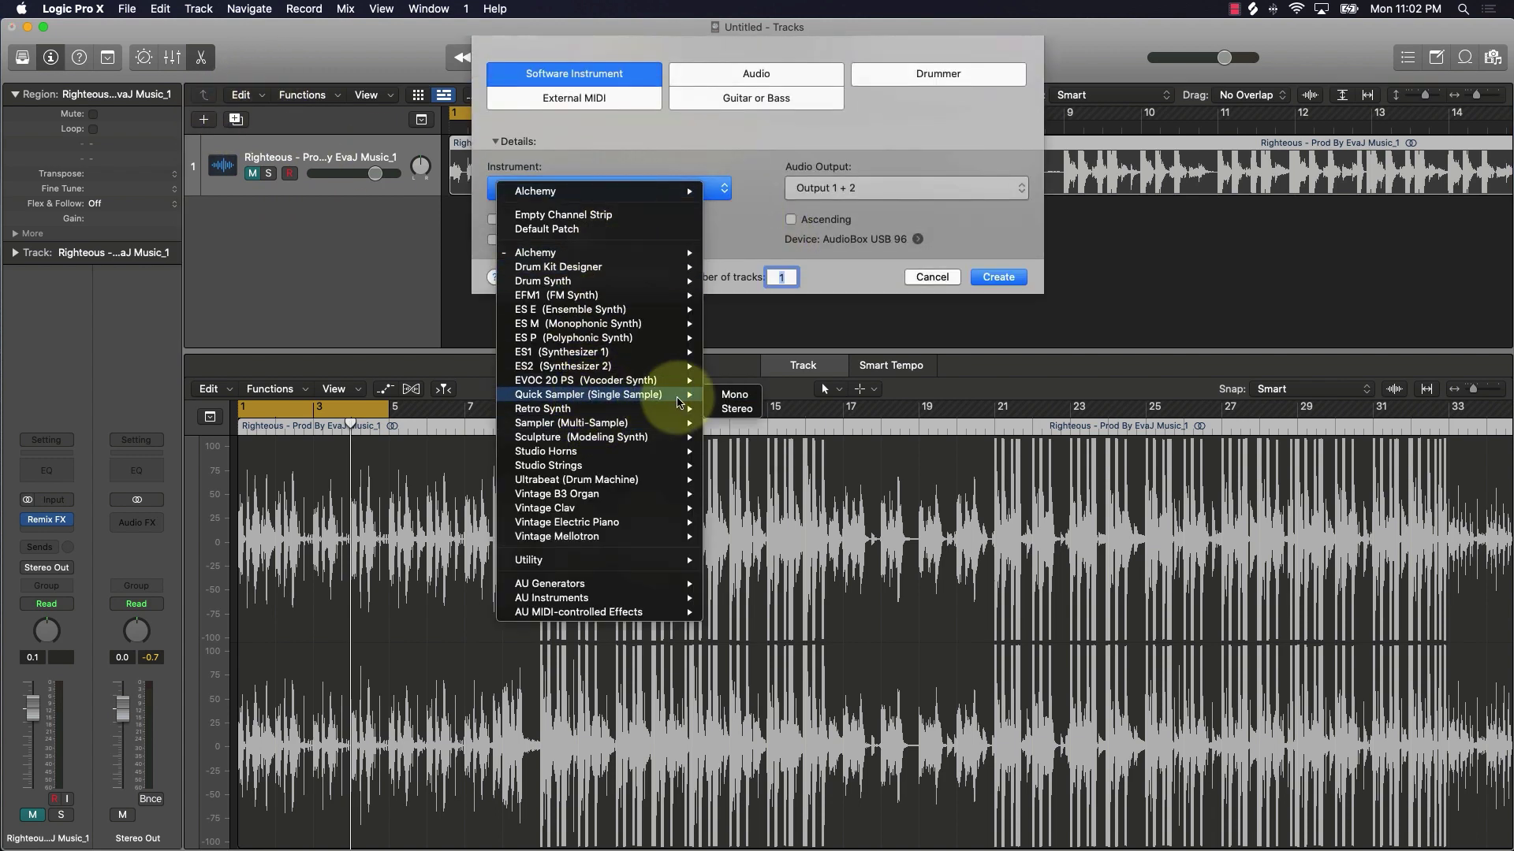
{"action": "left_click", "coordinate": [736, 408]}
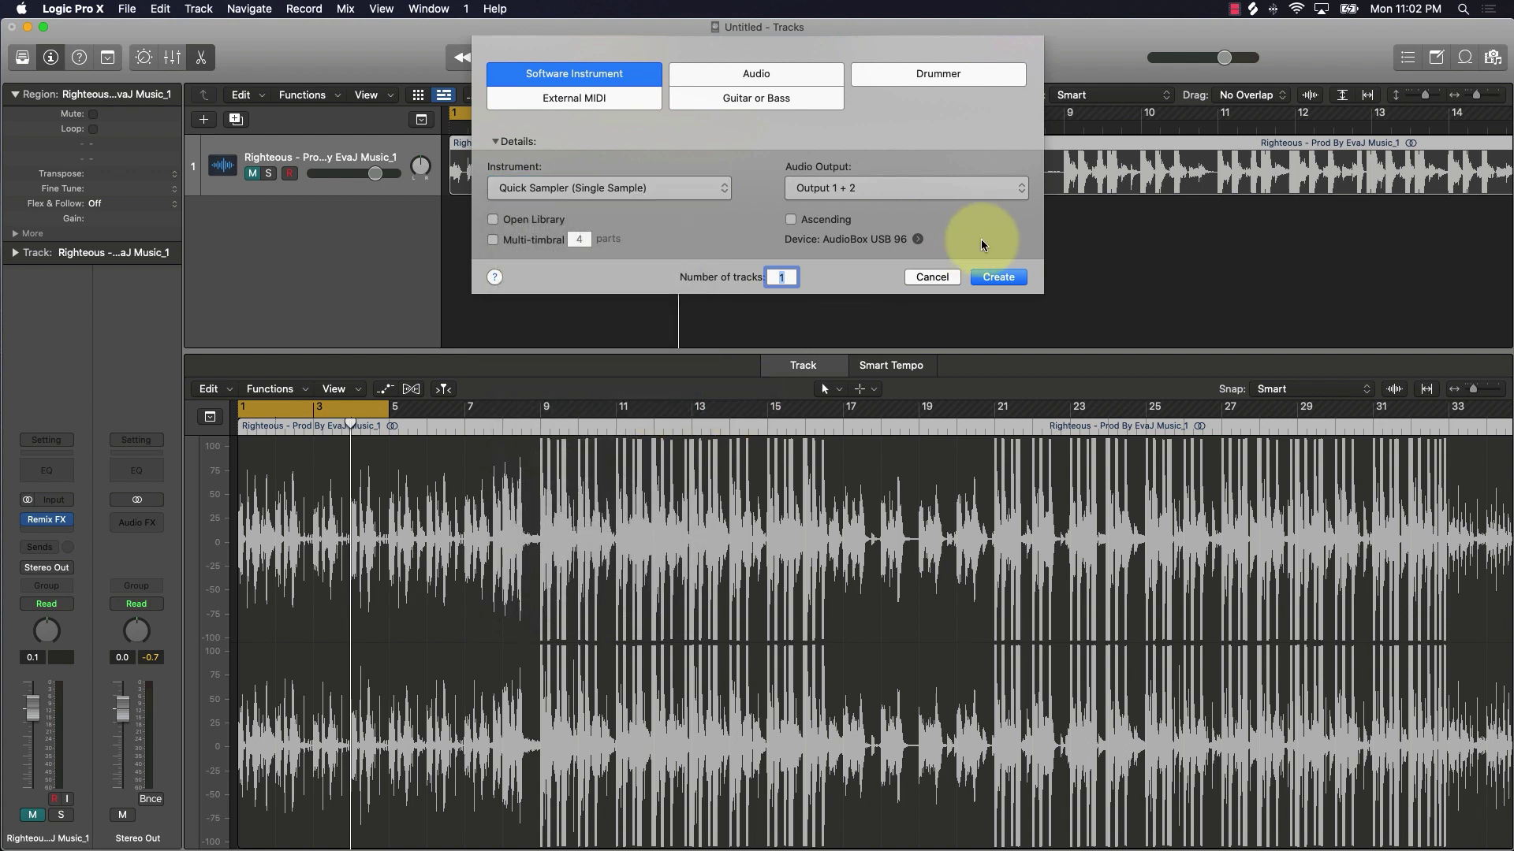
{"action": "left_click", "coordinate": [998, 278]}
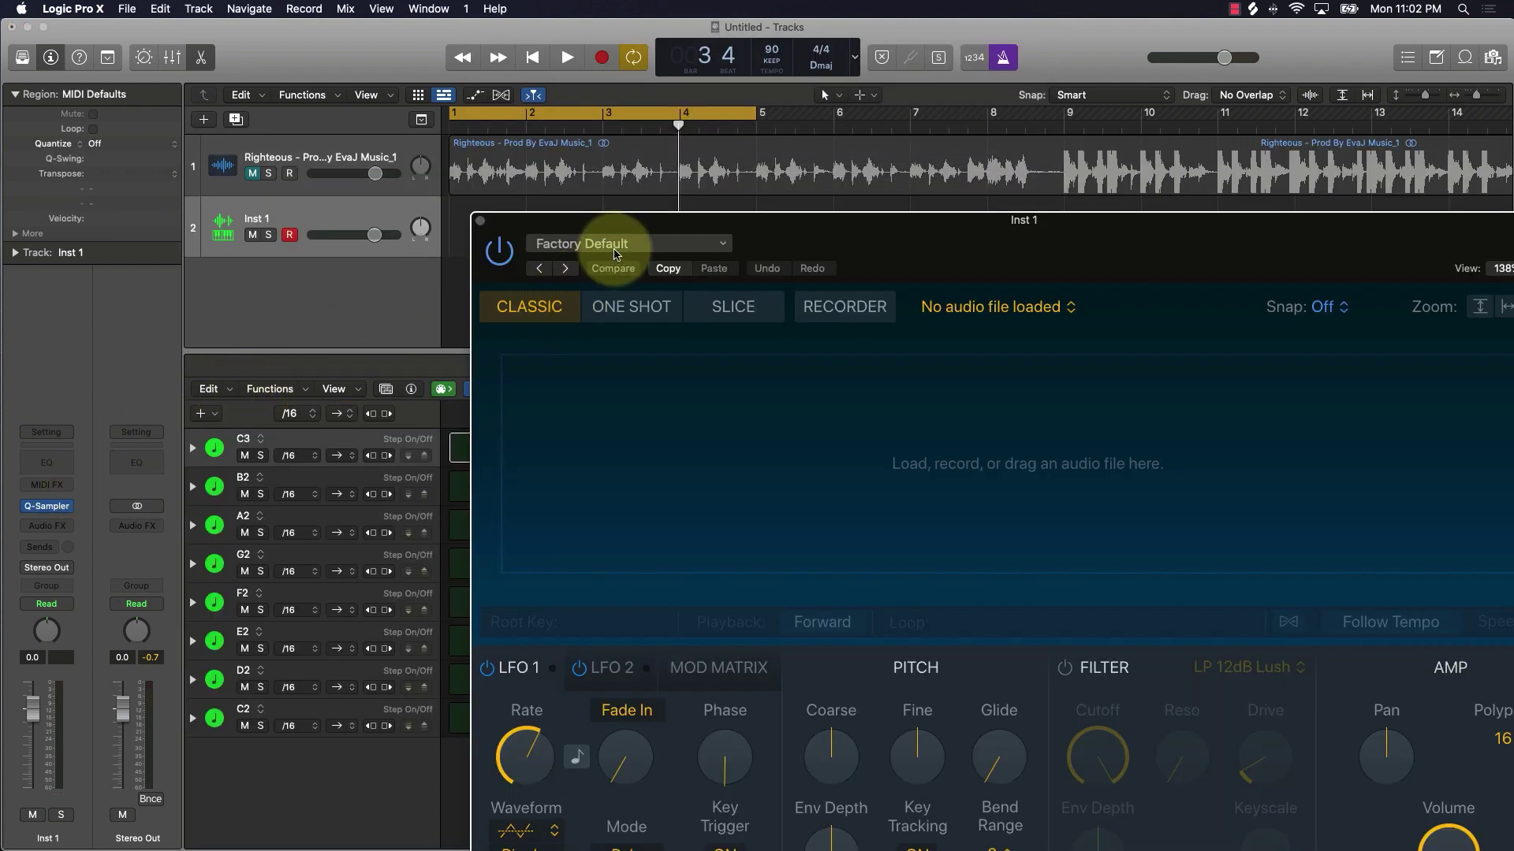
Load the HiHat 01 setting in Quick Sampler and close its window
{"action": "left_click", "coordinate": [615, 249]}
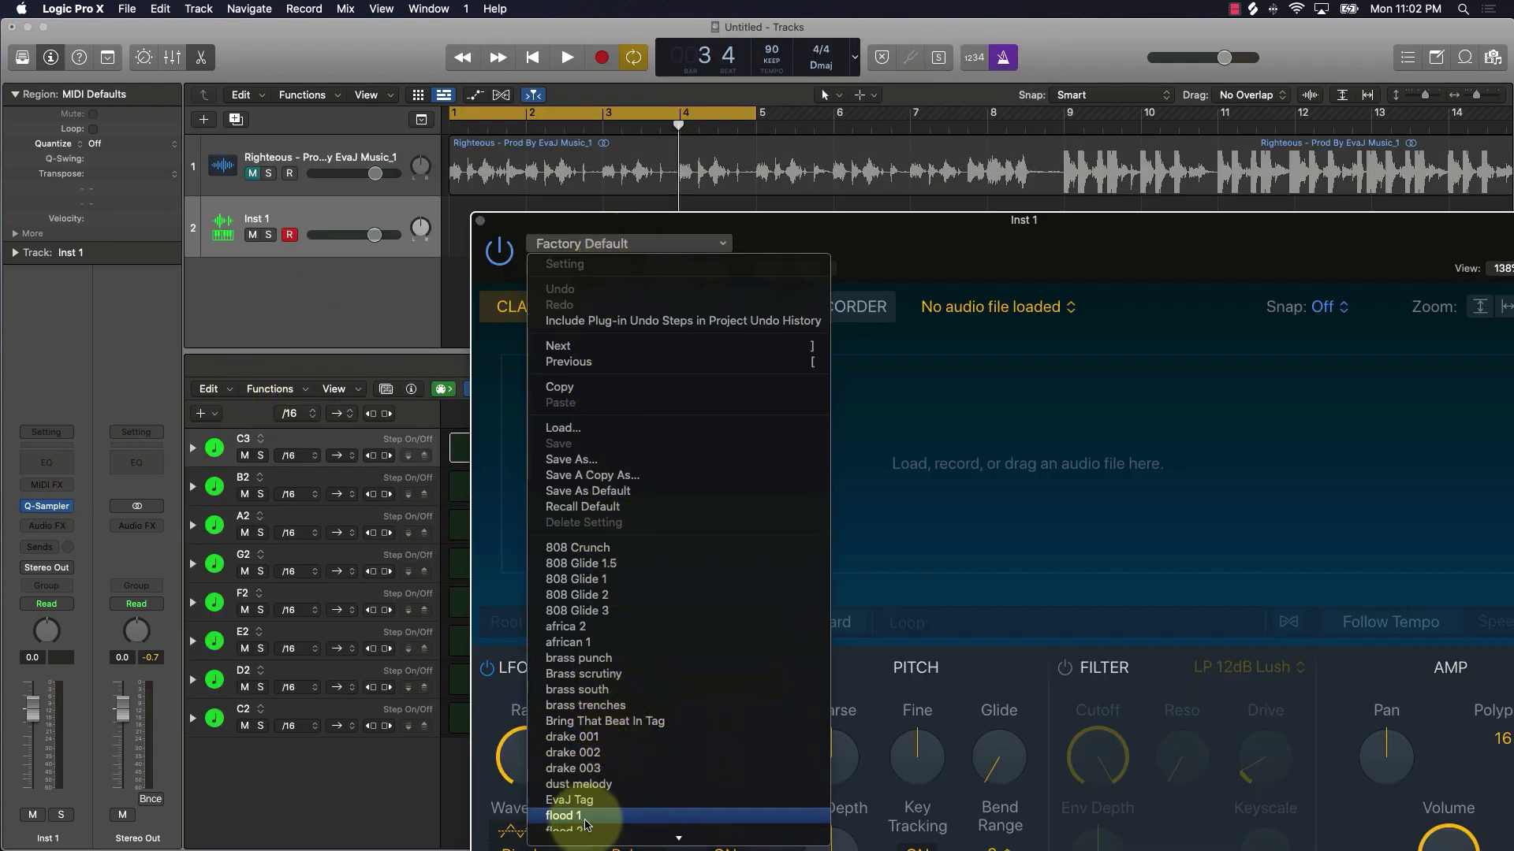
{"action": "scroll", "coordinate": [584, 824], "scroll_direction": "down", "scroll_amount": 5}
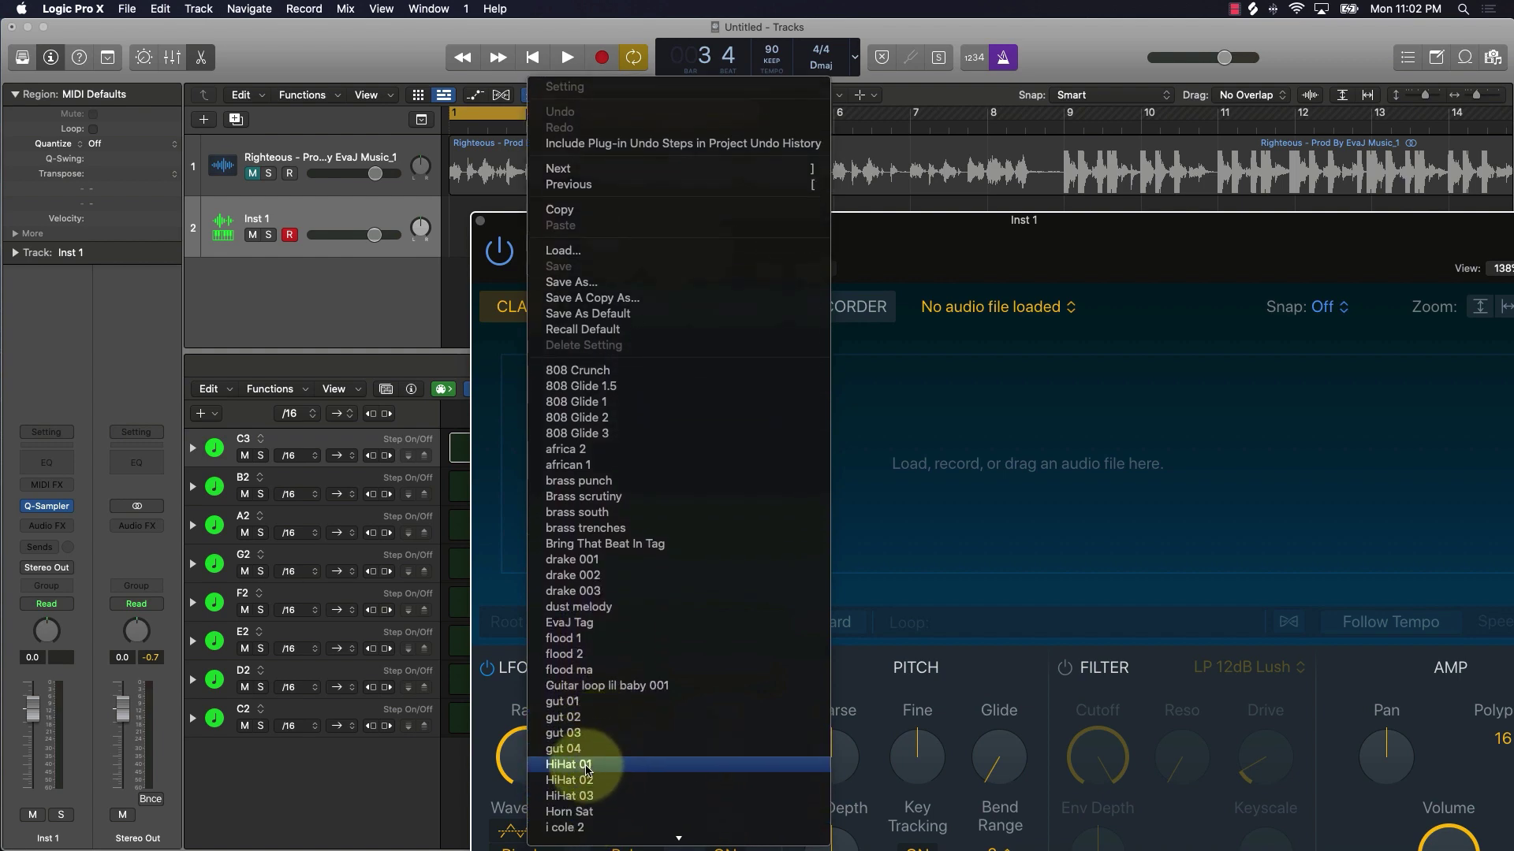
{"action": "left_click", "coordinate": [587, 764]}
{"action": "left_click", "coordinate": [480, 221]}
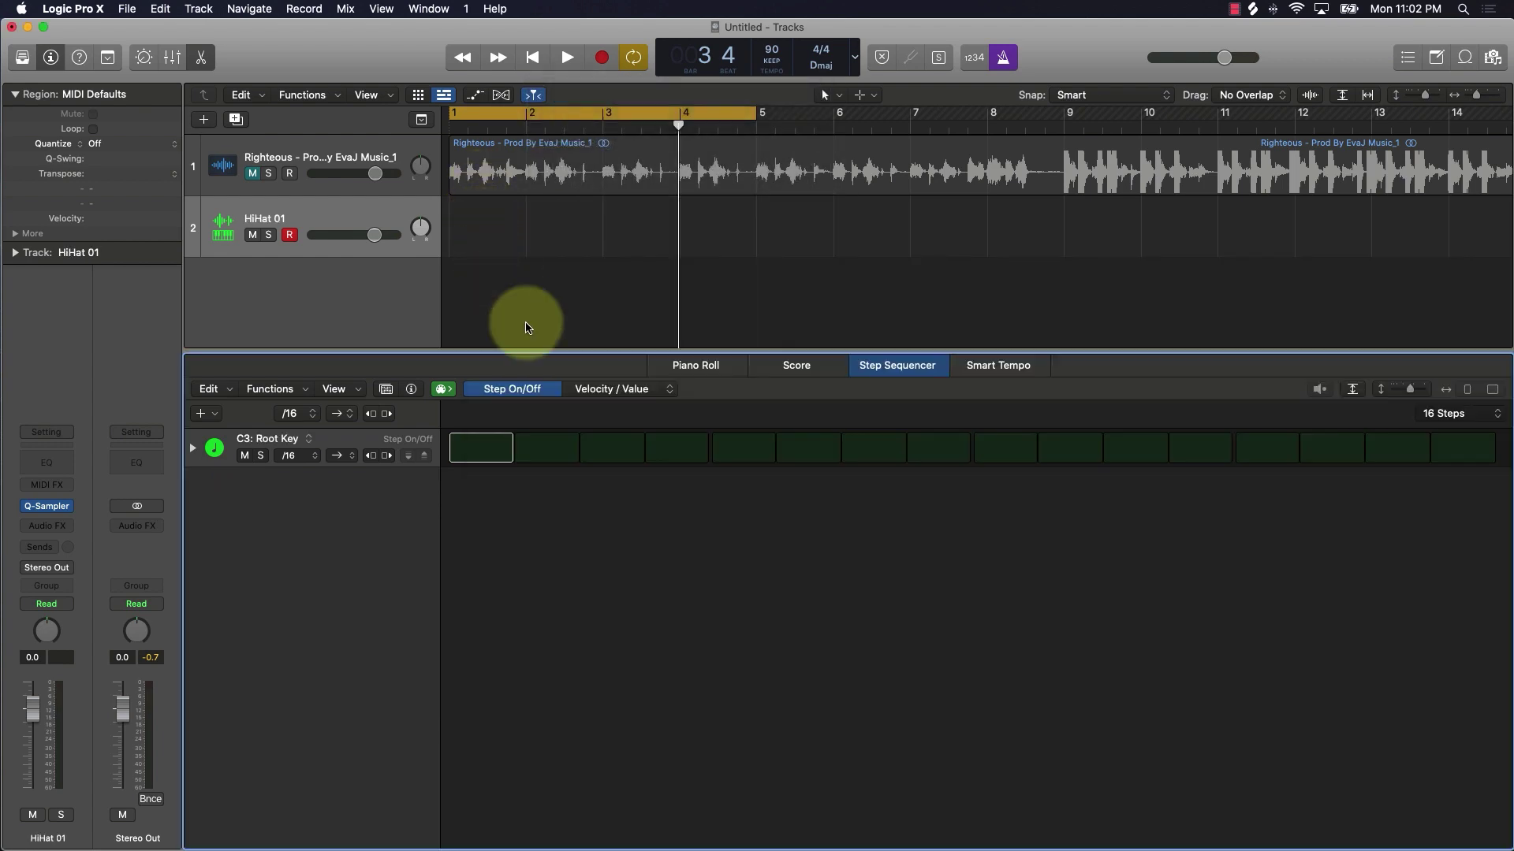
Create a hi-hat pattern on the C3 row with steps 1, 3, 5, 7, 9, 11, 14, 15 and 16 turned on
{"action": "left_click", "coordinate": [484, 455]}
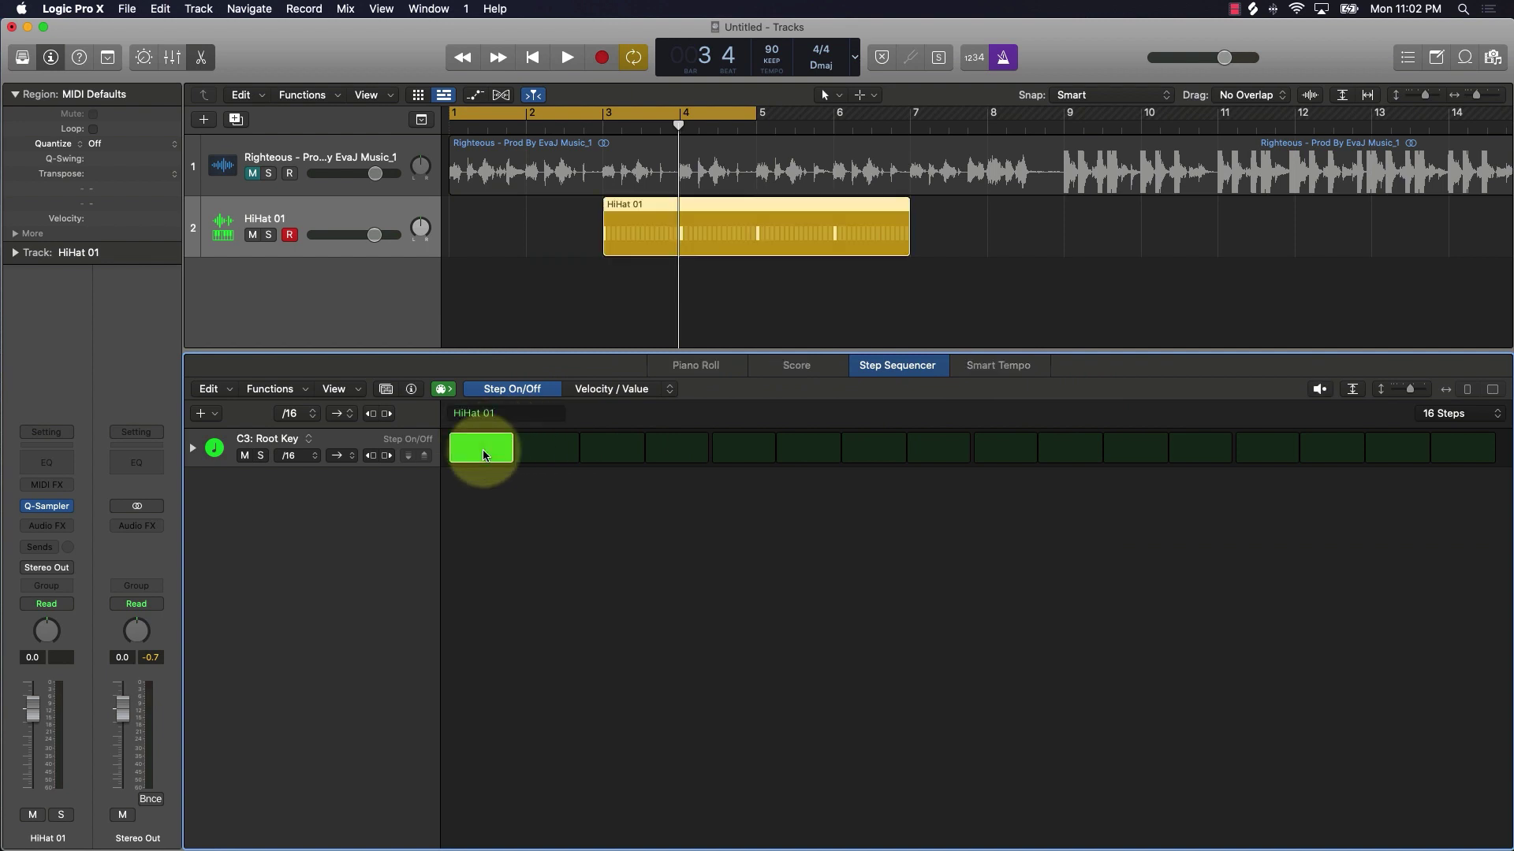
{"action": "left_click", "coordinate": [614, 449]}
{"action": "left_click", "coordinate": [745, 451]}
{"action": "left_click", "coordinate": [873, 451]}
{"action": "left_click", "coordinate": [1005, 451]}
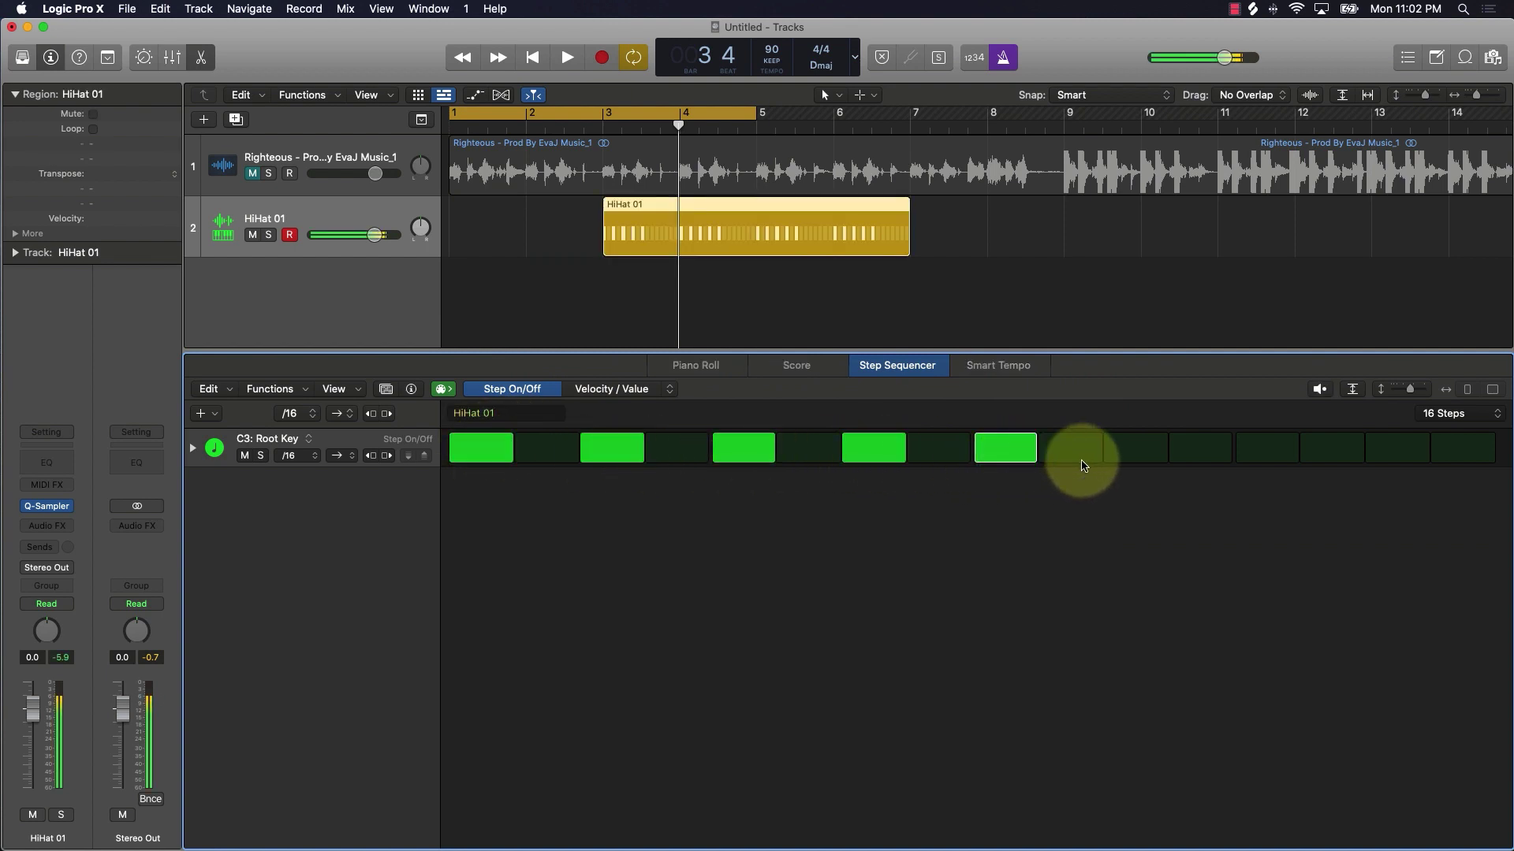
{"action": "left_click", "coordinate": [1135, 451]}
{"action": "left_click", "coordinate": [1332, 451]}
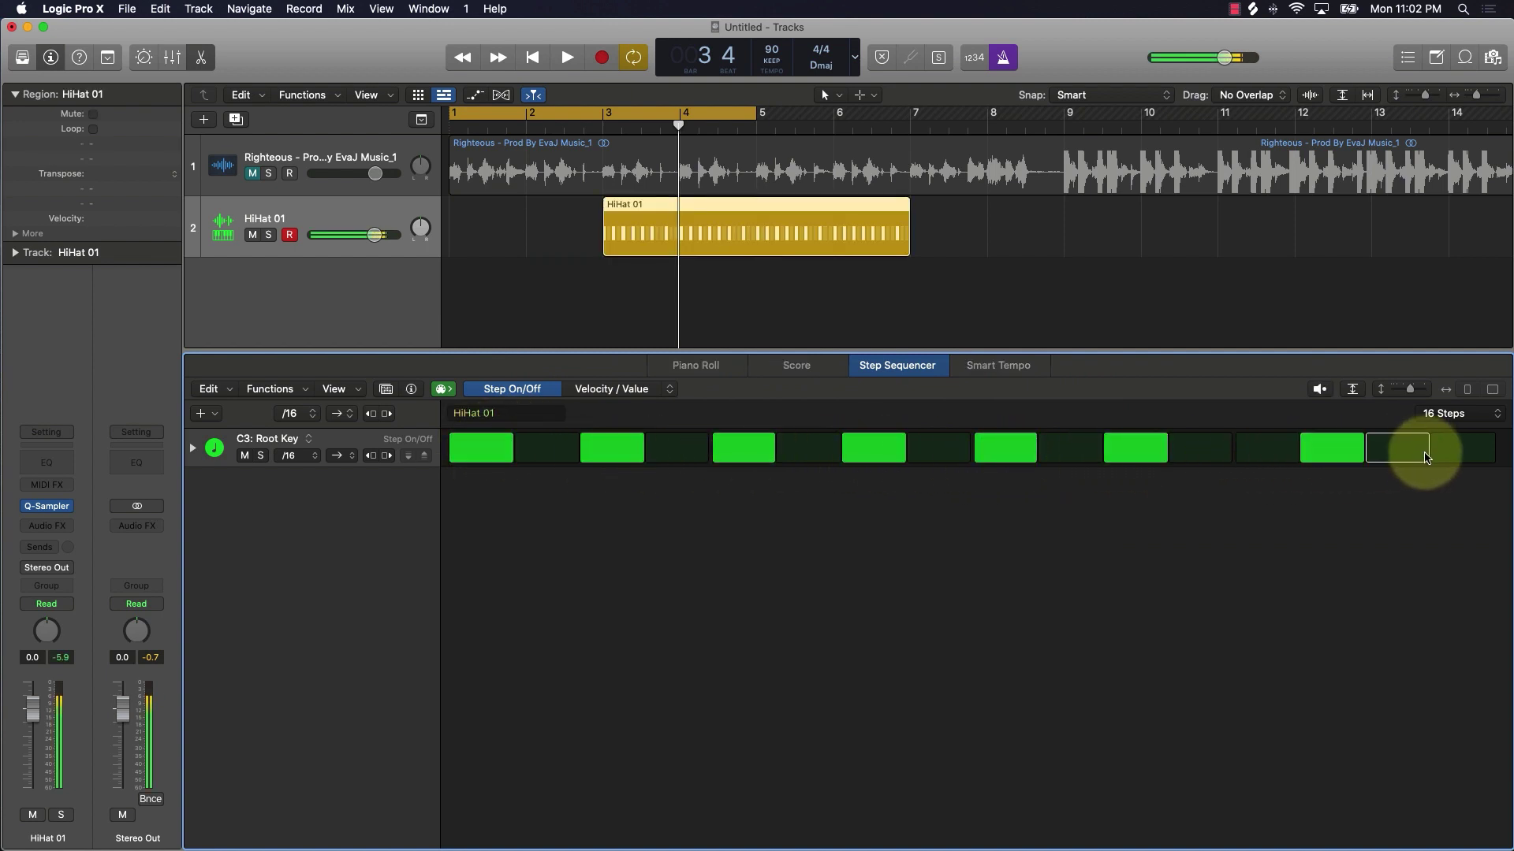
{"action": "left_click", "coordinate": [1427, 451]}
{"action": "left_click", "coordinate": [1459, 449]}
During playback, move the HiHat 01 region to bar 1, turn step 13 on and step 14 off in its pattern
{"action": "key", "text": "space"}
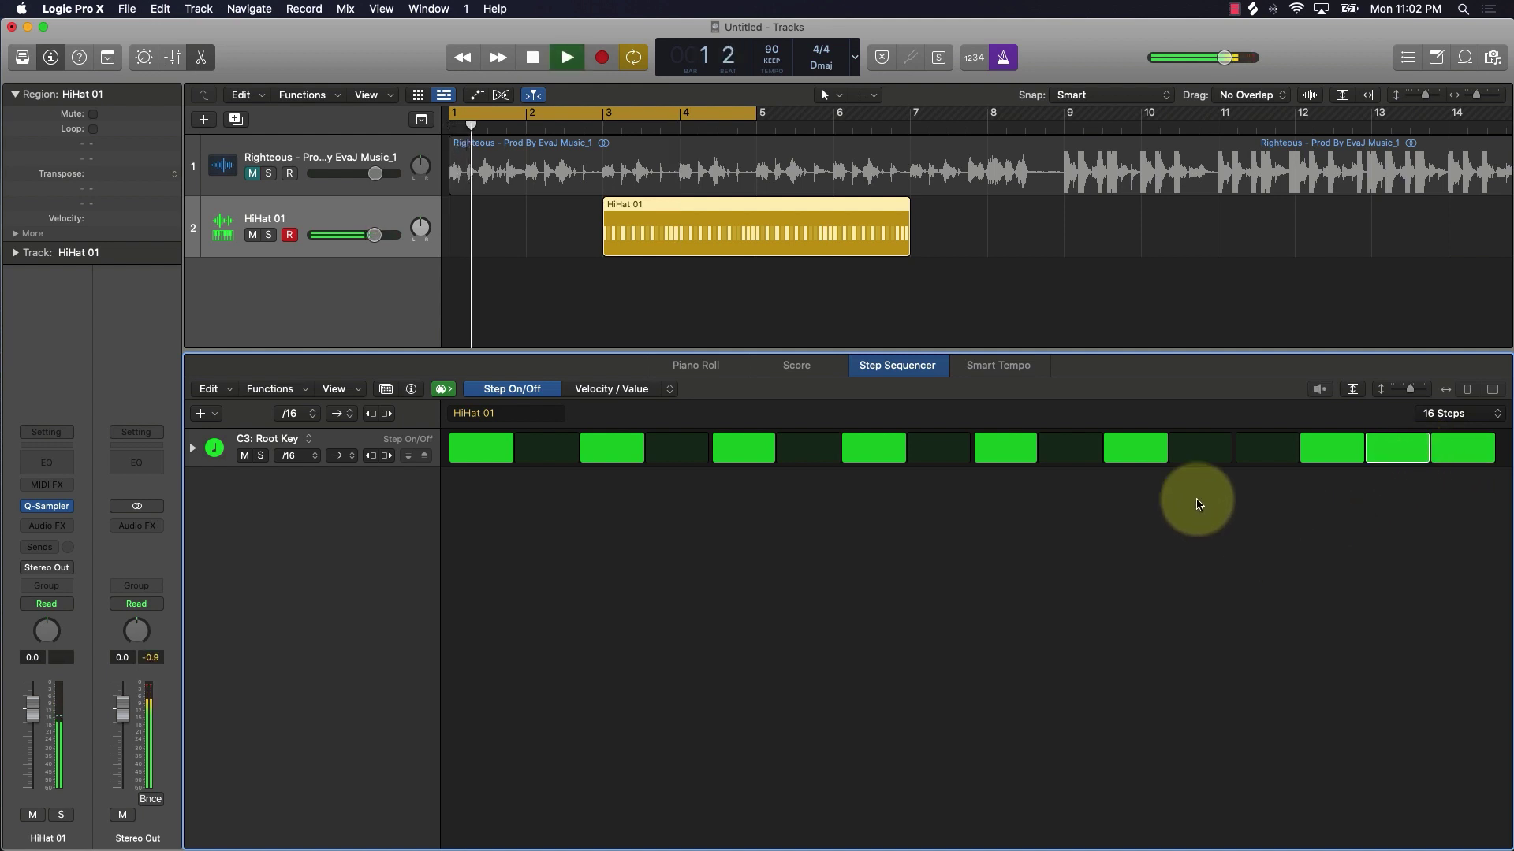
{"action": "left_click_drag", "start_coordinate": [735, 208], "coordinate": [570, 242]}
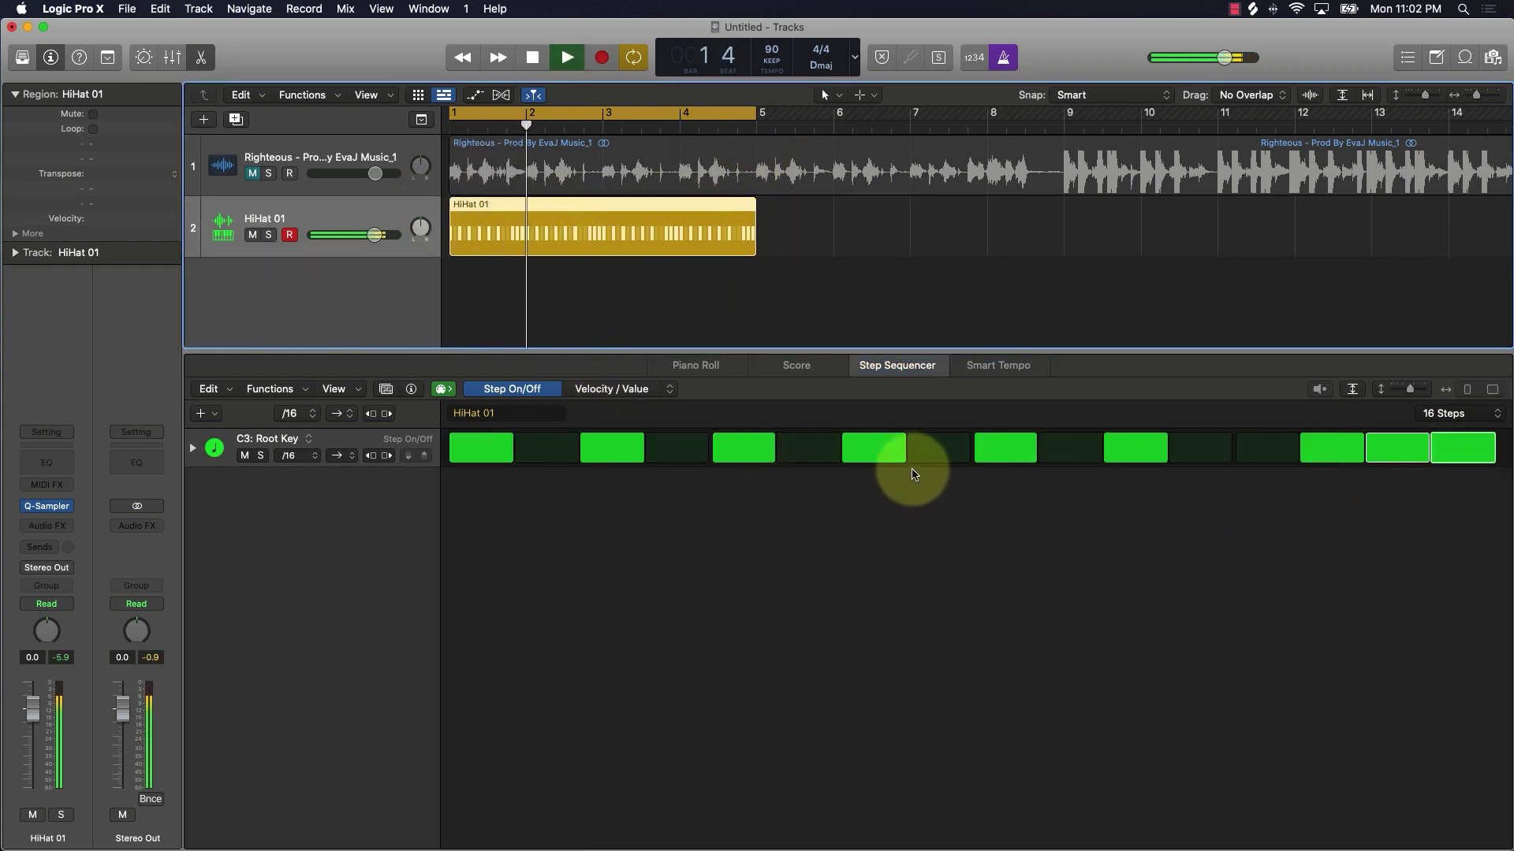
{"action": "left_click", "coordinate": [1252, 444]}
{"action": "left_click", "coordinate": [1340, 448]}
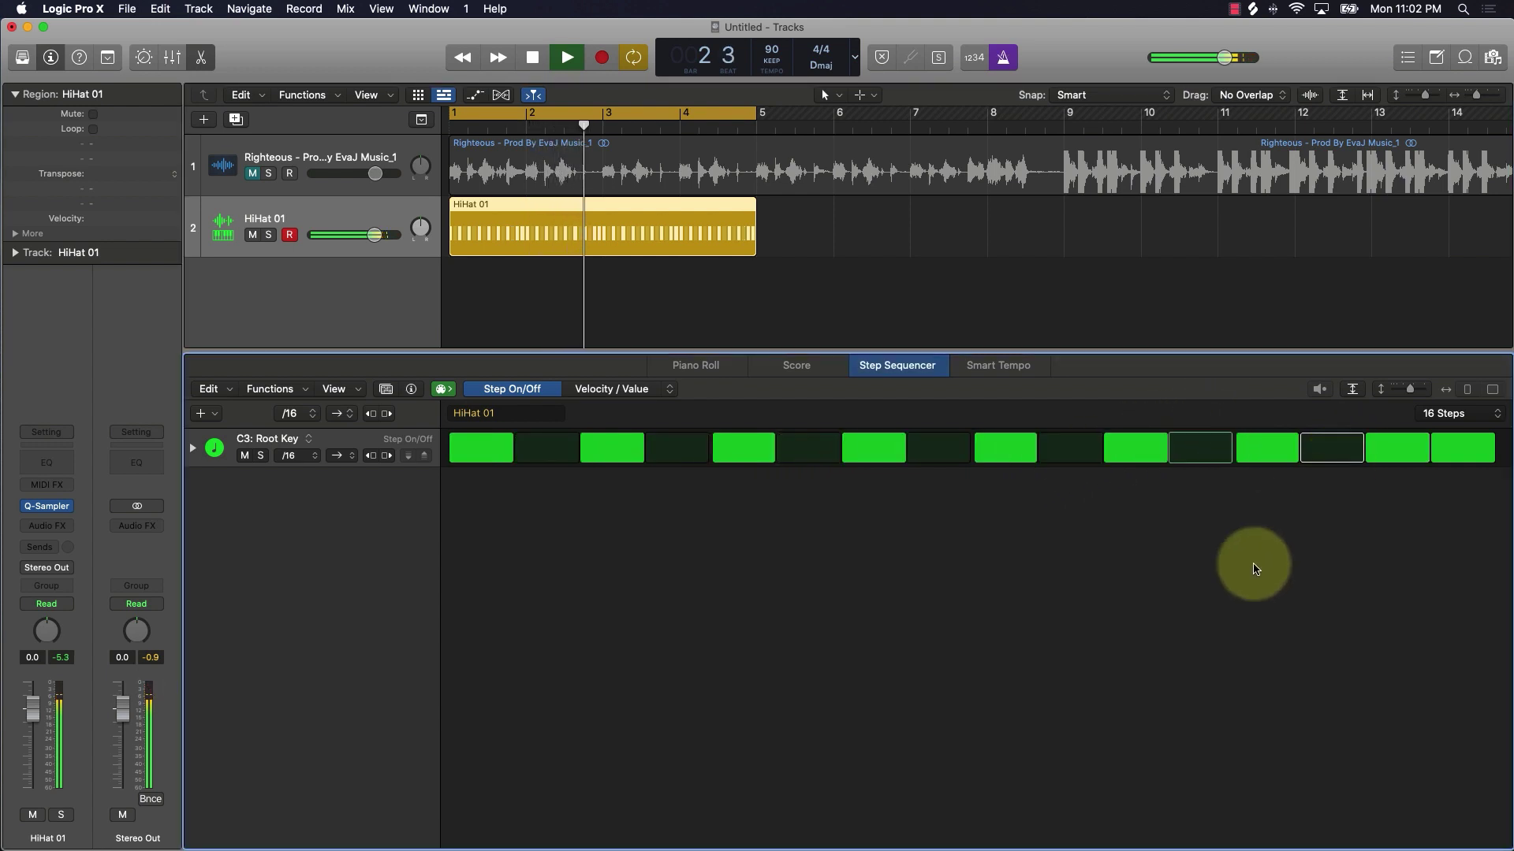
{"action": "key", "text": "space"}
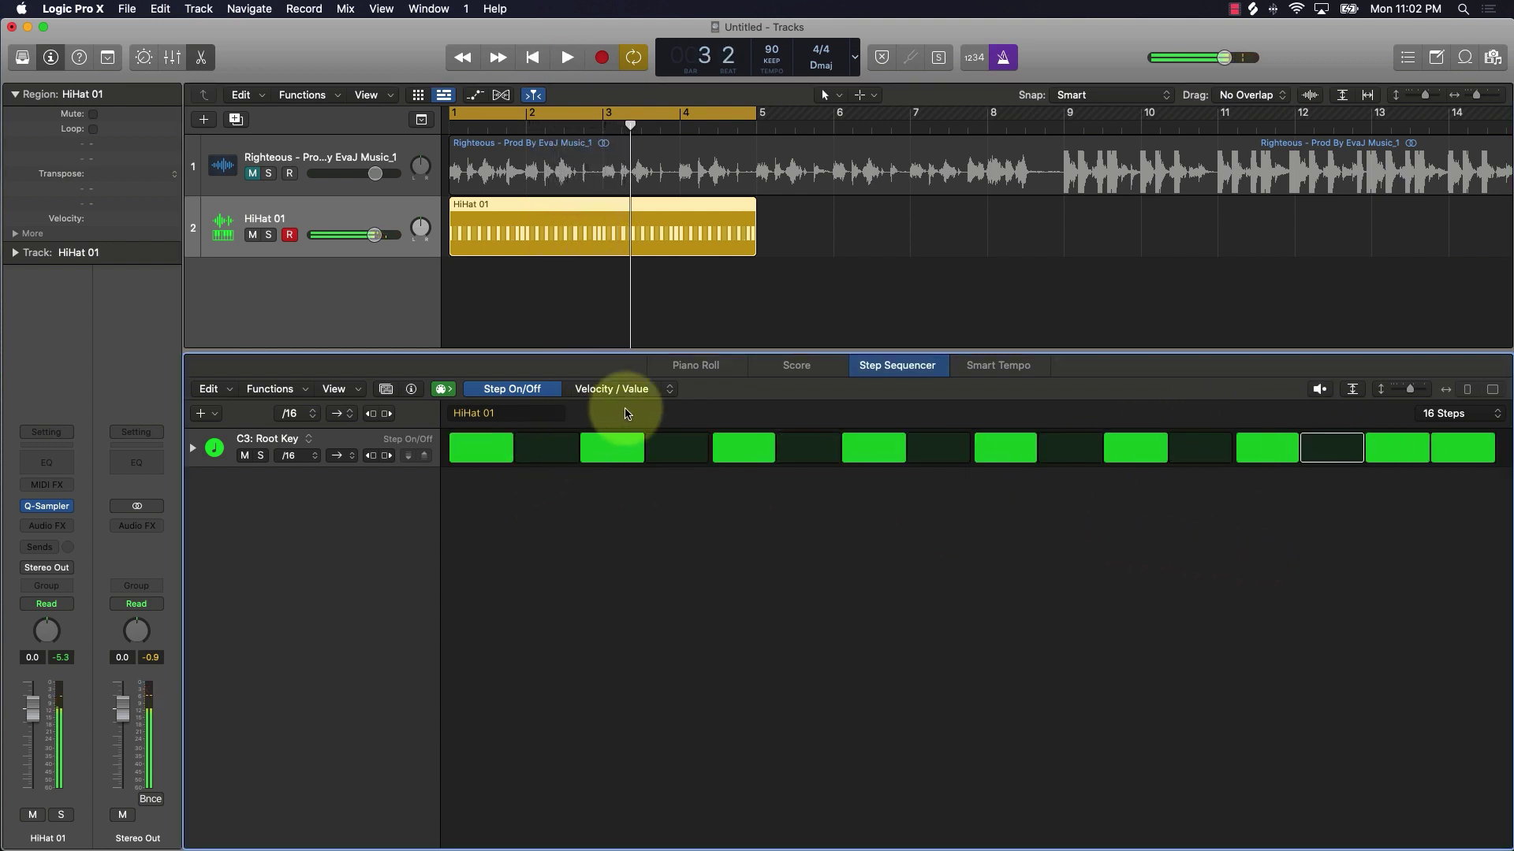
In Note Repeat mode, set step 15 to 2 repeats, step 16 to 4 and step 5 to 3, and audition the pattern
{"action": "left_click", "coordinate": [665, 389]}
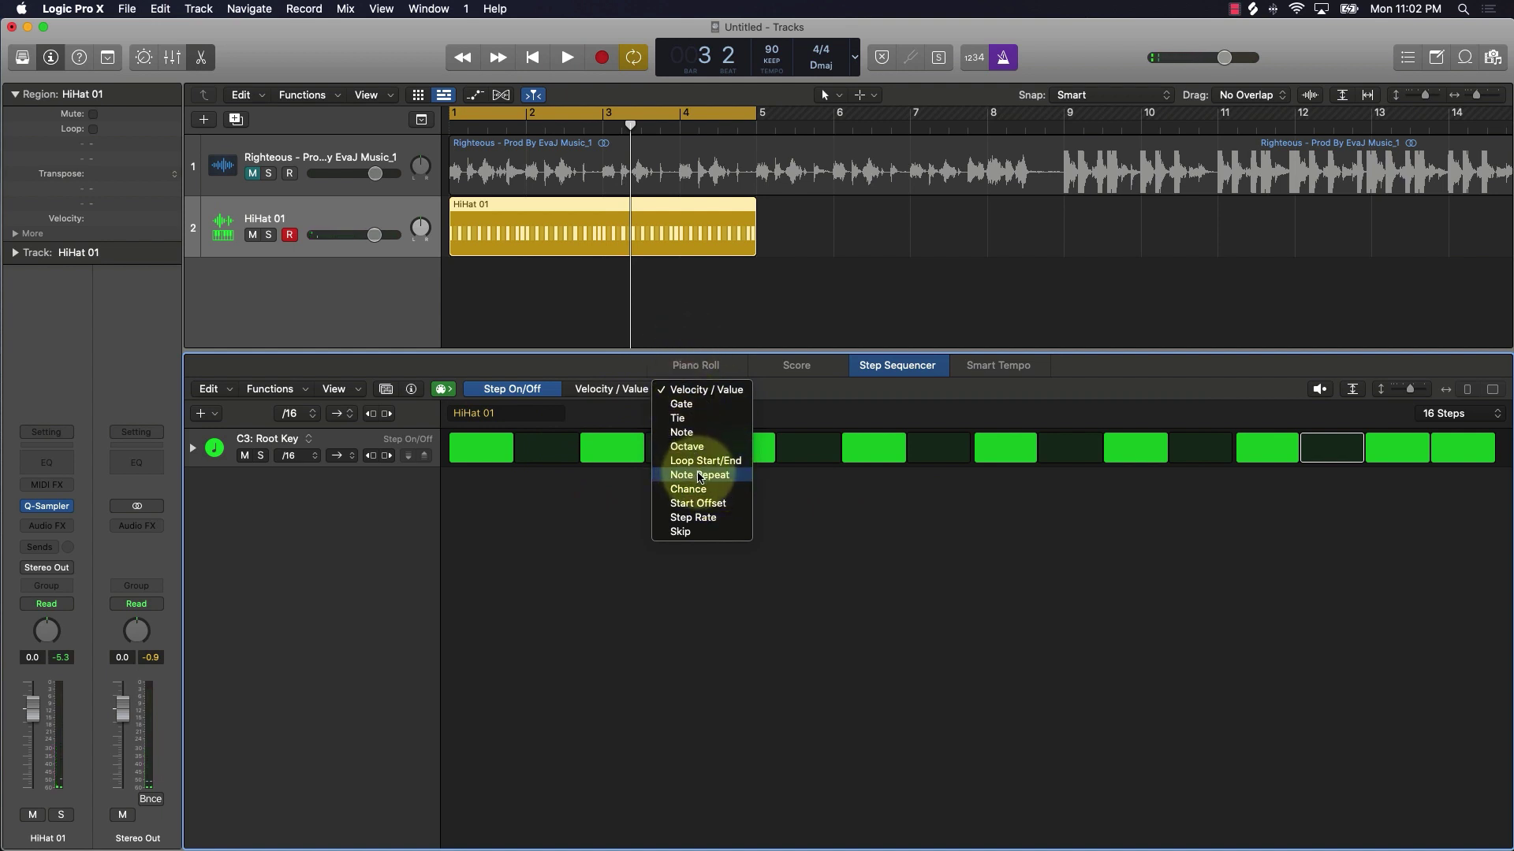
{"action": "left_click", "coordinate": [699, 475]}
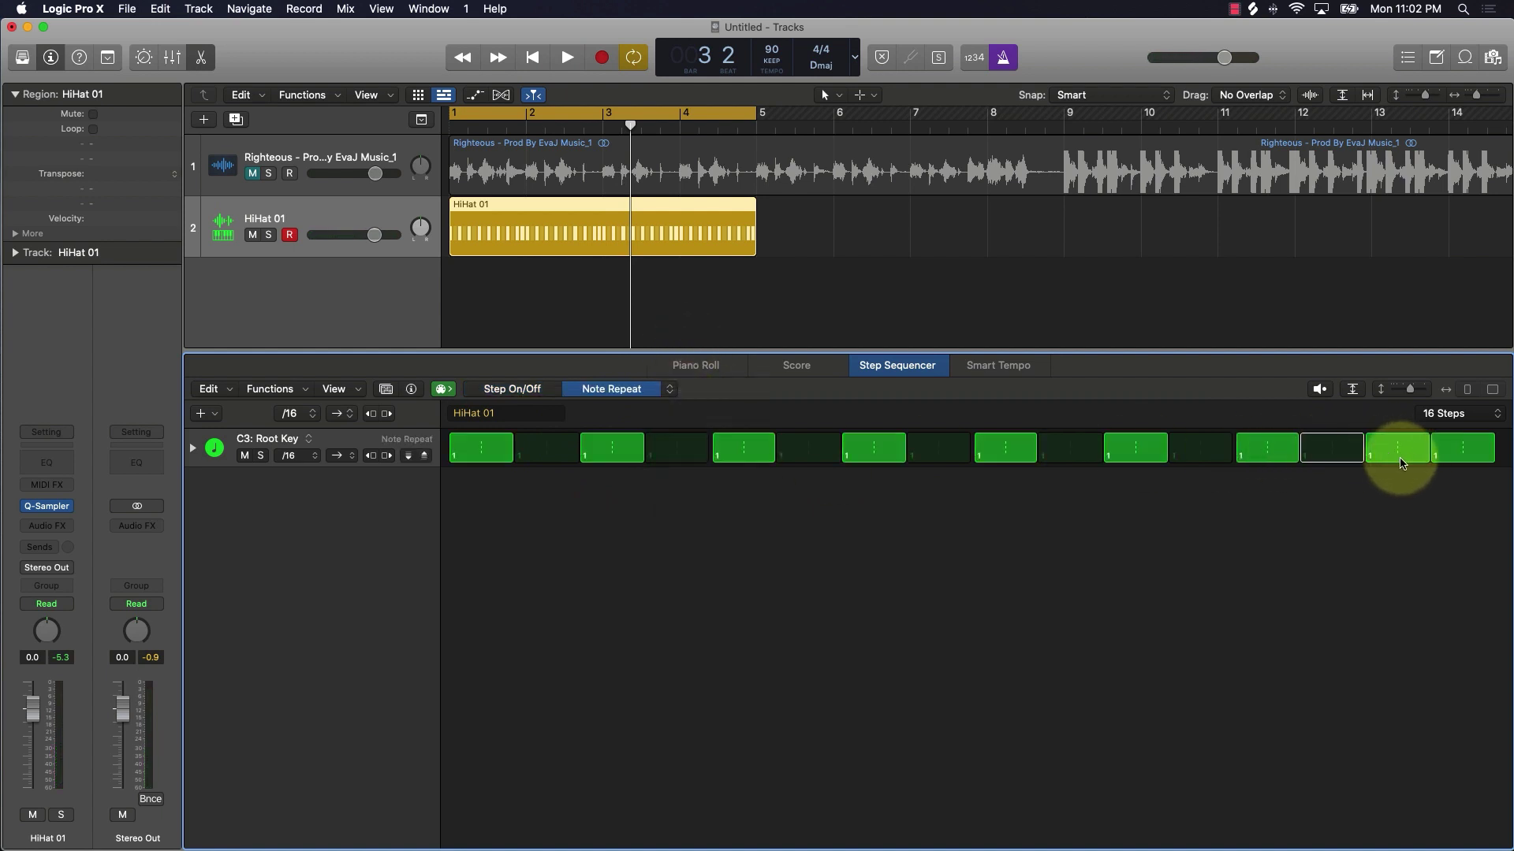
{"action": "left_click_drag", "start_coordinate": [1401, 463], "coordinate": [1453, 437]}
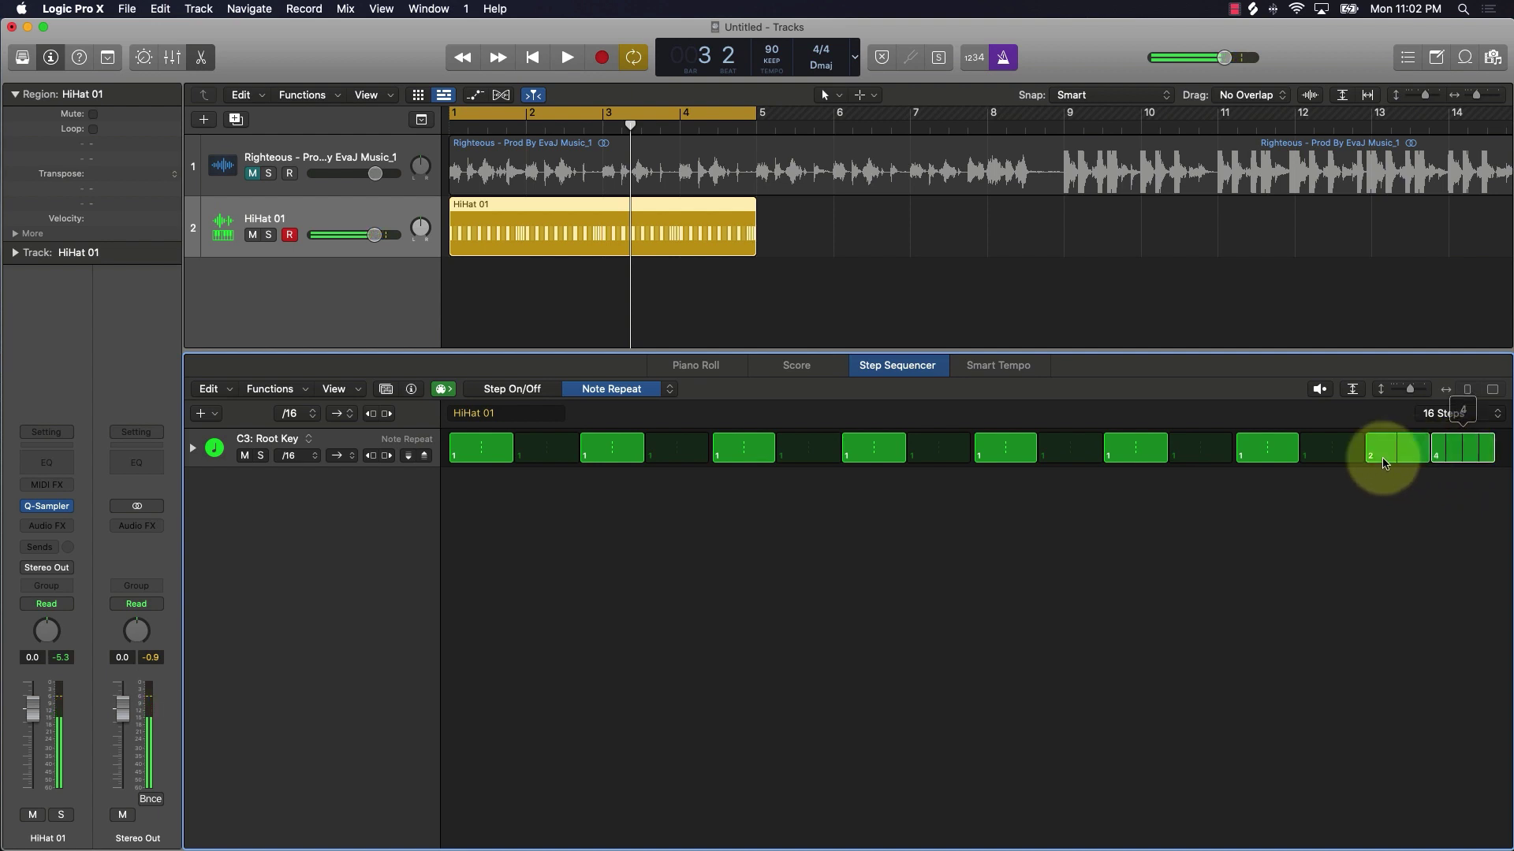
{"action": "left_click_drag", "start_coordinate": [750, 457], "coordinate": [750, 443]}
{"action": "key", "text": "space"}
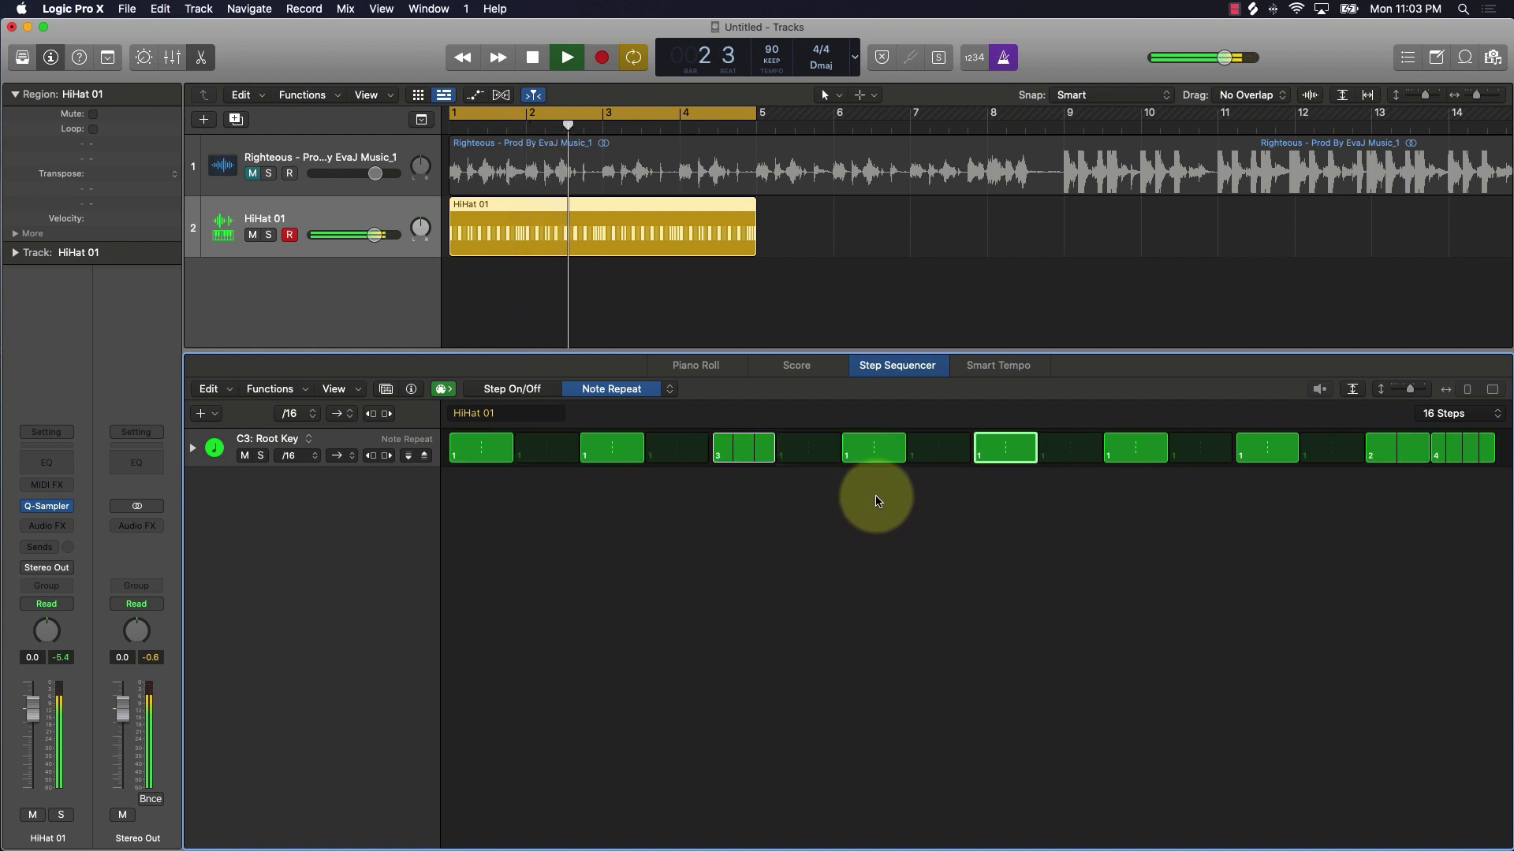
{"action": "key", "text": "space"}
Delete the HiHat 01 track together with its pattern region, and unmute the Righteous audio track
{"action": "left_click", "coordinate": [741, 295]}
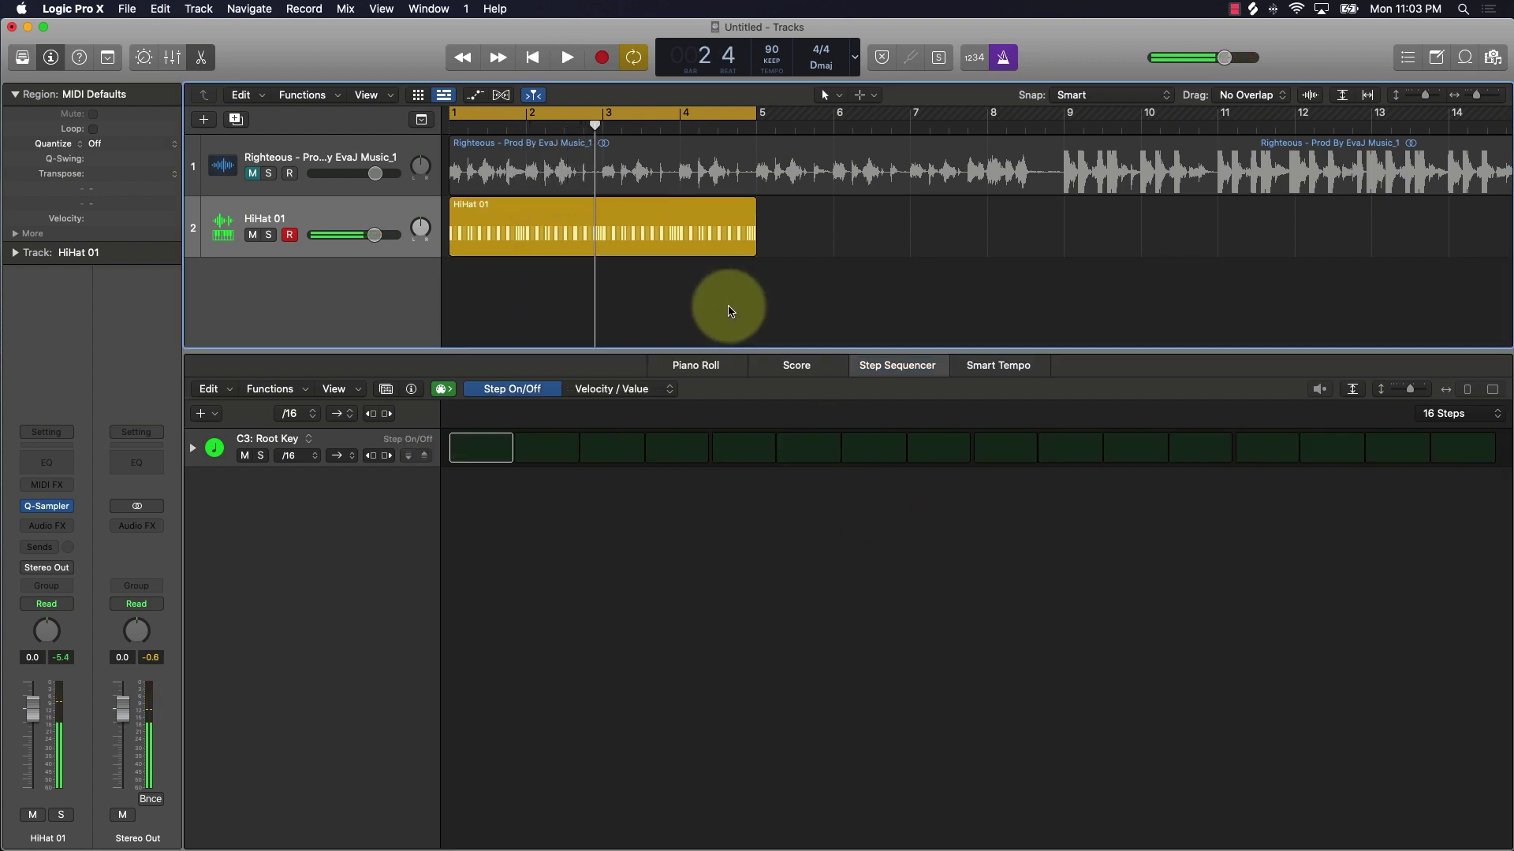
{"action": "left_click", "coordinate": [697, 227]}
{"action": "key", "text": "Delete"}
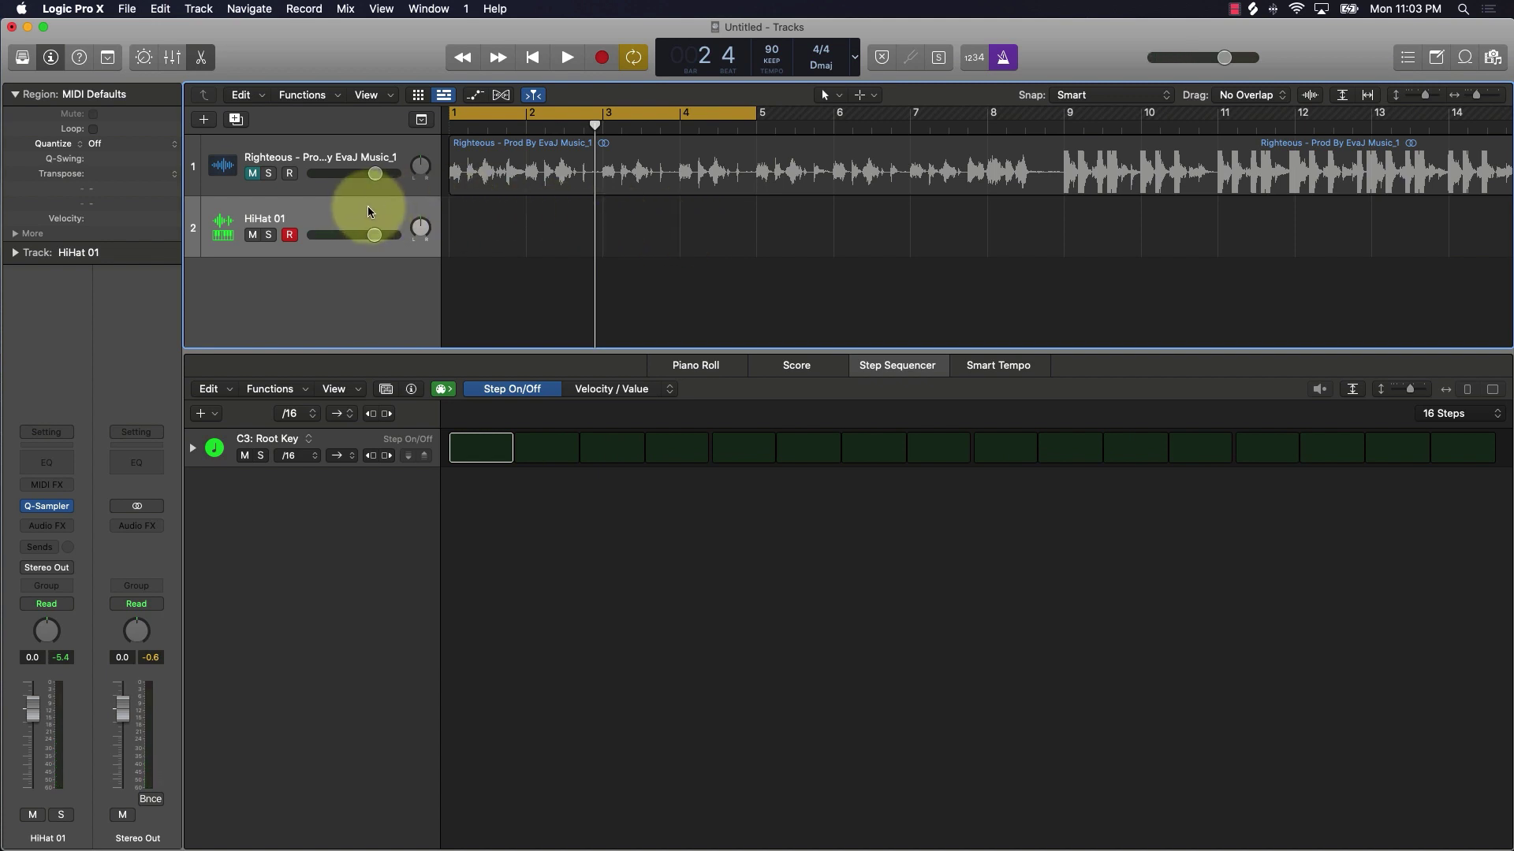
{"action": "key", "text": "super+BackSpace"}
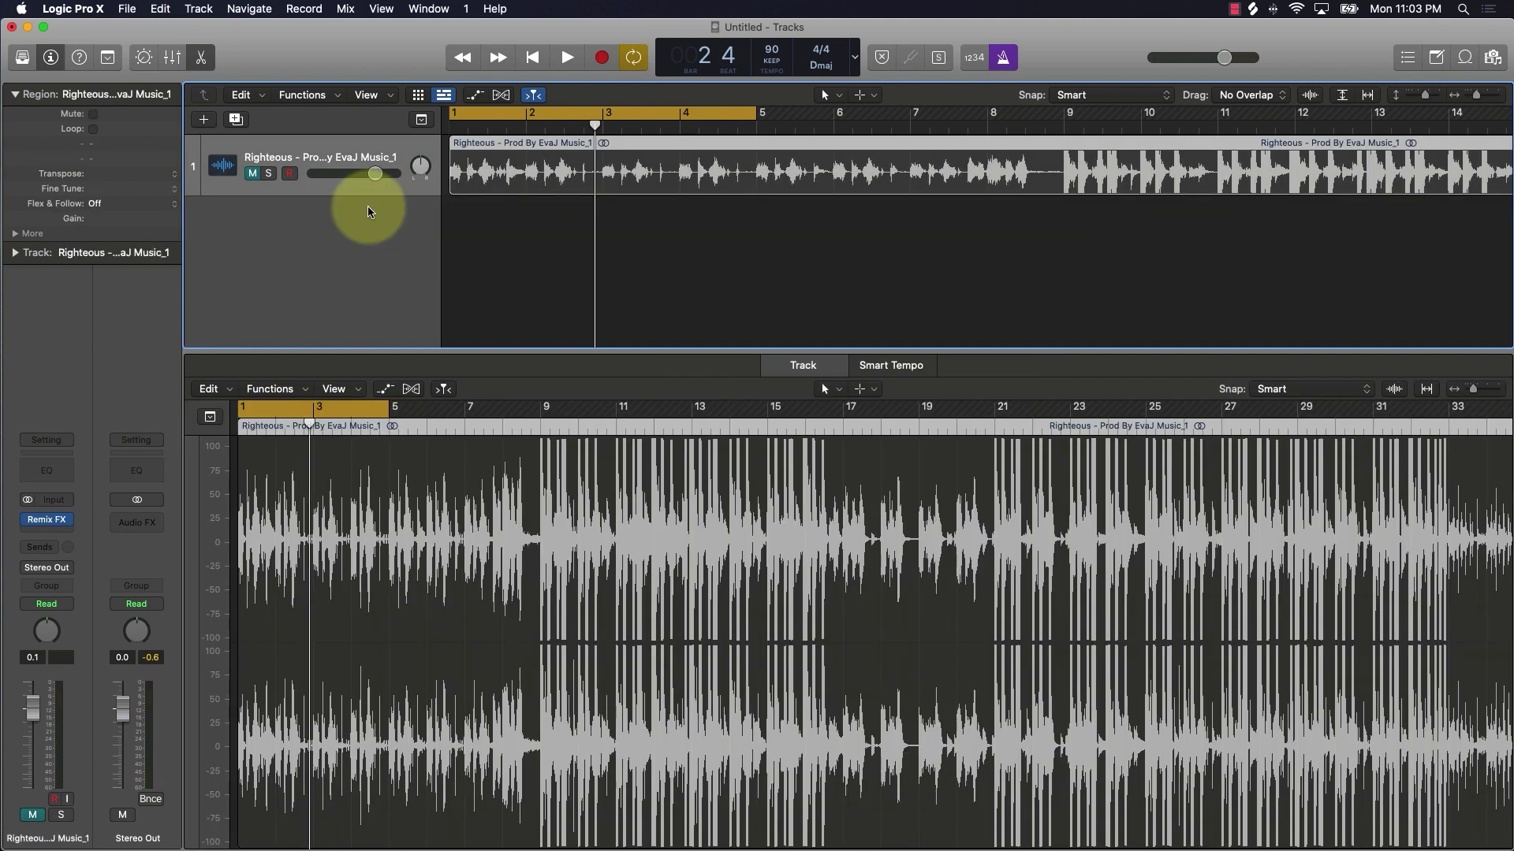
{"action": "left_click", "coordinate": [235, 178]}
Switch to Chrome and read the Logic Pro 10.5 page's sections on drag-and-drop workflows, Sampler, Quick Sampler and Drum Synth
{"action": "mouse_move", "coordinate": [804, 848]}
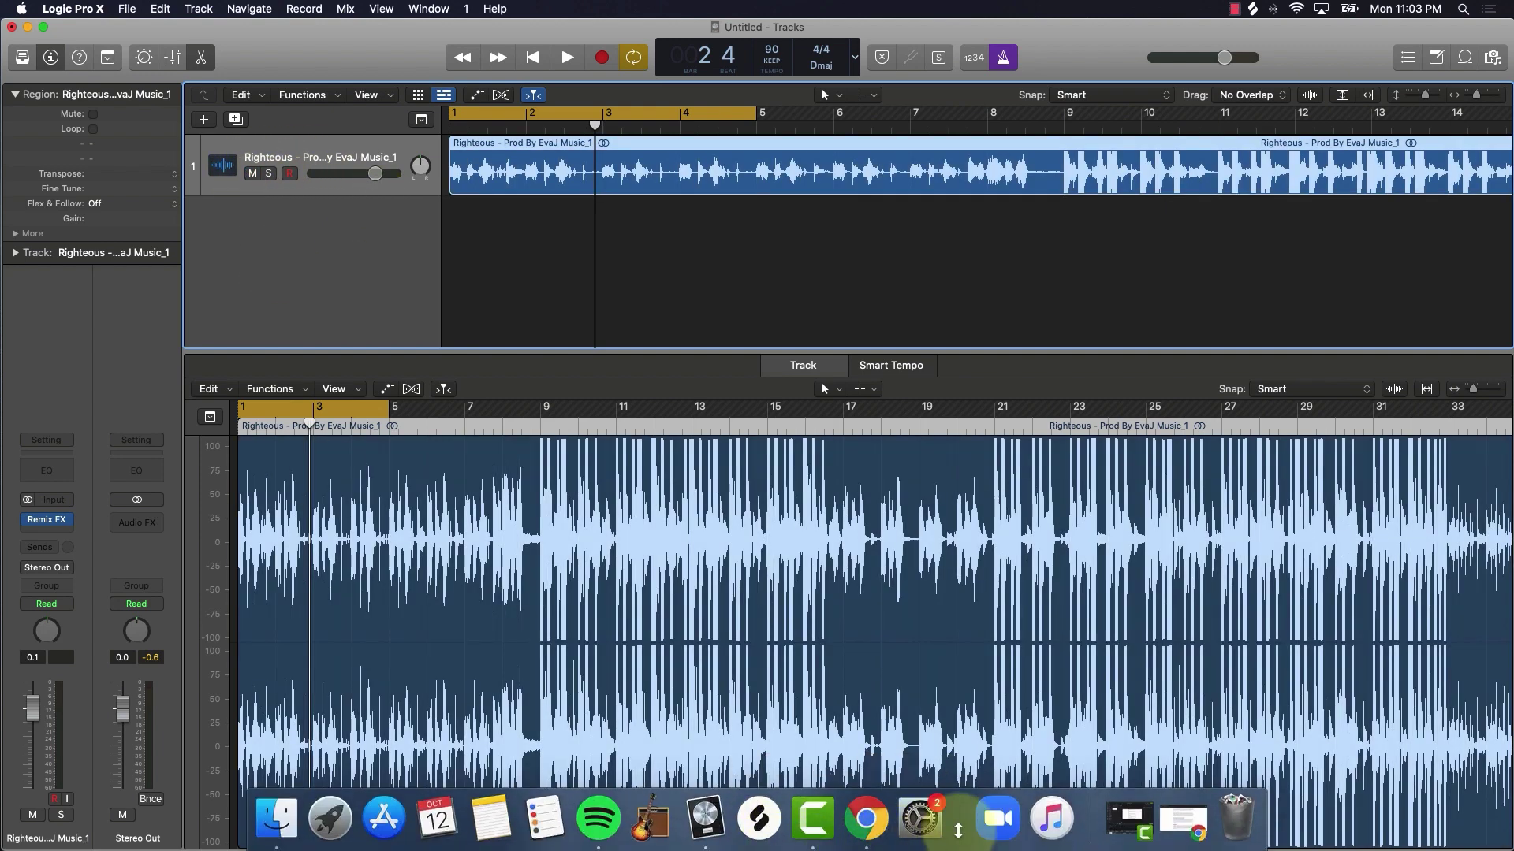
{"action": "left_click", "coordinate": [865, 820]}
{"action": "scroll", "coordinate": [493, 433], "scroll_direction": "down", "scroll_amount": 1}
{"action": "scroll", "coordinate": [493, 433], "scroll_direction": "down", "scroll_amount": 5}
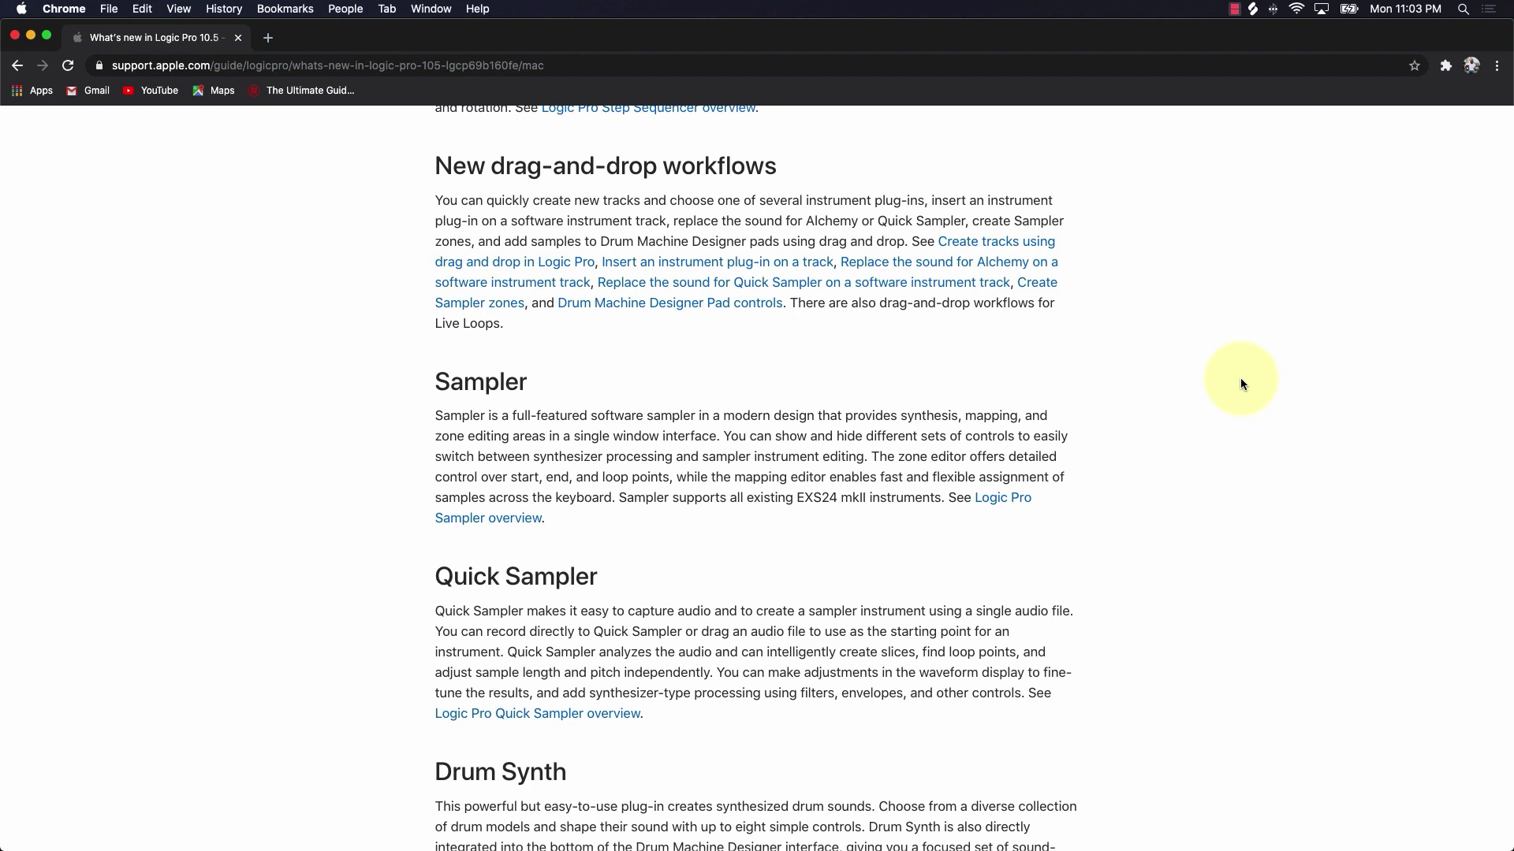
{"action": "scroll", "coordinate": [1241, 383], "scroll_direction": "down", "scroll_amount": 5}
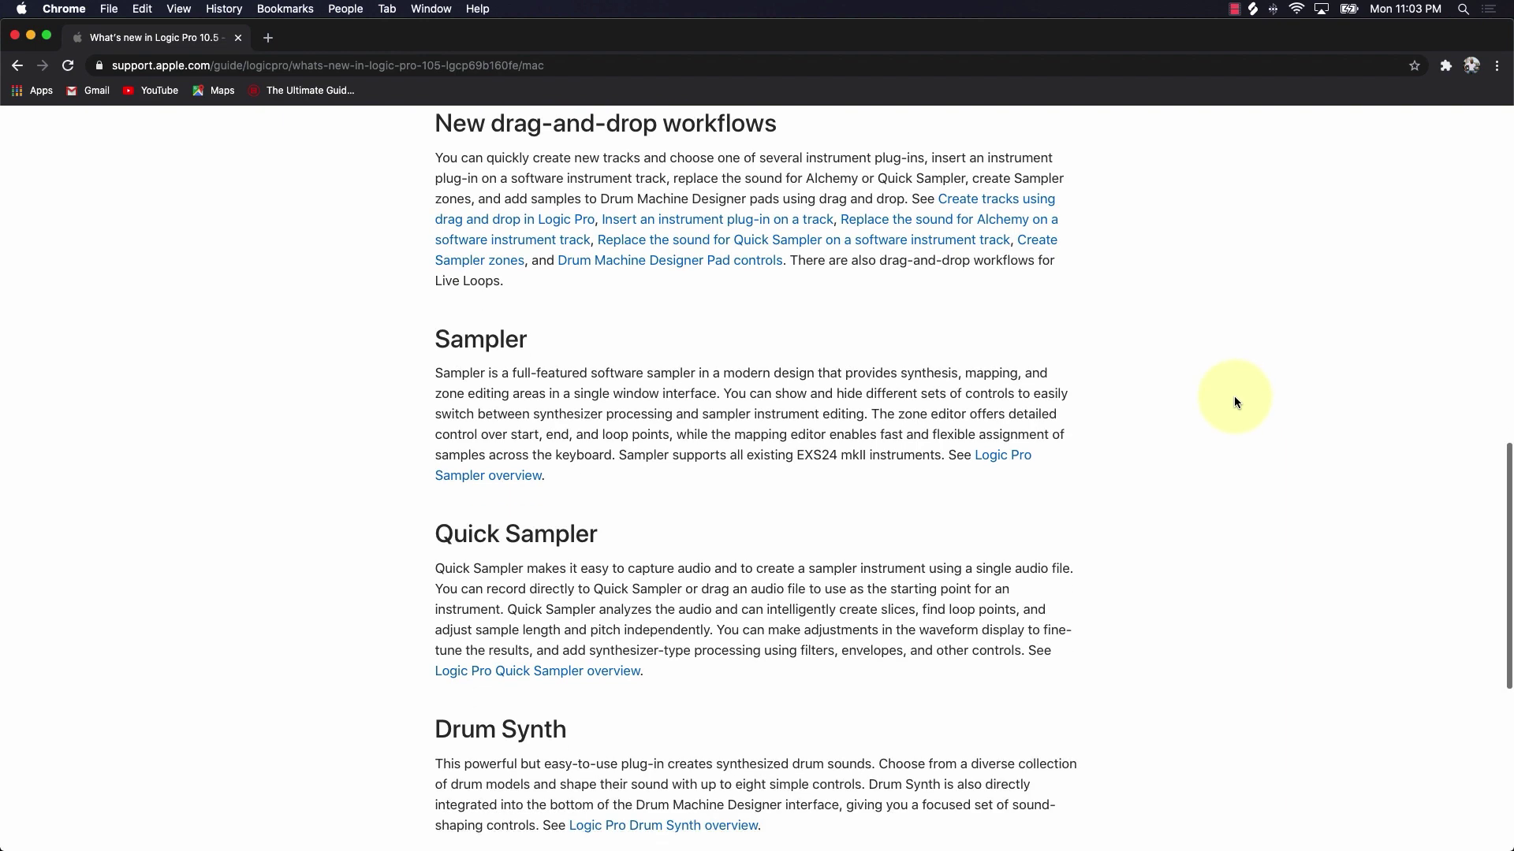
{"action": "scroll", "coordinate": [1236, 400], "scroll_direction": "down", "scroll_amount": 1}
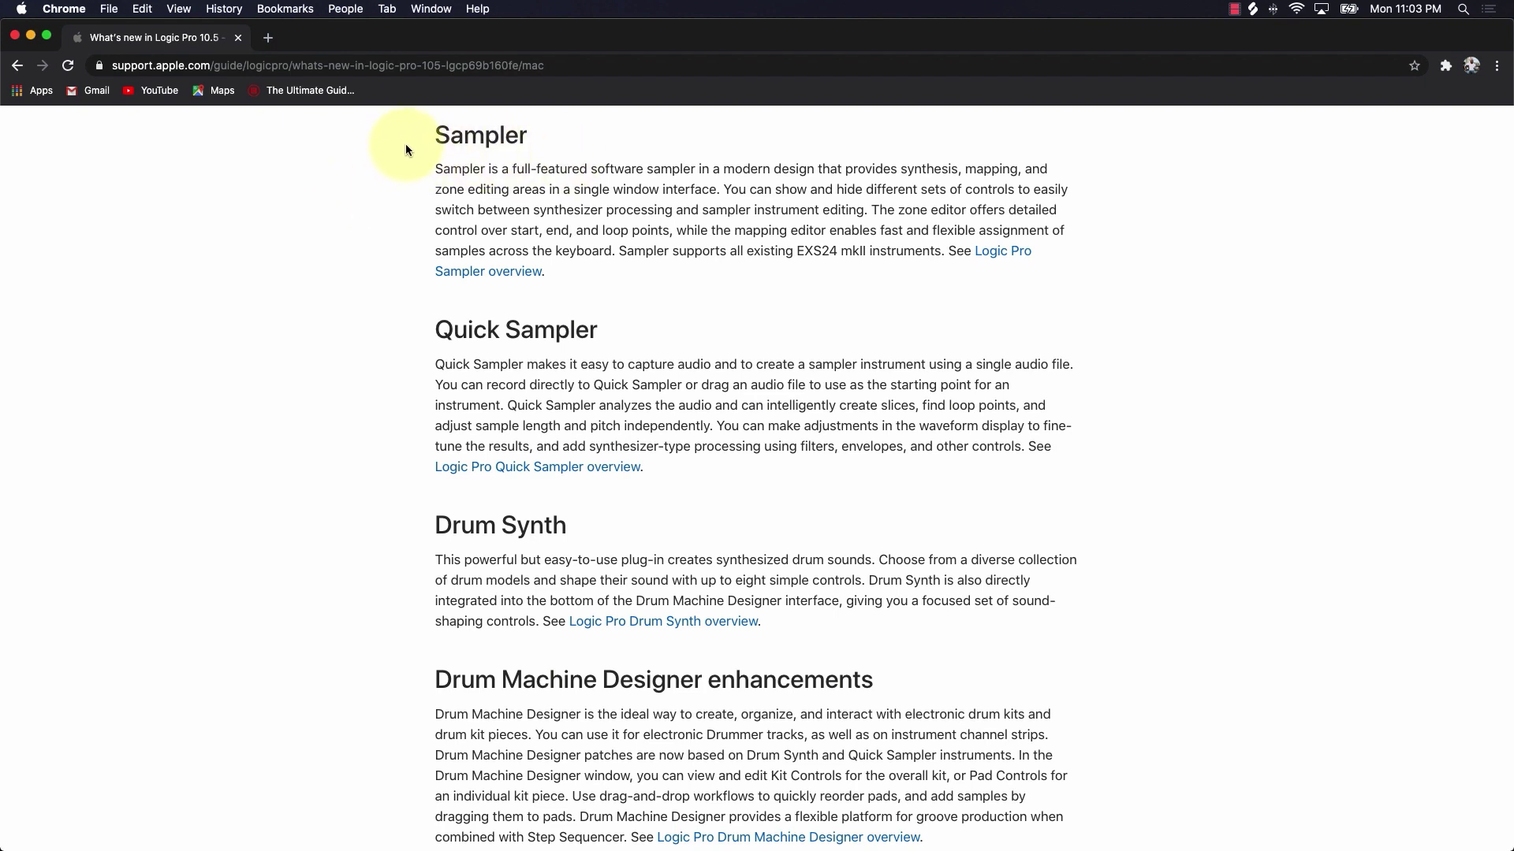
{"action": "left_click", "coordinate": [431, 191]}
{"action": "scroll", "coordinate": [604, 272], "scroll_direction": "down", "scroll_amount": 3}
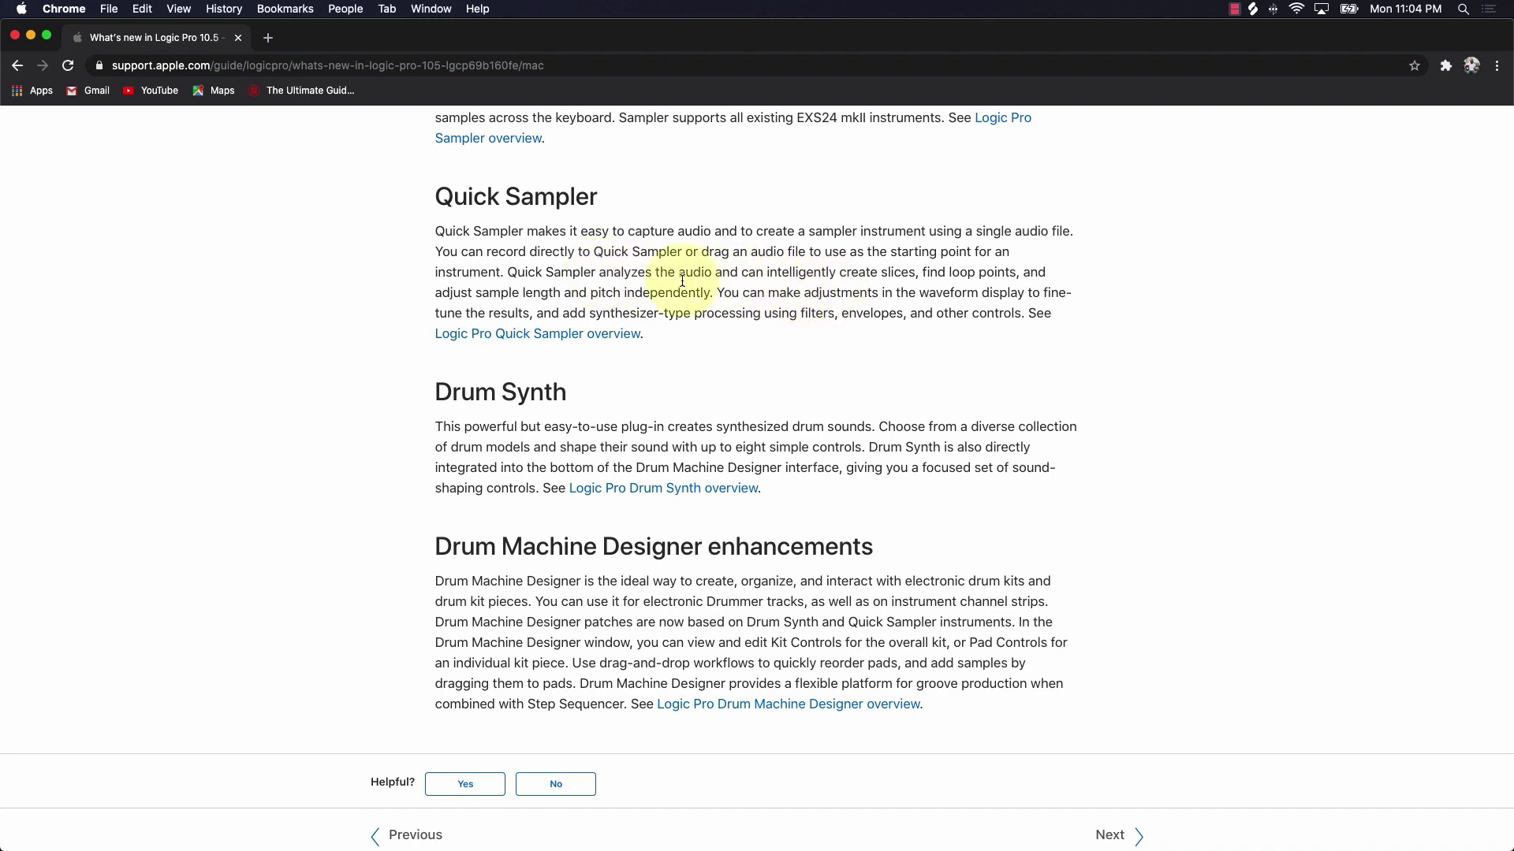
{"action": "scroll", "coordinate": [244, 235], "scroll_direction": "up", "scroll_amount": 9}
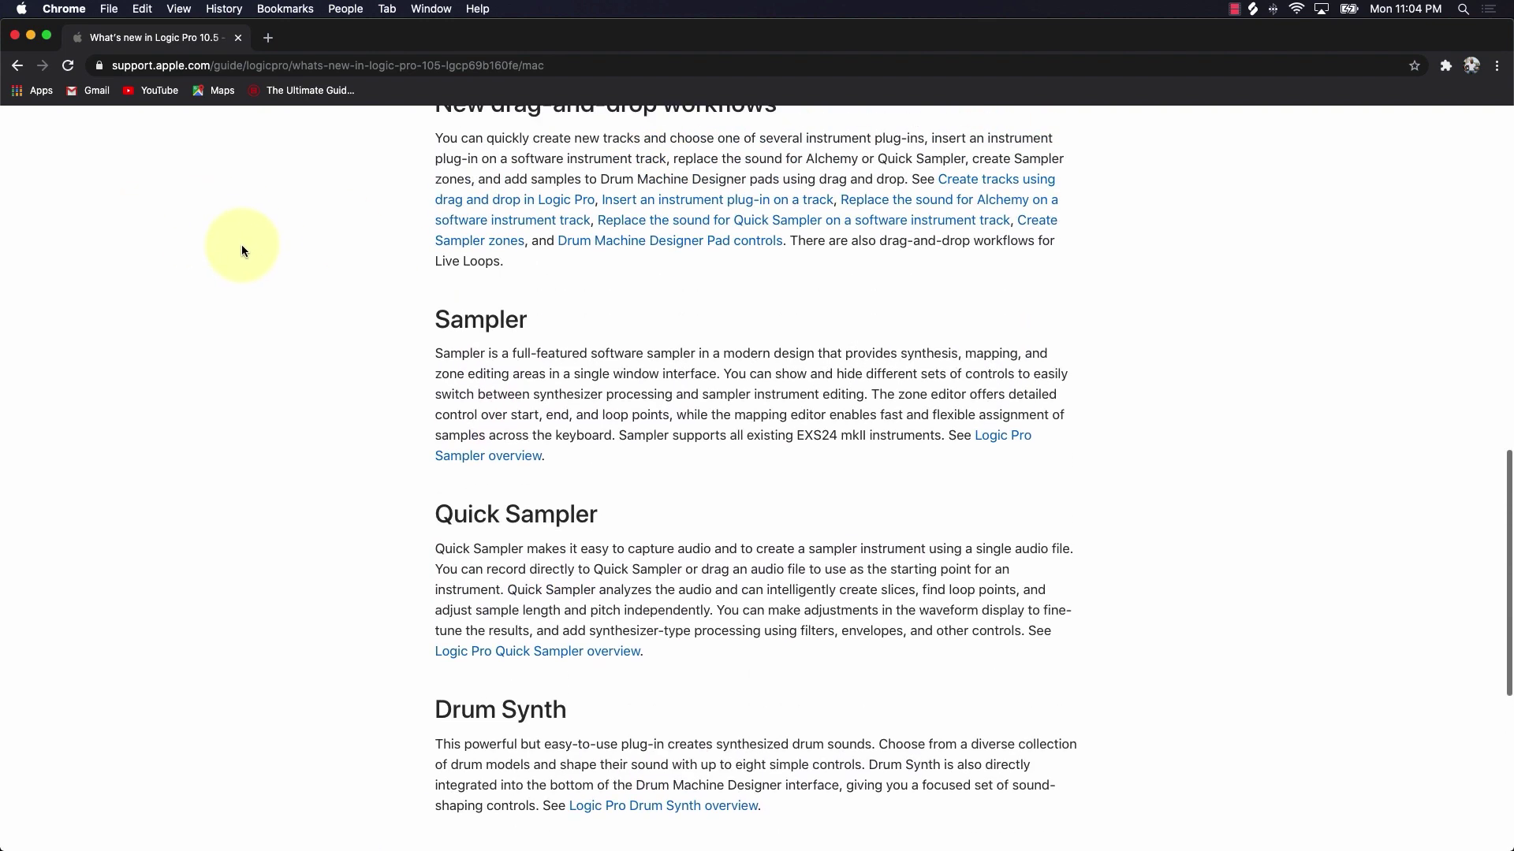
{"action": "scroll", "coordinate": [248, 250], "scroll_direction": "down", "scroll_amount": 1}
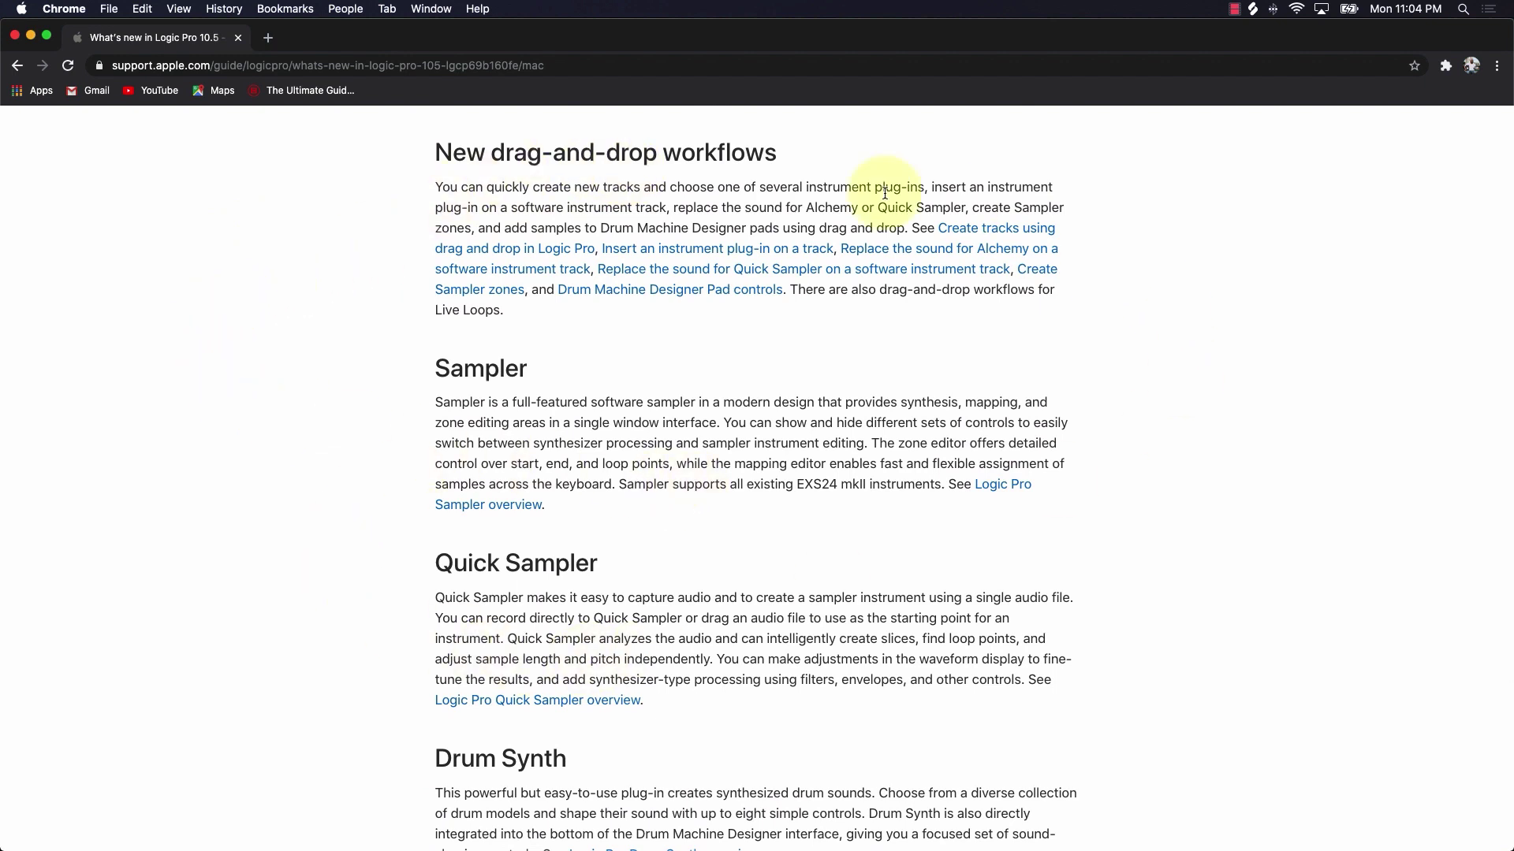
Return to Logic Pro X by minimizing Chrome, and hide the audio track editor
{"action": "left_click", "coordinate": [32, 37]}
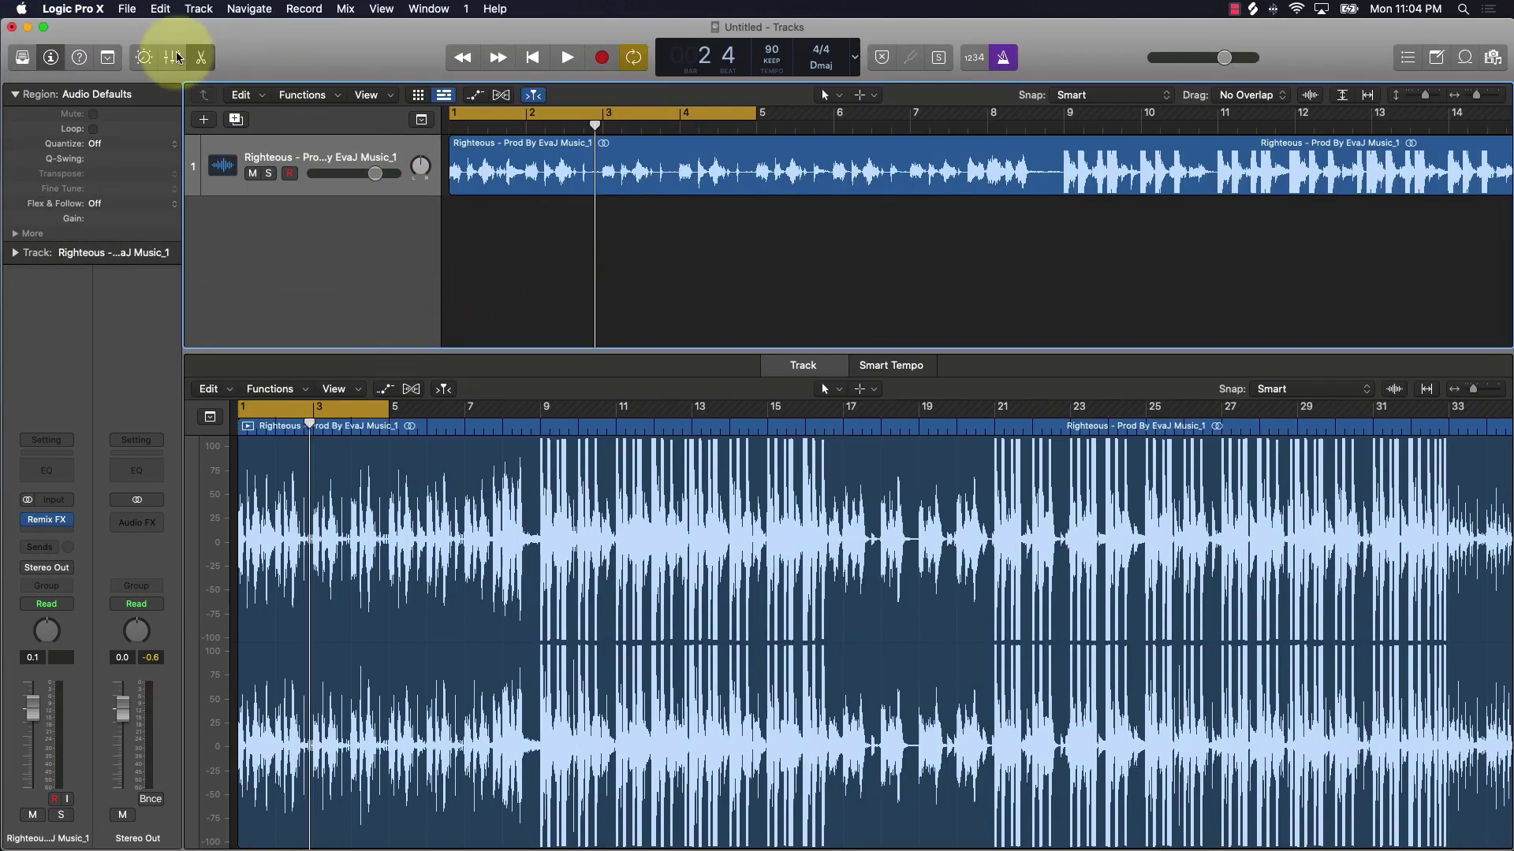
{"action": "left_click", "coordinate": [203, 58]}
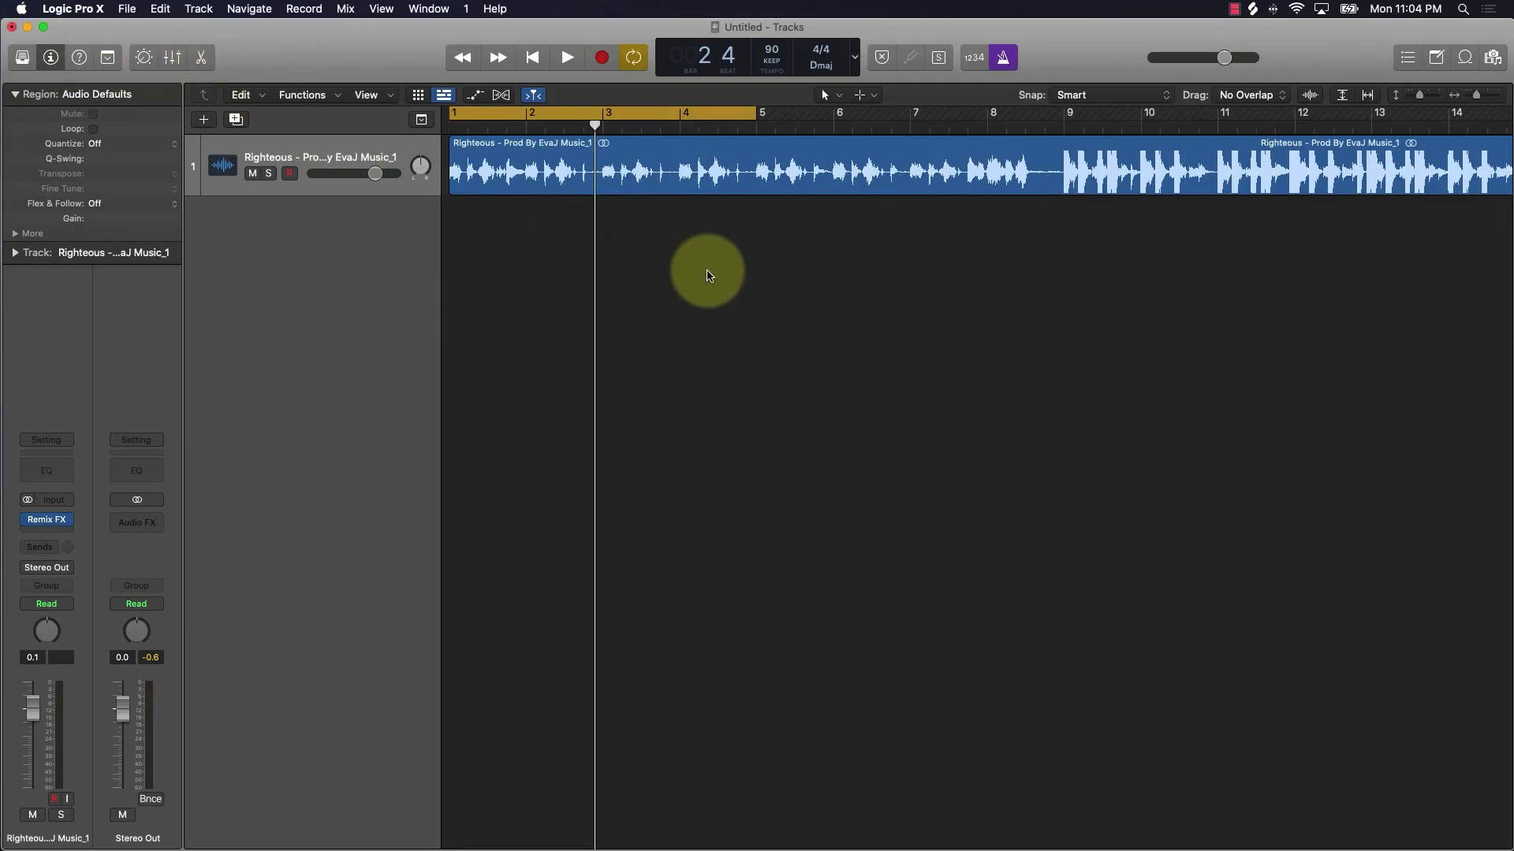
Turn off the cycle range and split the Righteous audio region at bar 9
{"action": "left_click", "coordinate": [635, 115]}
{"action": "left_click", "coordinate": [1063, 127]}
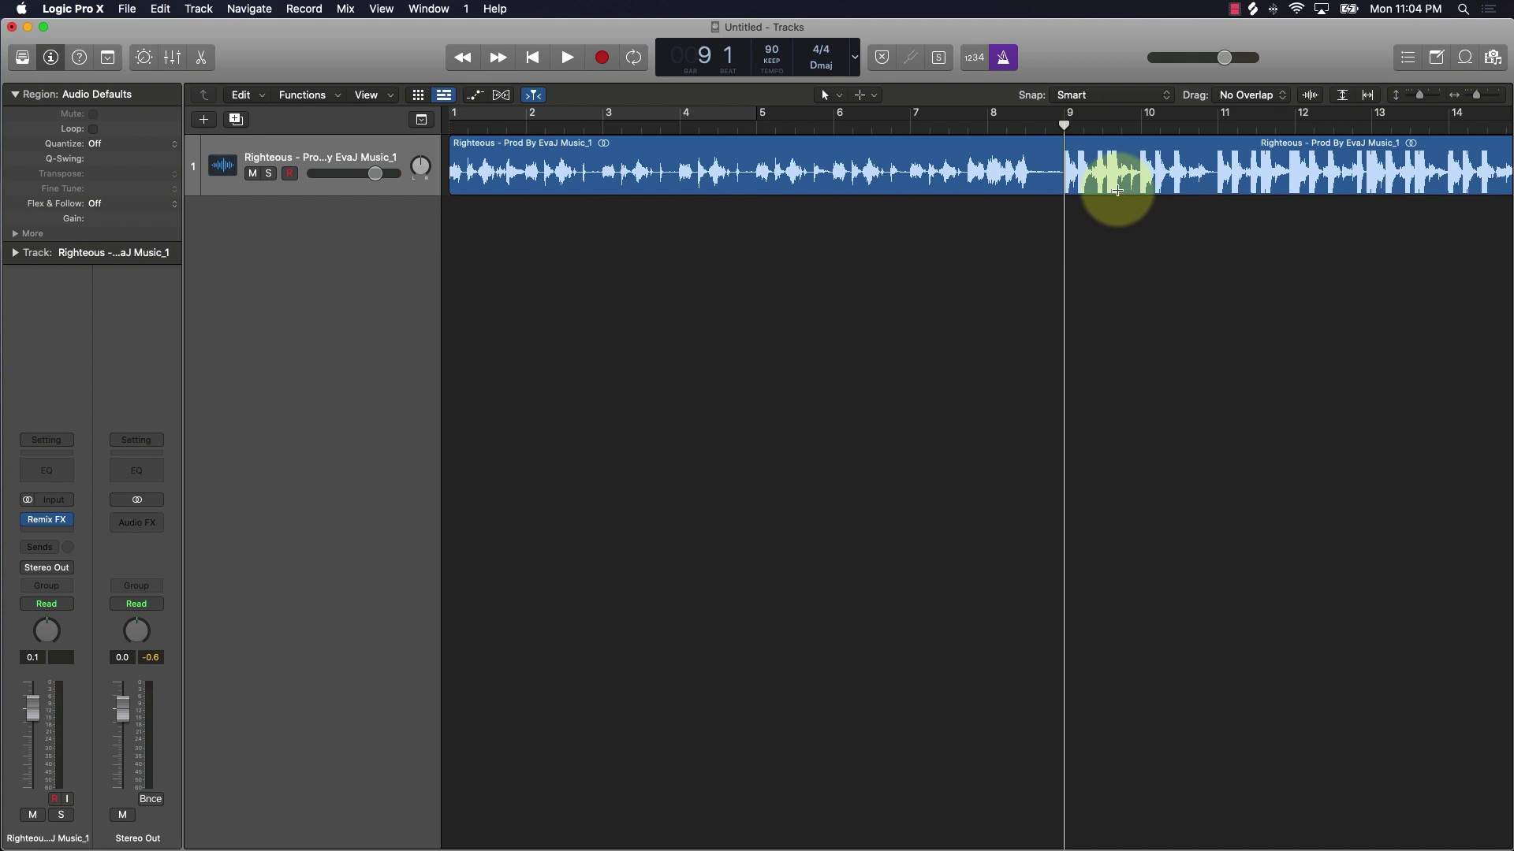
{"action": "left_click", "coordinate": [1088, 169]}
{"action": "left_click", "coordinate": [1145, 250]}
{"action": "left_click", "coordinate": [1118, 178]}
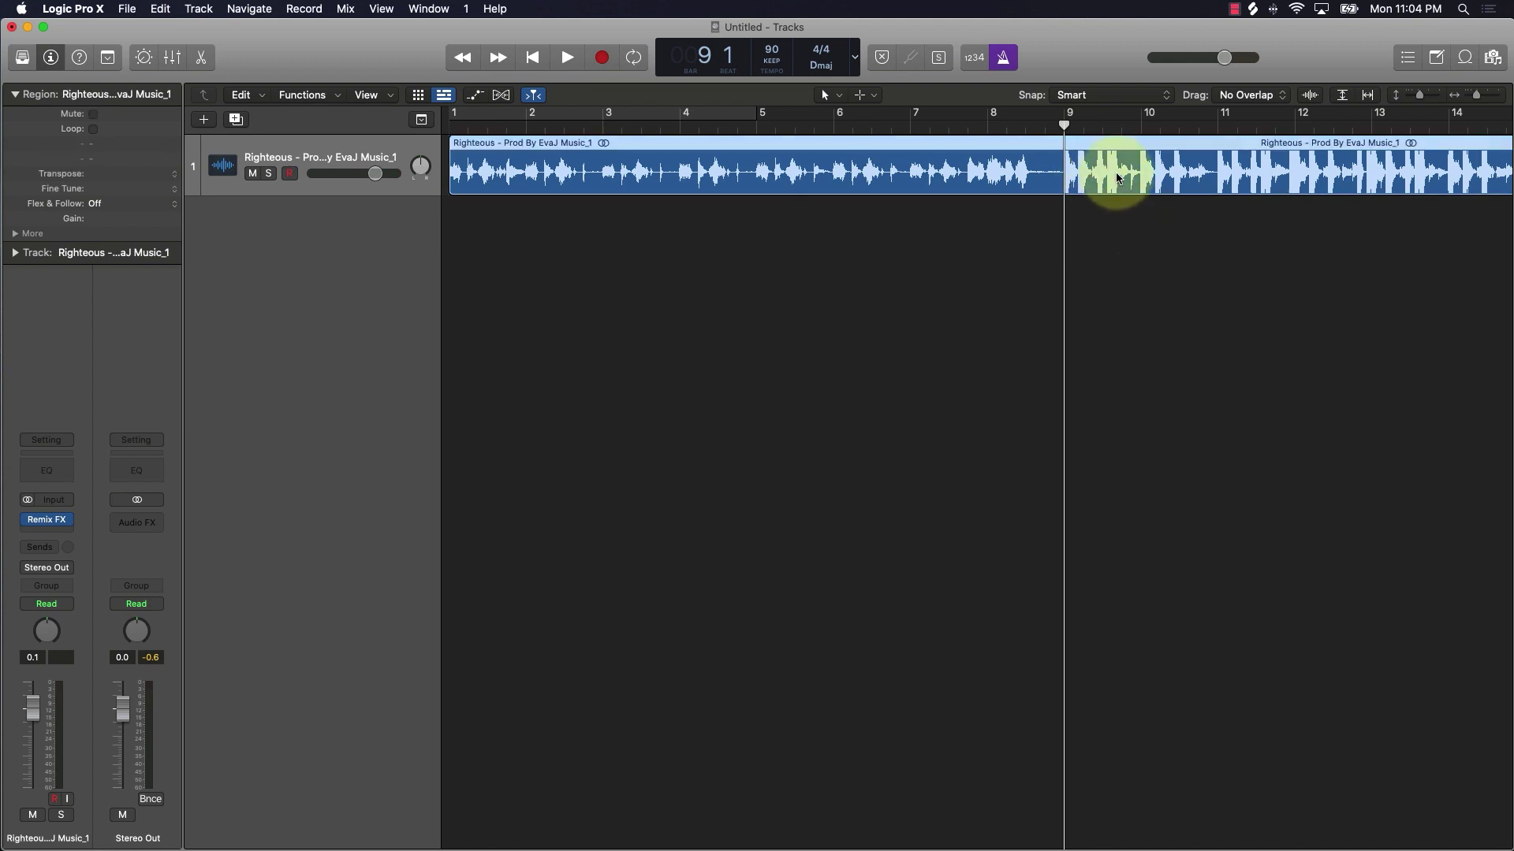
{"action": "left_click", "coordinate": [1116, 173]}
Split the remaining Righteous audio region at bar 17
{"action": "scroll", "coordinate": [1135, 169], "scroll_direction": "right", "scroll_amount": 10}
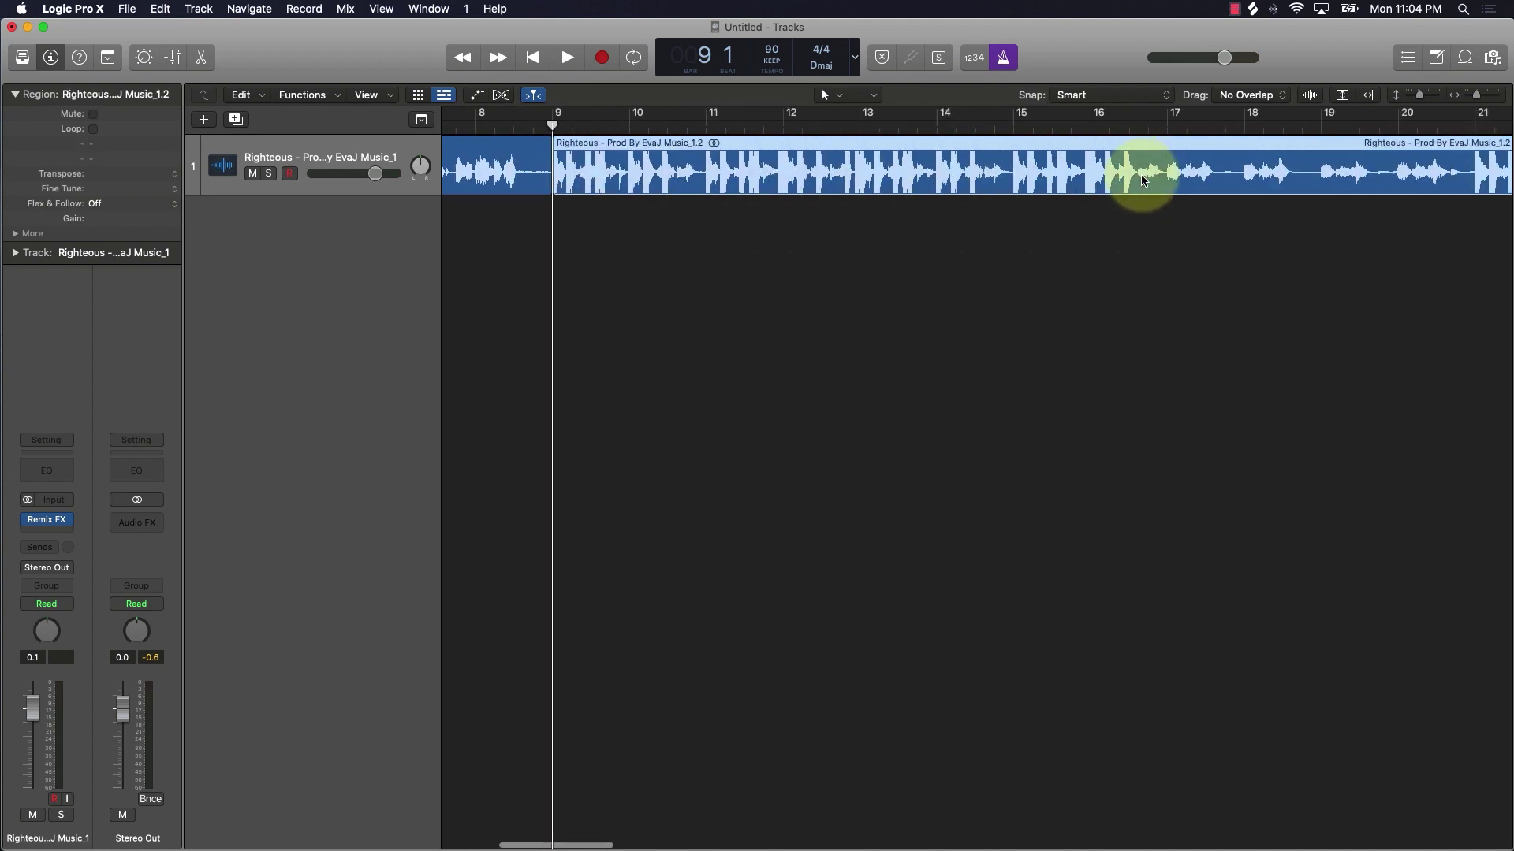
{"action": "left_click", "coordinate": [1167, 126]}
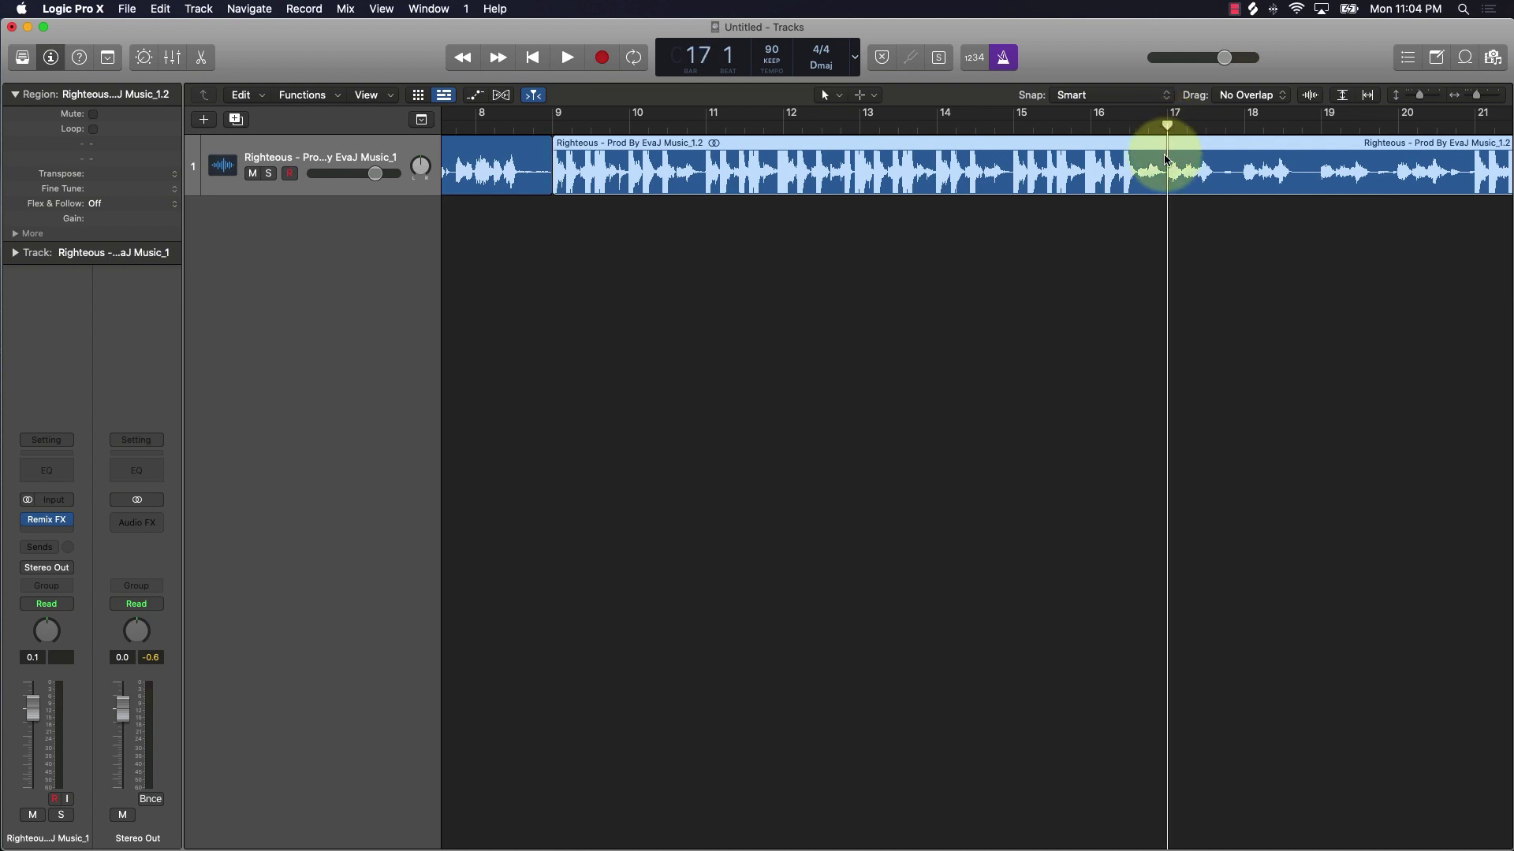
{"action": "left_click", "coordinate": [1167, 162]}
{"action": "scroll", "coordinate": [716, 226], "scroll_direction": "left", "scroll_amount": 6}
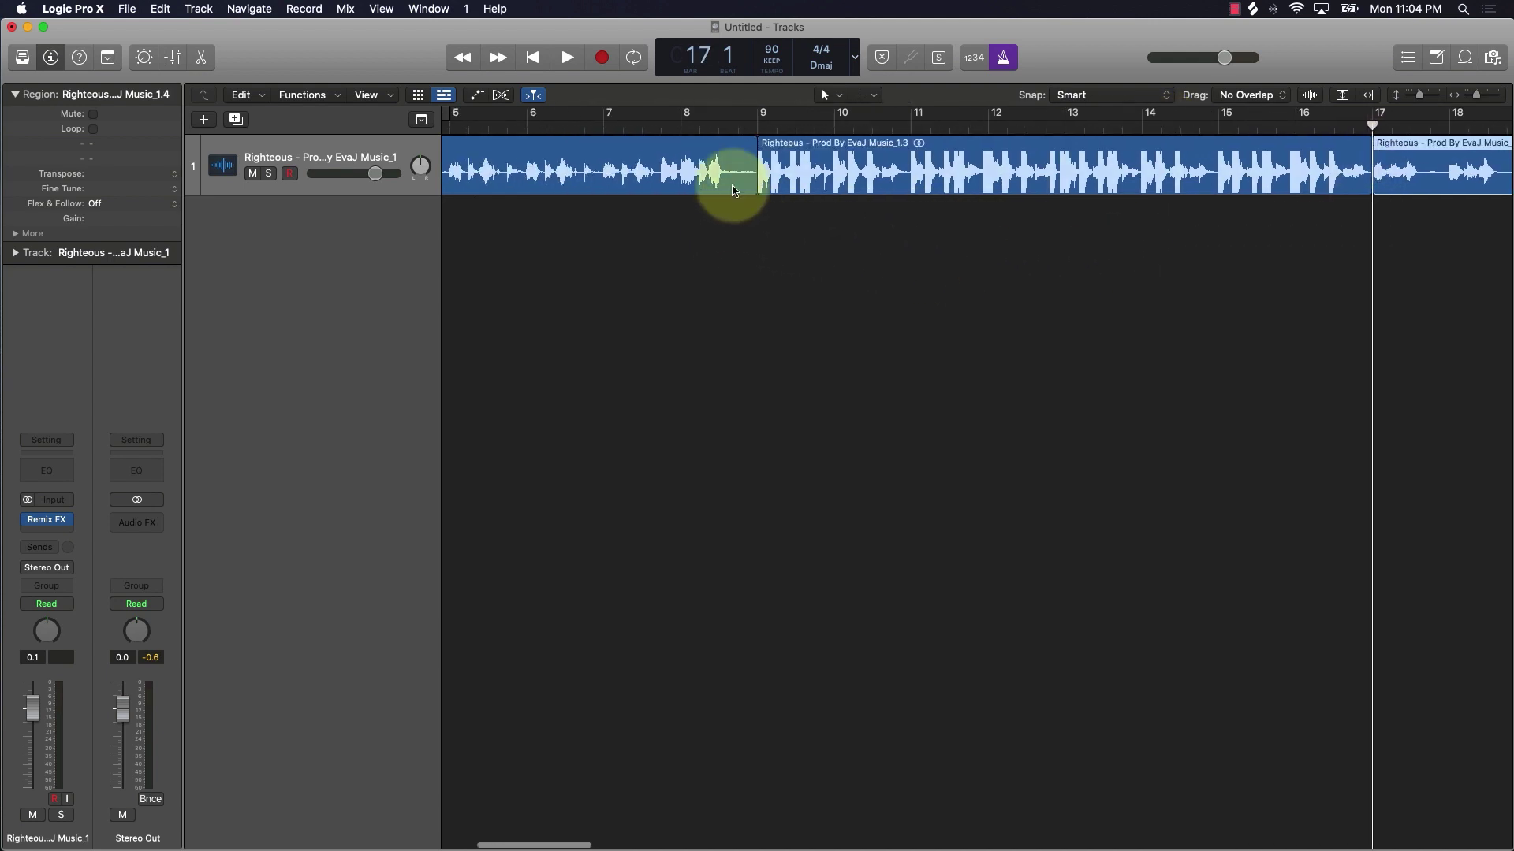
Audition the separated audio section from bar 9 and deselect all regions
{"action": "left_click", "coordinate": [757, 126]}
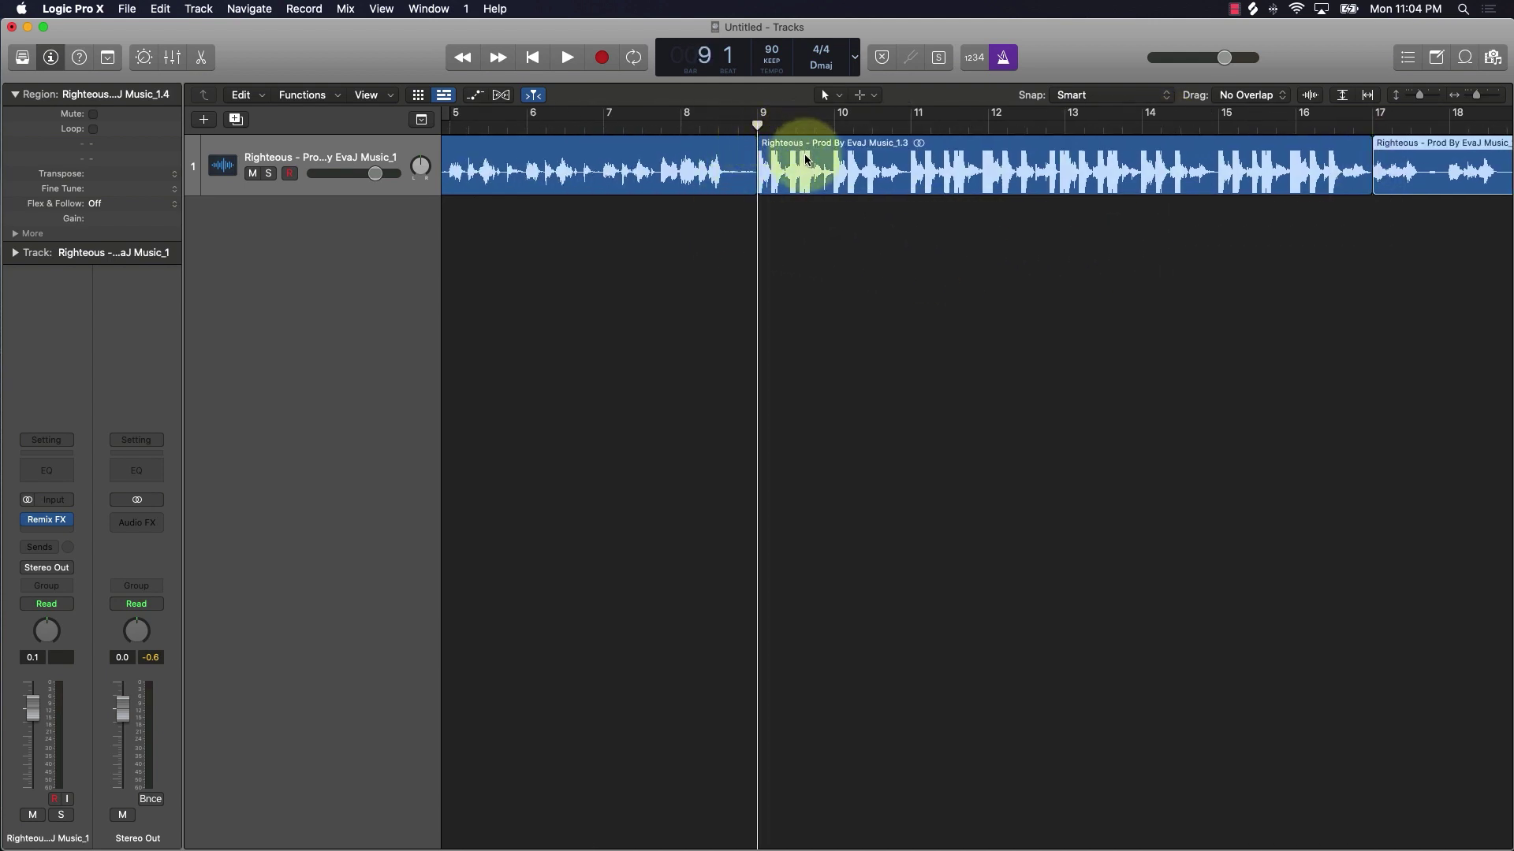
{"action": "key", "text": "space"}
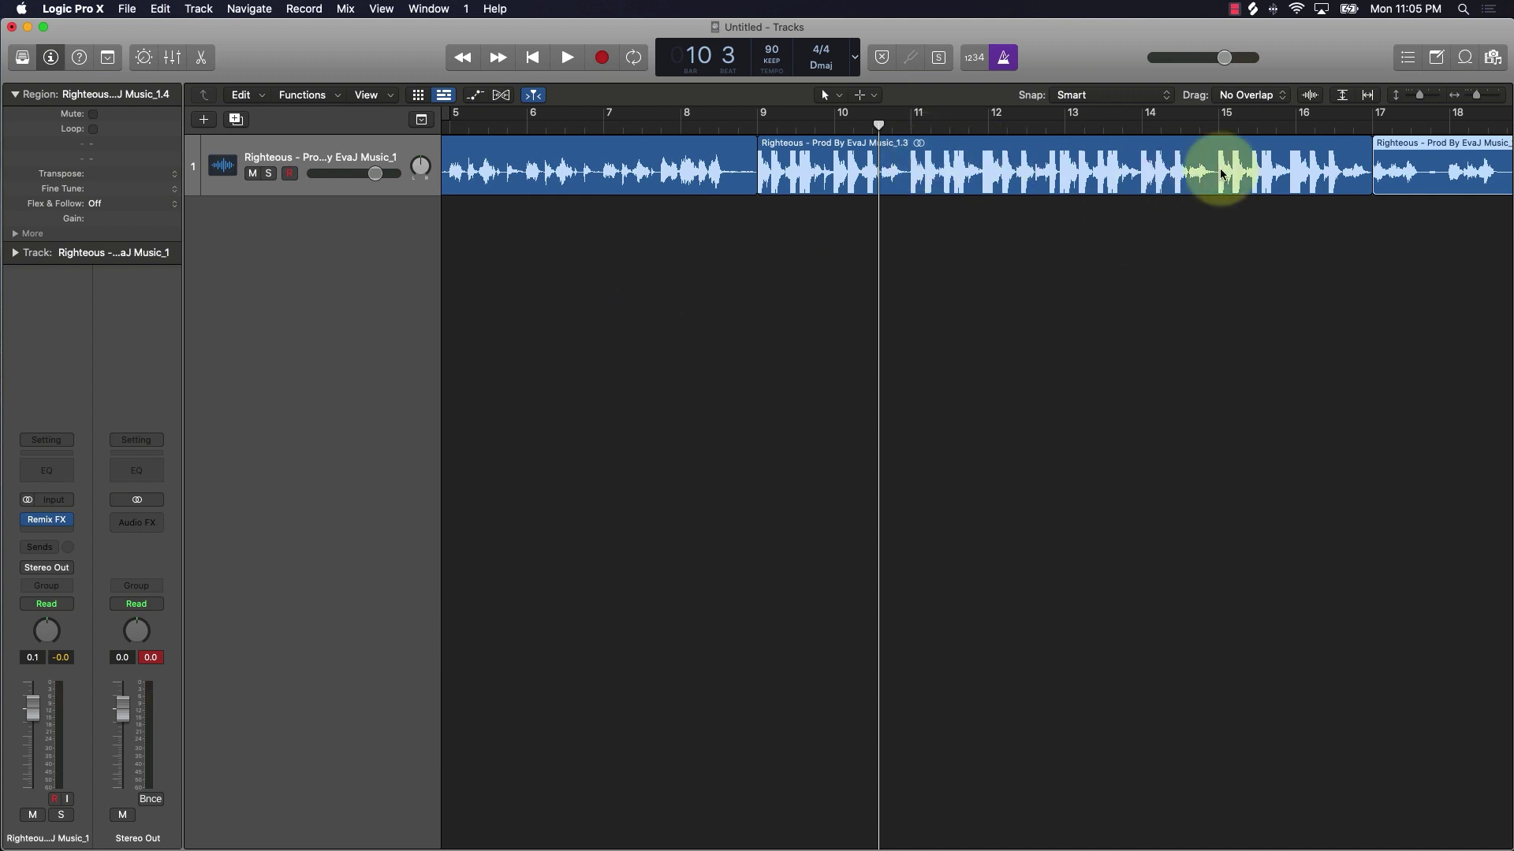
{"action": "left_click", "coordinate": [1347, 310]}
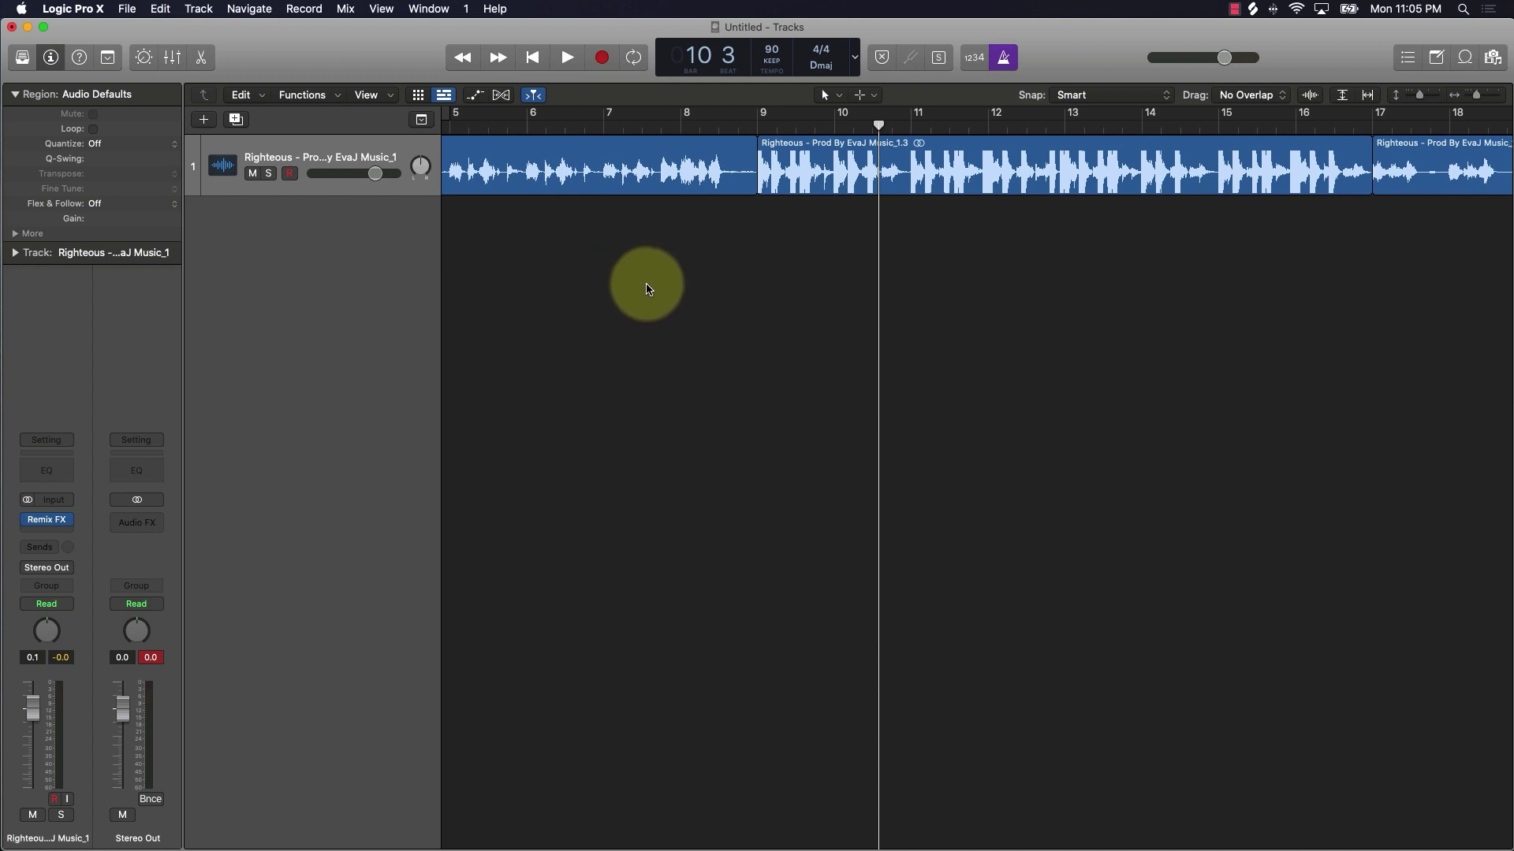
Create a Quick Sampler instrument track from the audio region spanning bars 9 to 17, placed below the audio track
{"action": "scroll", "coordinate": [634, 295], "scroll_direction": "left", "scroll_amount": 5}
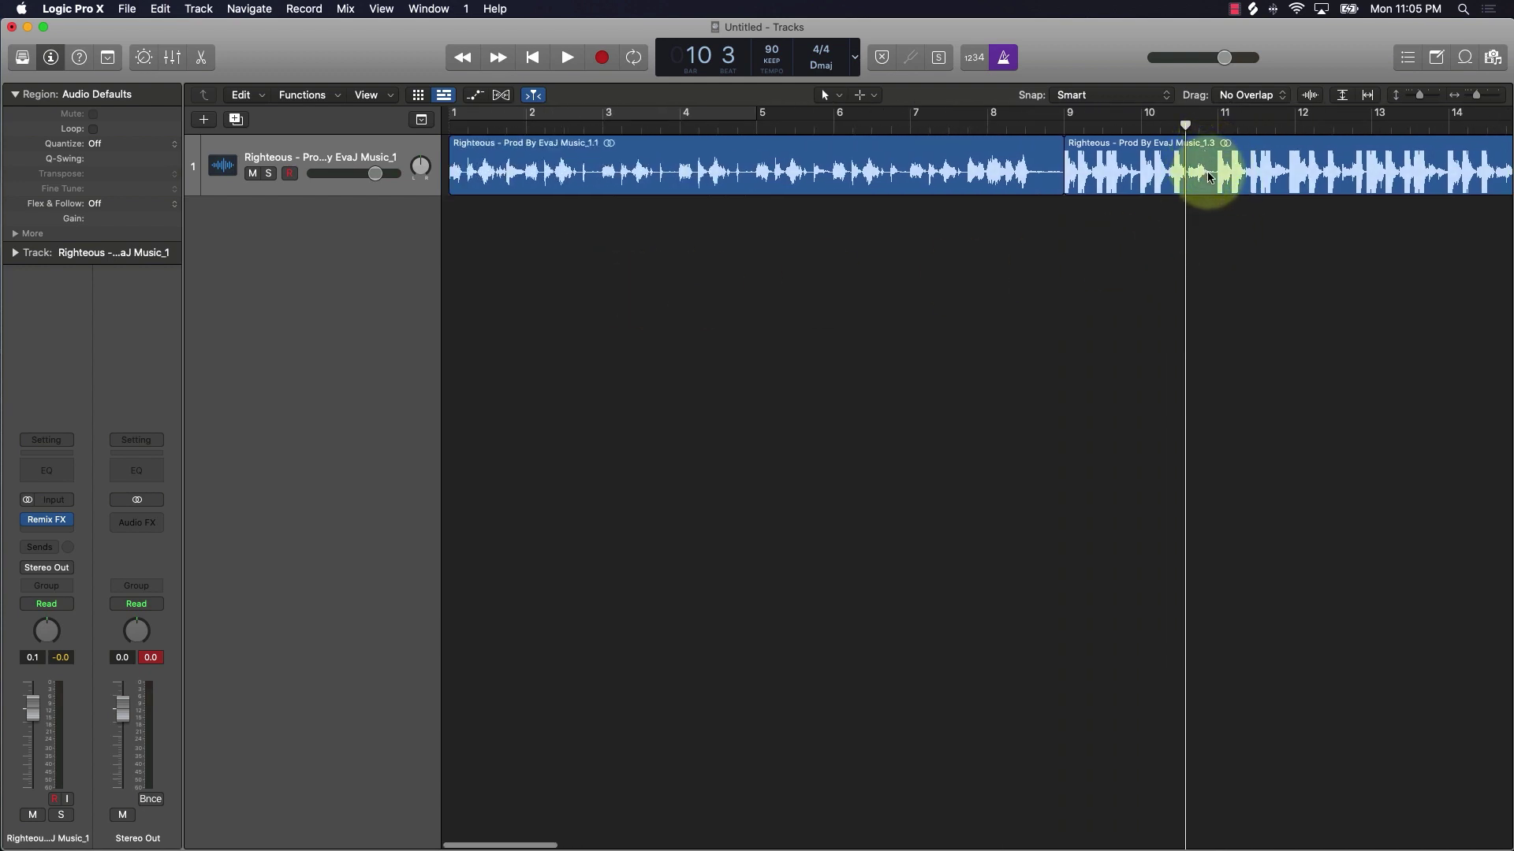
{"action": "left_click_drag", "start_coordinate": [1208, 178], "coordinate": [394, 207]}
{"action": "left_click_drag", "start_coordinate": [302, 495], "coordinate": [327, 326]}
{"action": "left_click_drag", "start_coordinate": [317, 273], "coordinate": [352, 259]}
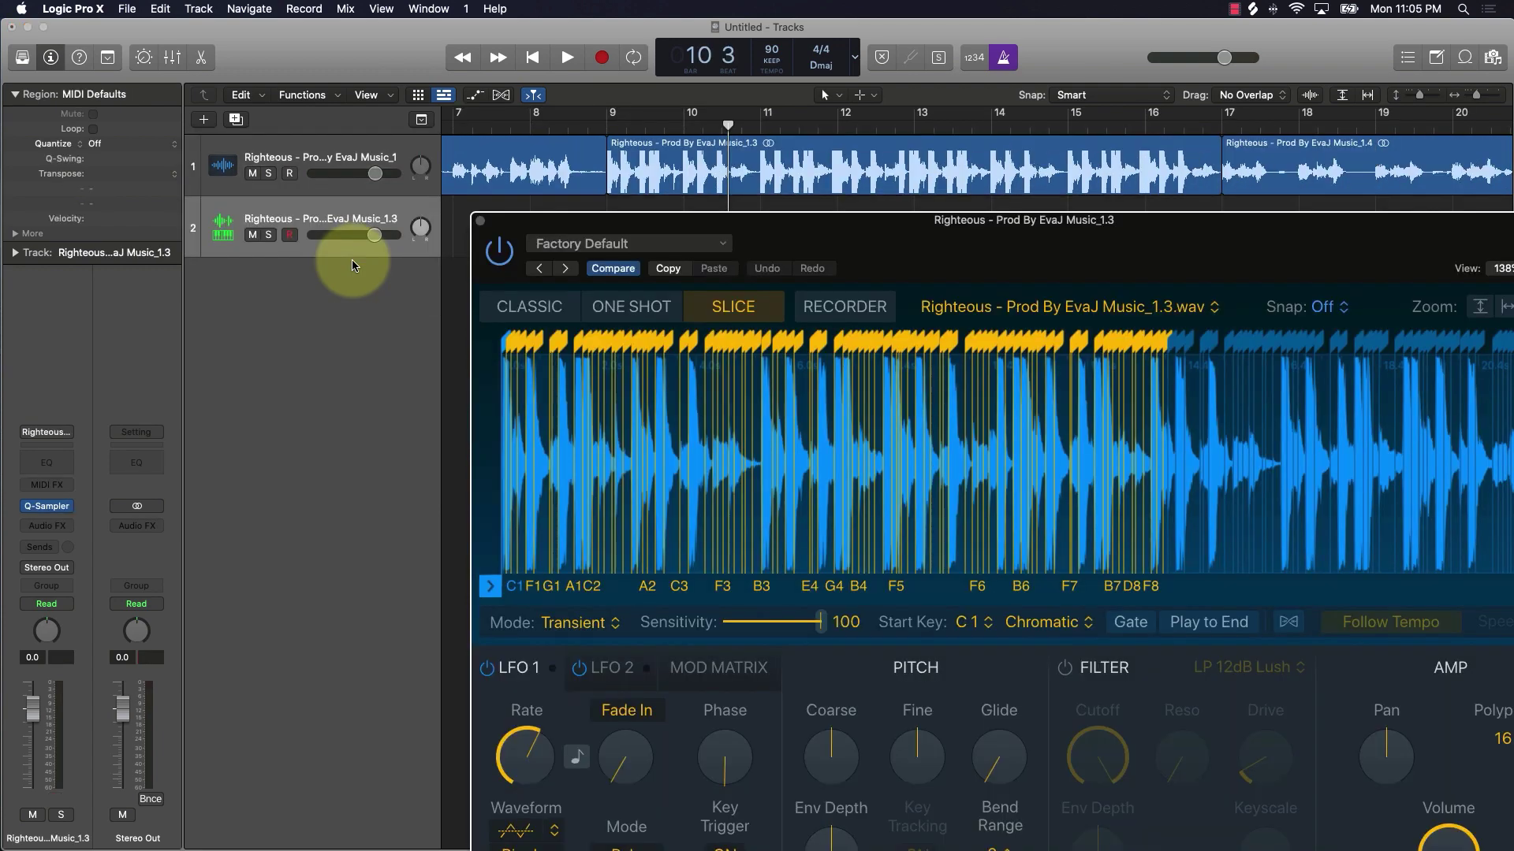
Reposition the Quick Sampler window to uncover its controls and the track mute controls, and mute the Righteous audio track
{"action": "left_click_drag", "start_coordinate": [899, 231], "coordinate": [725, 154]}
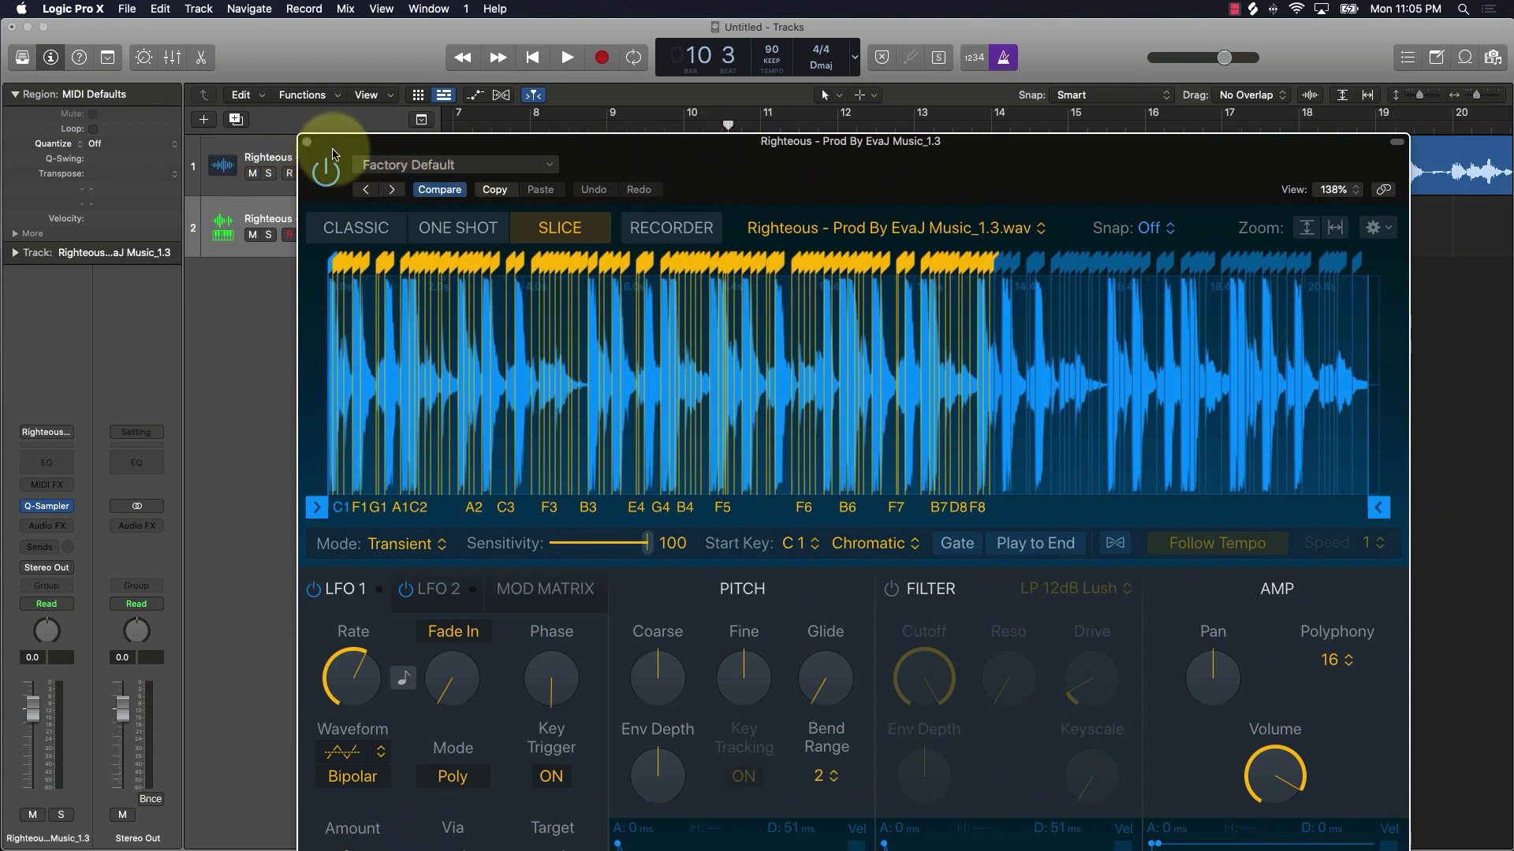
{"action": "left_click_drag", "start_coordinate": [331, 153], "coordinate": [373, 144]}
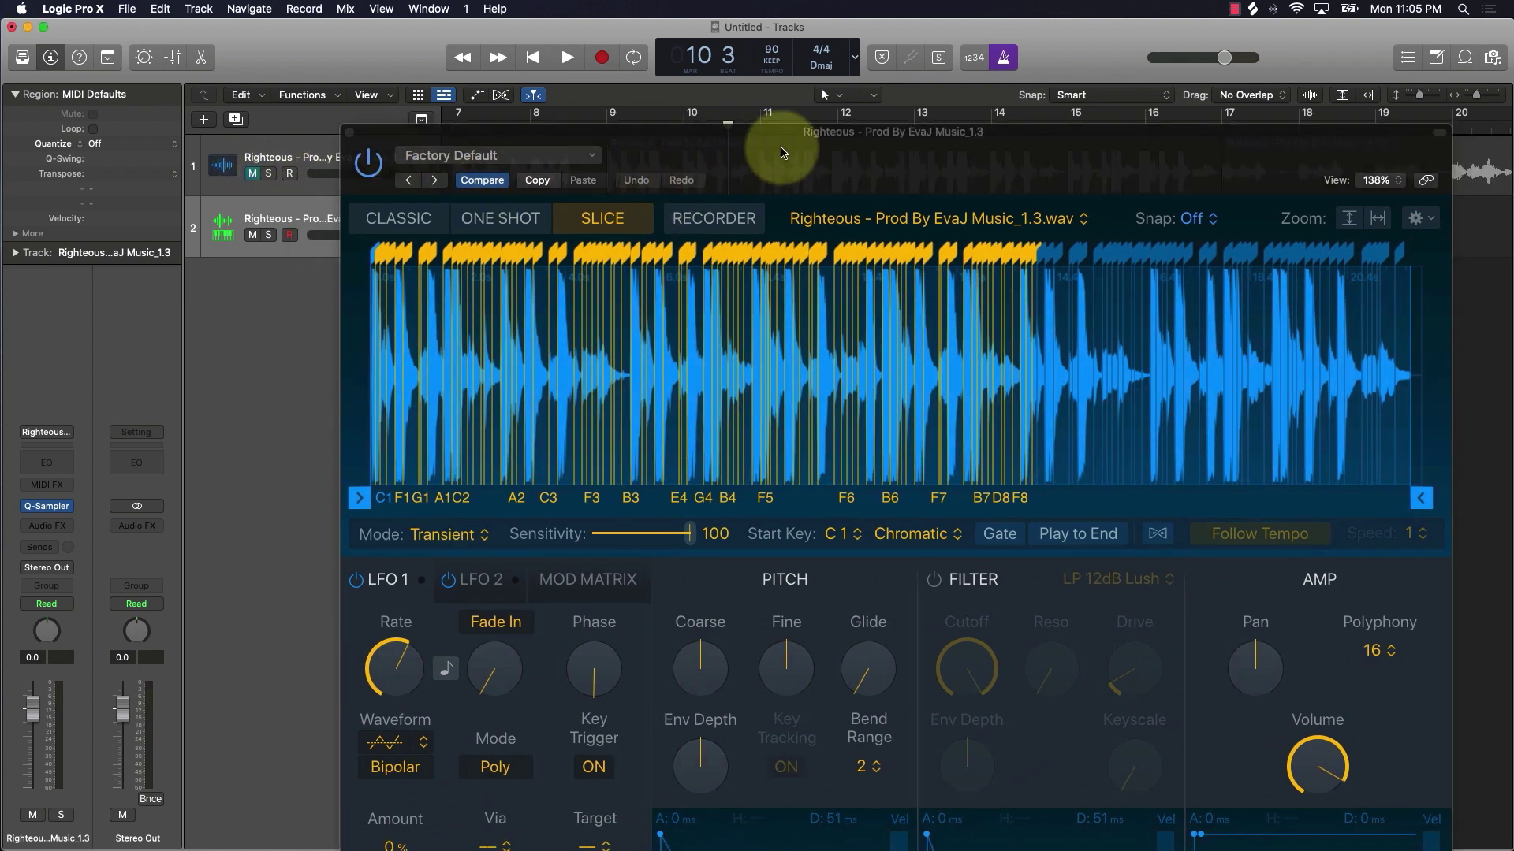
Lower the Quick Sampler slice transient sensitivity to 33 and enable Flex with Follow Tempo for the sample
{"action": "left_click_drag", "start_coordinate": [781, 145], "coordinate": [674, 124]}
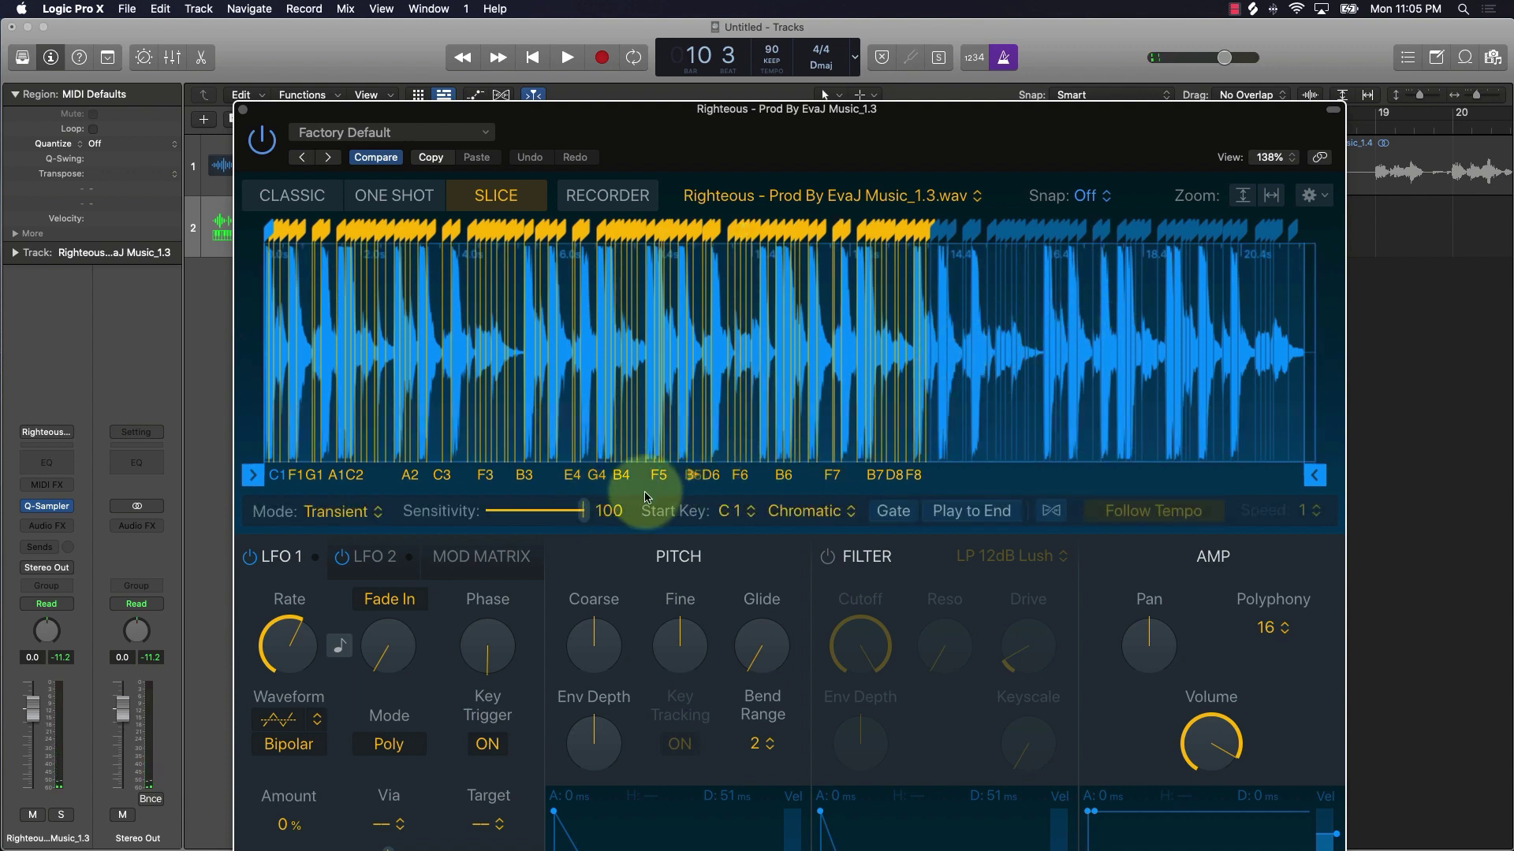
{"action": "left_click_drag", "start_coordinate": [582, 514], "coordinate": [535, 517]}
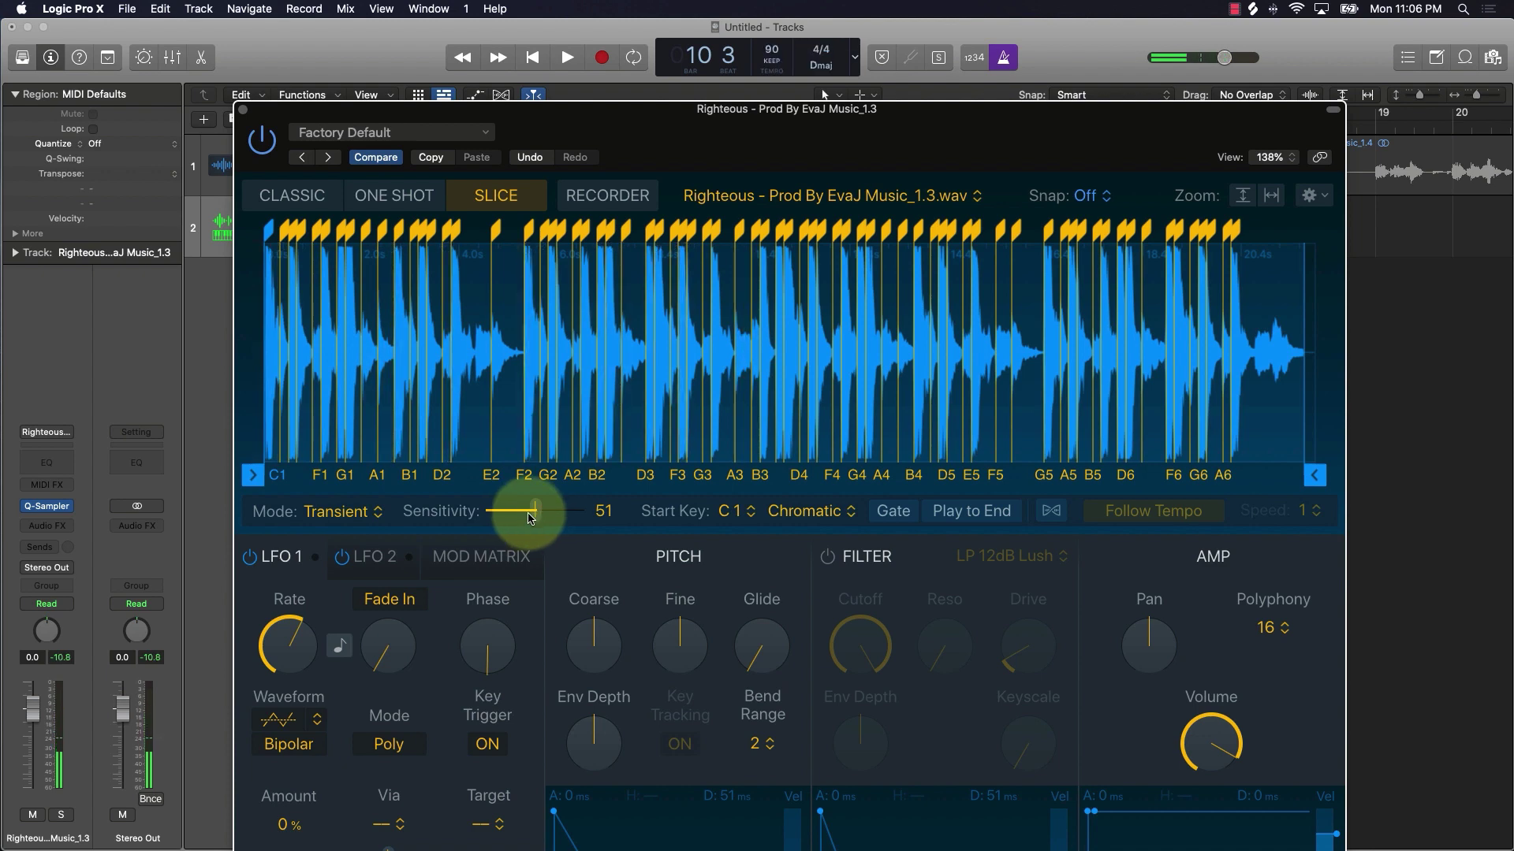
{"action": "left_click", "coordinate": [1051, 511]}
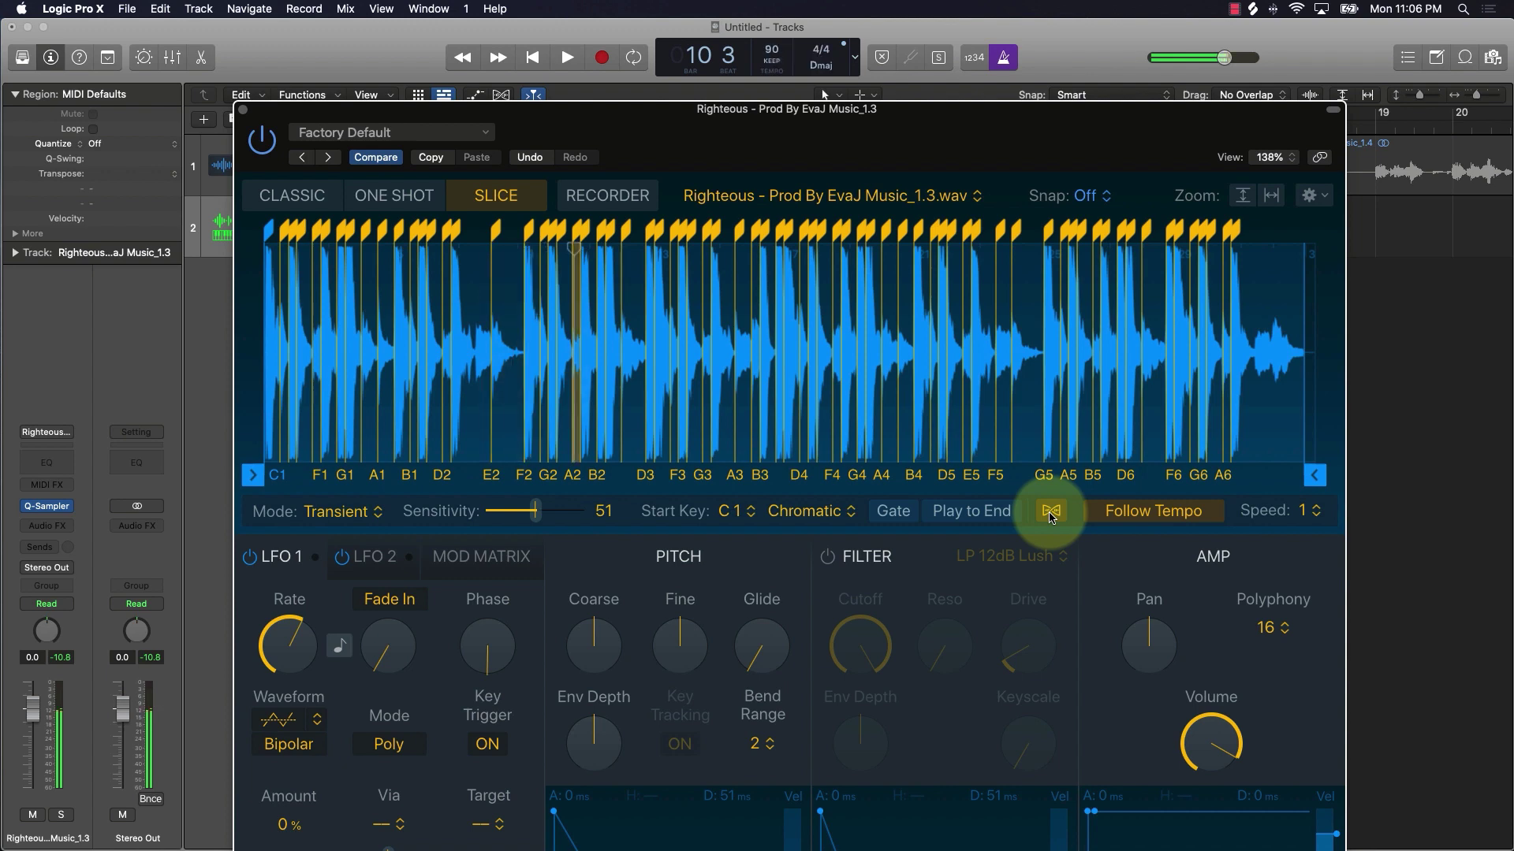
{"action": "left_click", "coordinate": [1050, 512]}
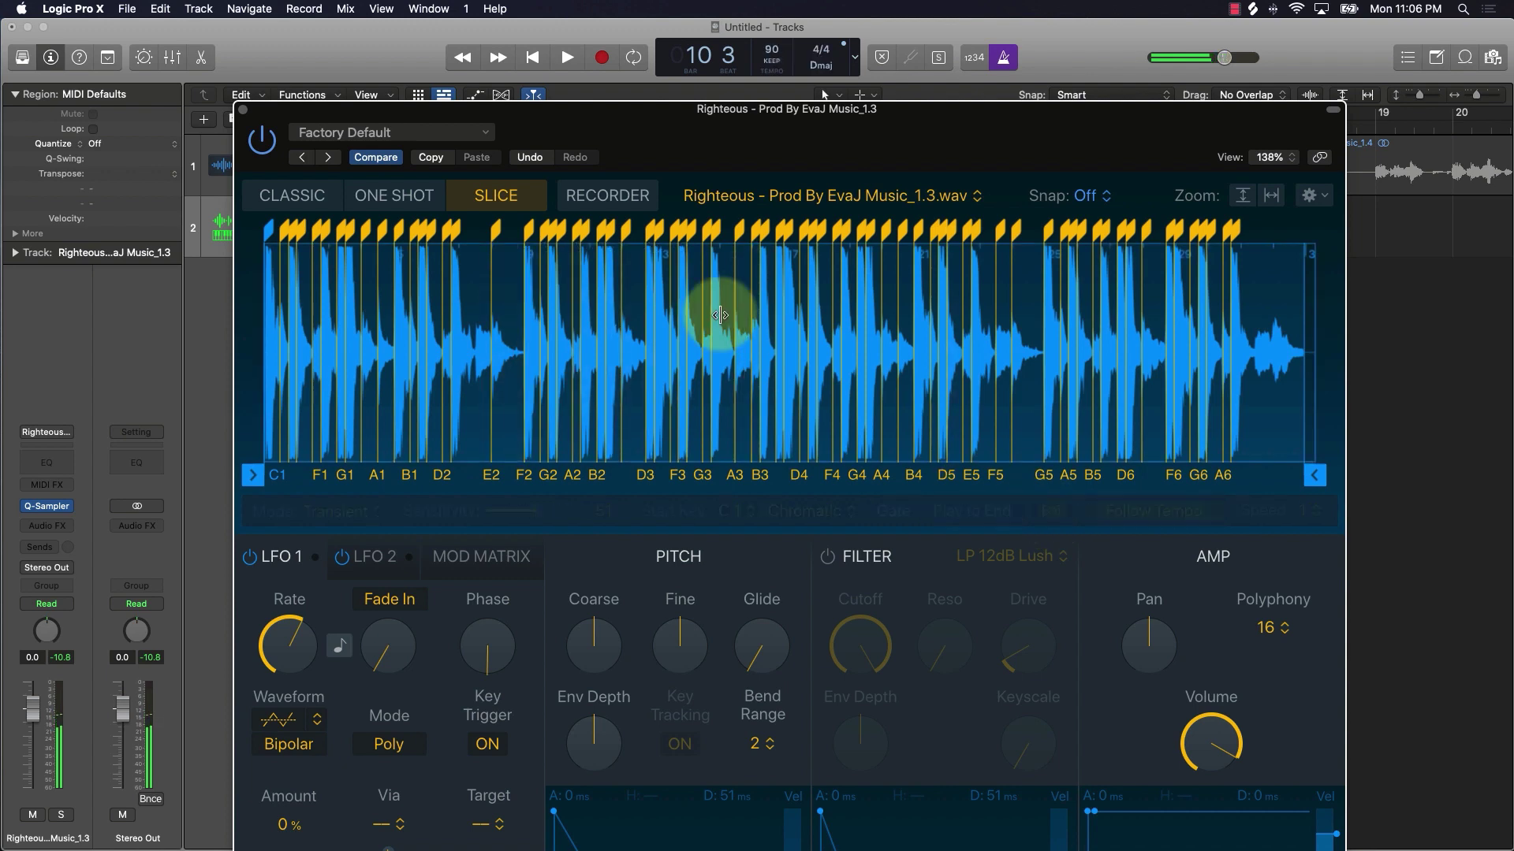
{"action": "left_click_drag", "start_coordinate": [556, 522], "coordinate": [520, 518]}
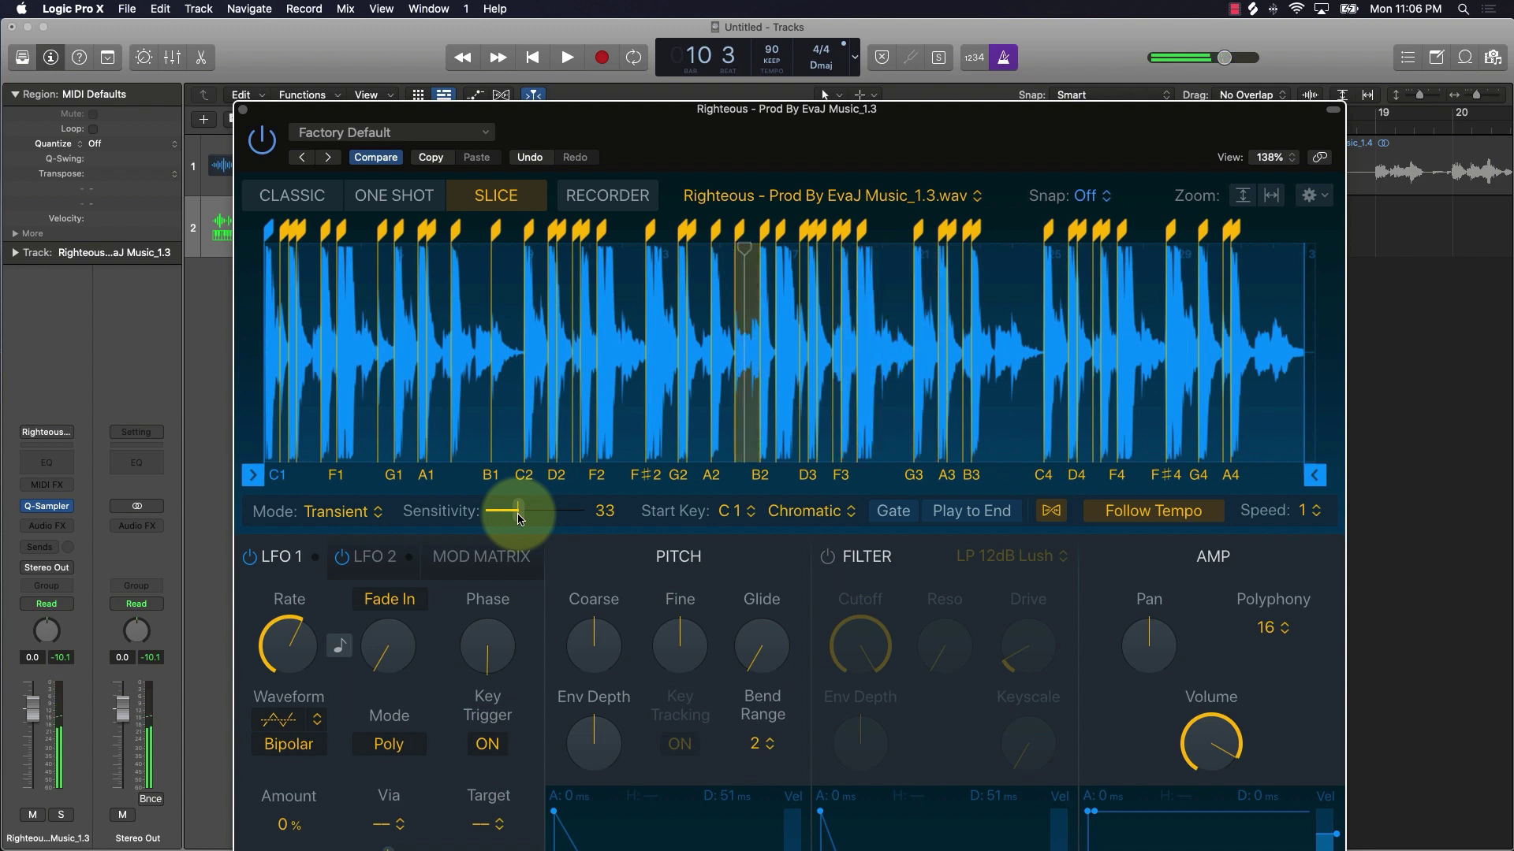
Compare the Classic and One Shot modes on the sample, ending in Classic mode
{"action": "left_click", "coordinate": [292, 195]}
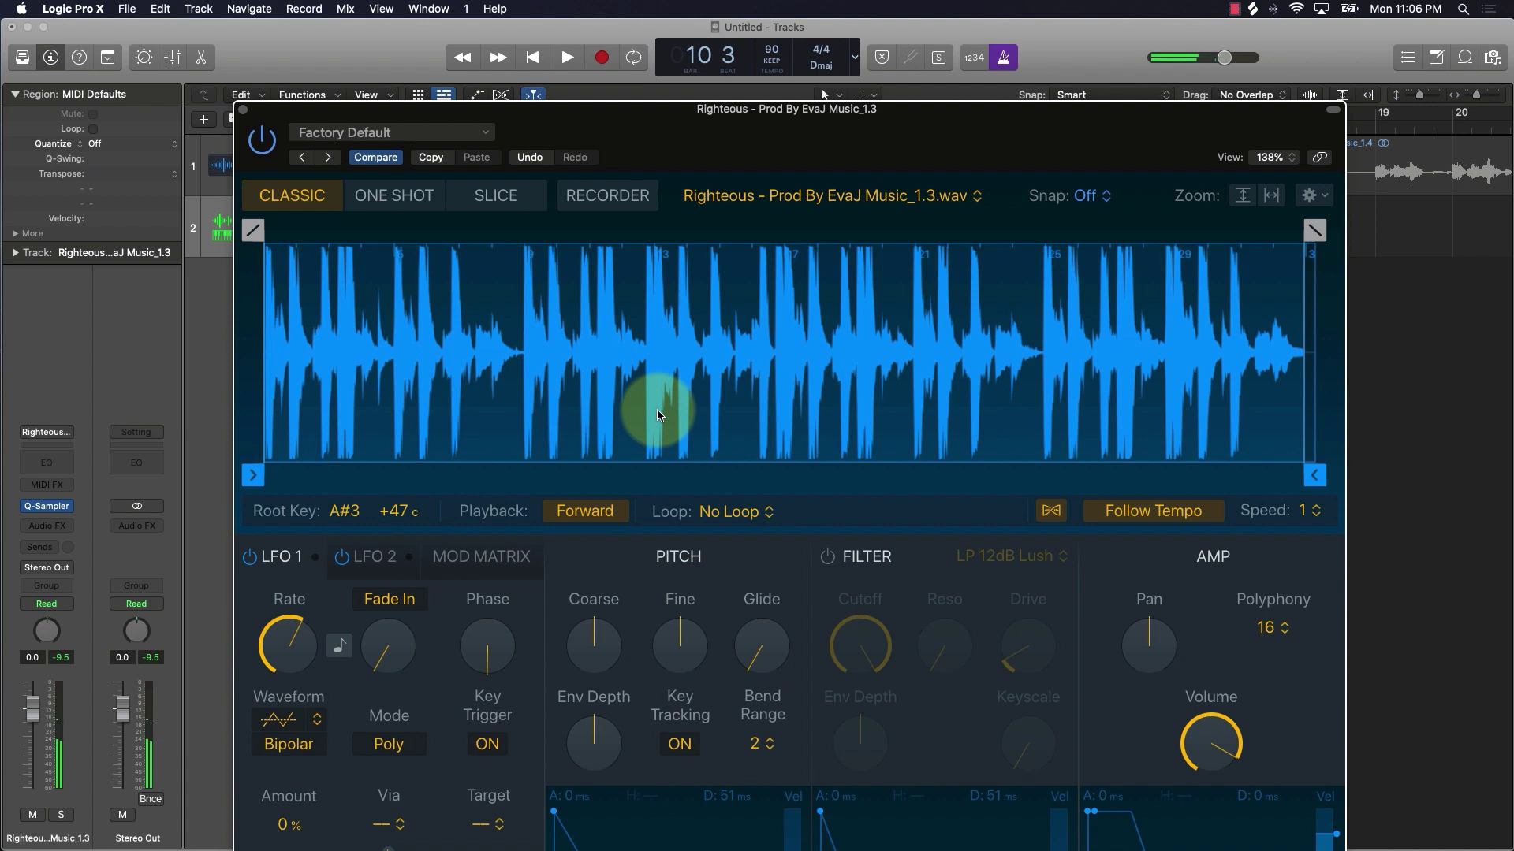
{"action": "left_click", "coordinate": [397, 200]}
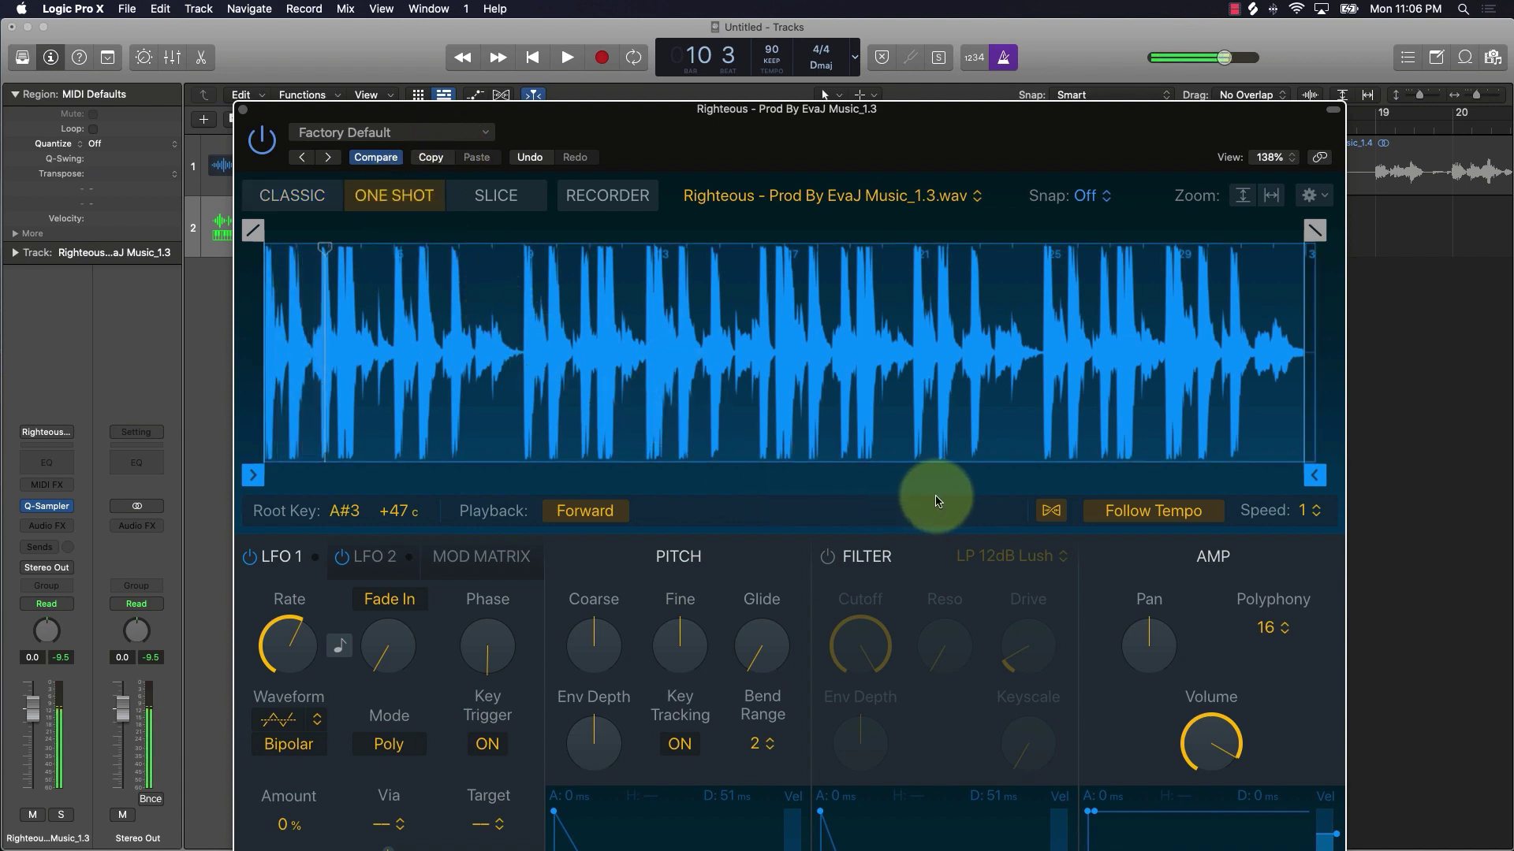
{"action": "left_click", "coordinate": [329, 202]}
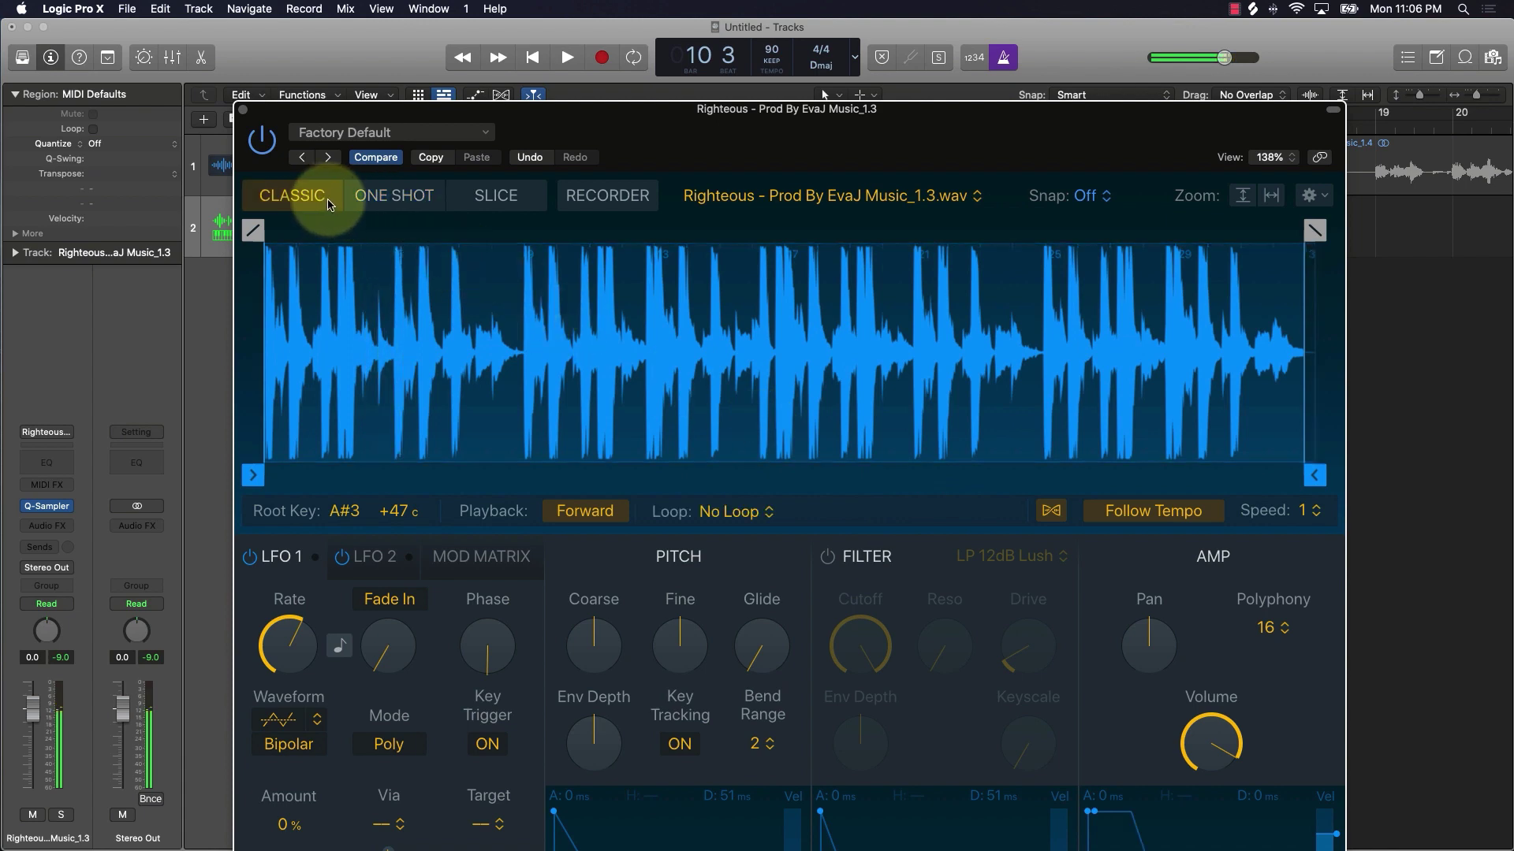
Set the Classic mode playback to Reverse, comparing it with Flex off and on, and close Quick Sampler
{"action": "left_click", "coordinate": [1039, 512]}
{"action": "left_click", "coordinate": [589, 512]}
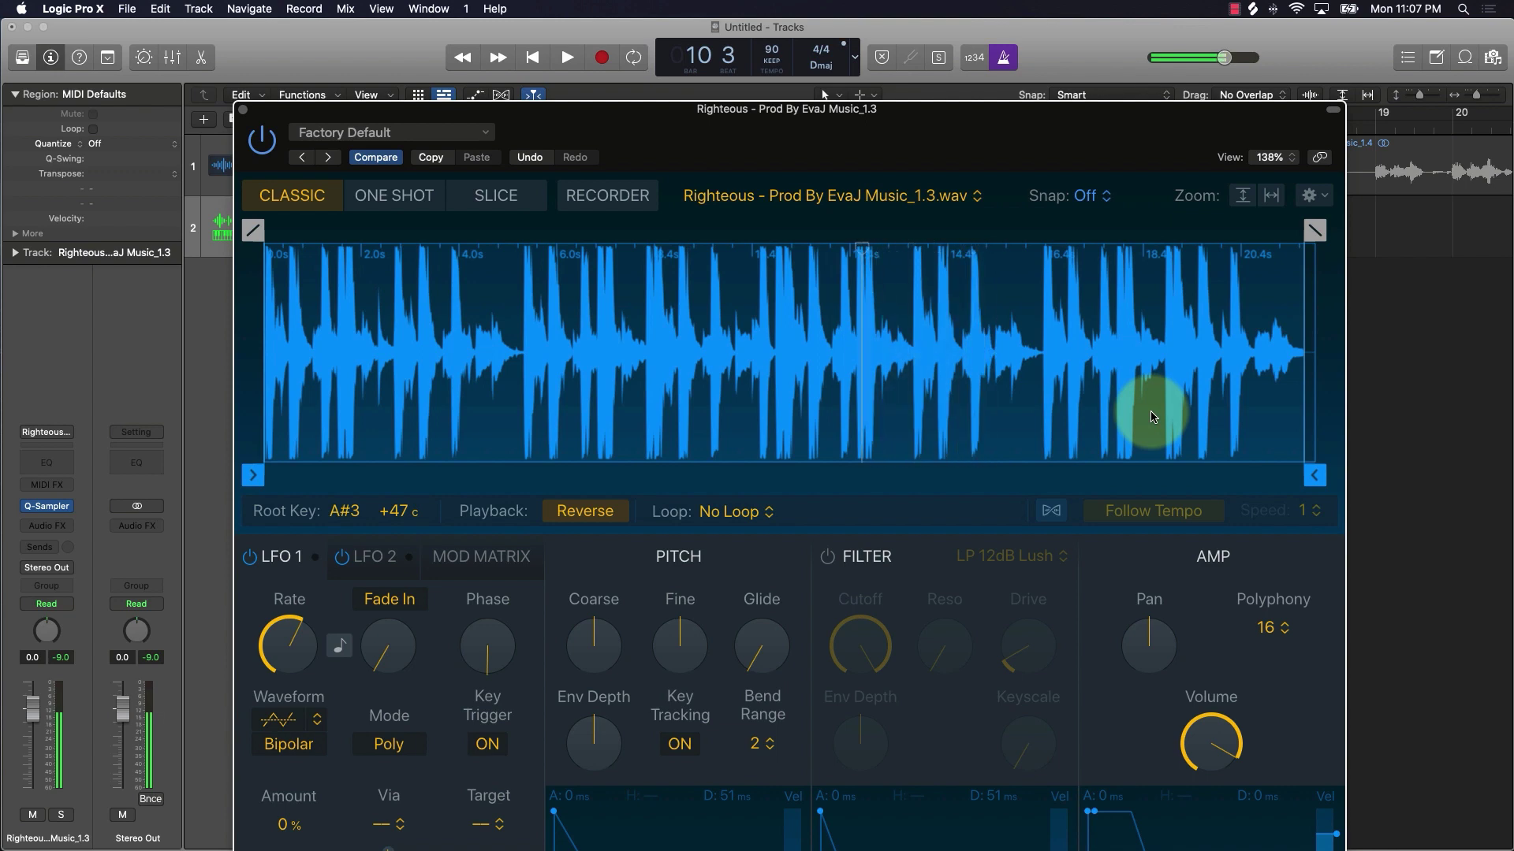
{"action": "left_click", "coordinate": [1051, 511]}
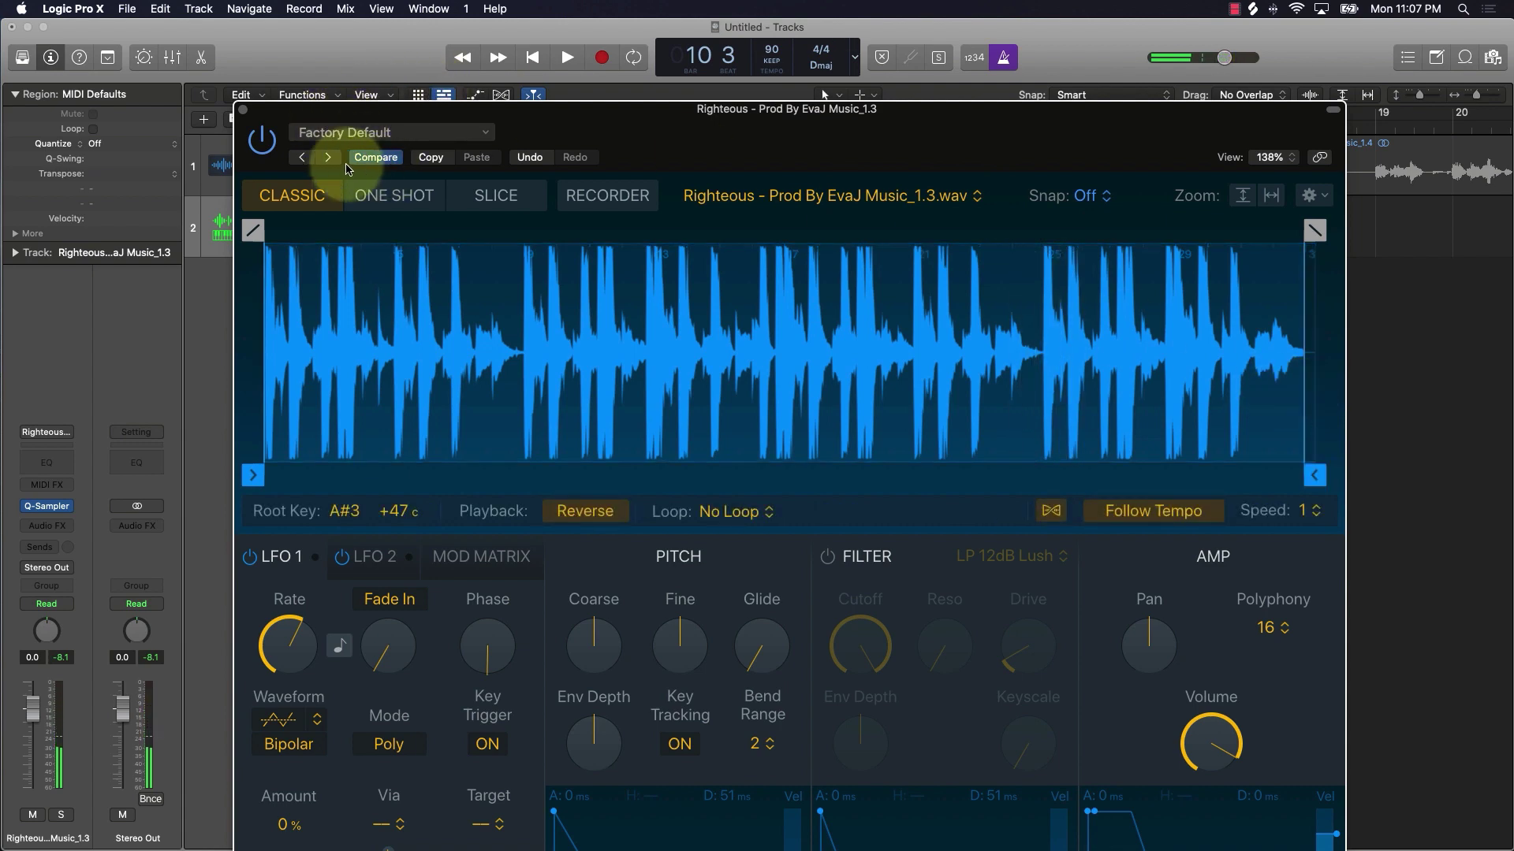
{"action": "left_click", "coordinate": [243, 110]}
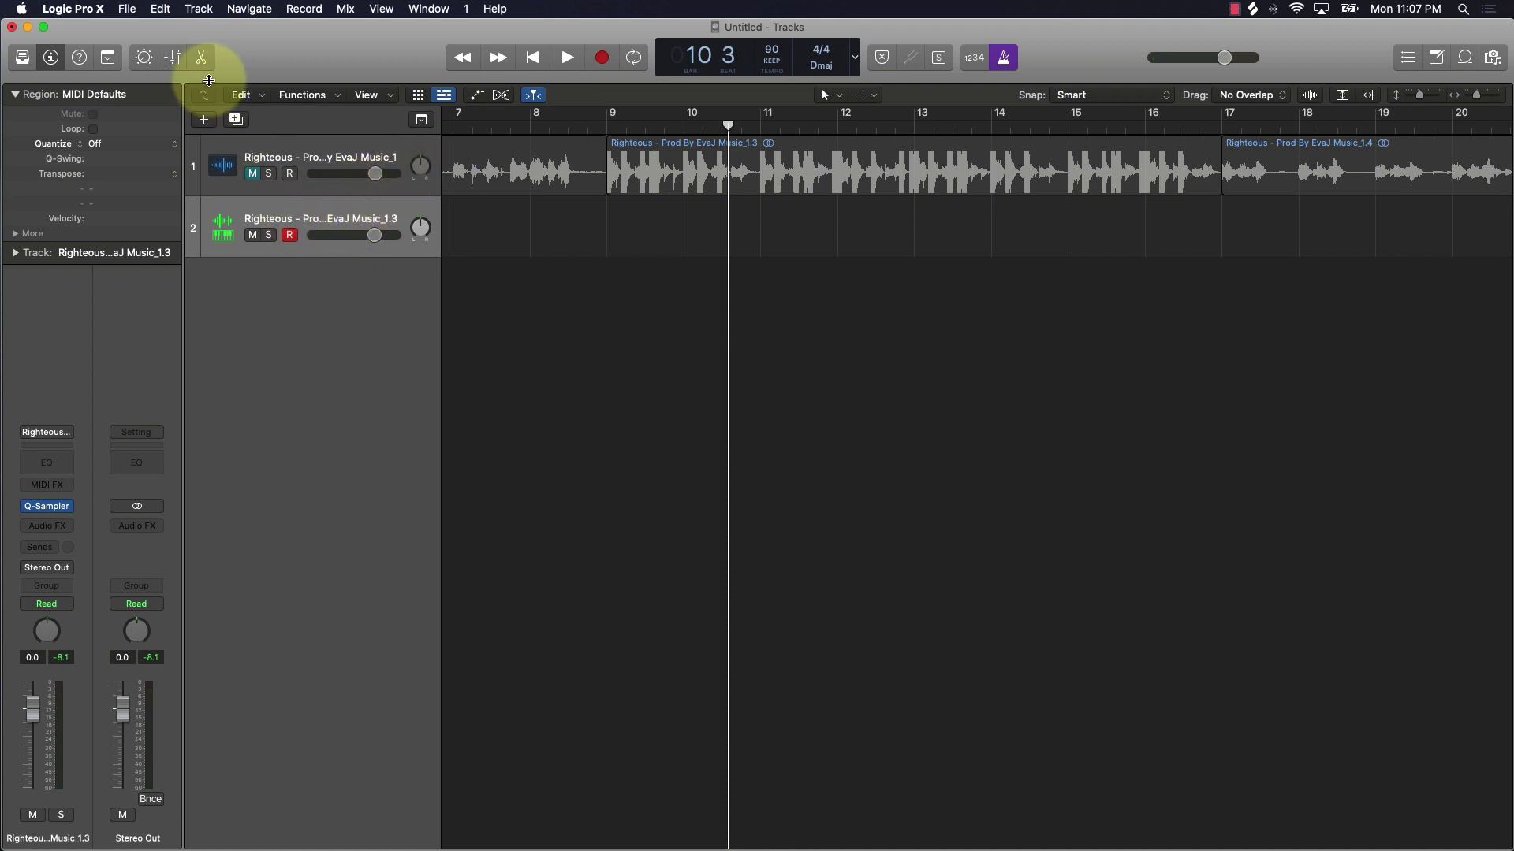
Create one software instrument track using the stereo Sampler (Multi-Sample) instrument
{"action": "left_click", "coordinate": [203, 119]}
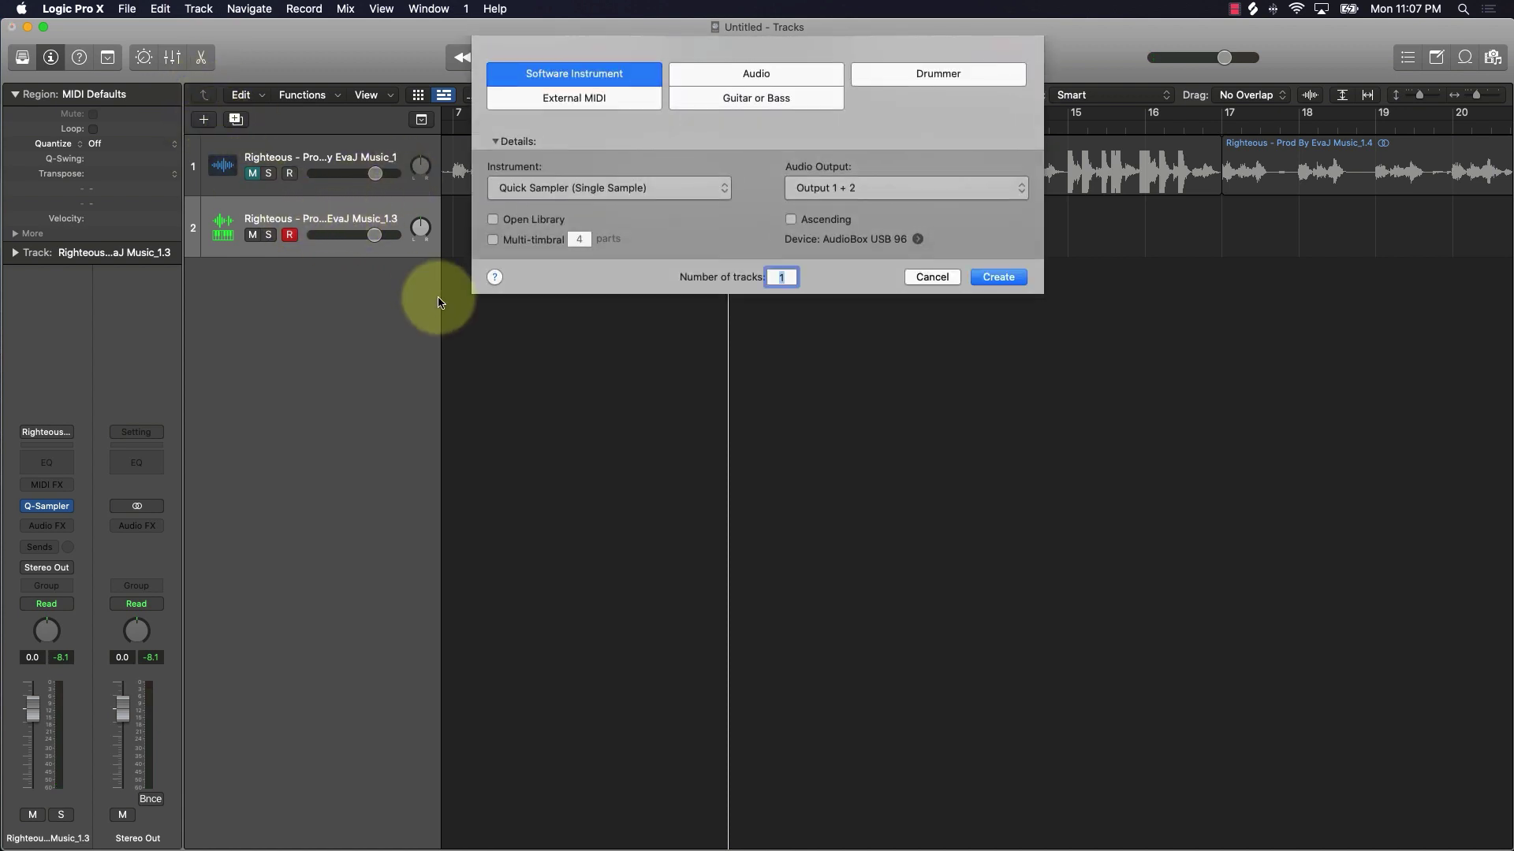
{"action": "left_click", "coordinate": [575, 189]}
{"action": "mouse_move", "coordinate": [581, 398]}
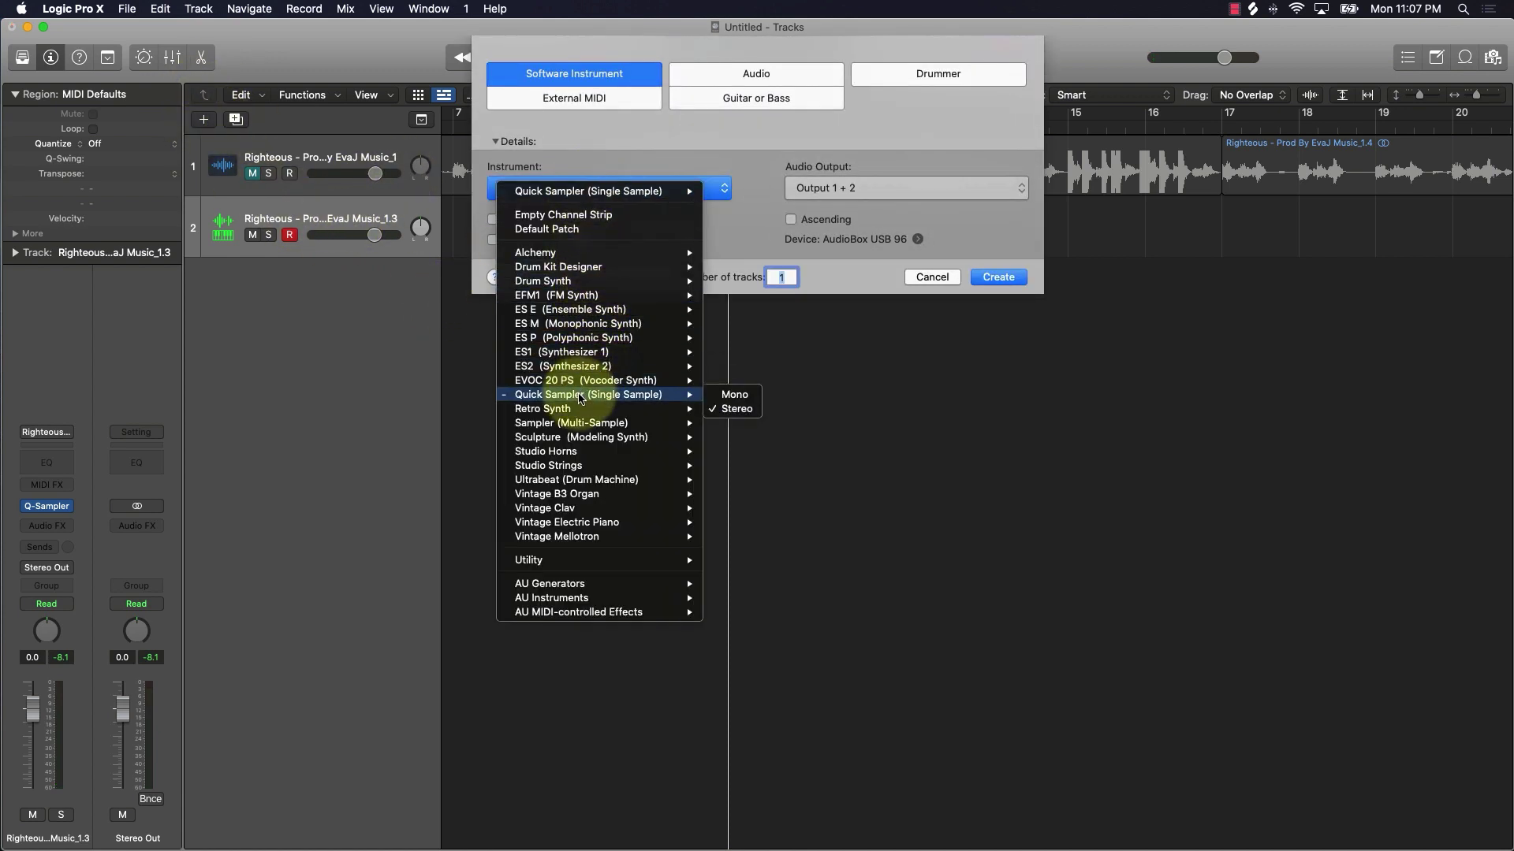
{"action": "mouse_move", "coordinate": [670, 422]}
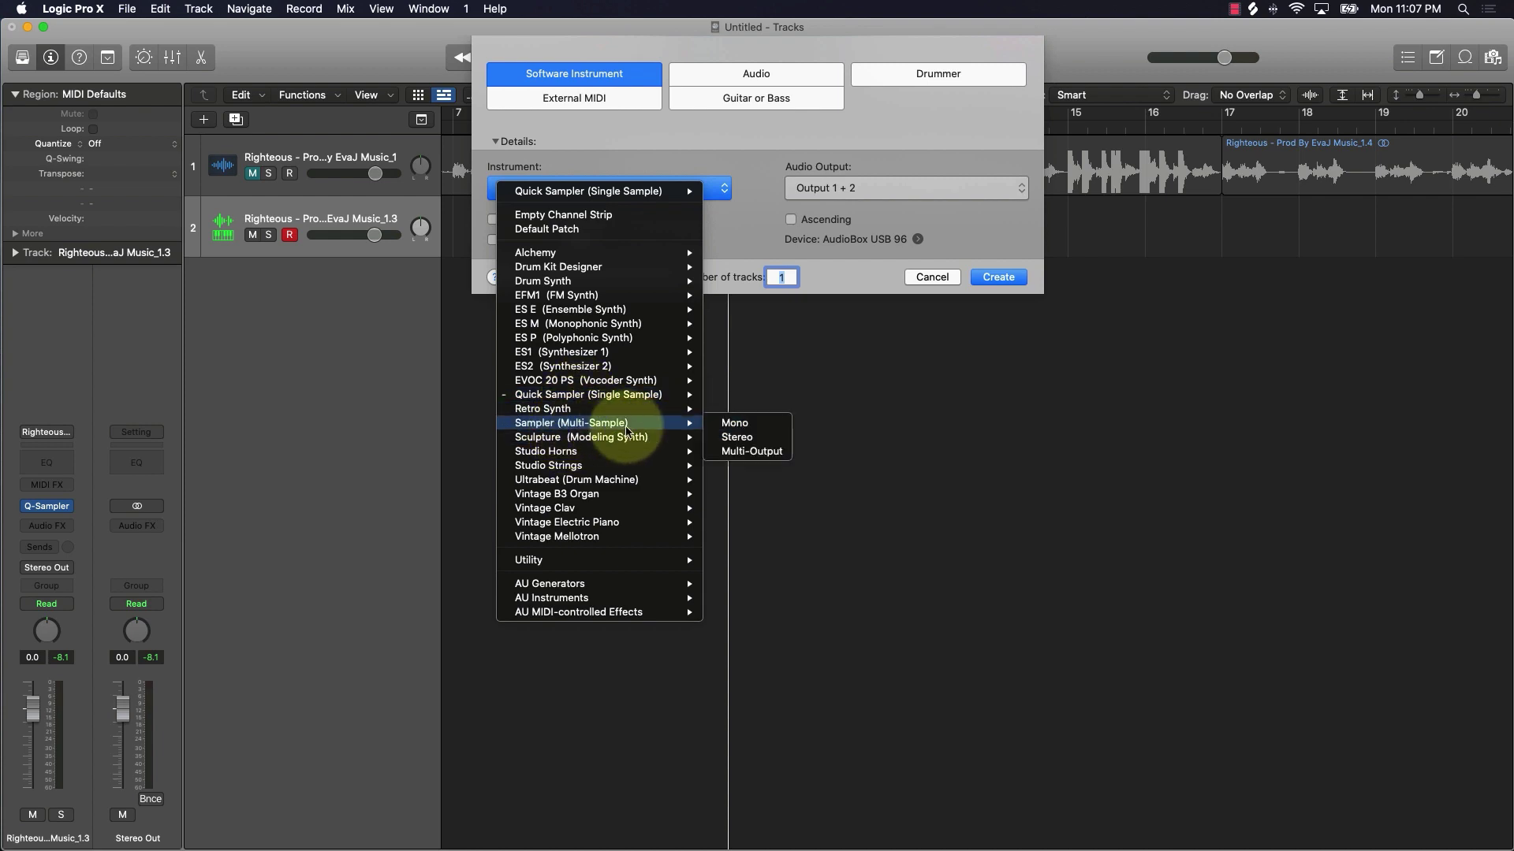
{"action": "left_click", "coordinate": [752, 439]}
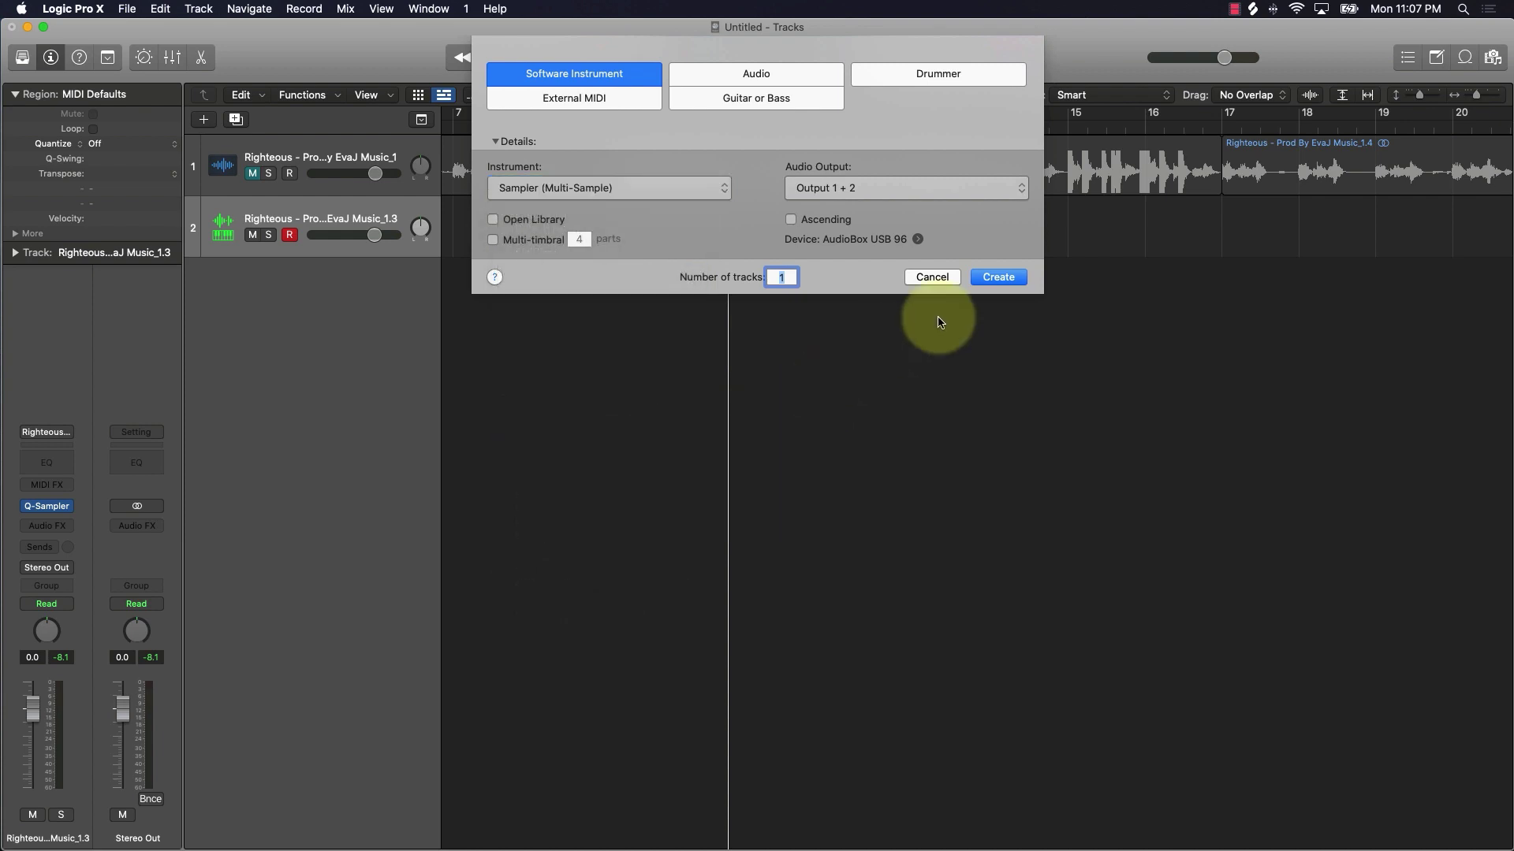
{"action": "left_click", "coordinate": [1005, 277]}
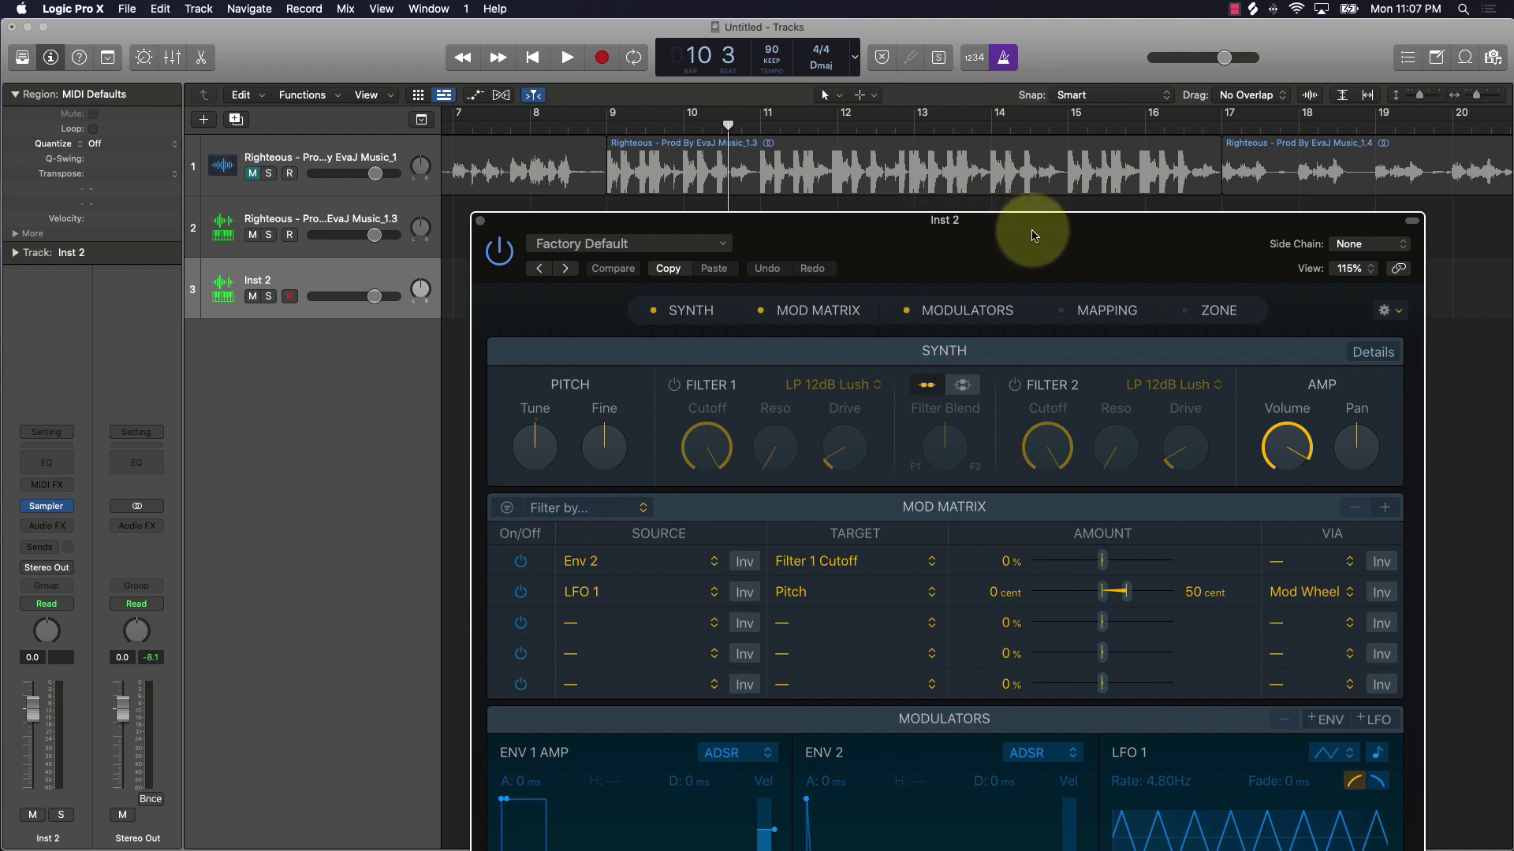
Reposition the Sampler window so it is fully visible and show its Mapping and Zone sections
{"action": "left_click_drag", "start_coordinate": [1031, 228], "coordinate": [729, 103]}
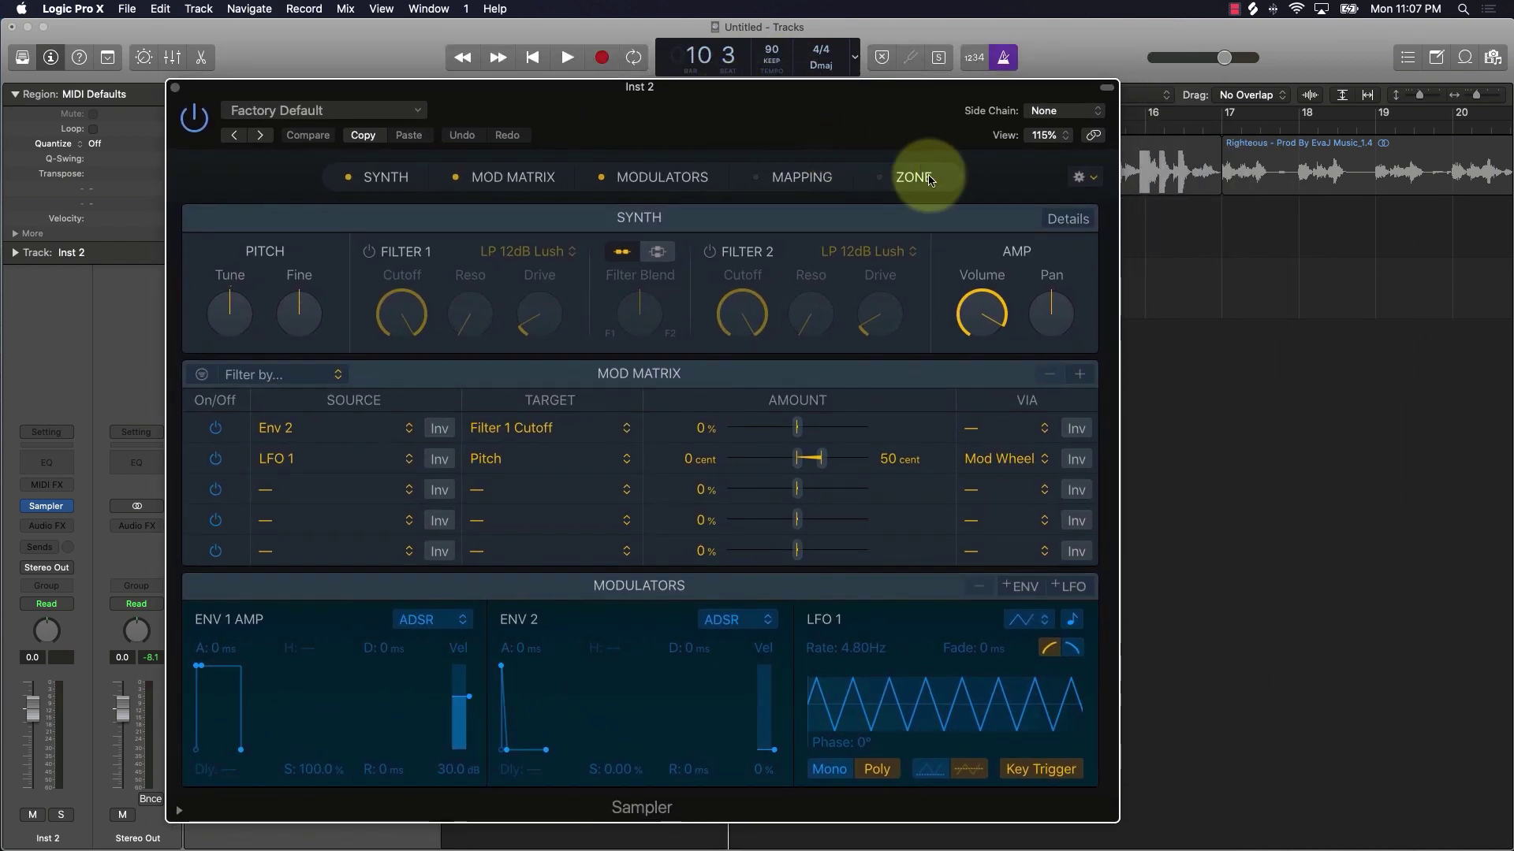
{"action": "left_click", "coordinate": [820, 182]}
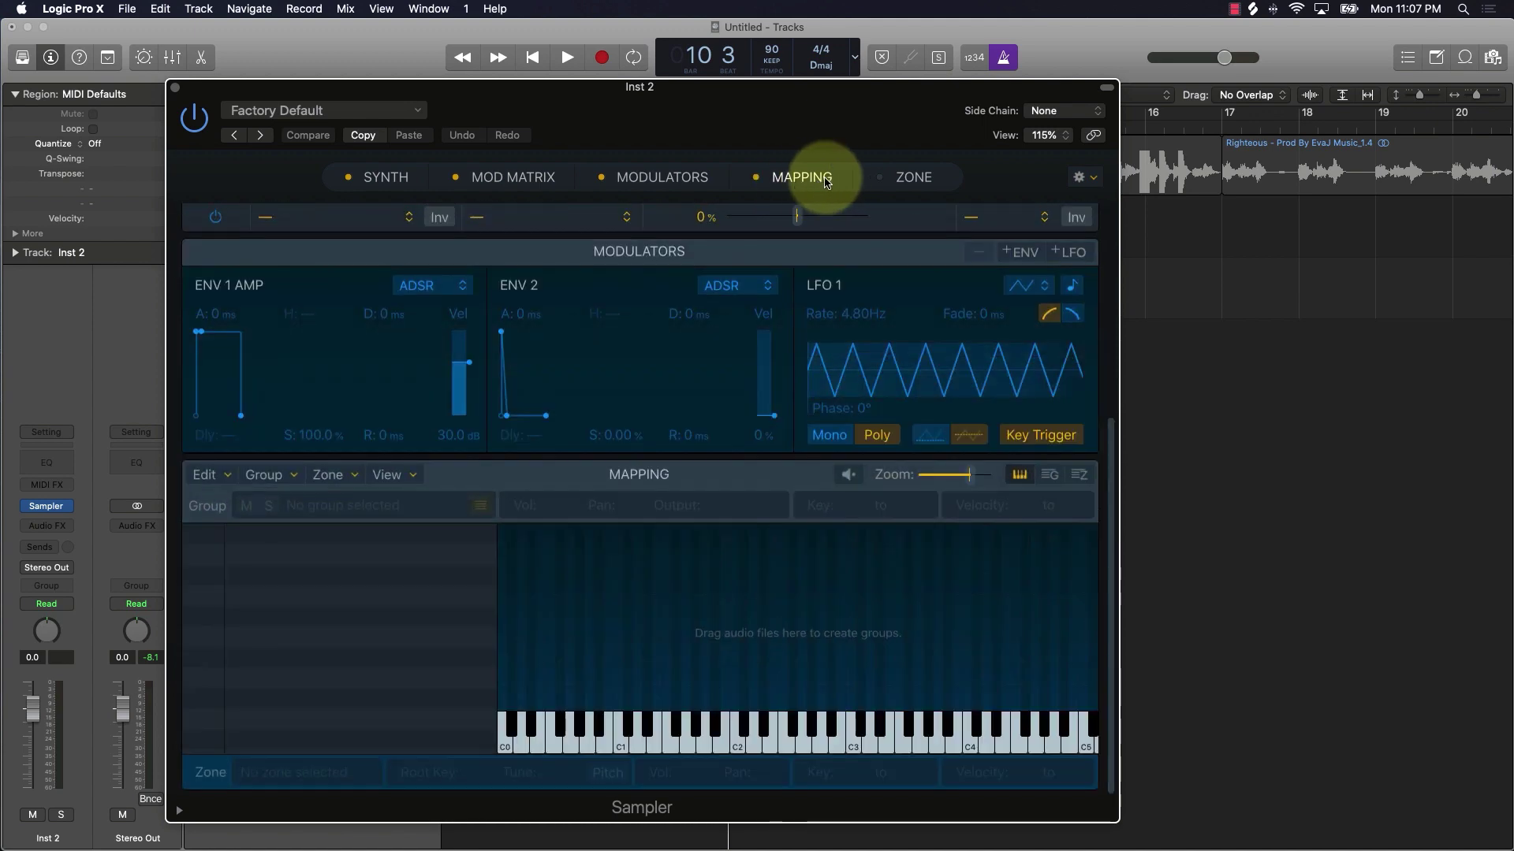
{"action": "left_click", "coordinate": [903, 178]}
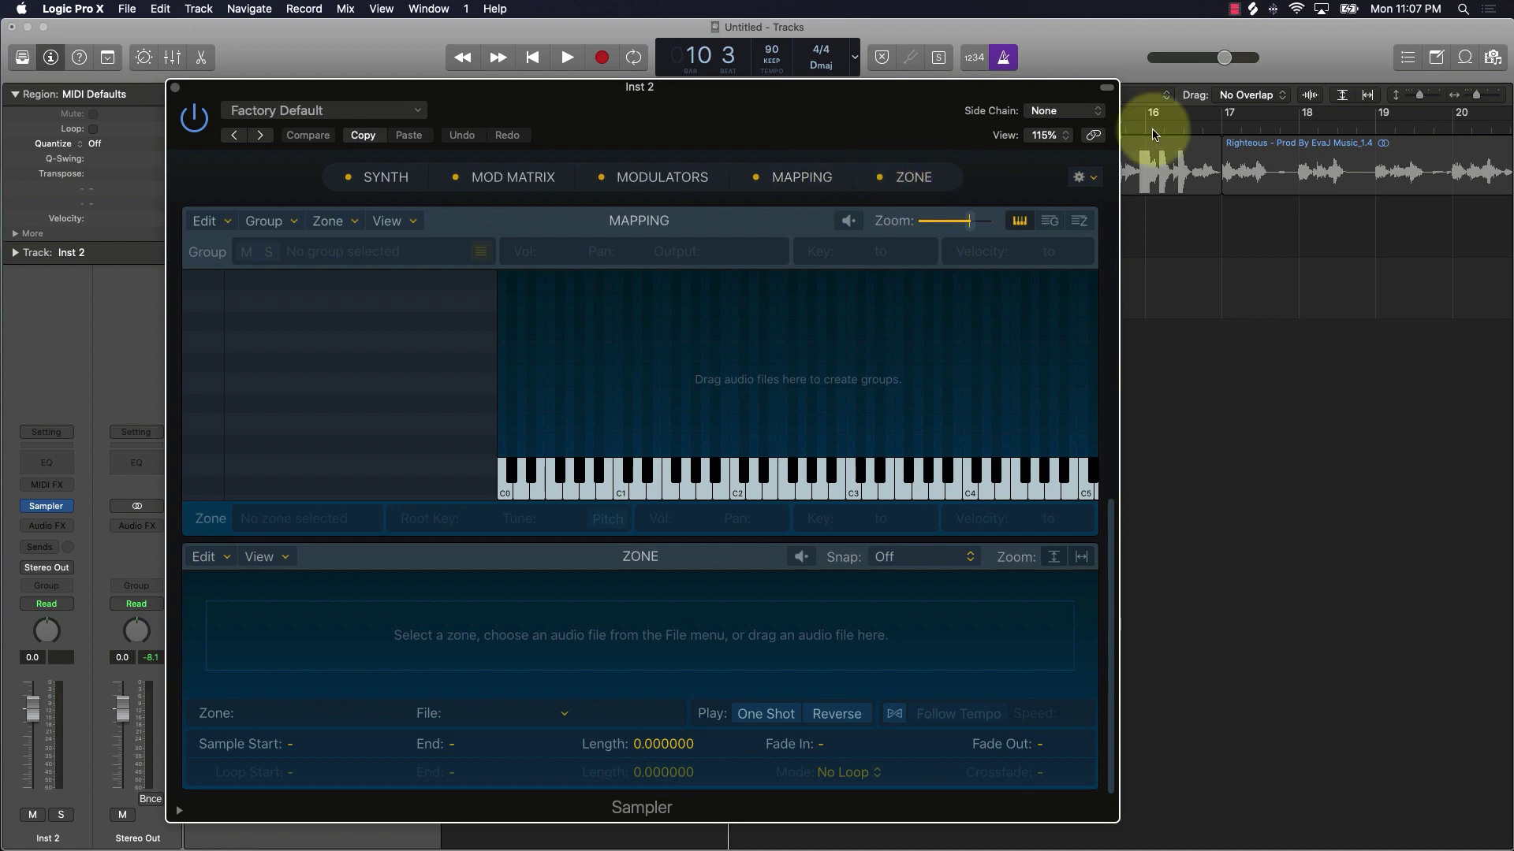
Find Boomer FX 40 among the Electro House loops, map it to key C1 in Sampler, and audition it
{"action": "left_click", "coordinate": [1464, 58]}
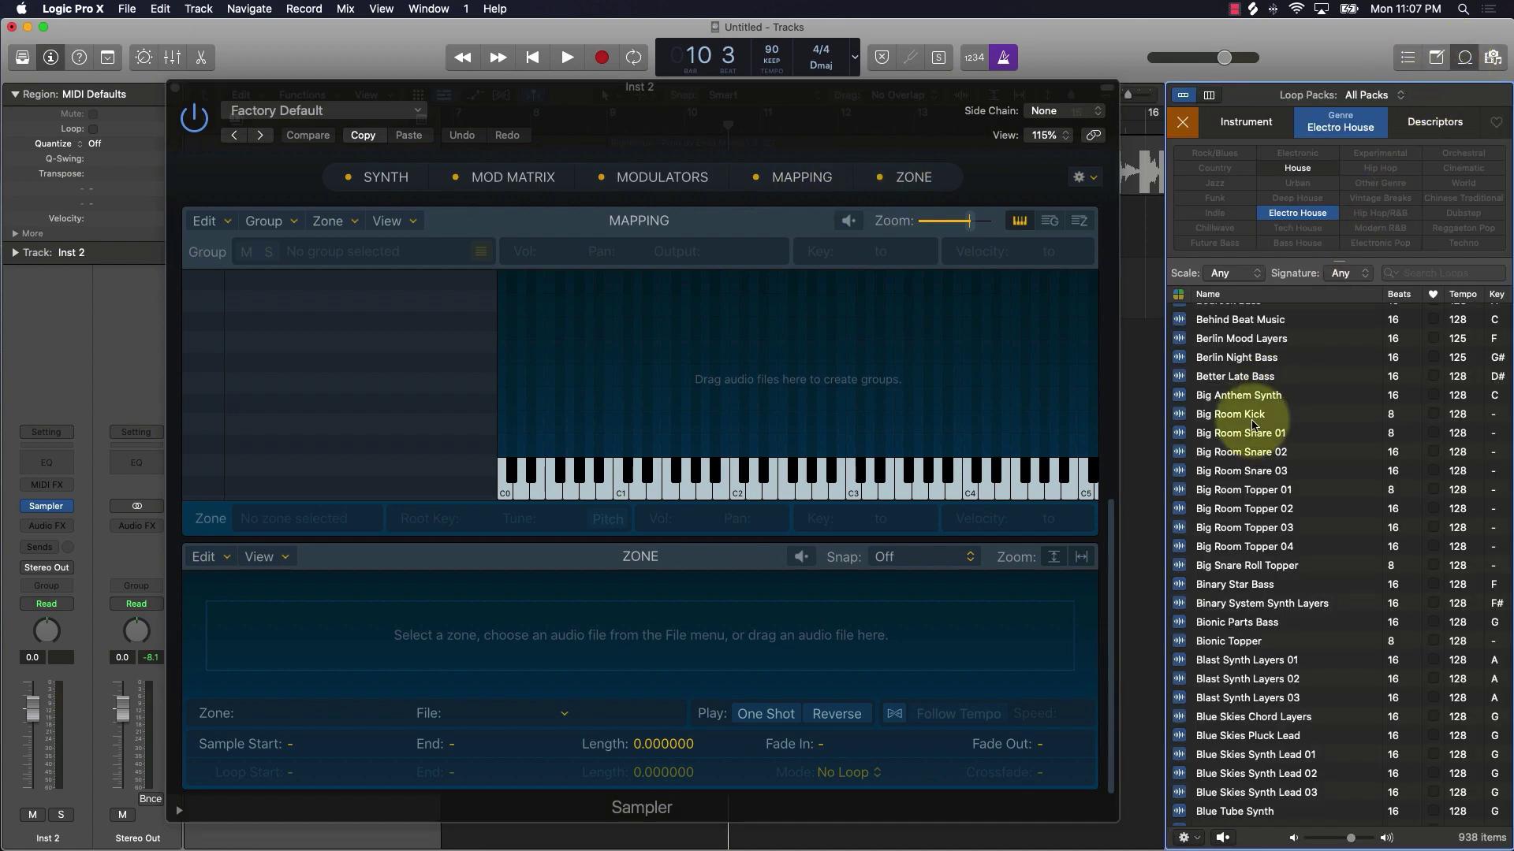
{"action": "scroll", "coordinate": [1257, 539], "scroll_direction": "down", "scroll_amount": 15}
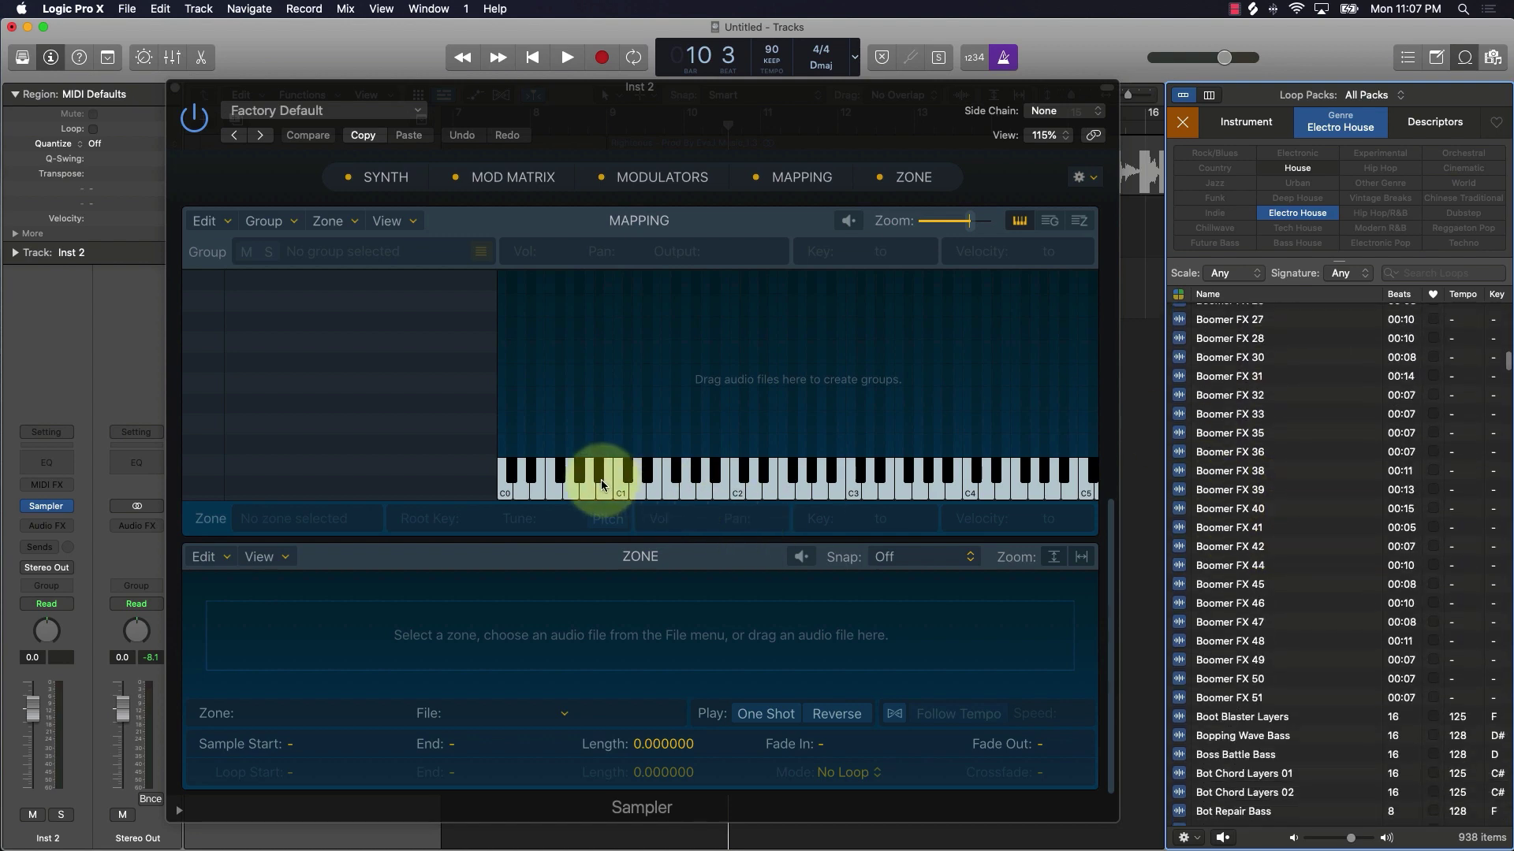
{"action": "left_click_drag", "start_coordinate": [1214, 509], "coordinate": [619, 496]}
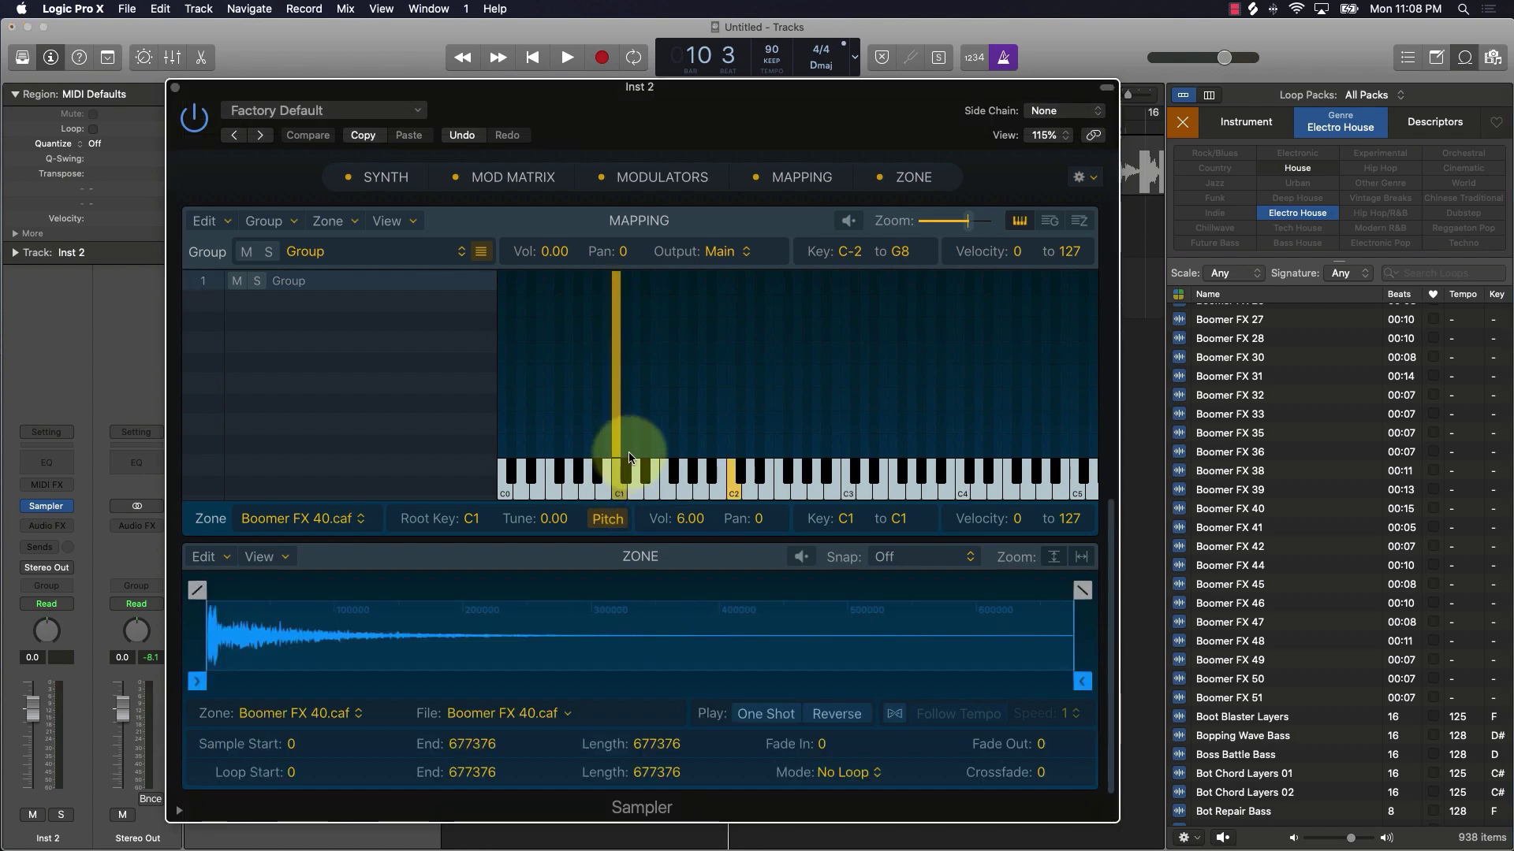
{"action": "left_click", "coordinate": [629, 457]}
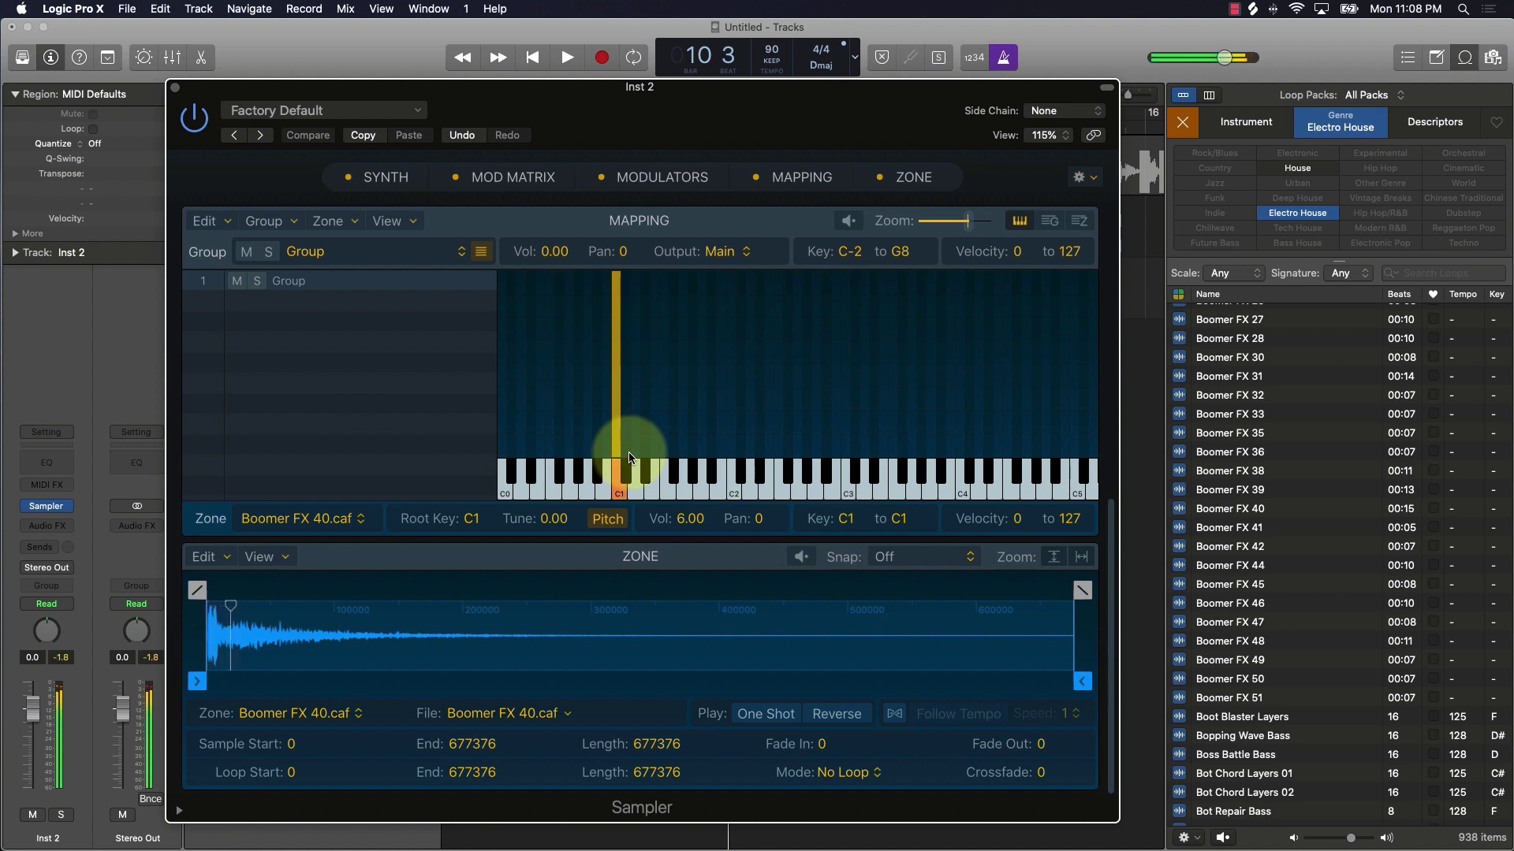
Map Boomer FX 38 to C#1, Boomer FX 30 to D1, and Boomer FX 49 to D#1, auditioning the samples
{"action": "left_click_drag", "start_coordinate": [1258, 489], "coordinate": [625, 482]}
{"action": "left_click", "coordinate": [626, 479]}
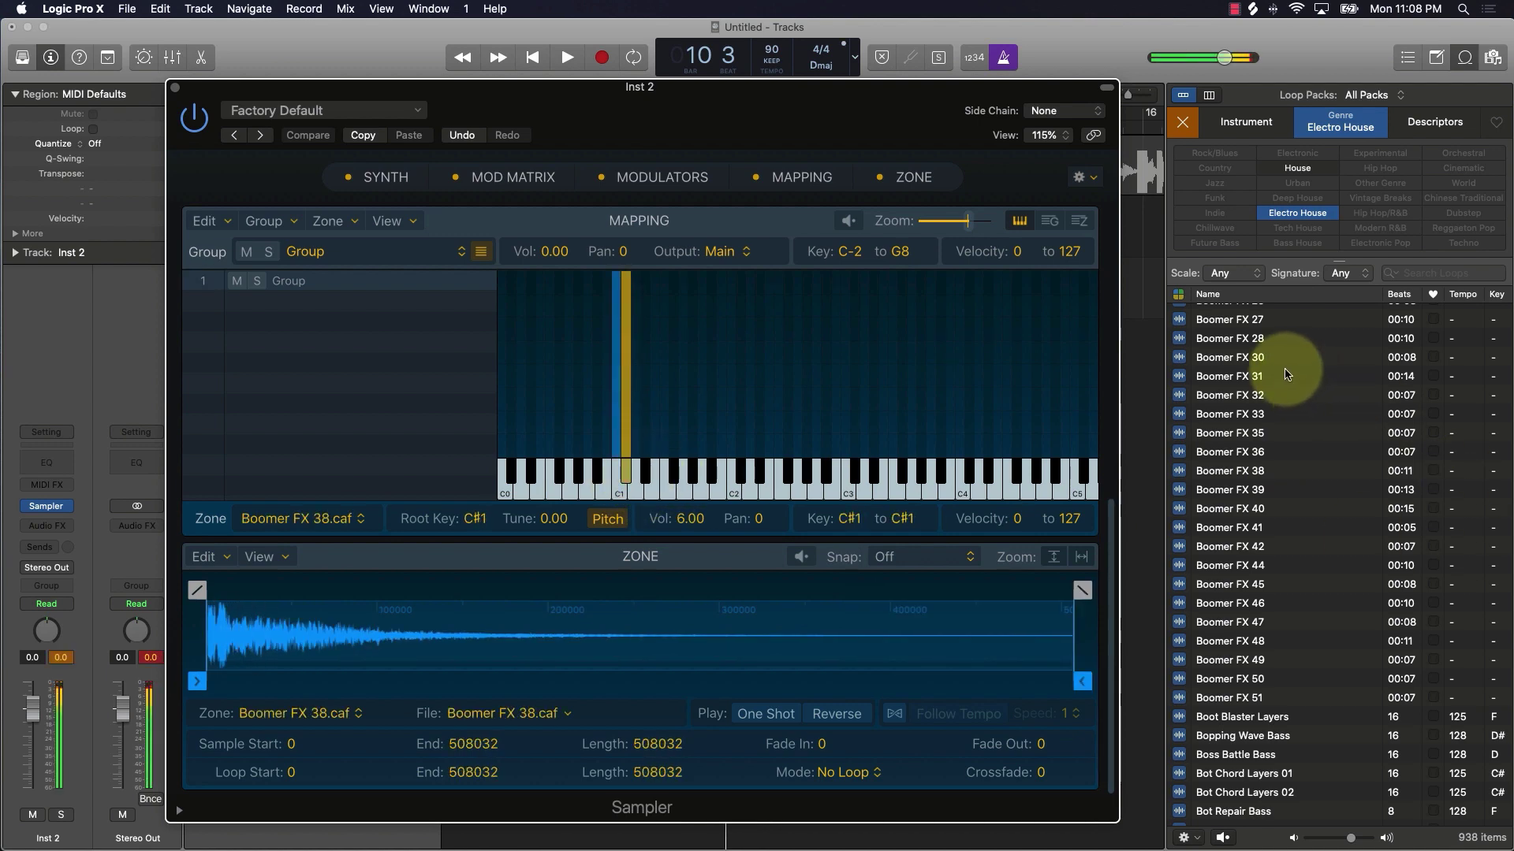
{"action": "left_click_drag", "start_coordinate": [1289, 370], "coordinate": [636, 479]}
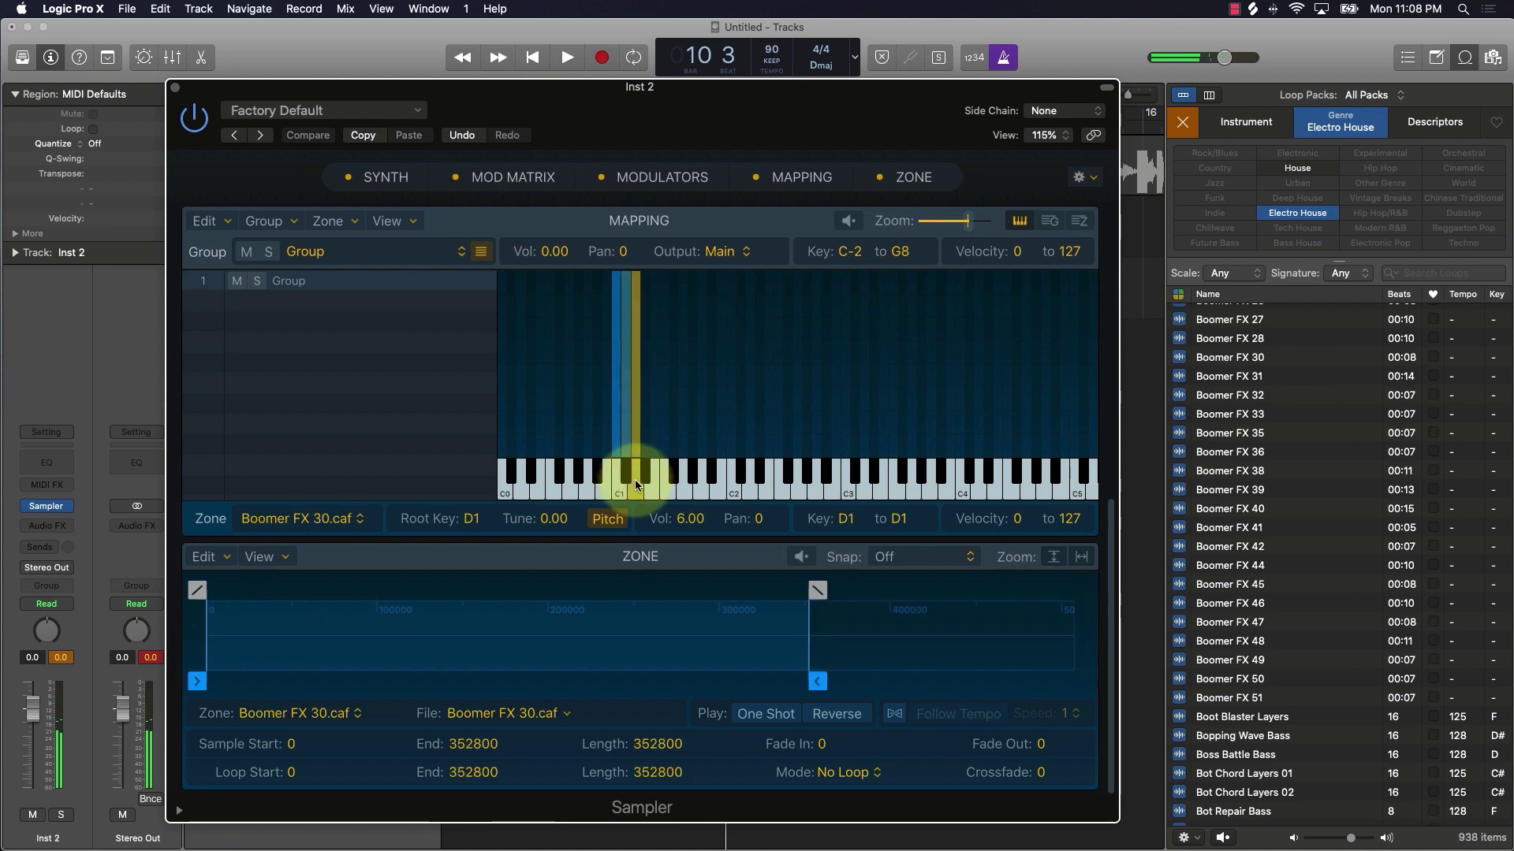
{"action": "left_click", "coordinate": [635, 479]}
{"action": "left_click_drag", "start_coordinate": [1351, 559], "coordinate": [645, 473]}
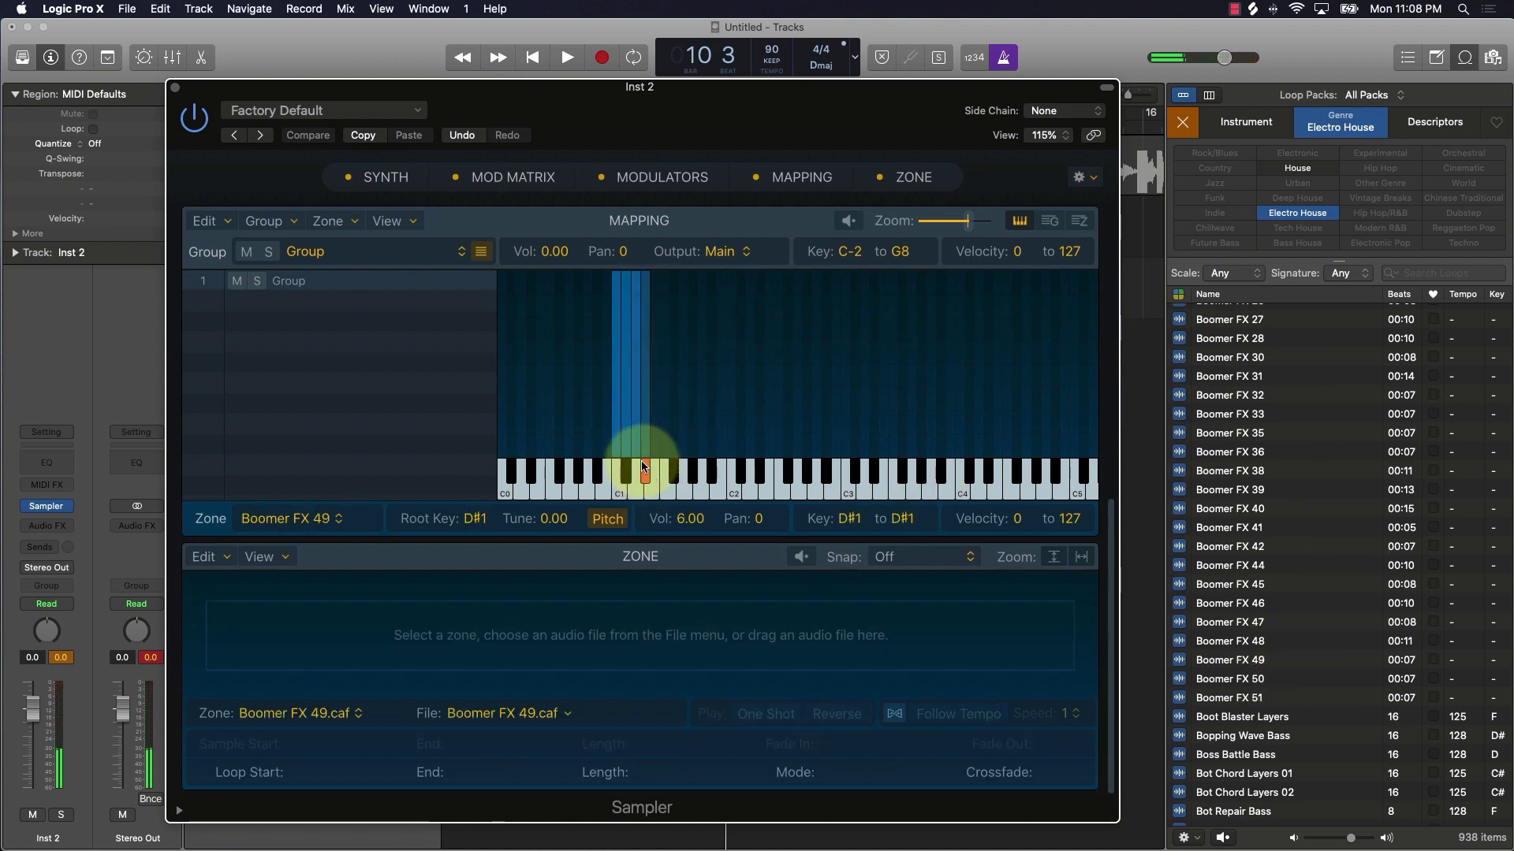
Map the Boot Blaster Layers loop to key E1 and audition it
{"action": "left_click_drag", "start_coordinate": [1230, 717], "coordinate": [658, 485]}
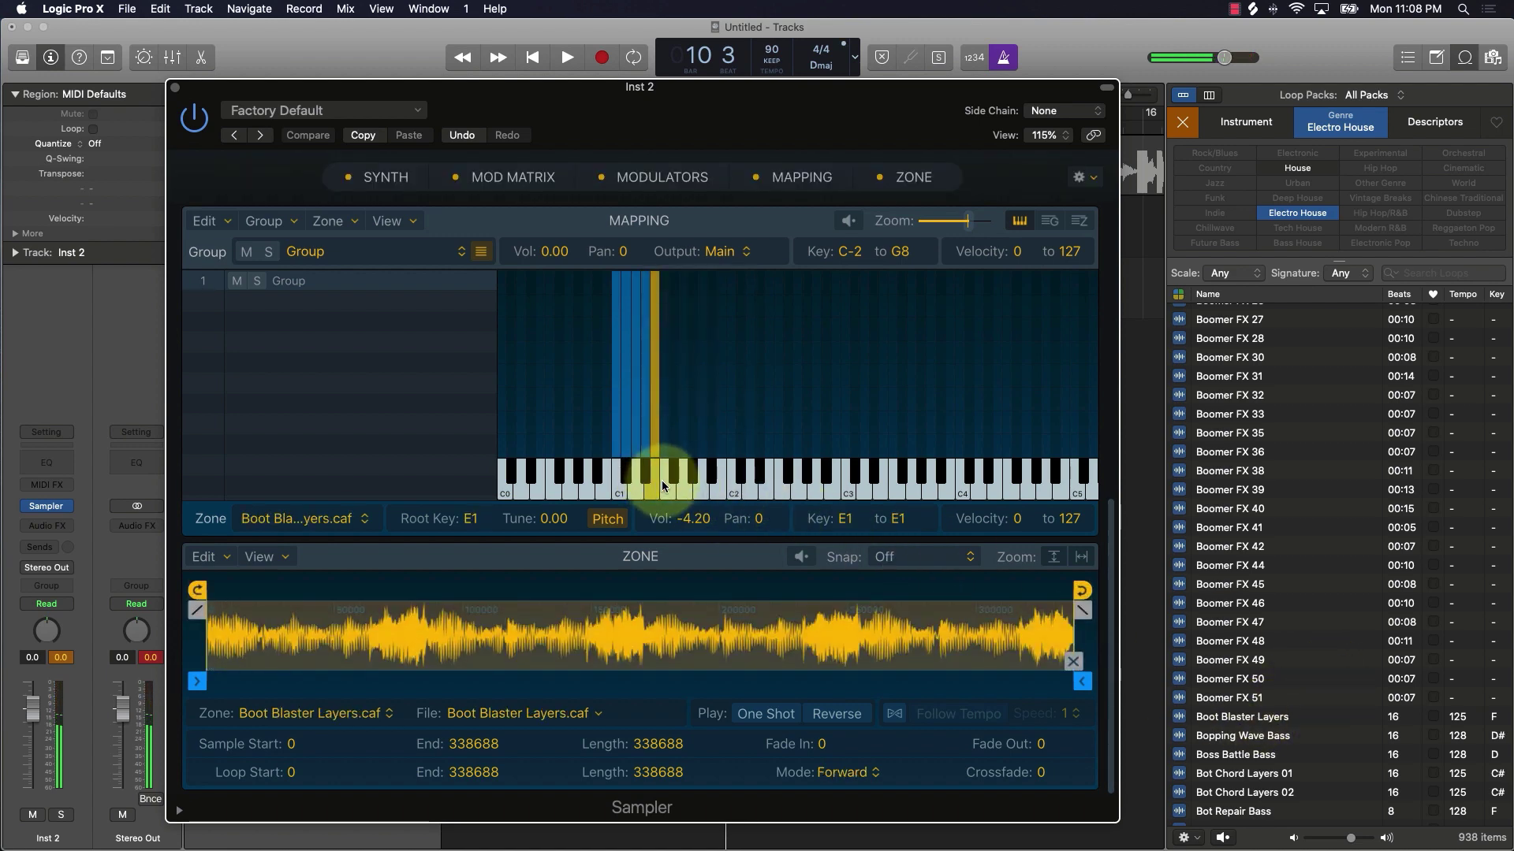
{"action": "left_click", "coordinate": [659, 480]}
{"action": "left_click", "coordinate": [658, 480]}
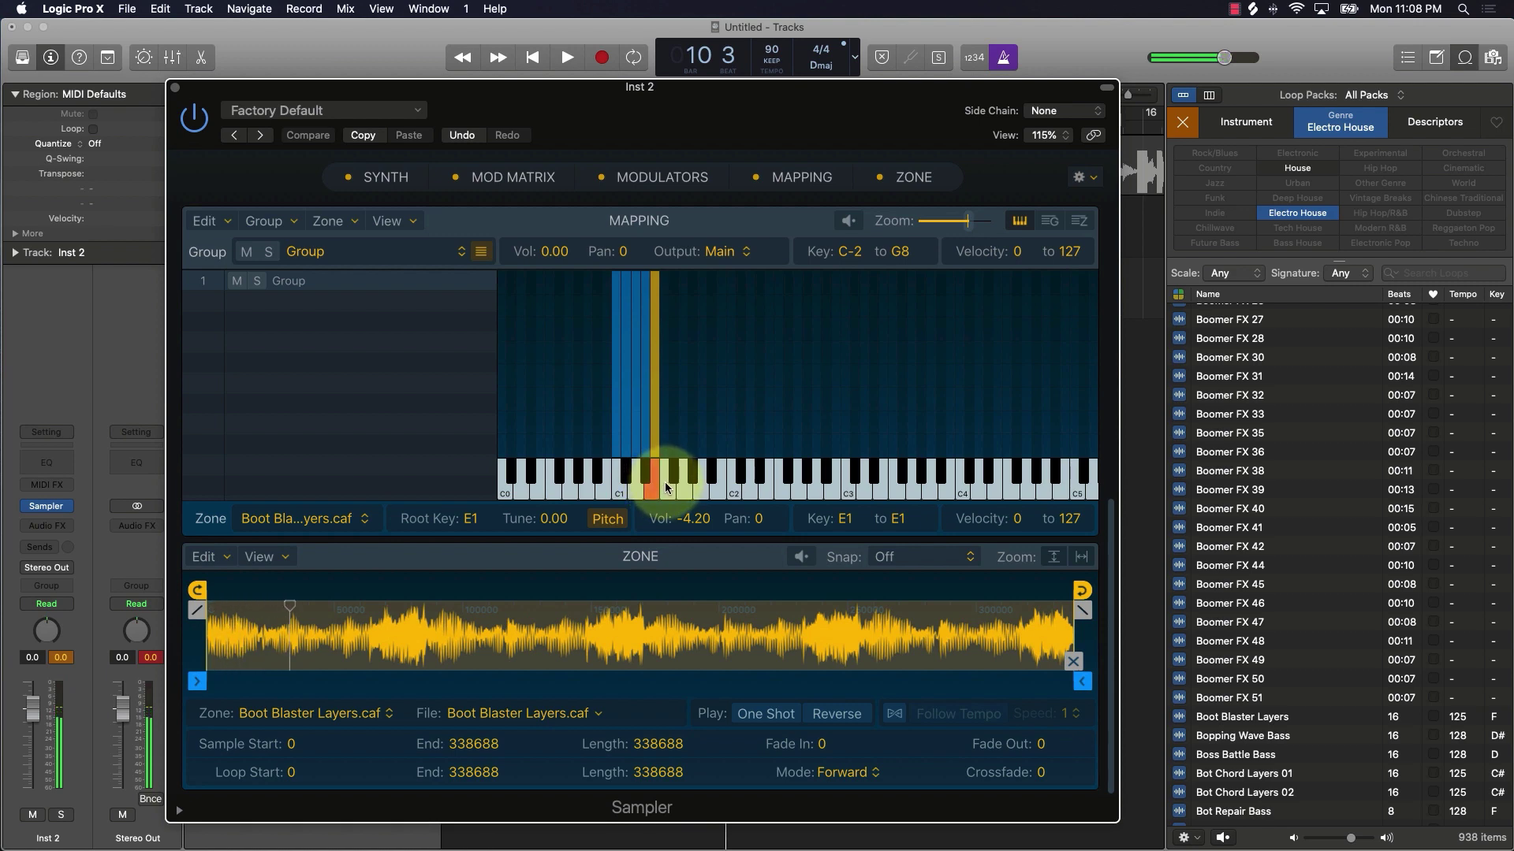
{"action": "left_click", "coordinate": [667, 481]}
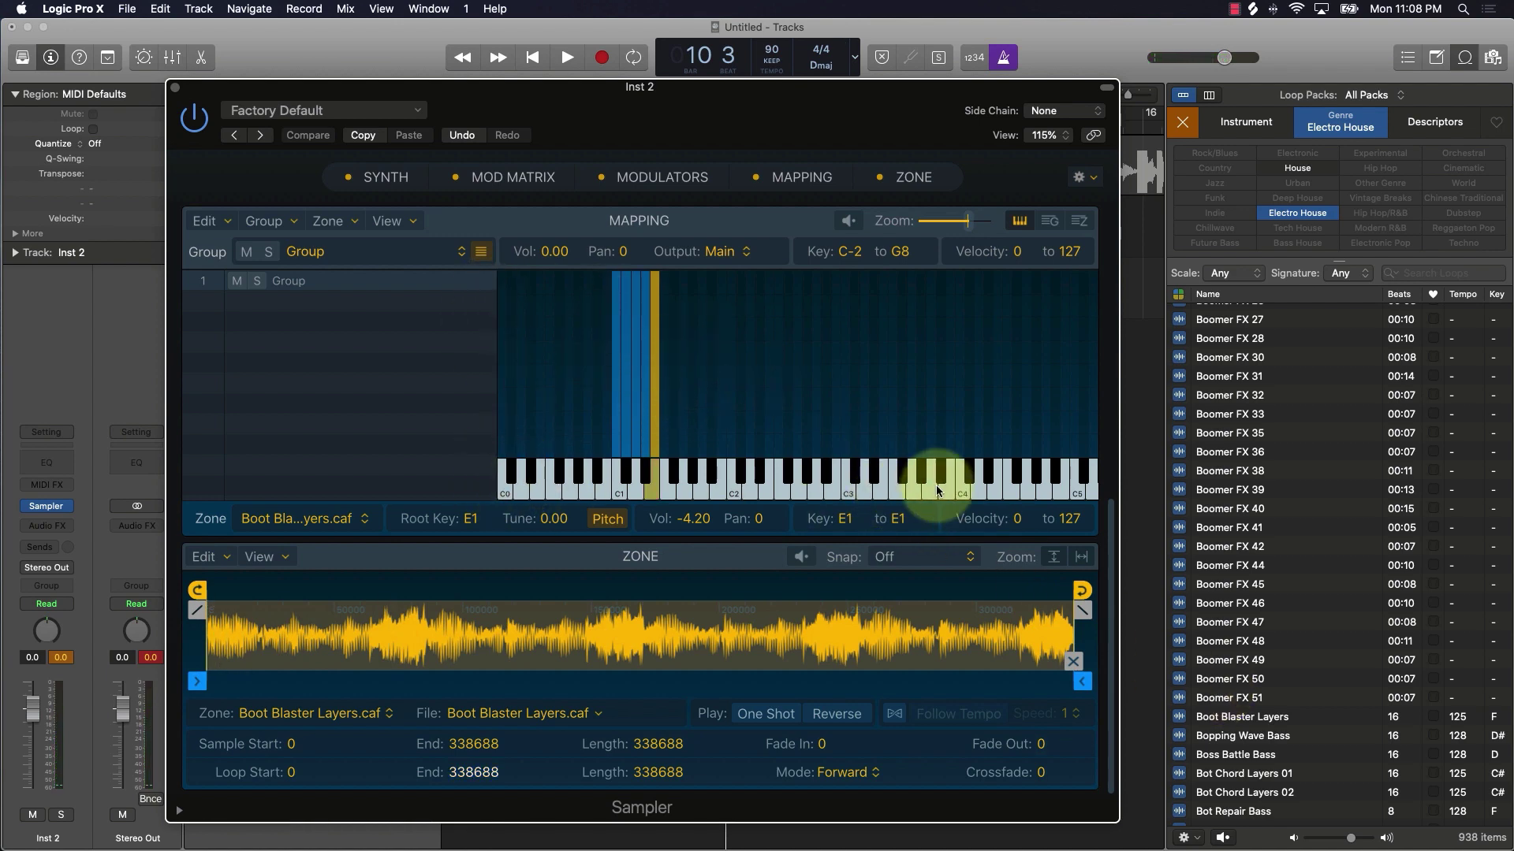
Try reverse playback and Flex with Follow Tempo on the Boot Blaster Layers zone
{"action": "scroll", "coordinate": [929, 477], "scroll_direction": "right", "scroll_amount": 10}
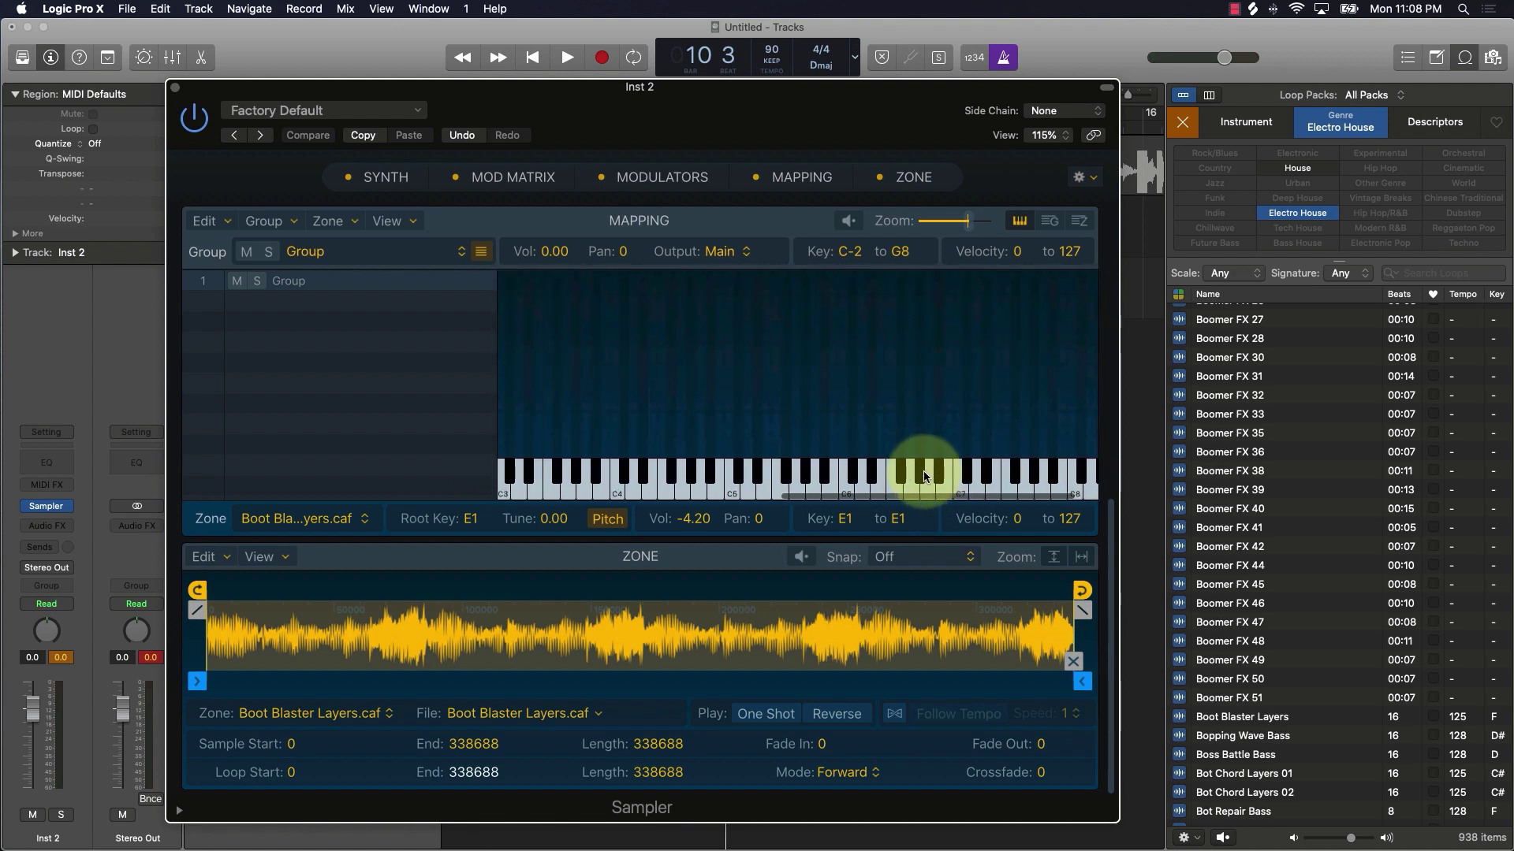
{"action": "scroll", "coordinate": [920, 473], "scroll_direction": "left", "scroll_amount": 5}
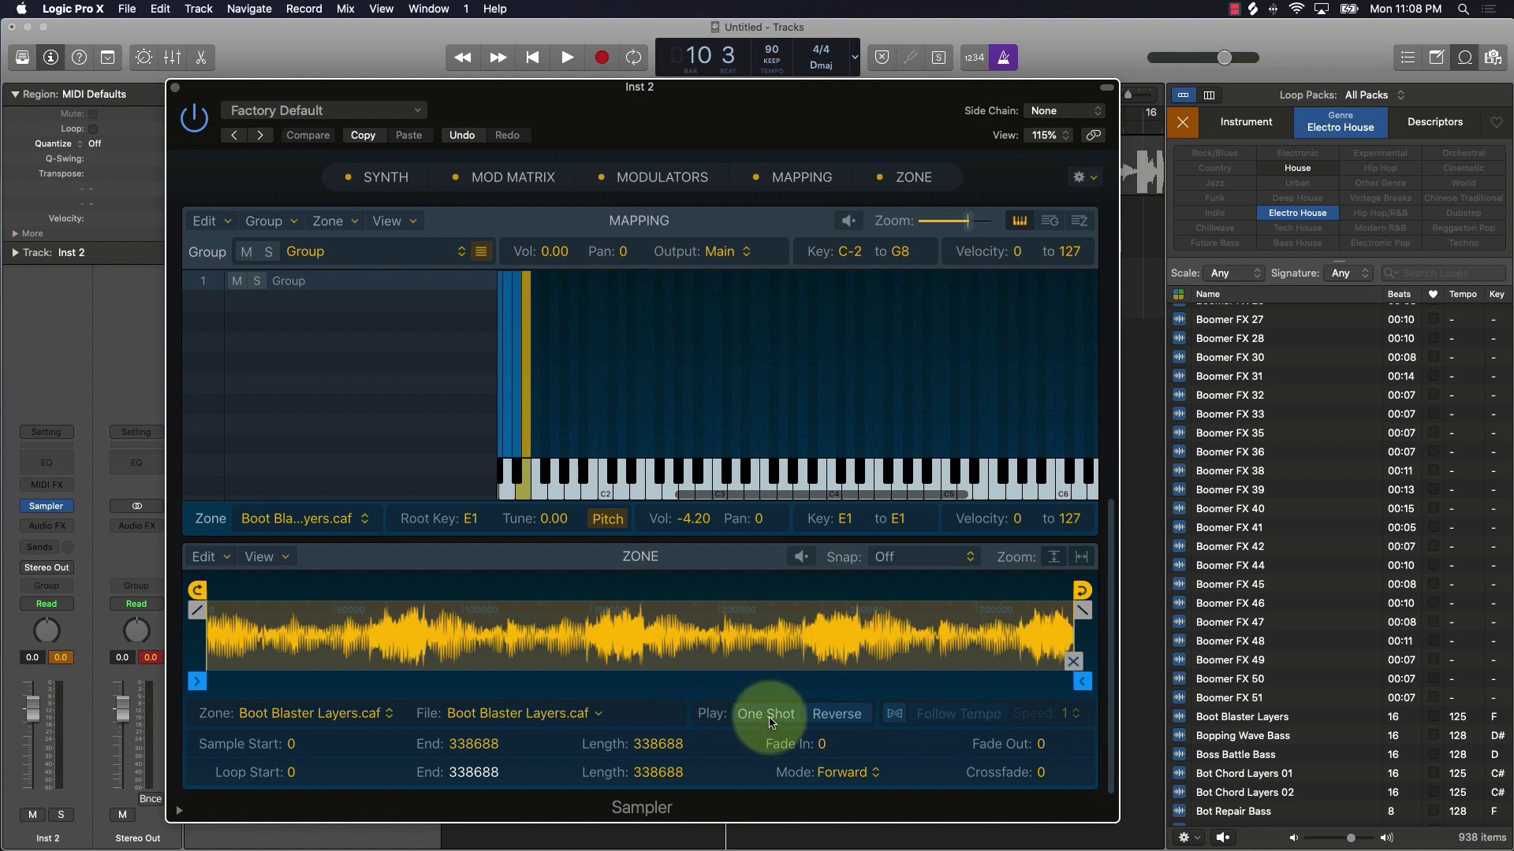
{"action": "left_click", "coordinate": [841, 719]}
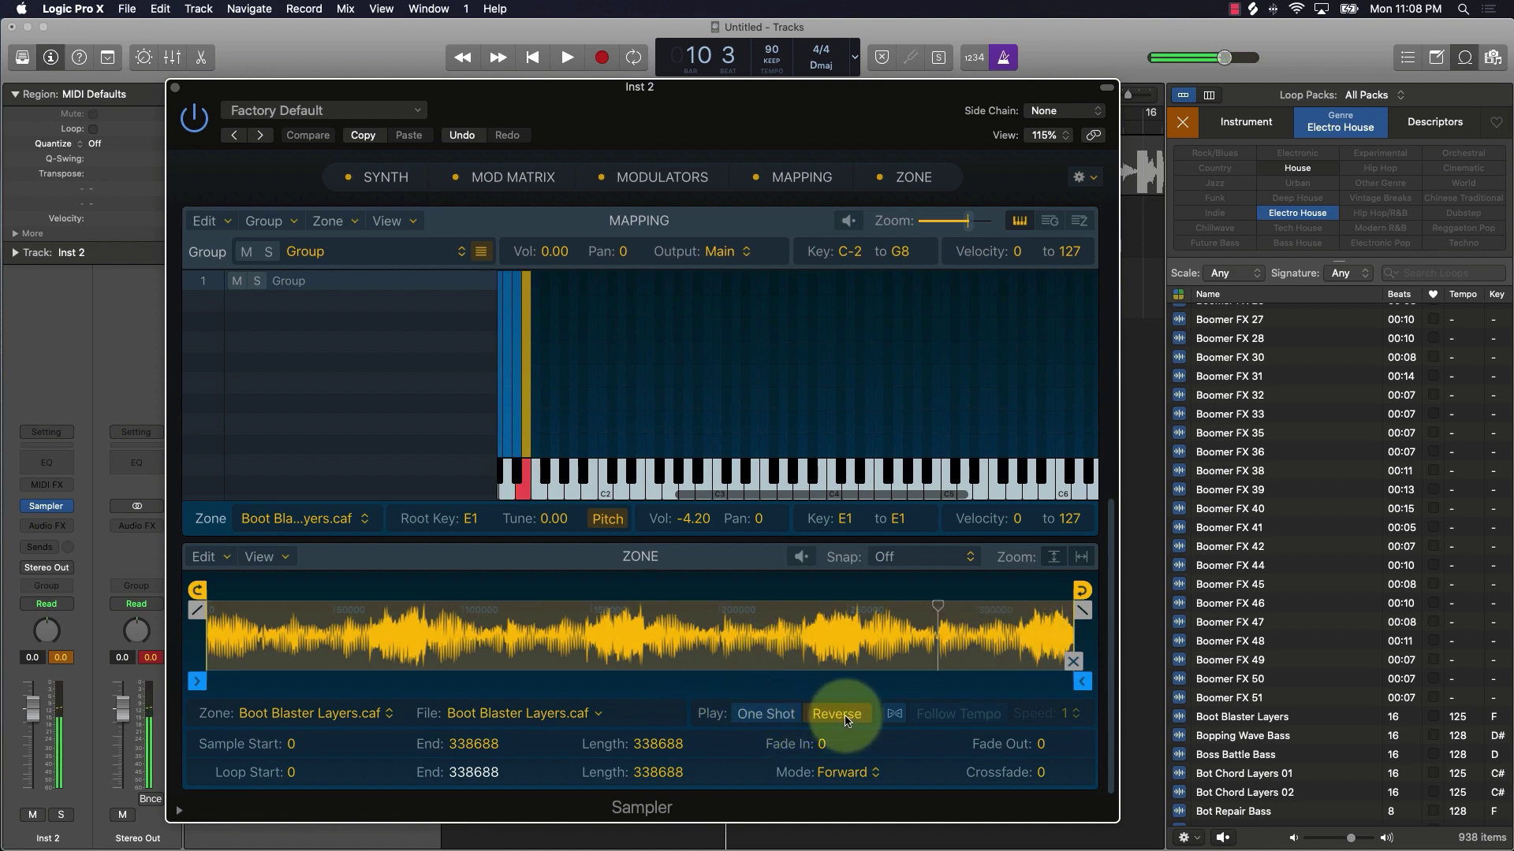
{"action": "left_click", "coordinate": [894, 715]}
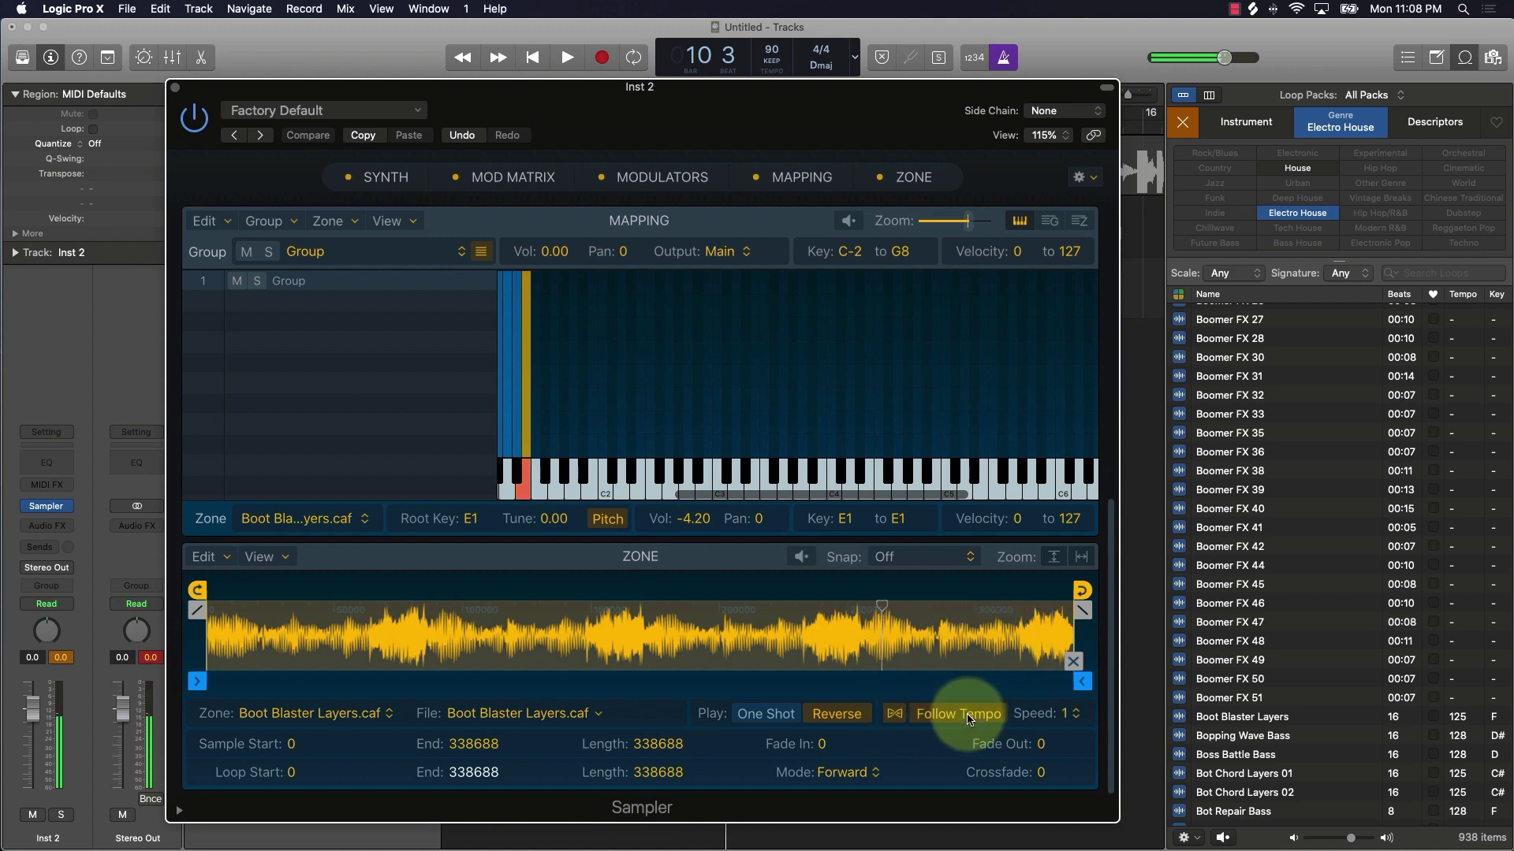
{"action": "left_click", "coordinate": [894, 714]}
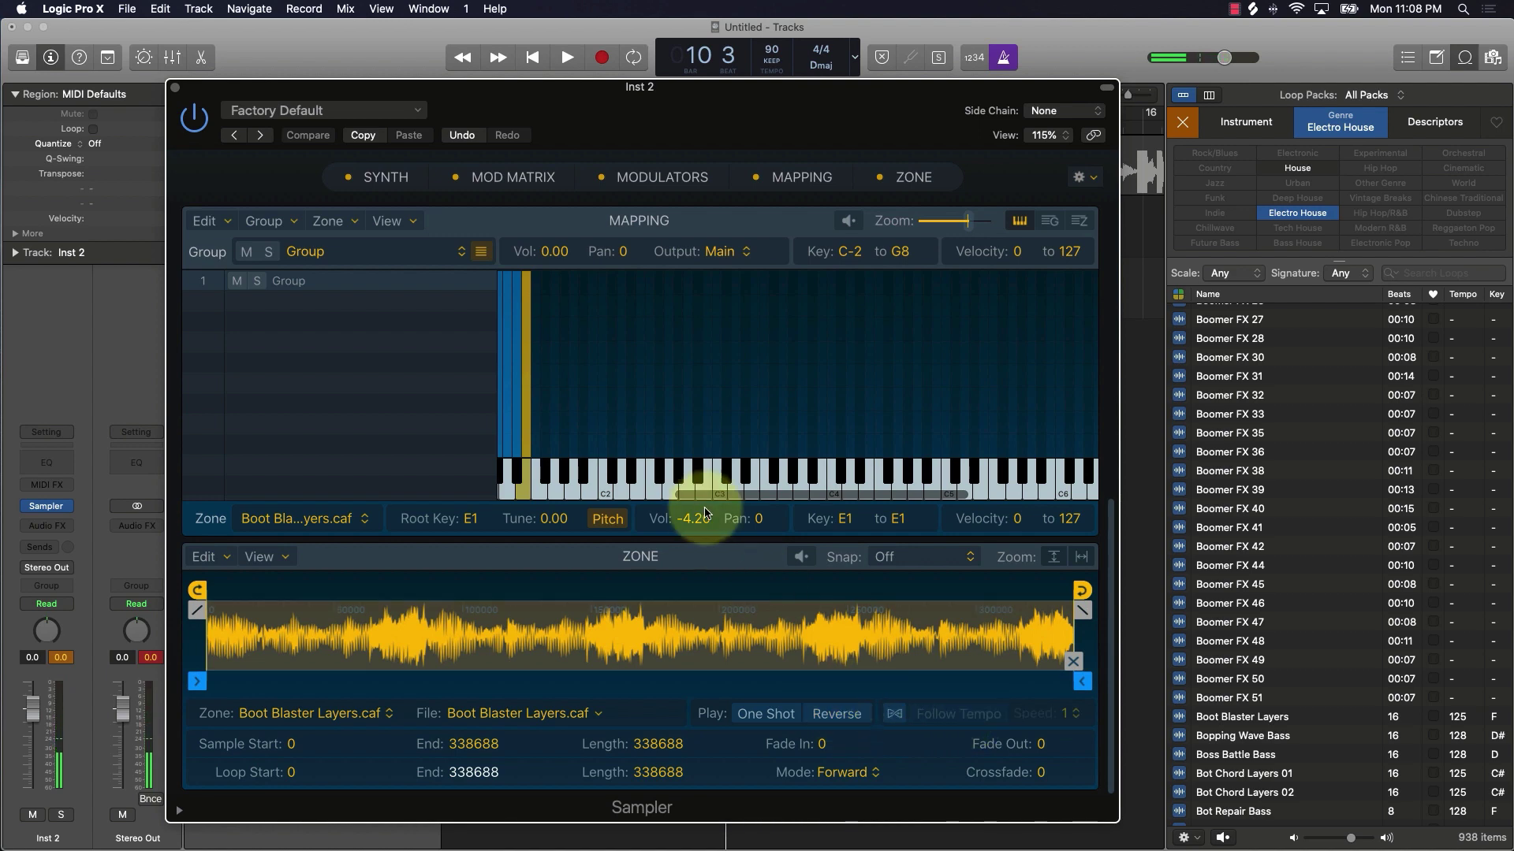
View the setting options for the Sampler instrument and close its plug-in window
{"action": "left_click", "coordinate": [292, 111]}
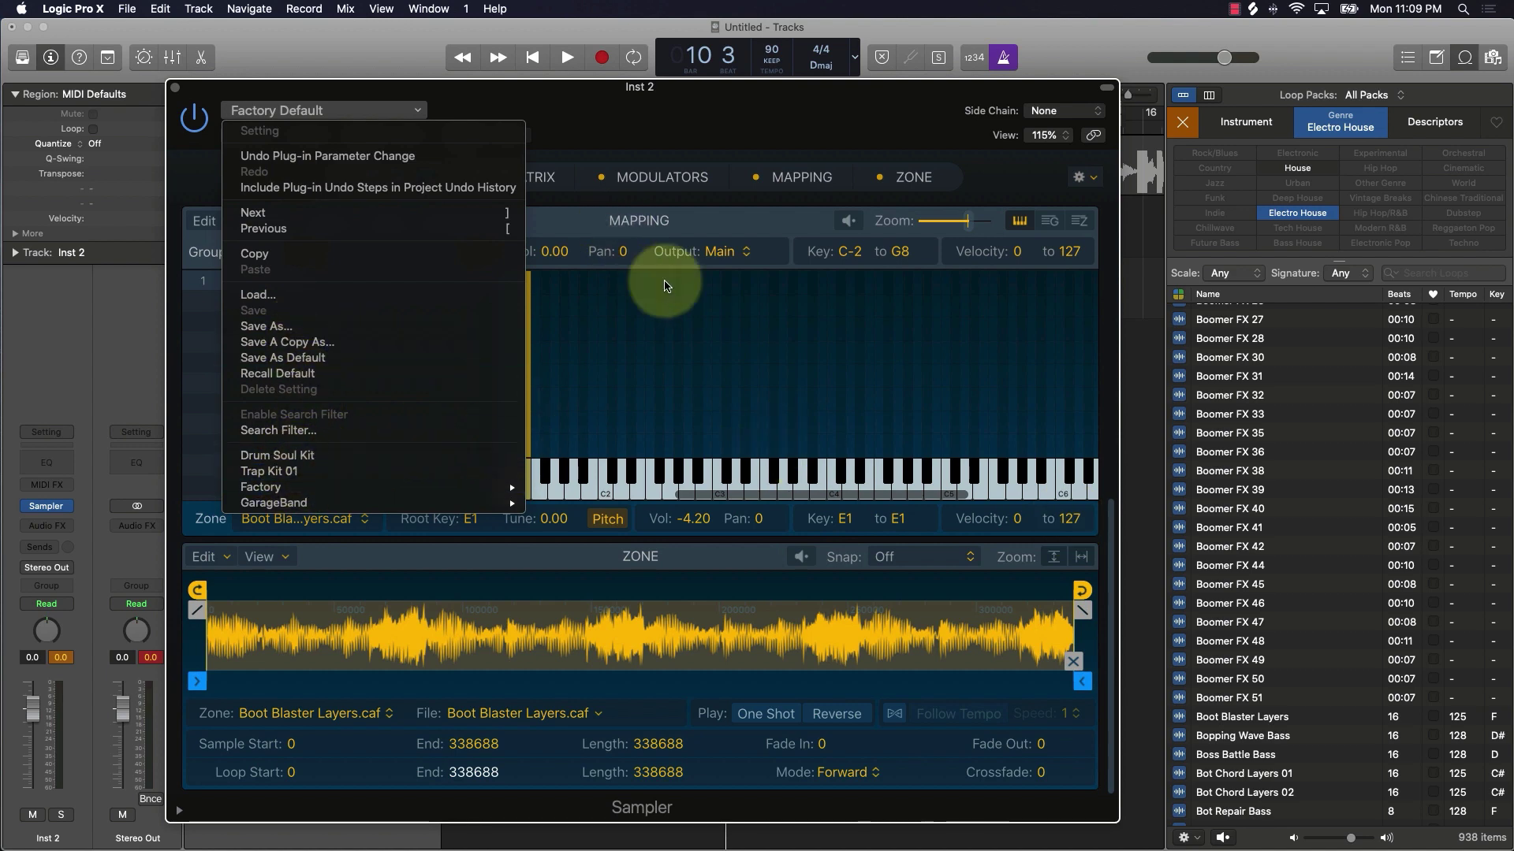
{"action": "key", "text": "Escape"}
{"action": "left_click", "coordinate": [175, 87]}
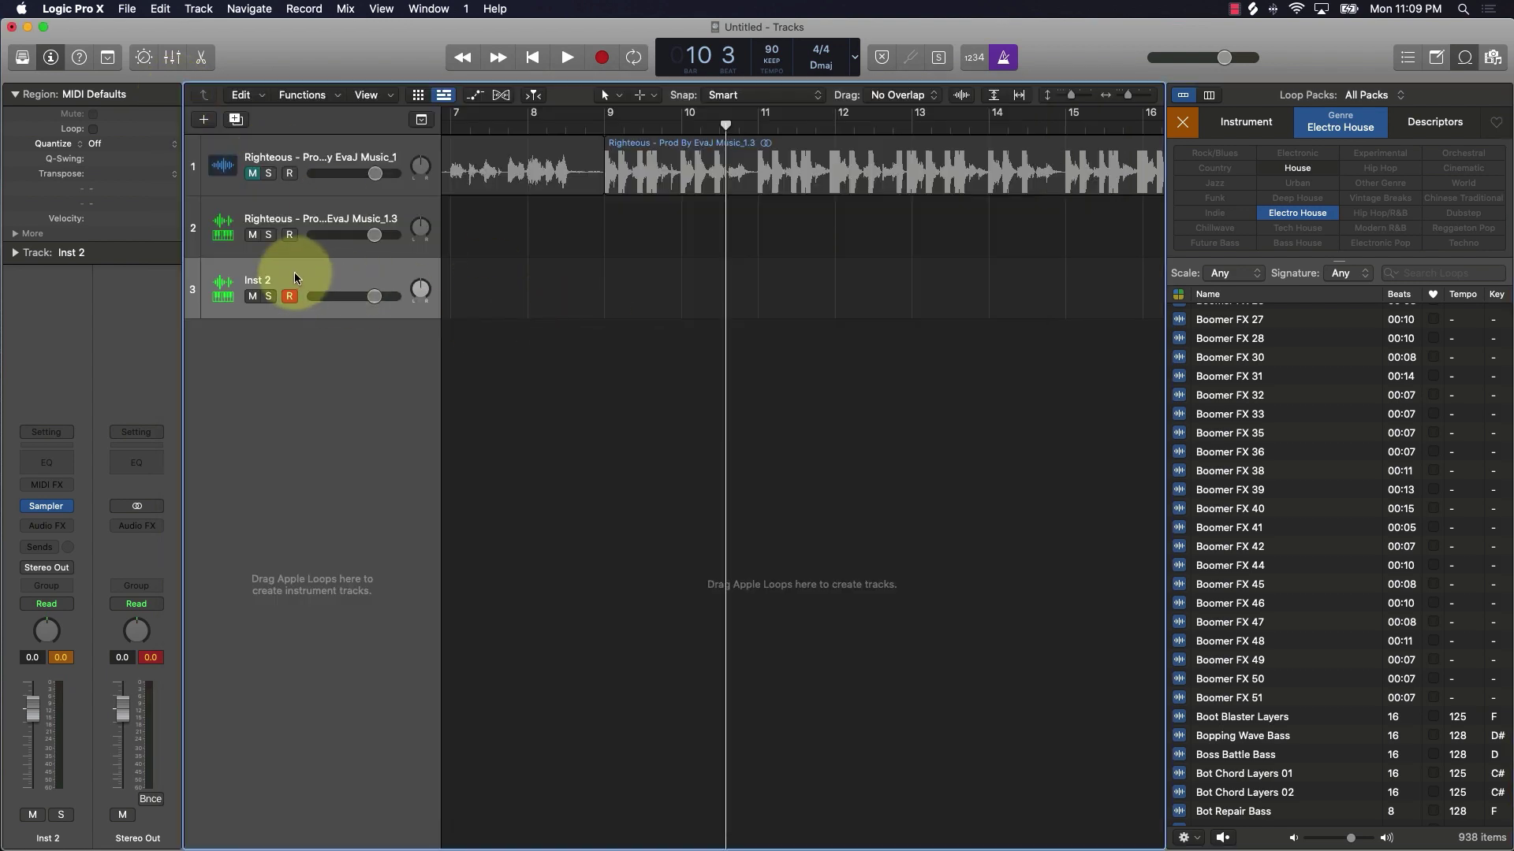
Delete the Inst 2 track and the instrument track above it, and hide the loop browser
{"action": "key", "text": "super+BackSpace"}
{"action": "key", "text": "super+BackSpace"}
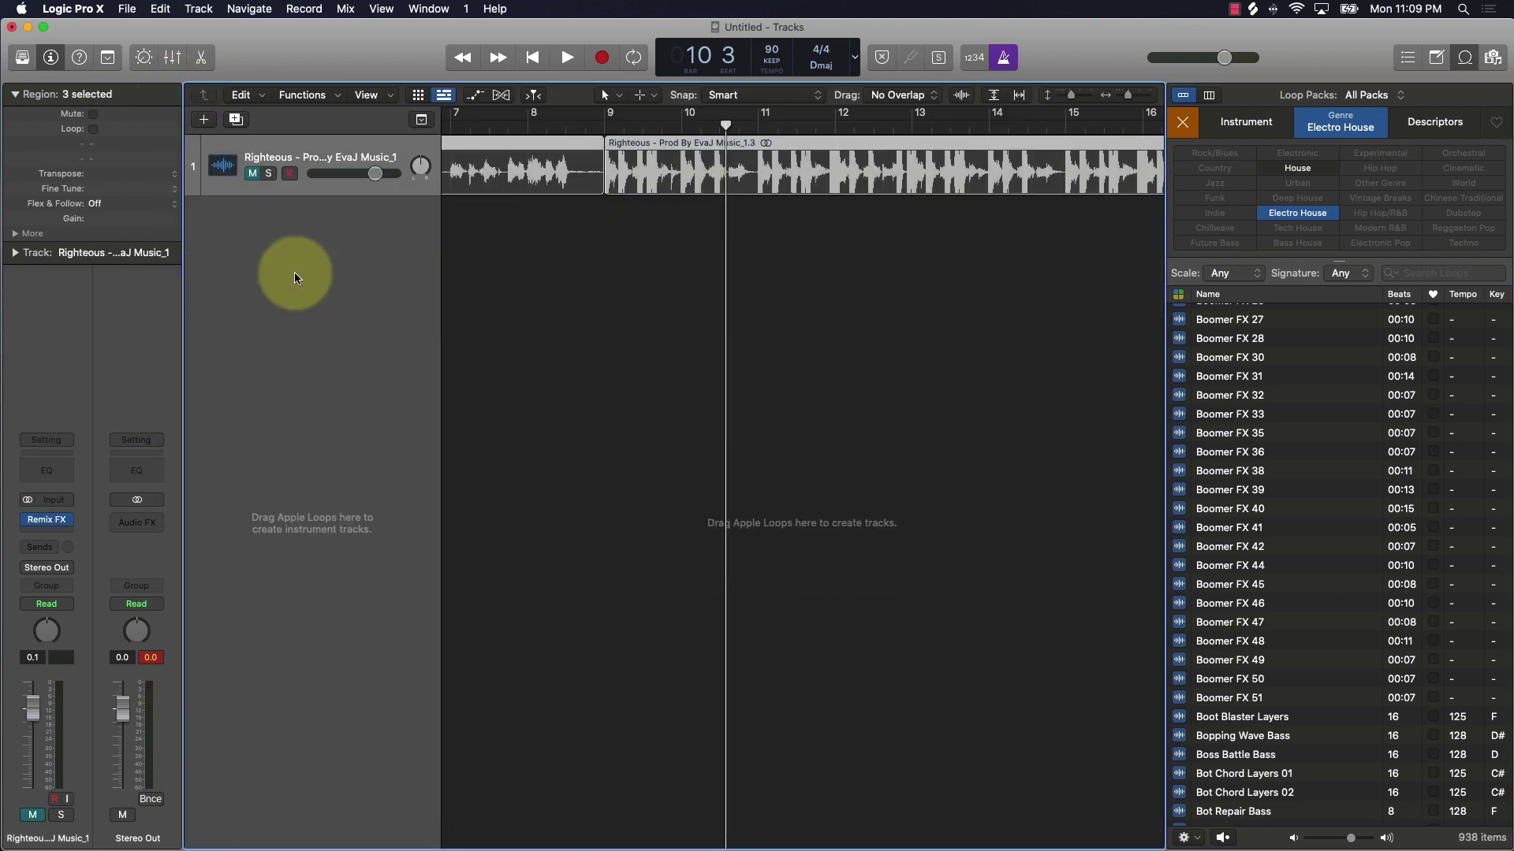
{"action": "left_click", "coordinate": [946, 366]}
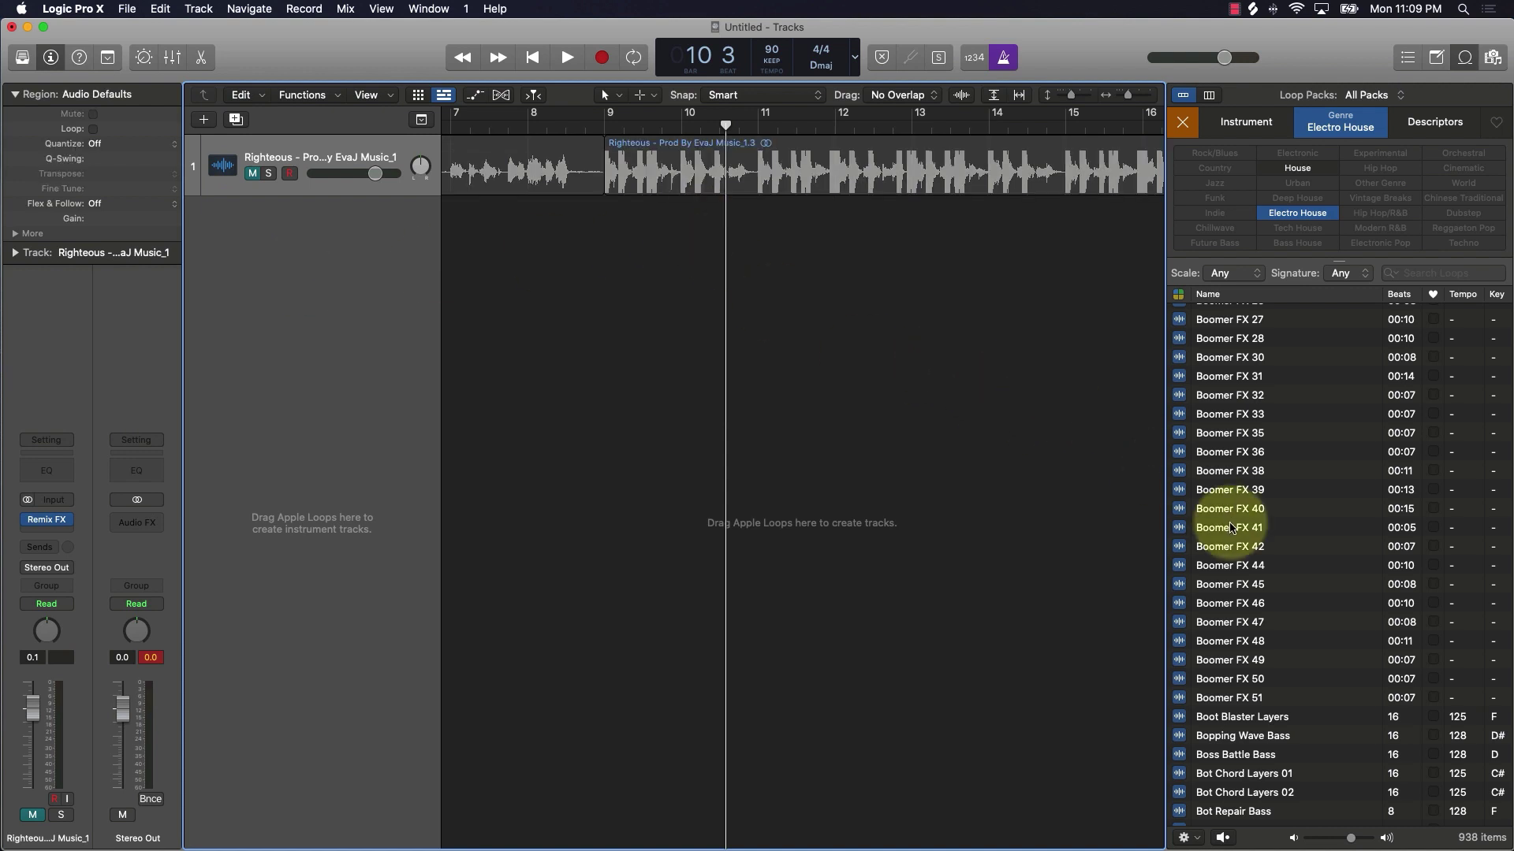
{"action": "left_click", "coordinate": [1465, 57]}
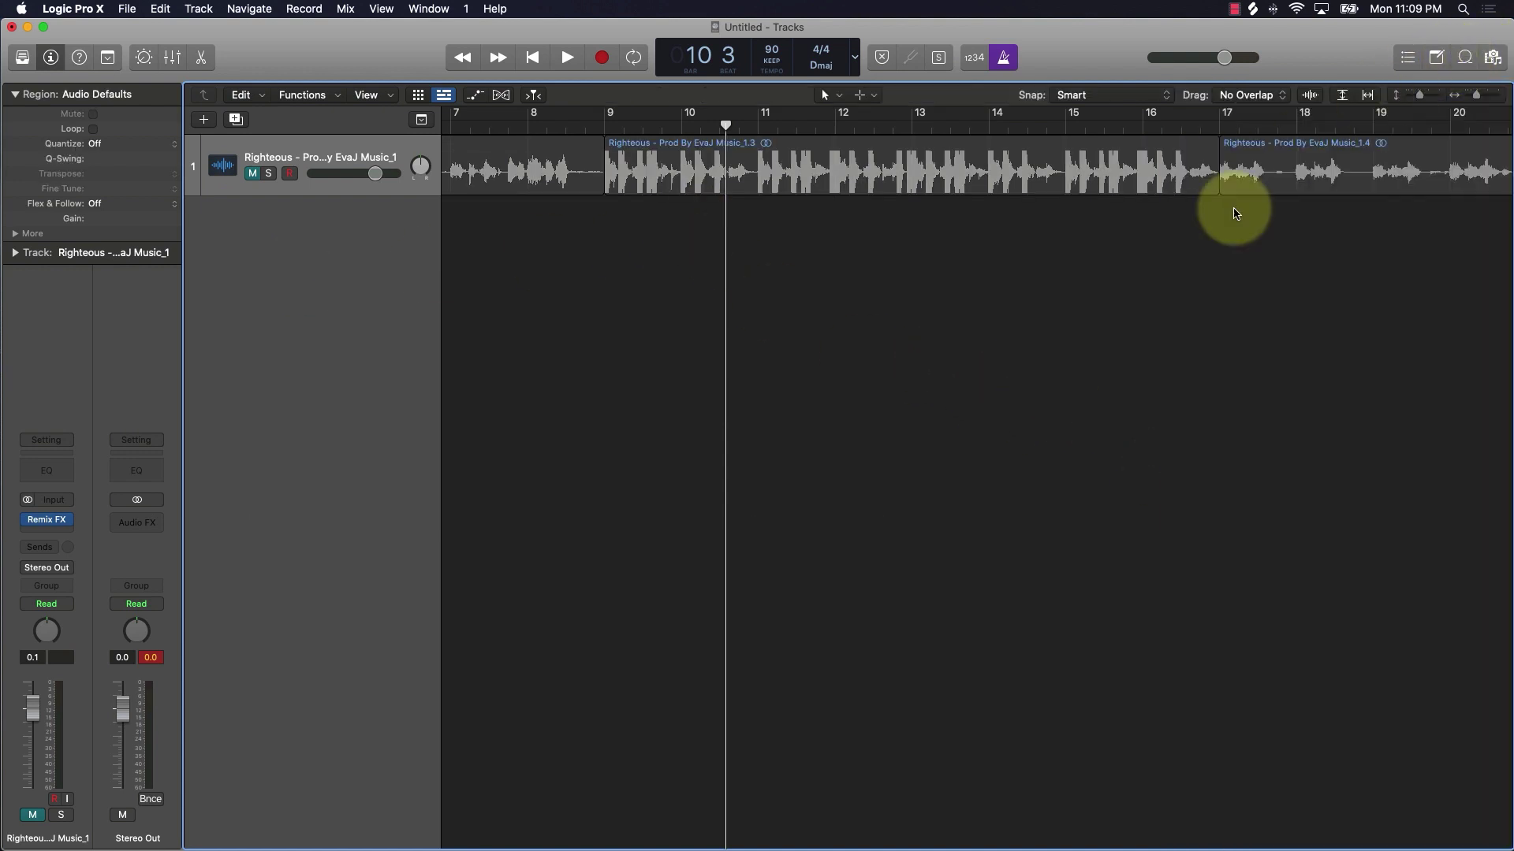
Switch to Chrome and read the Drum Synth section of the What's new in Logic Pro 10.5 page
{"action": "mouse_move", "coordinate": [543, 824]}
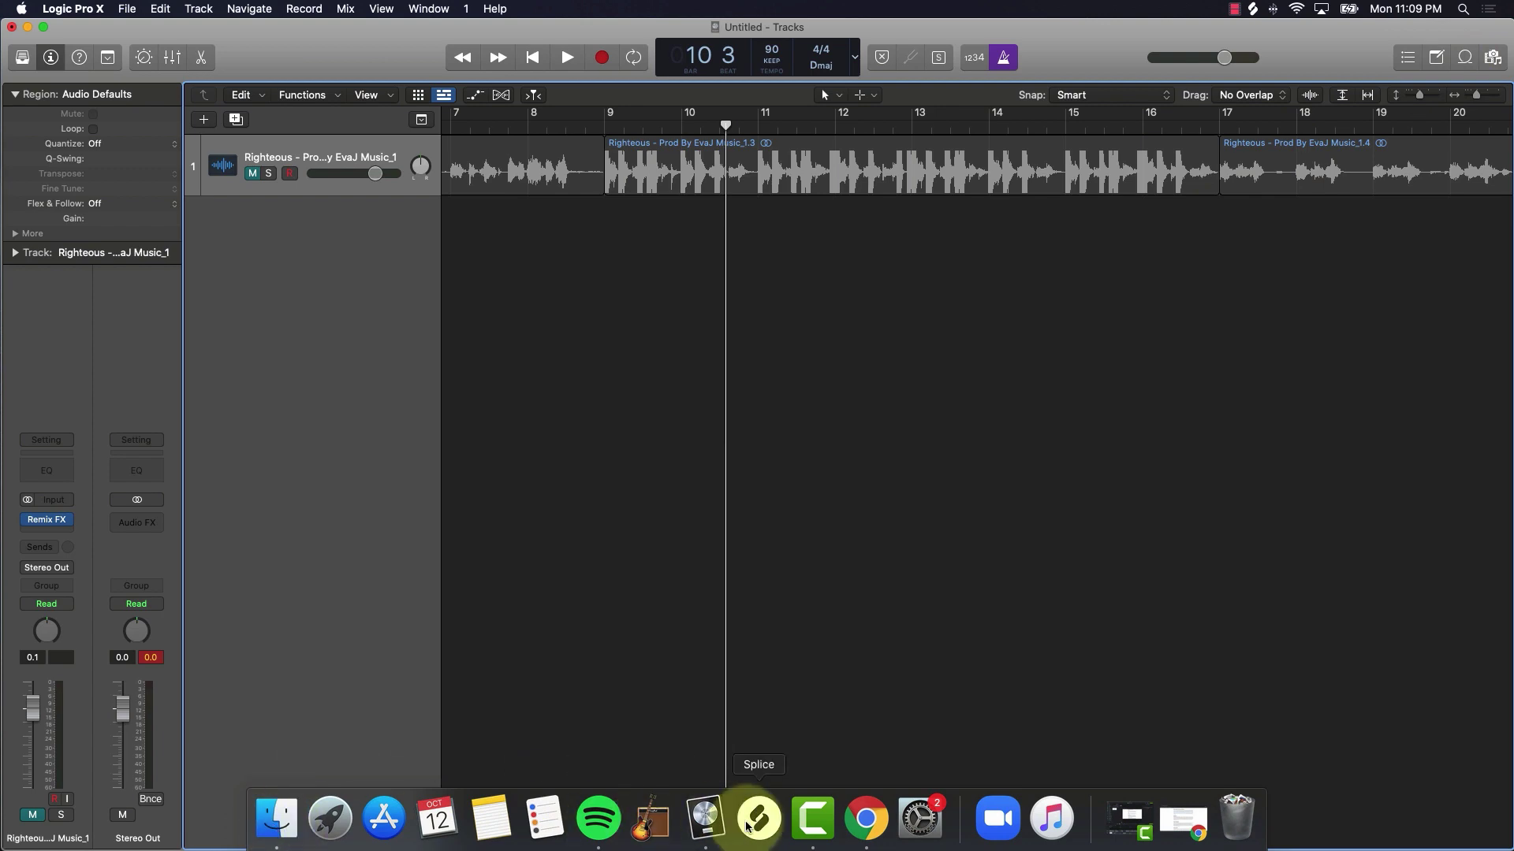
{"action": "left_click", "coordinate": [865, 820]}
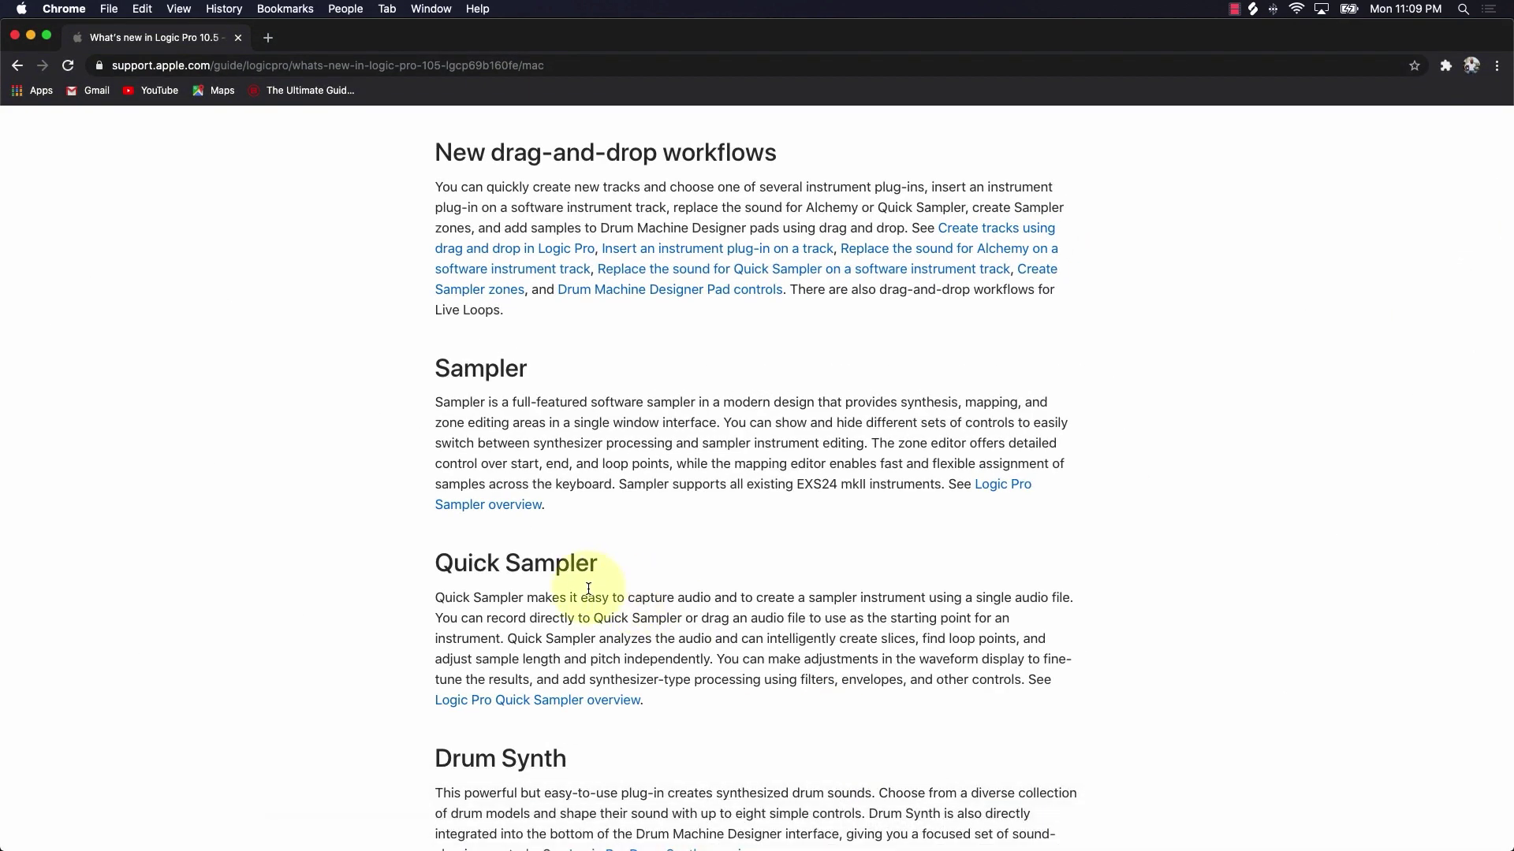
{"action": "scroll", "coordinate": [604, 623], "scroll_direction": "down", "scroll_amount": 3}
{"action": "scroll", "coordinate": [603, 623], "scroll_direction": "down", "scroll_amount": 4}
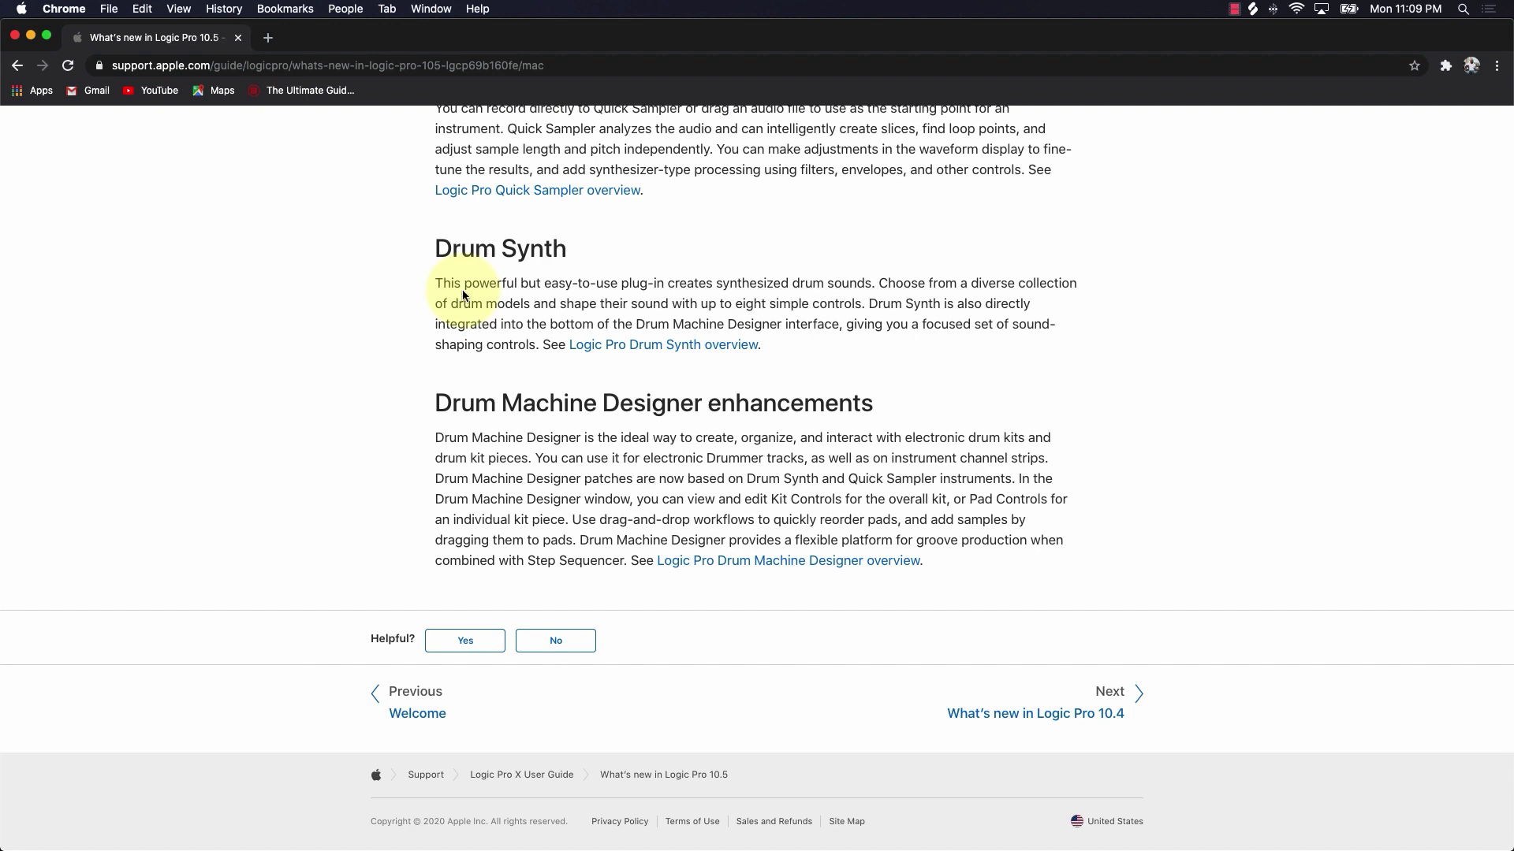
{"action": "left_click", "coordinate": [31, 35]}
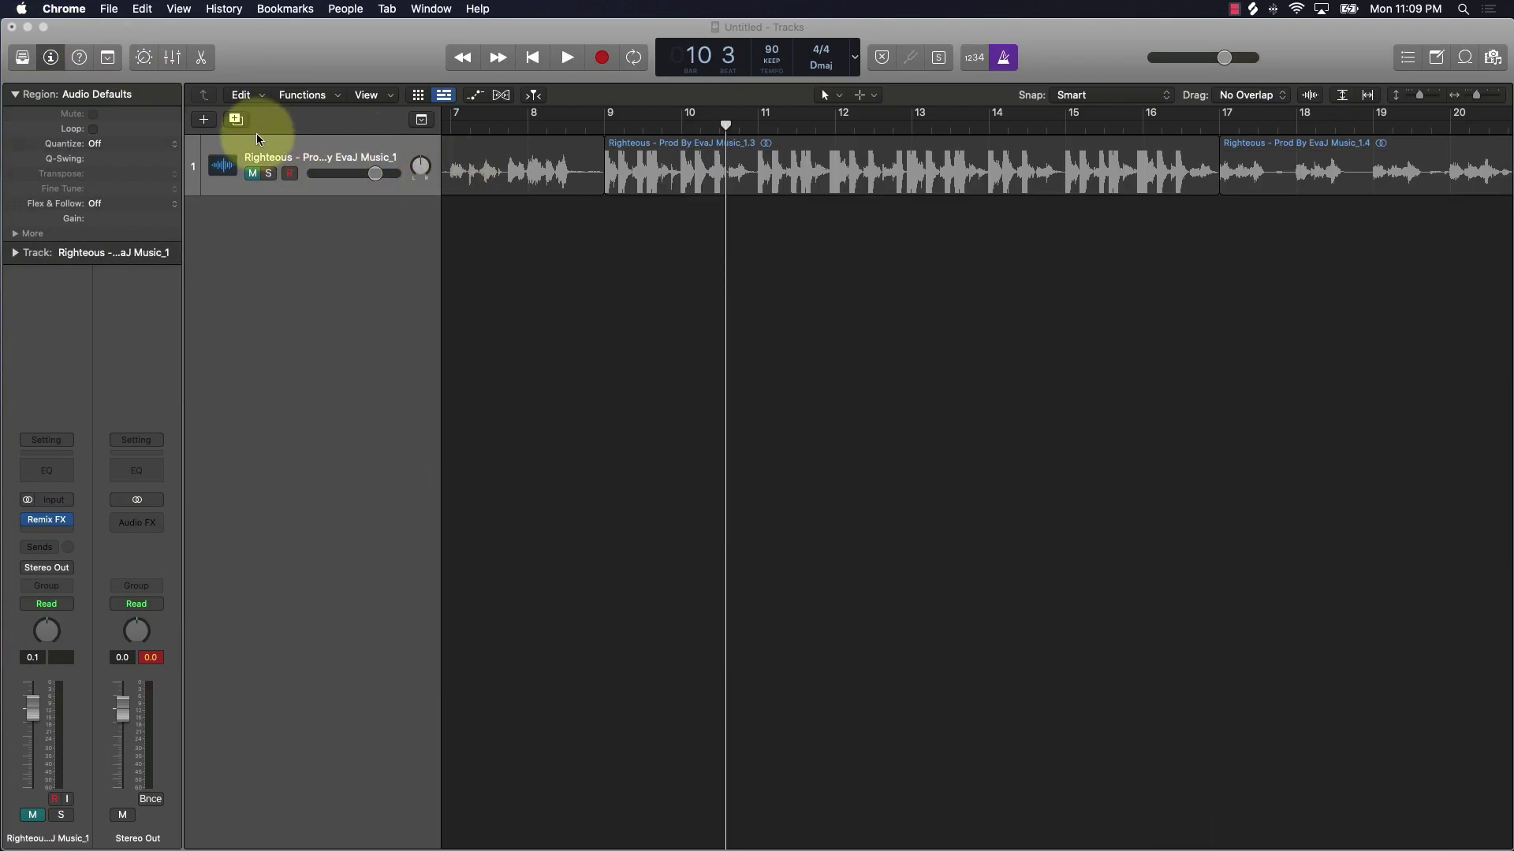
Return to Logic Pro, move the playhead to bar 1, and create a software instrument track with a stereo Drum Synth
{"action": "left_click", "coordinate": [551, 278]}
{"action": "key", "text": "Return"}
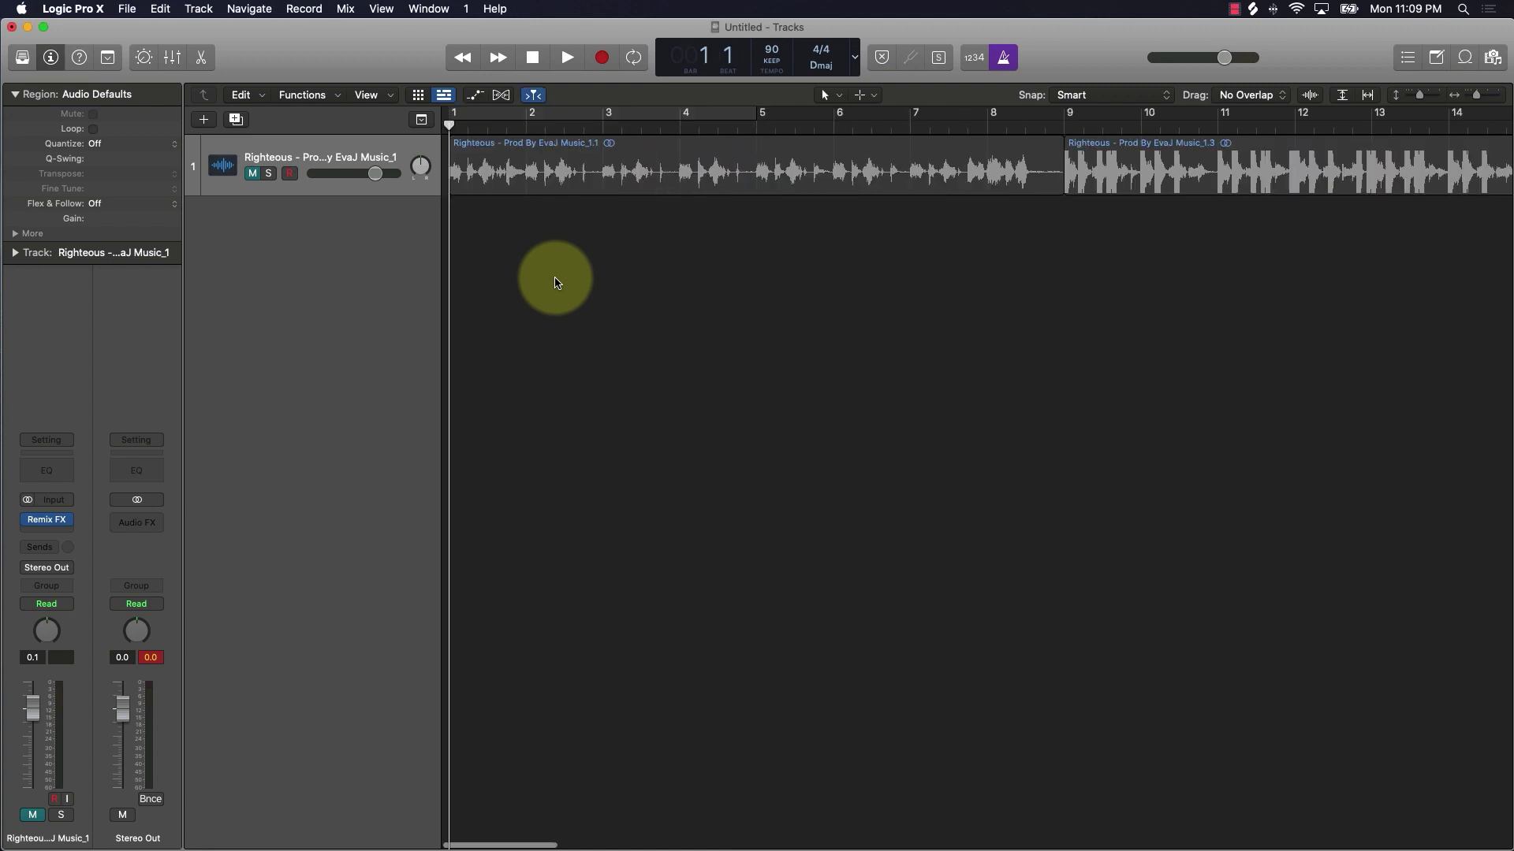
{"action": "left_click", "coordinate": [204, 120]}
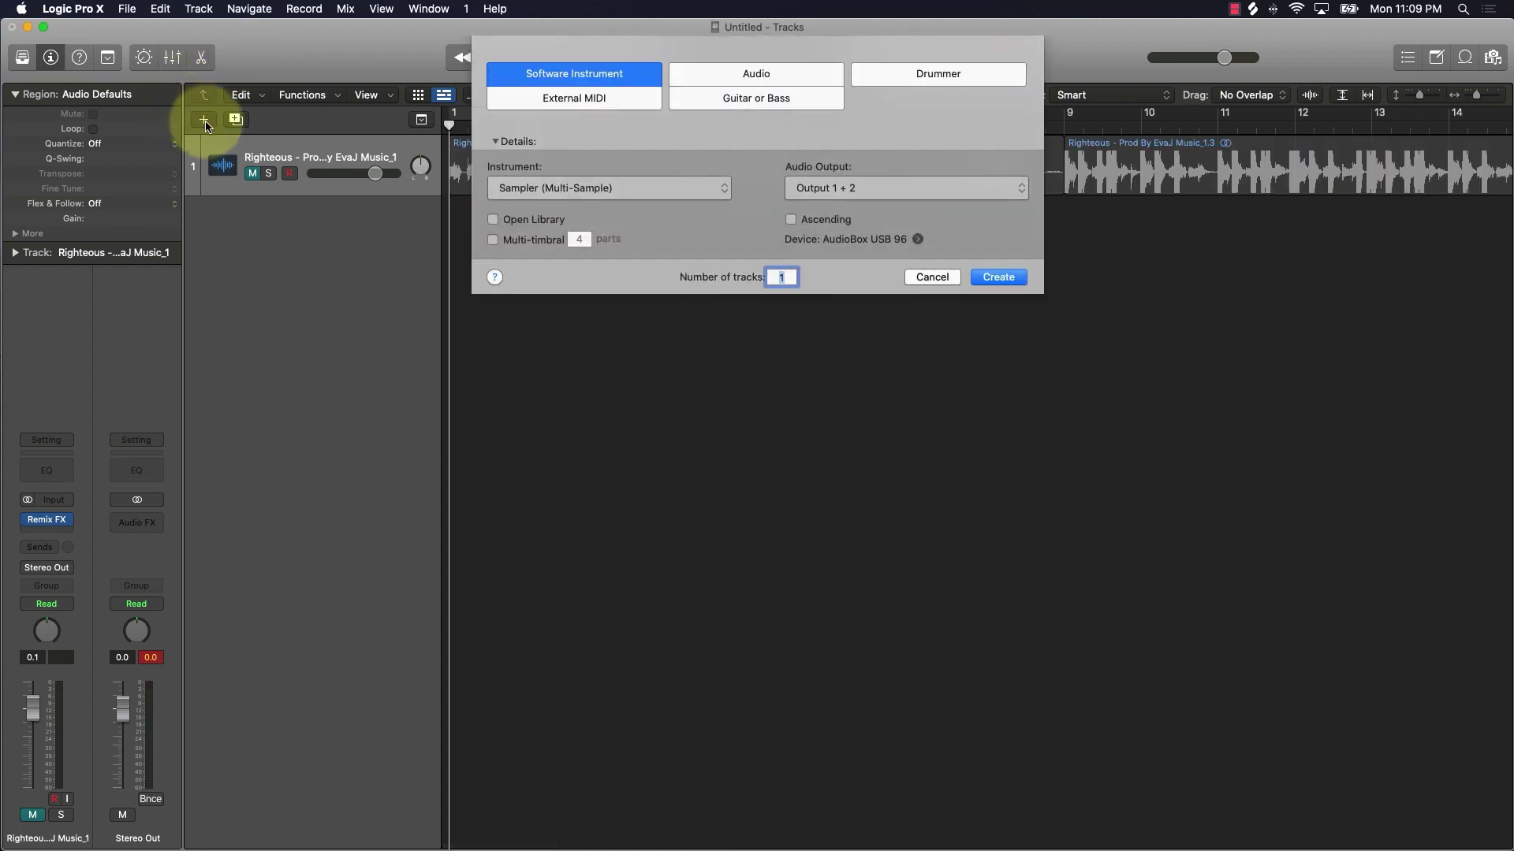
{"action": "left_click", "coordinate": [540, 189]}
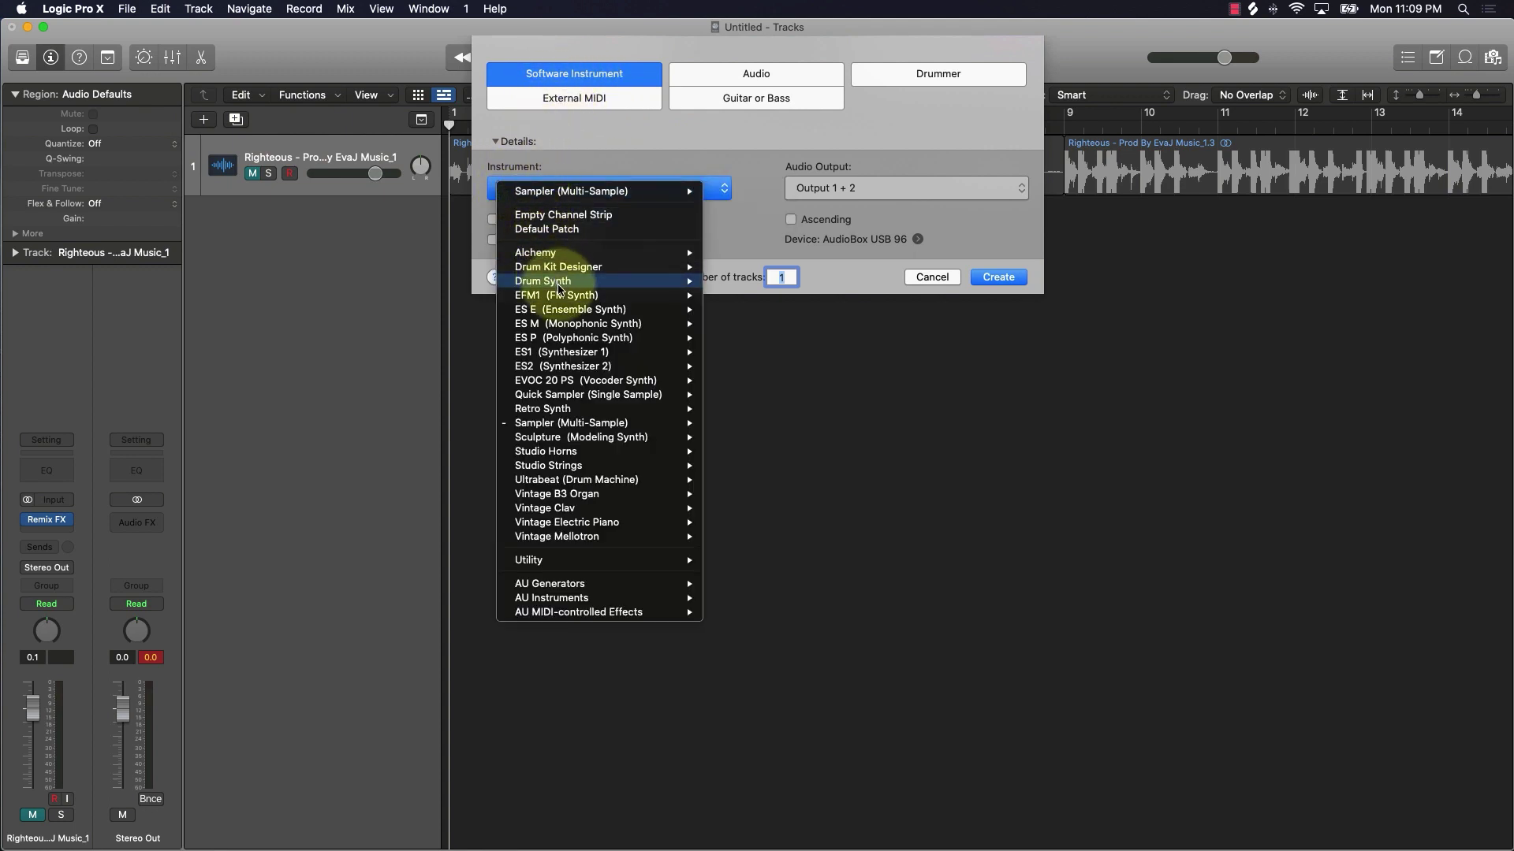
{"action": "mouse_move", "coordinate": [552, 286]}
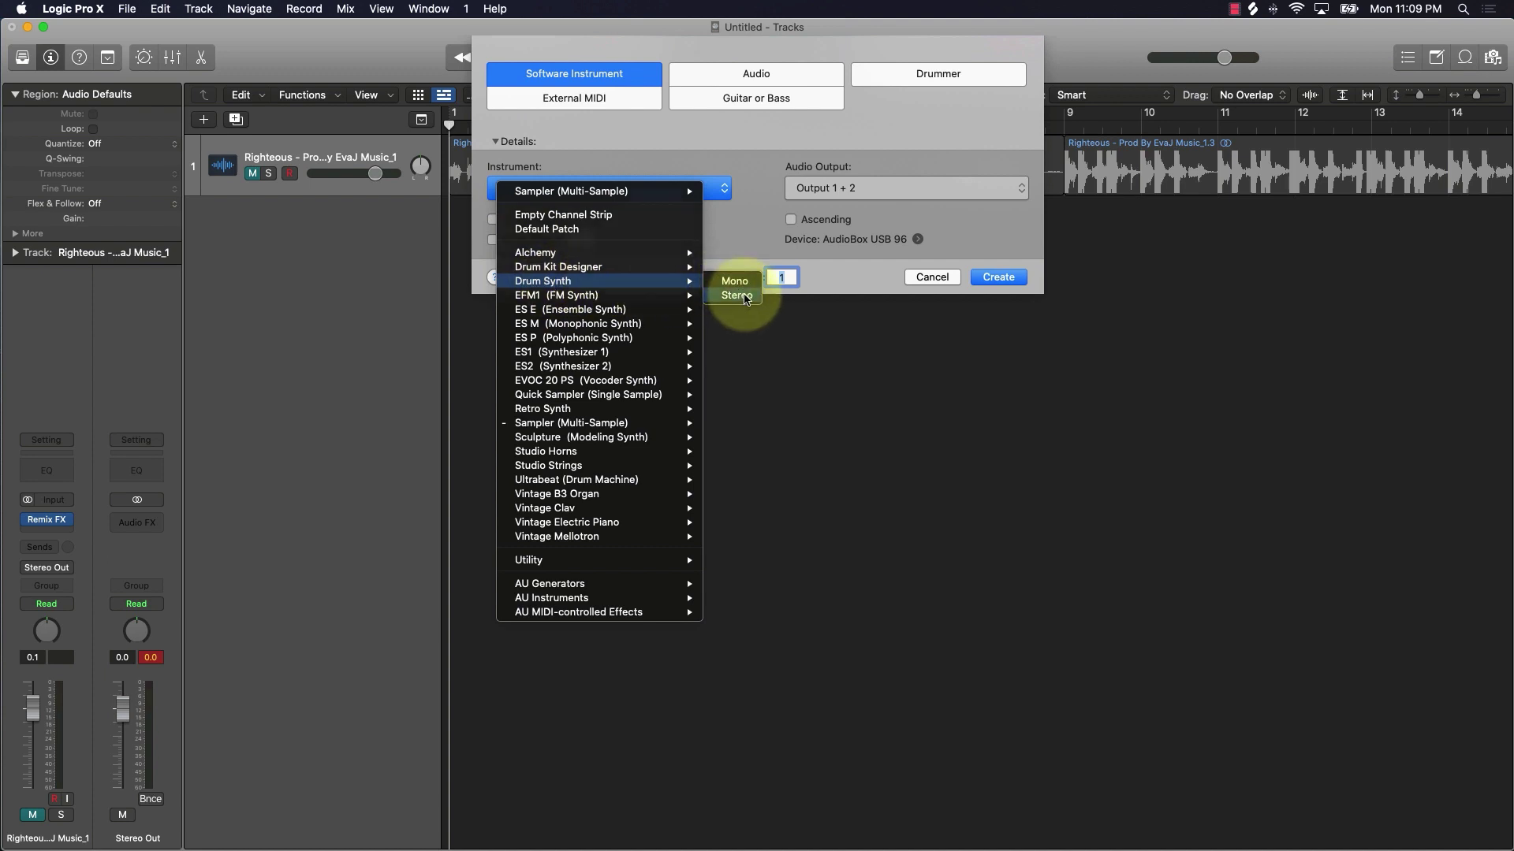
{"action": "left_click", "coordinate": [745, 298]}
{"action": "left_click", "coordinate": [996, 278]}
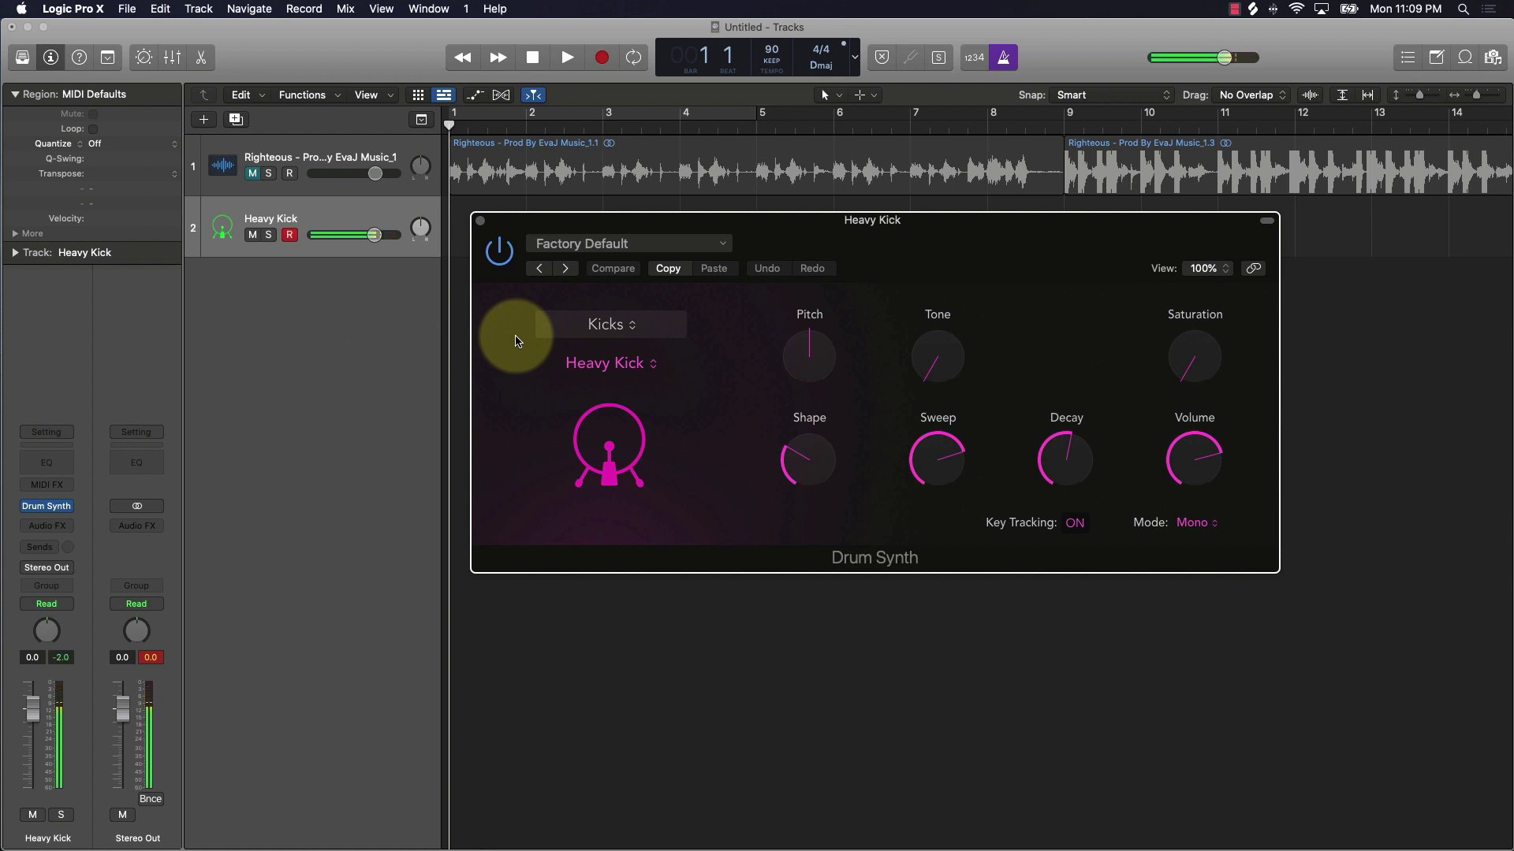
Try the Heavy Kick's Decay at 0% and at 100%, and bring it back to a middle setting
{"action": "left_click_drag", "start_coordinate": [1007, 247], "coordinate": [1050, 296]}
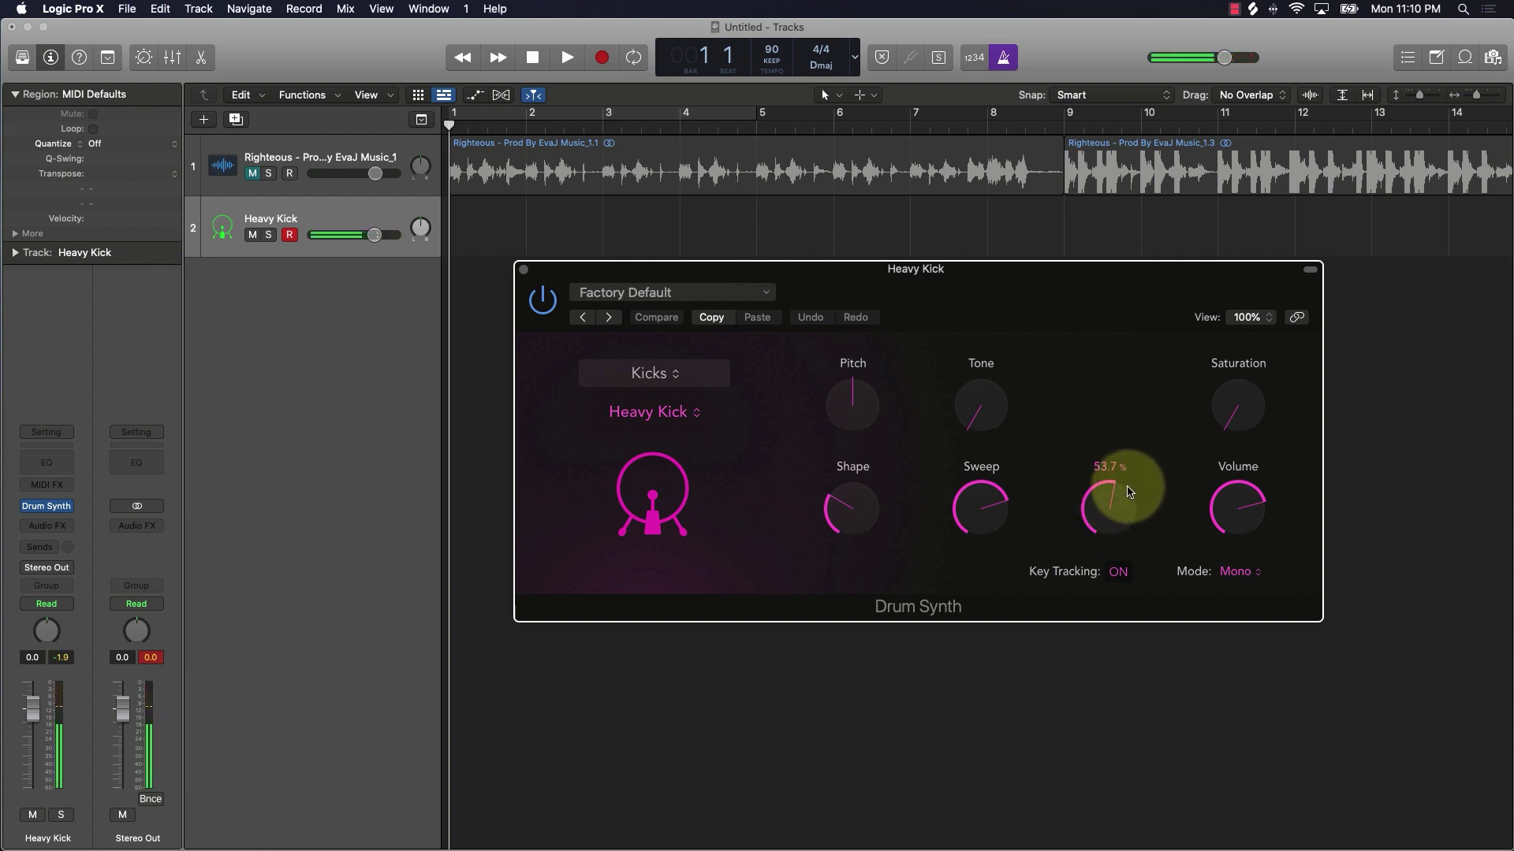
{"action": "left_click_drag", "start_coordinate": [1098, 500], "coordinate": [1115, 580]}
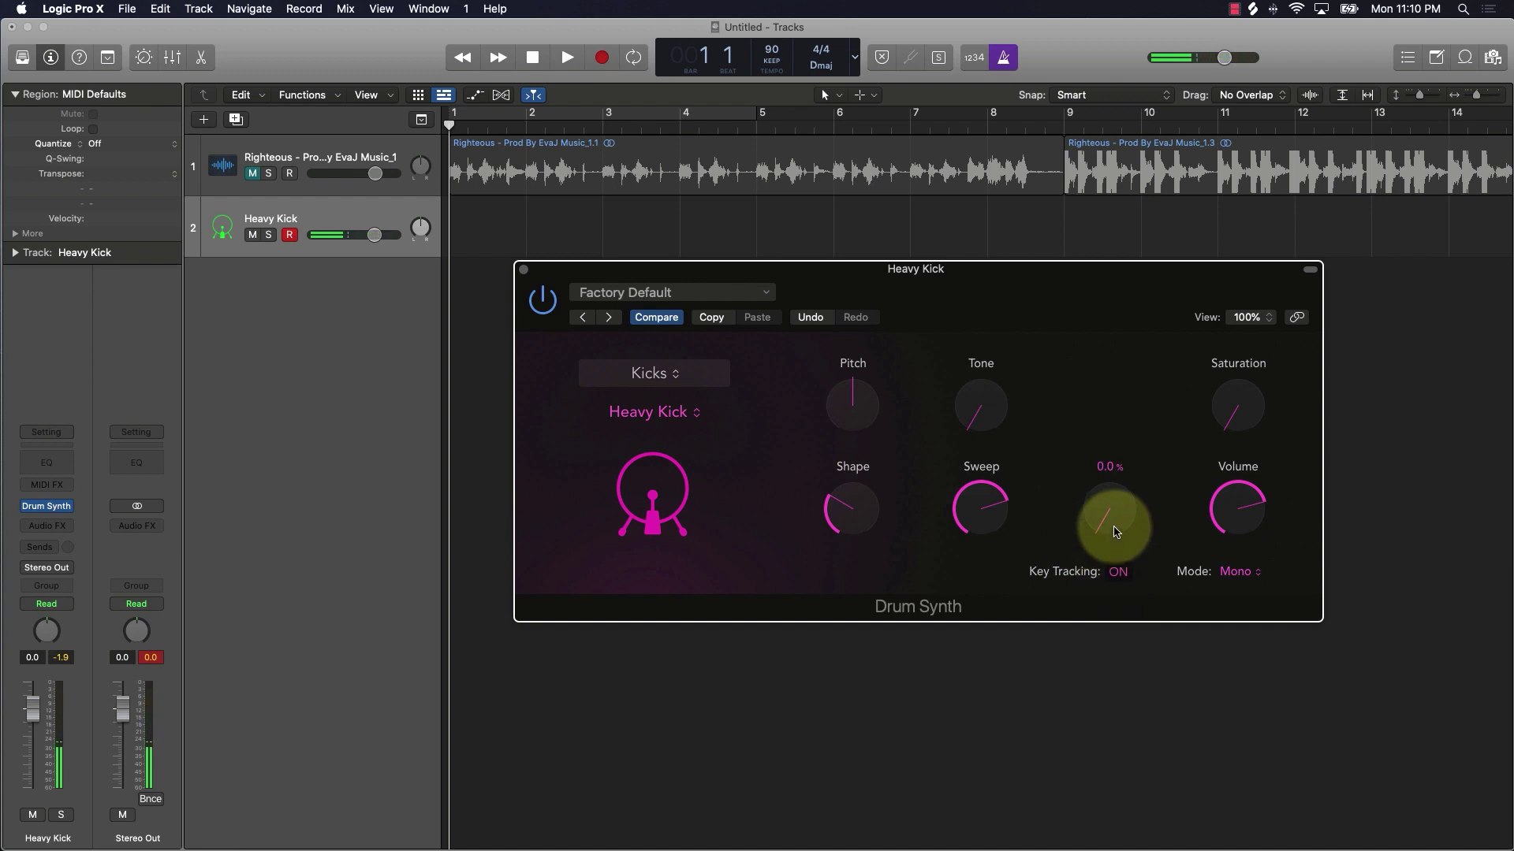
{"action": "left_click_drag", "start_coordinate": [1114, 533], "coordinate": [1051, 287]}
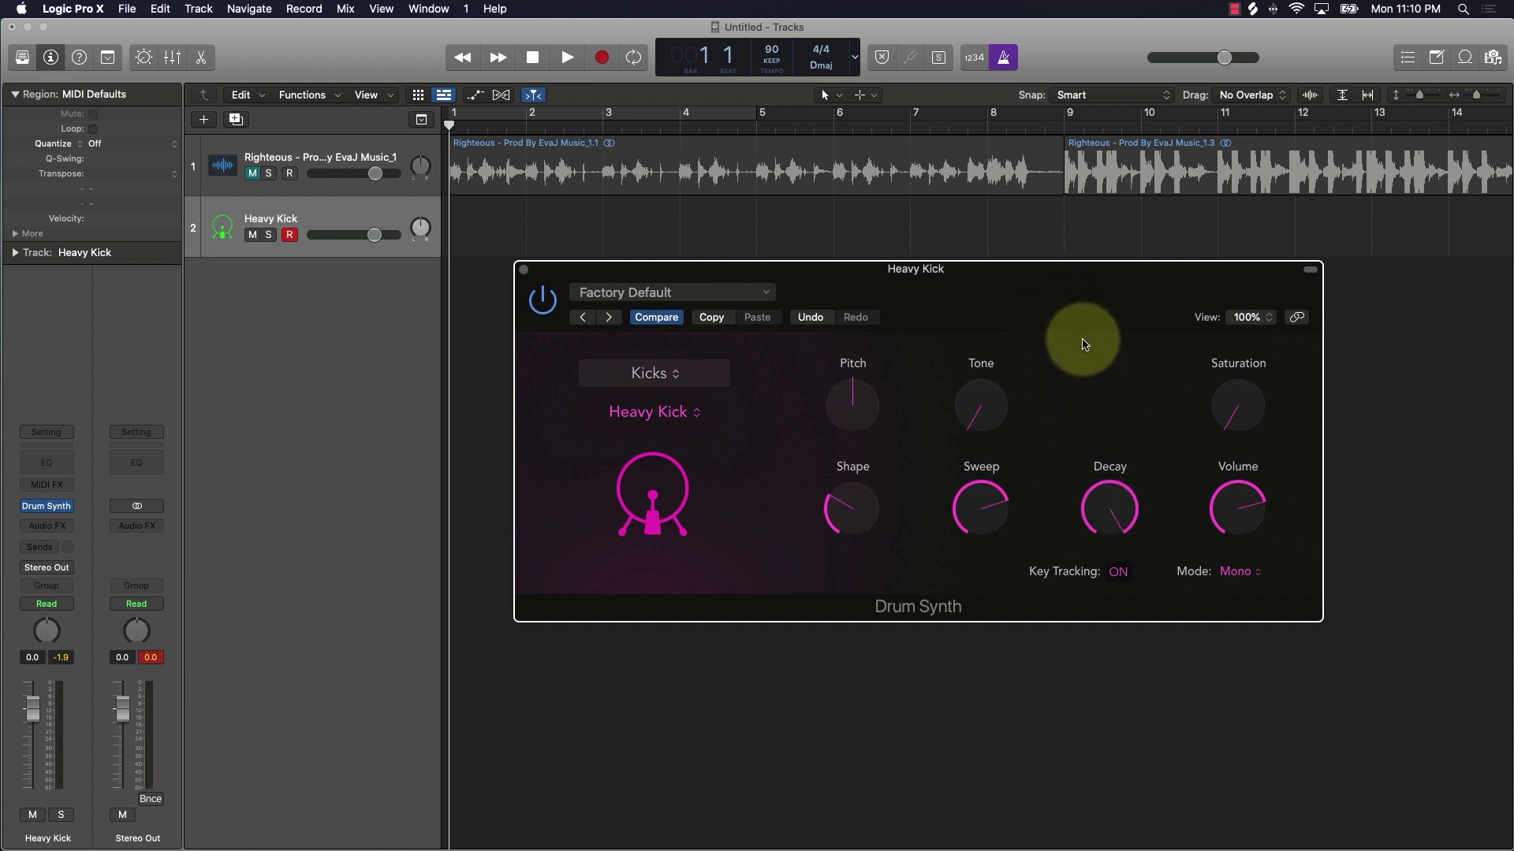
{"action": "mouse_move", "coordinate": [1082, 475]}
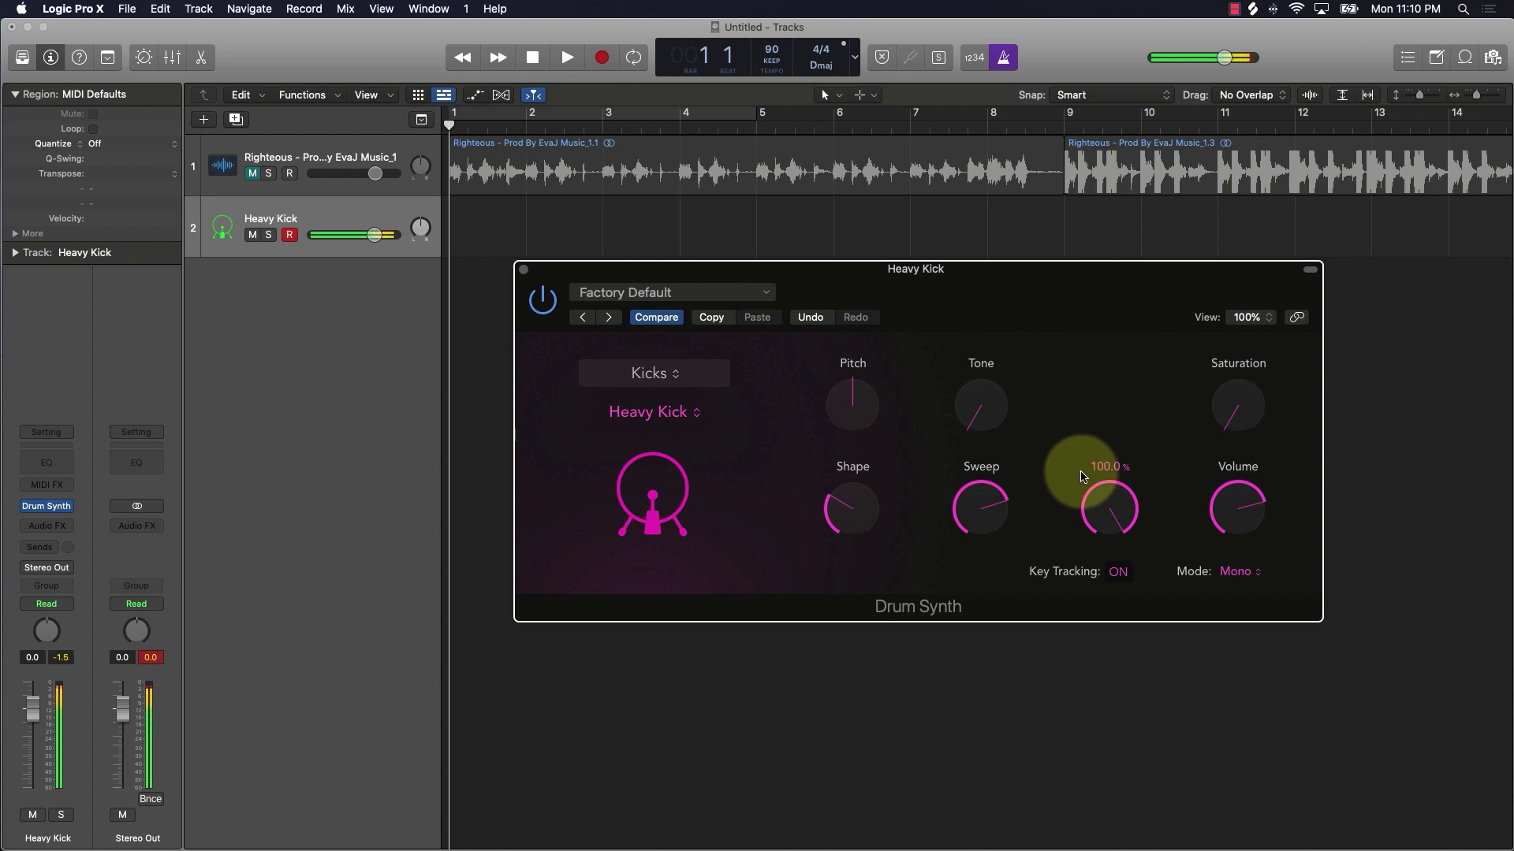
{"action": "left_click_drag", "start_coordinate": [1082, 476], "coordinate": [1108, 498]}
Try higher Shape, Tone and Pitch settings on the Heavy Kick
{"action": "mouse_move", "coordinate": [985, 508]}
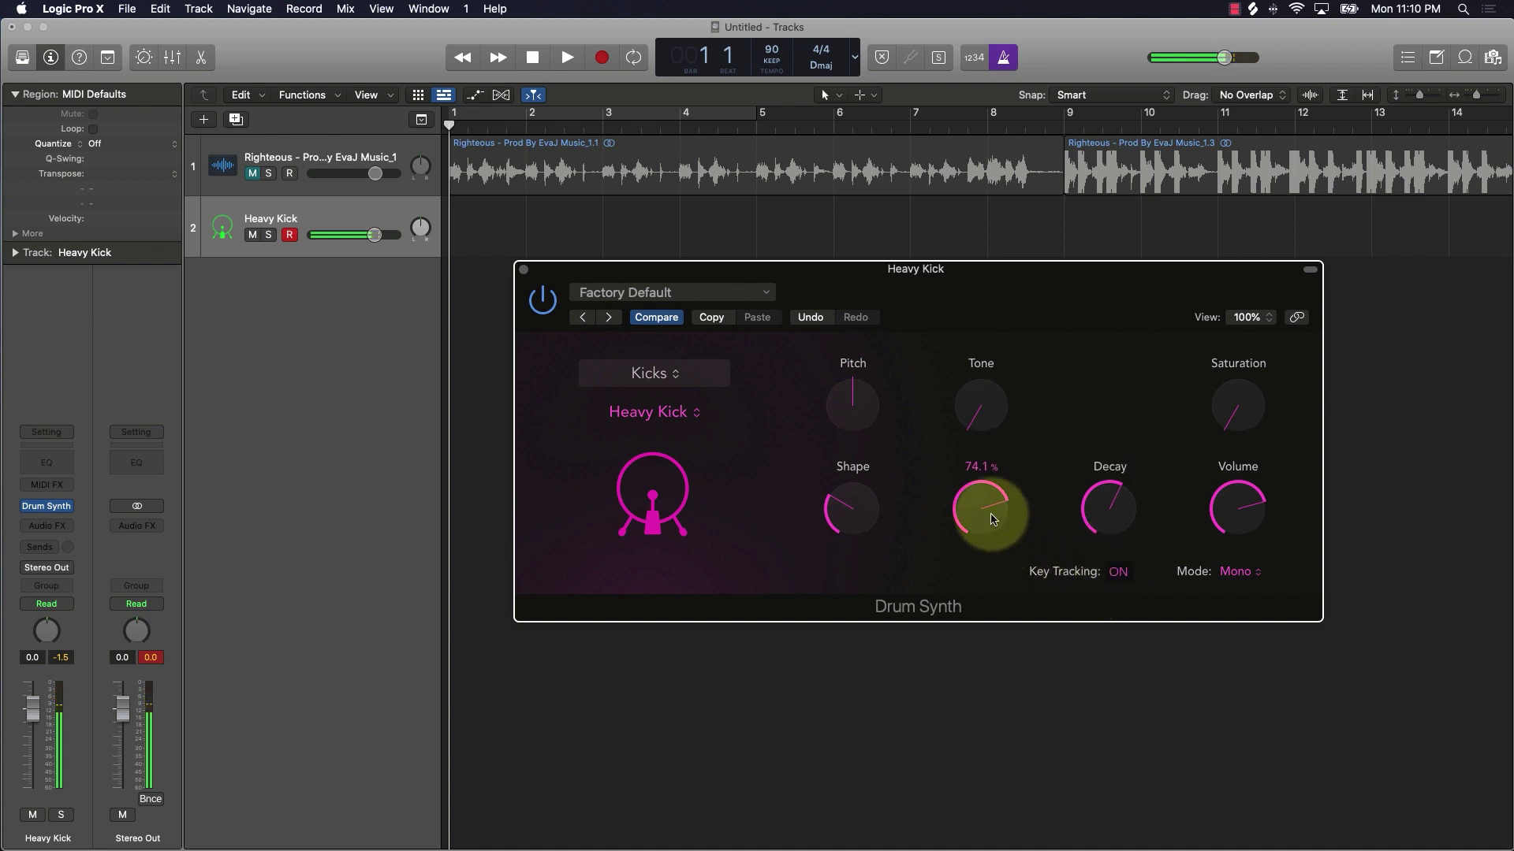
{"action": "mouse_move", "coordinate": [840, 510]}
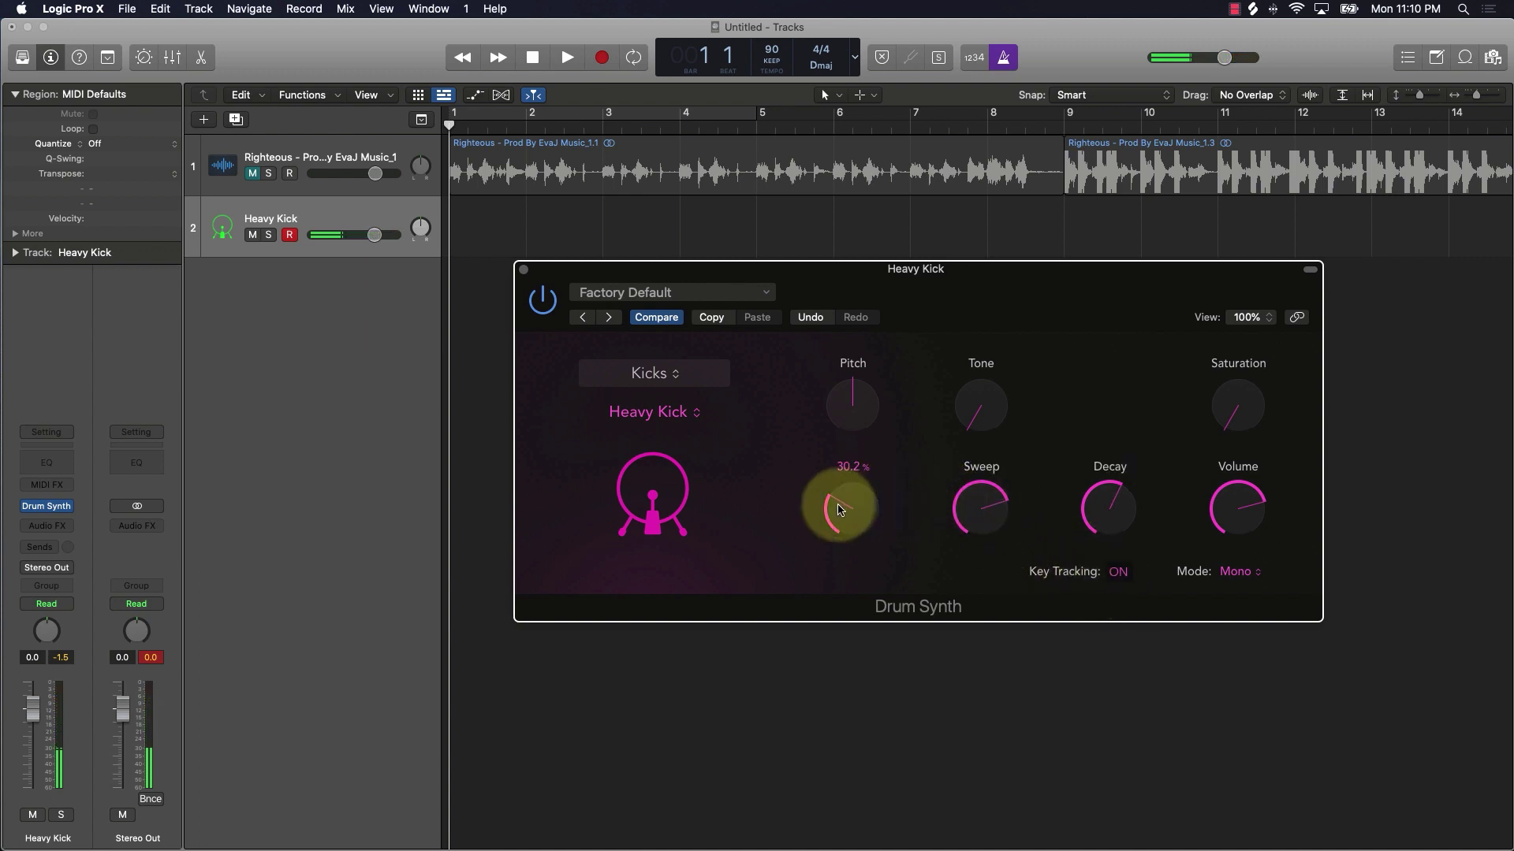
{"action": "left_click_drag", "start_coordinate": [840, 510], "coordinate": [895, 389]}
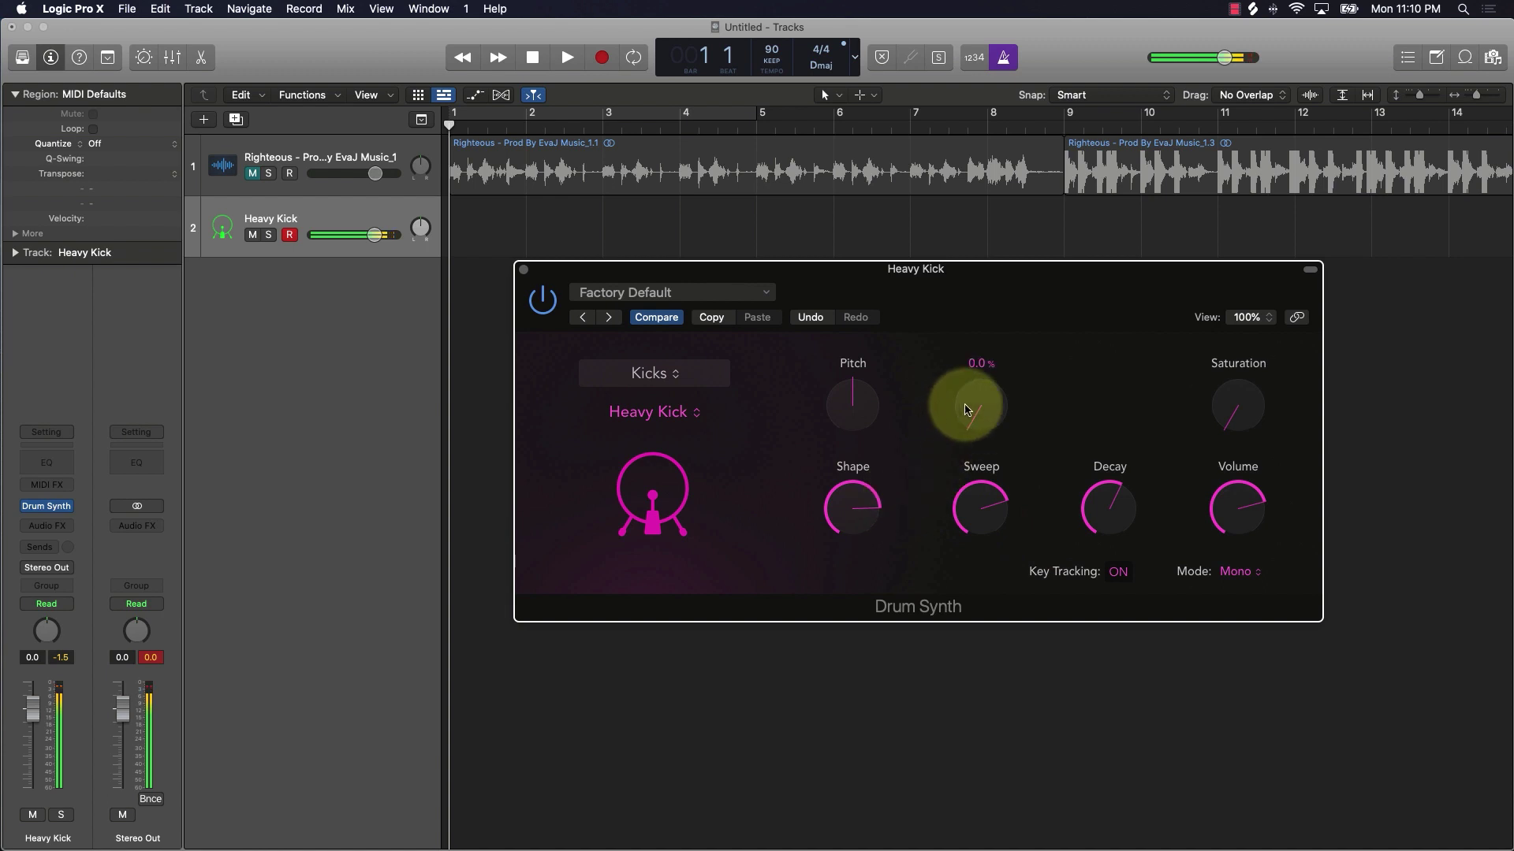
{"action": "left_click_drag", "start_coordinate": [990, 395], "coordinate": [986, 310]}
{"action": "left_click_drag", "start_coordinate": [846, 386], "coordinate": [834, 318]}
{"action": "left_click", "coordinate": [836, 466]}
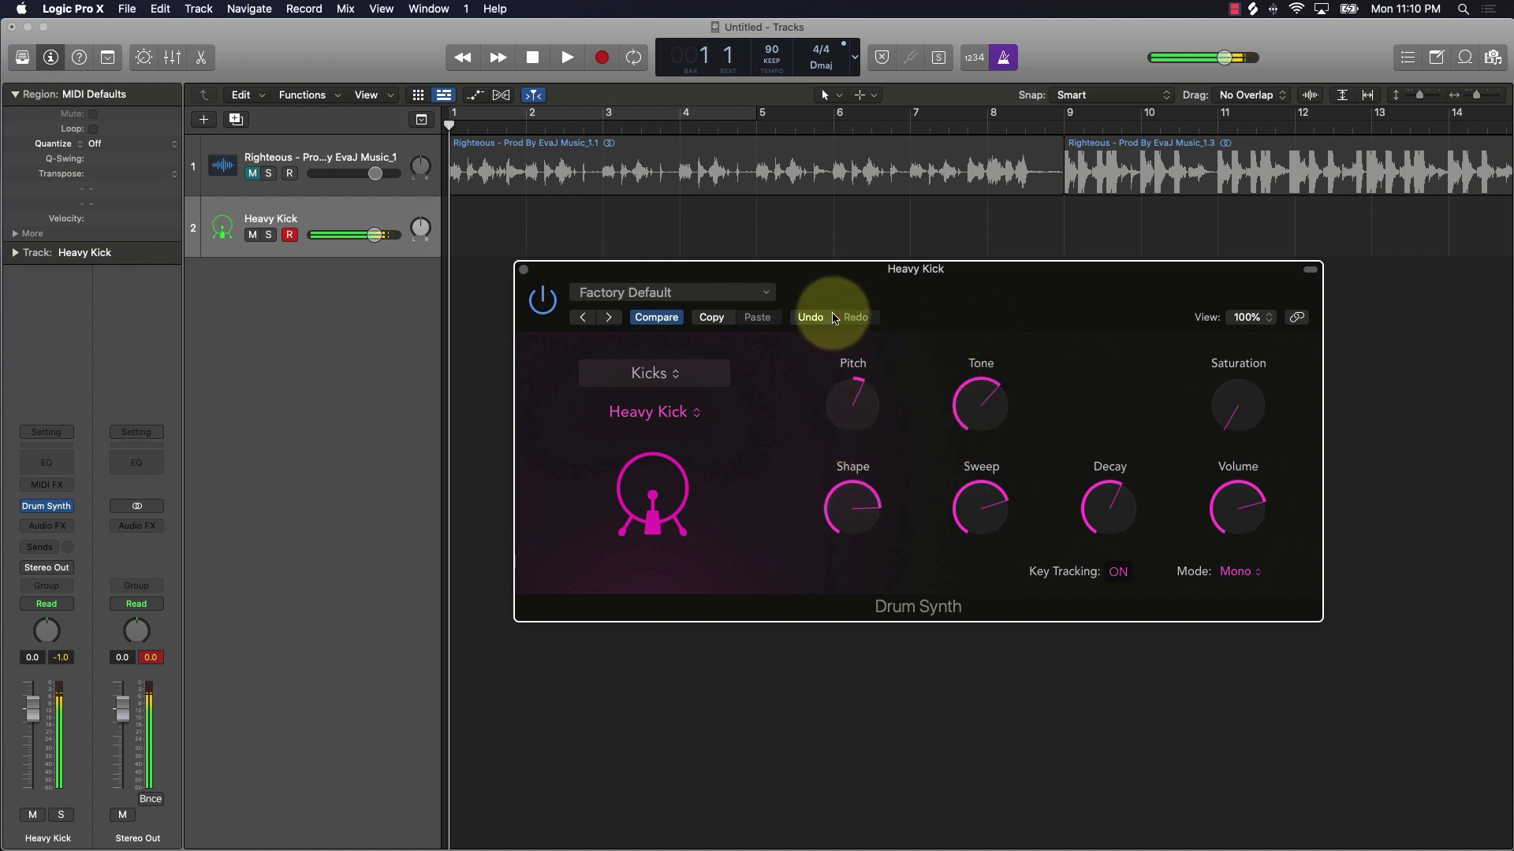
Reset the Heavy Kick's Pitch to 0 and its Shape, Sweep, Tone and Decay to their minimum
{"action": "left_click", "coordinate": [851, 392]}
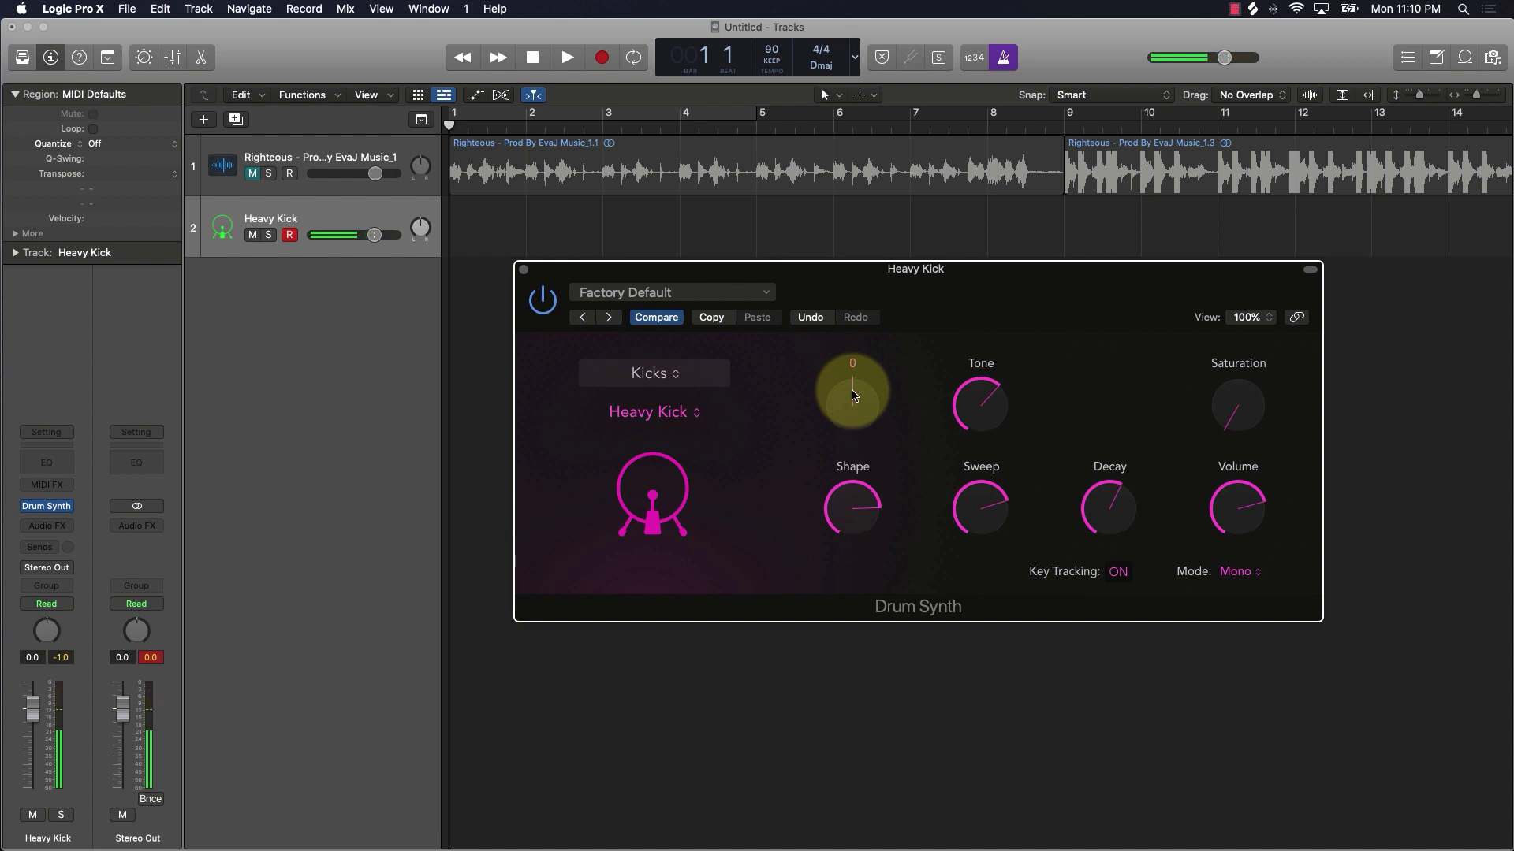
{"action": "left_click", "coordinate": [849, 504], "text": "alt"}
{"action": "left_click", "coordinate": [963, 508], "text": "alt"}
{"action": "left_click", "coordinate": [974, 408], "text": "alt"}
{"action": "left_click", "coordinate": [1105, 525], "text": "alt"}
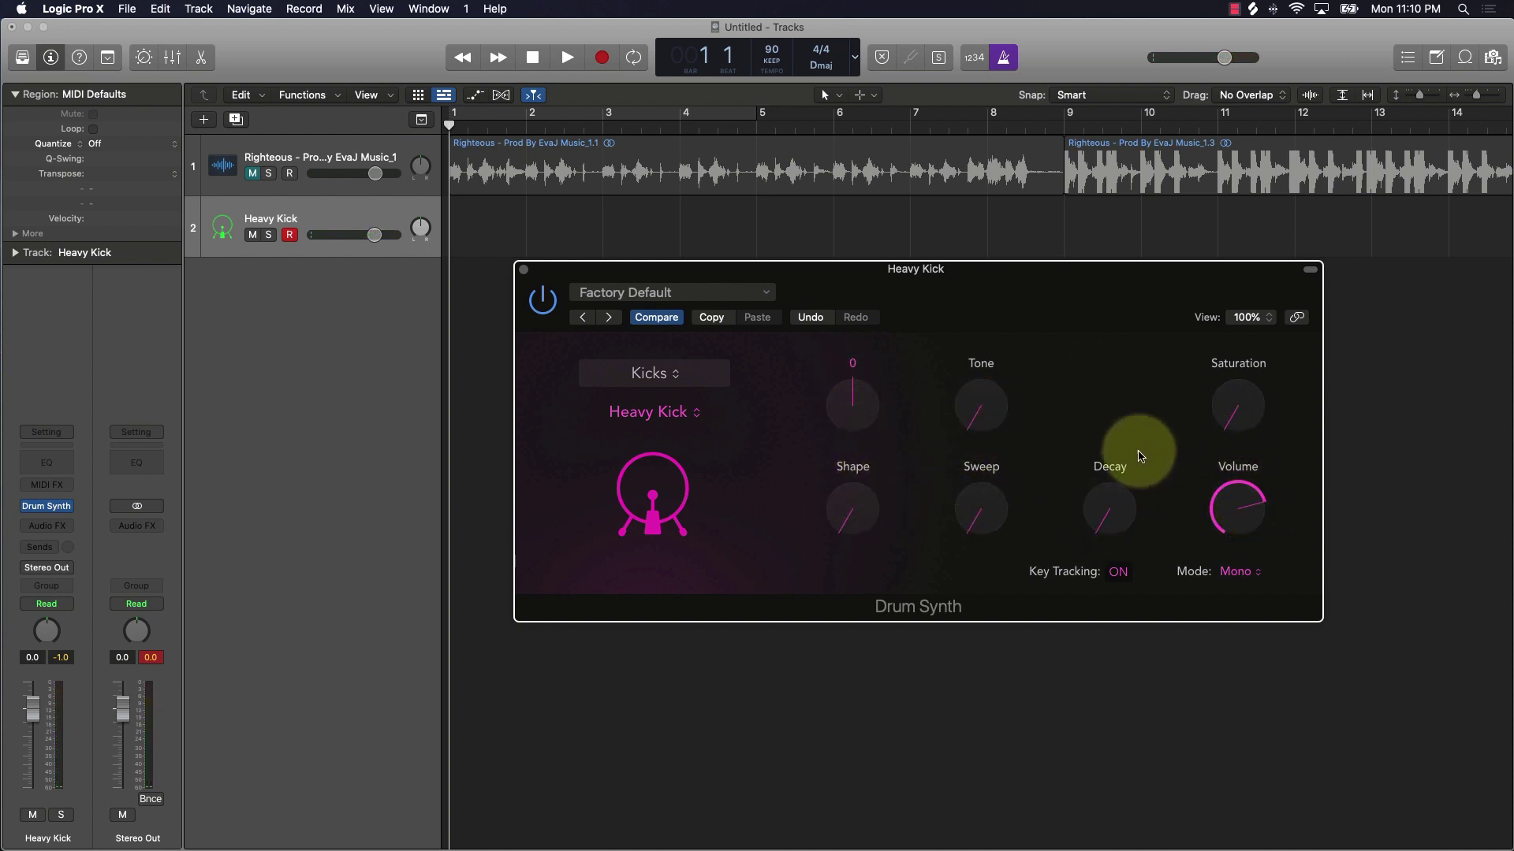
Look through Drum Synth's drum categories, and close the plug-in and delete the Heavy Kick track
{"action": "left_click", "coordinate": [654, 374]}
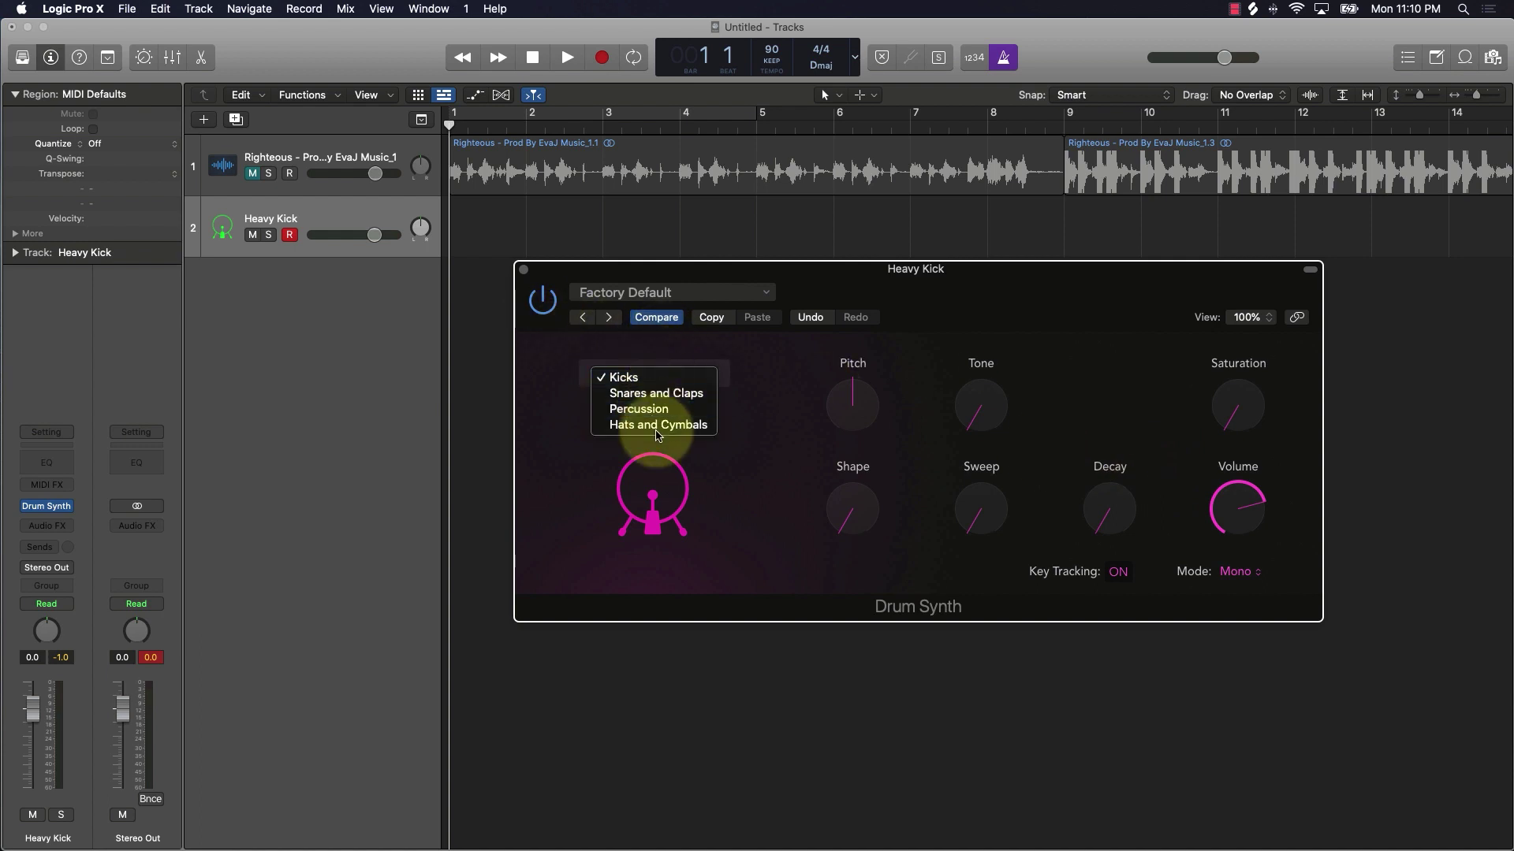
{"action": "left_click", "coordinate": [770, 449]}
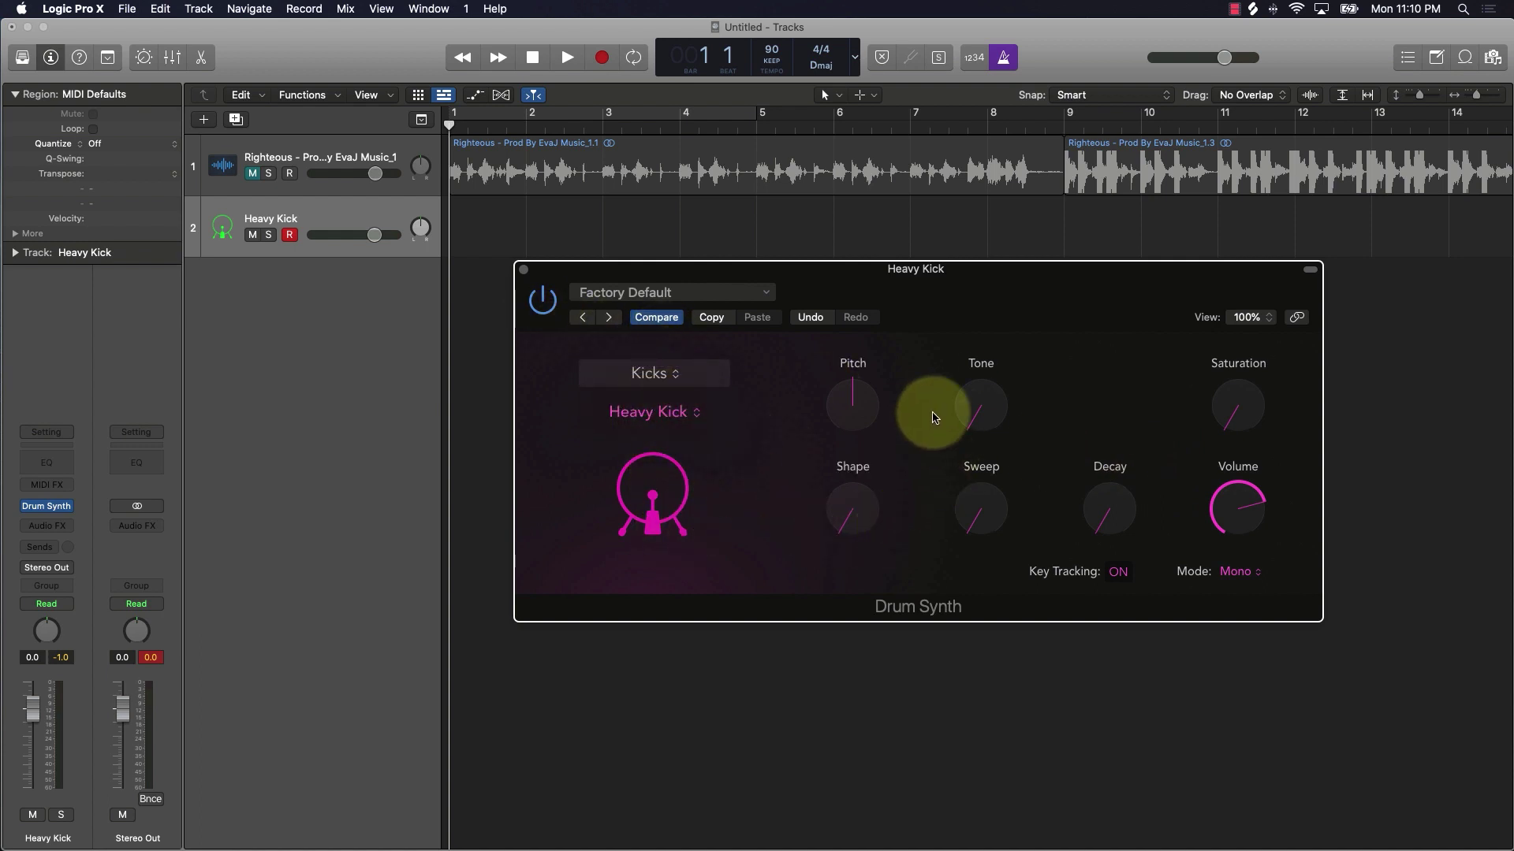
{"action": "left_click", "coordinate": [524, 270]}
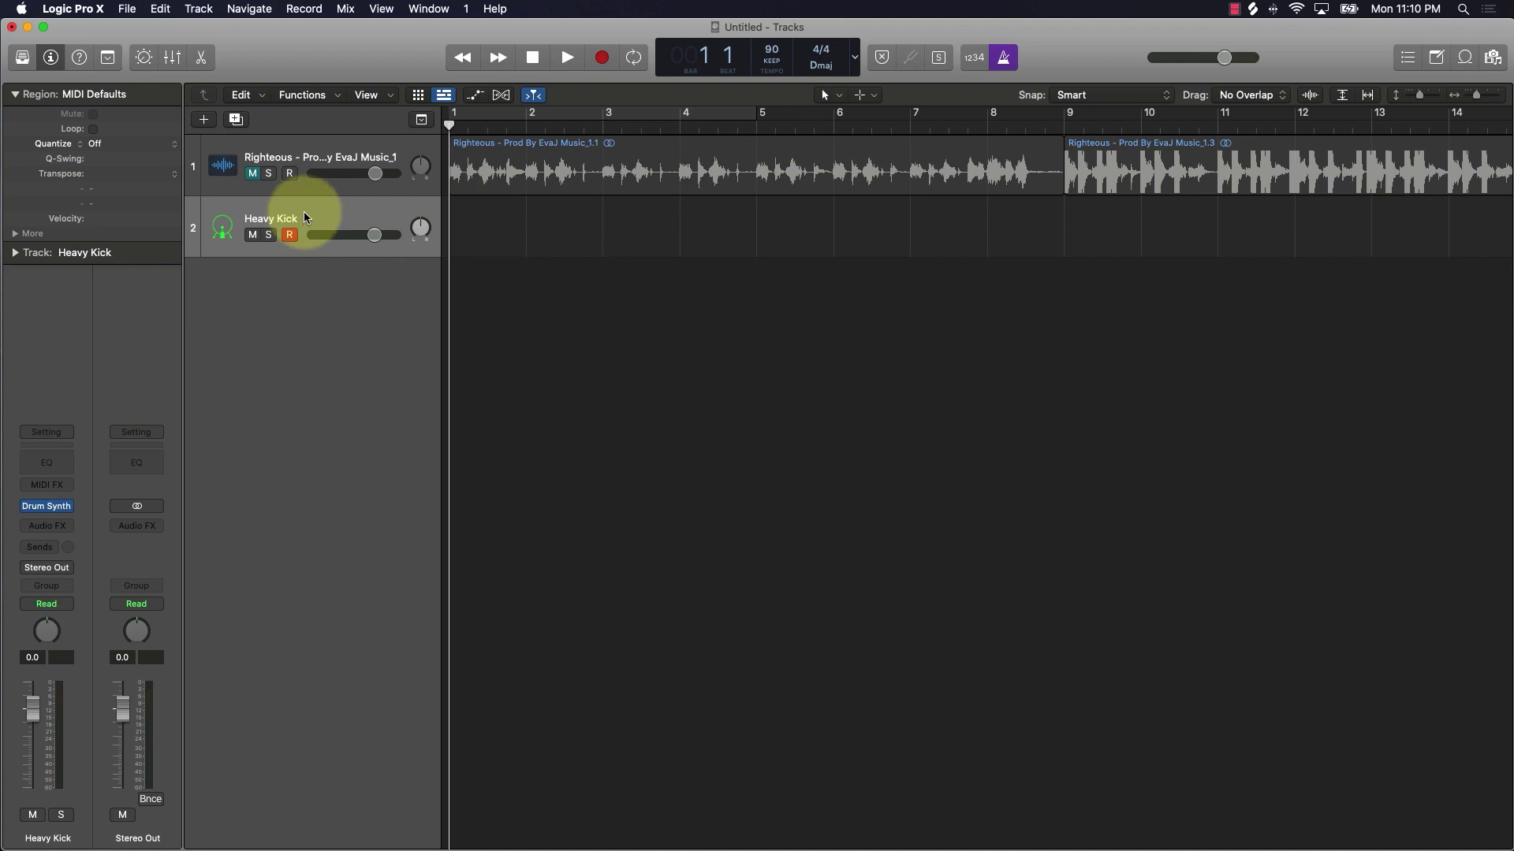
{"action": "key", "text": "super+BackSpace"}
Switch to Chrome and read the Drum Machine Designer enhancements section of the What's new page
{"action": "mouse_move", "coordinate": [730, 836]}
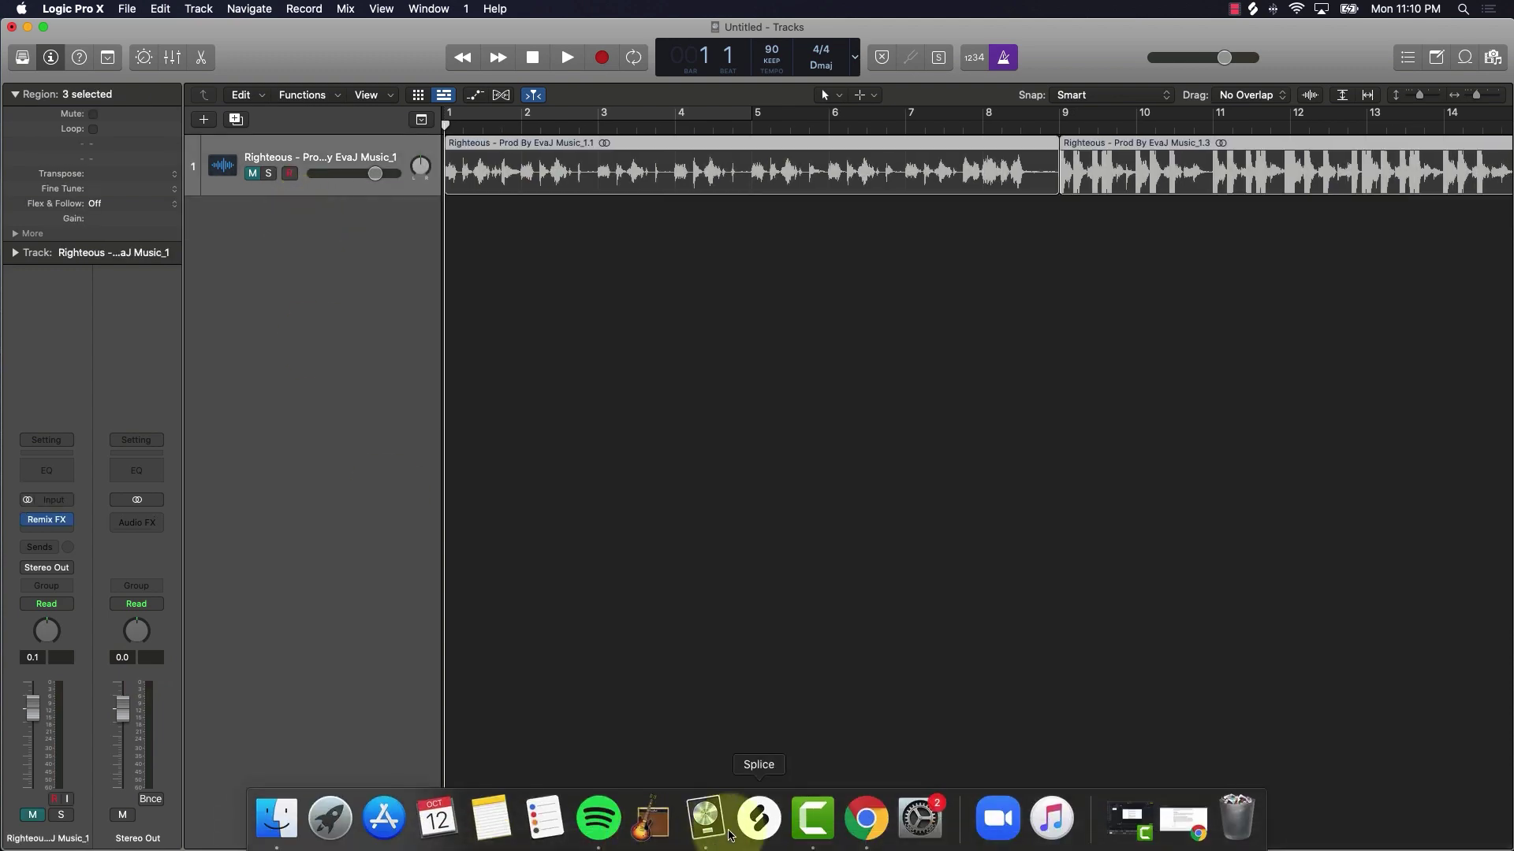
{"action": "left_click", "coordinate": [866, 819]}
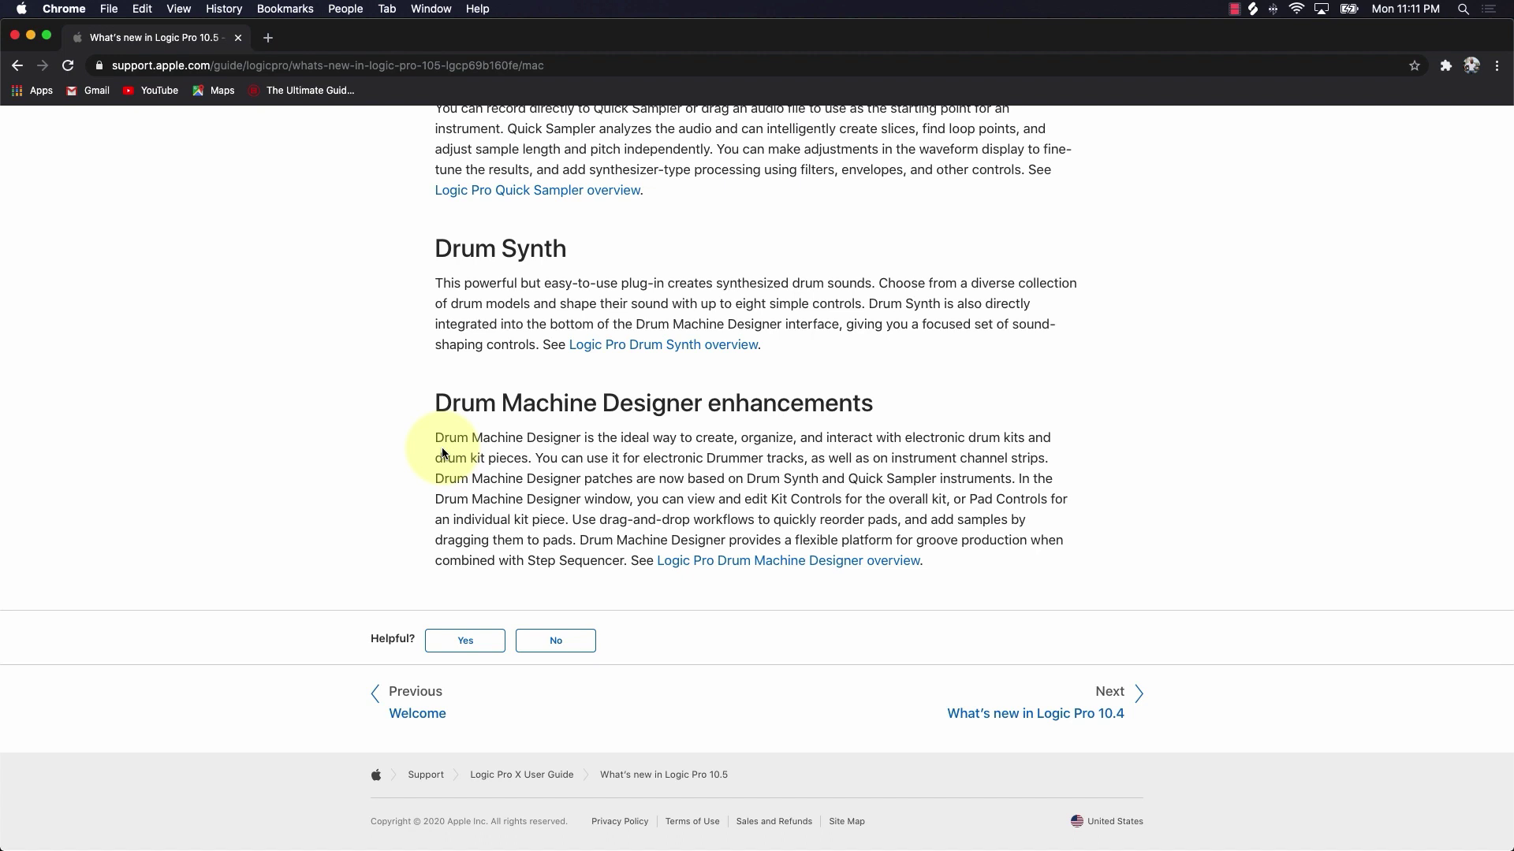
{"action": "scroll", "coordinate": [442, 453], "scroll_direction": "up", "scroll_amount": 1}
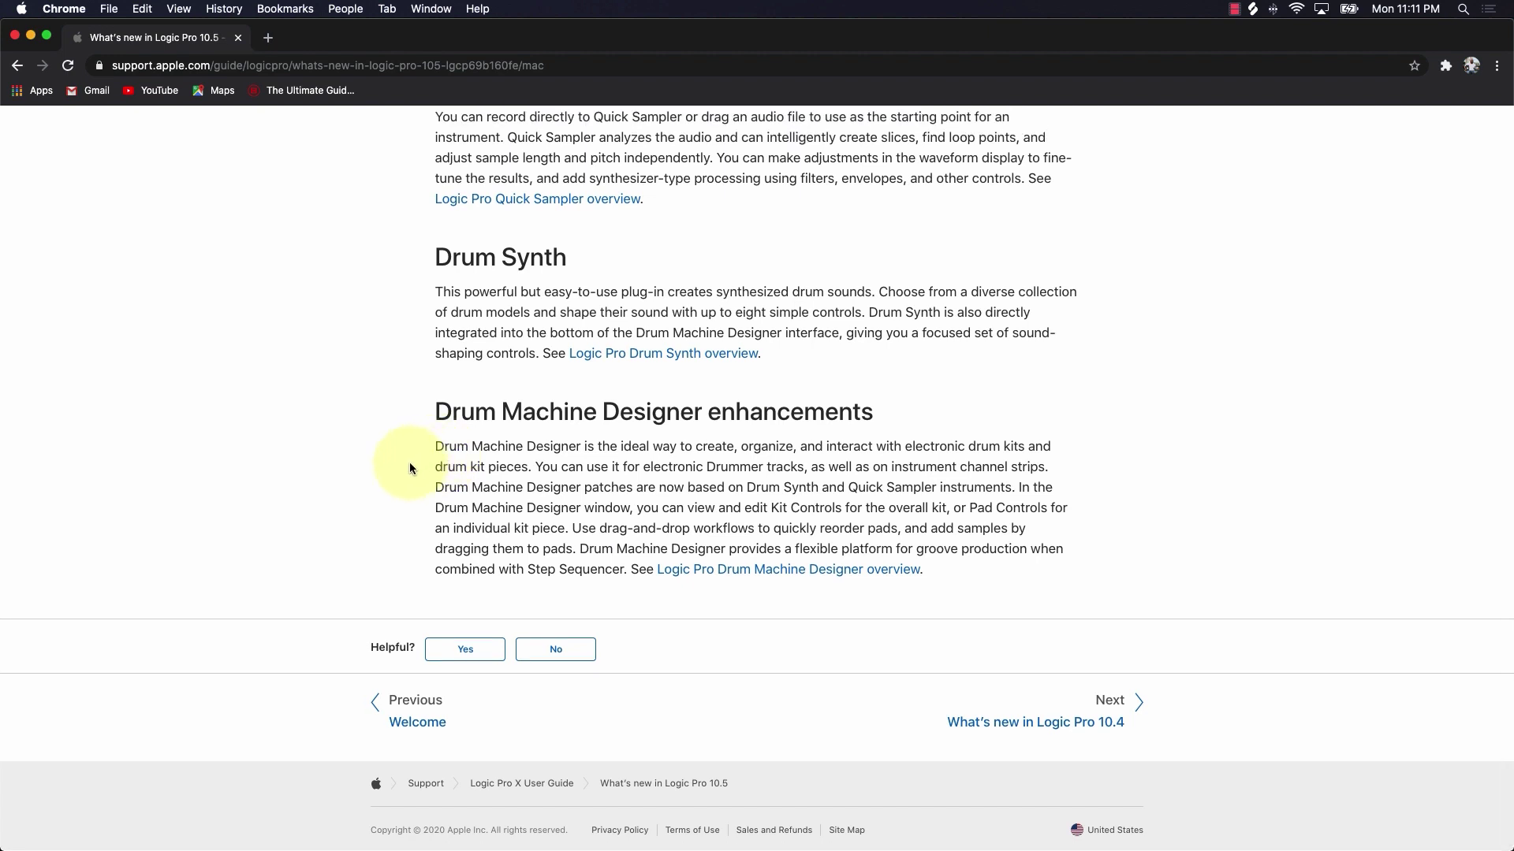
{"action": "scroll", "coordinate": [410, 469], "scroll_direction": "up", "scroll_amount": 1}
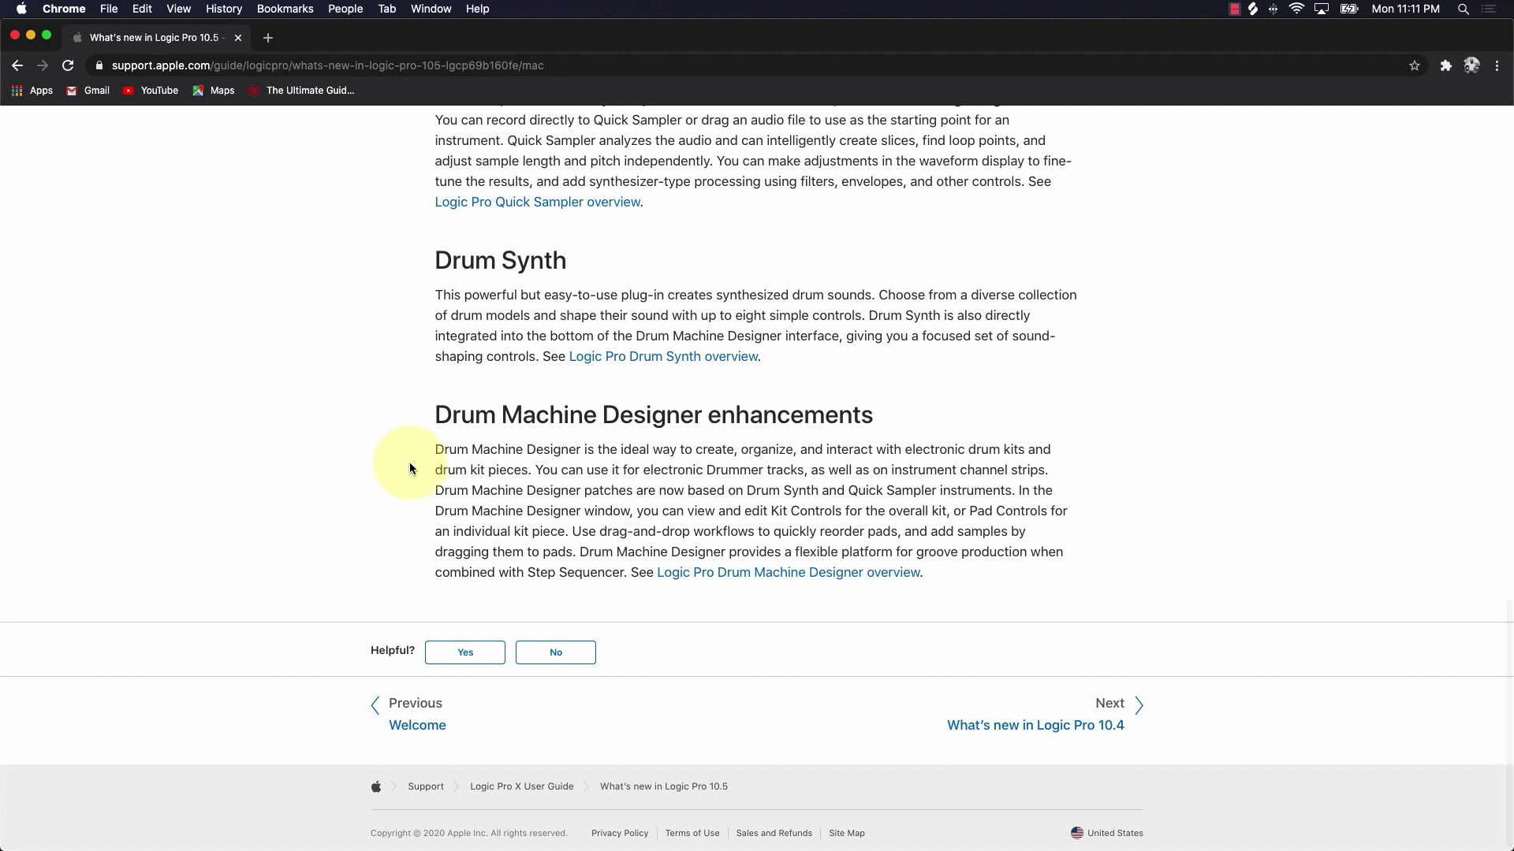
{"action": "left_click_drag", "start_coordinate": [554, 407], "coordinate": [703, 405]}
{"action": "left_click", "coordinate": [408, 469]}
{"action": "left_click", "coordinate": [32, 37]}
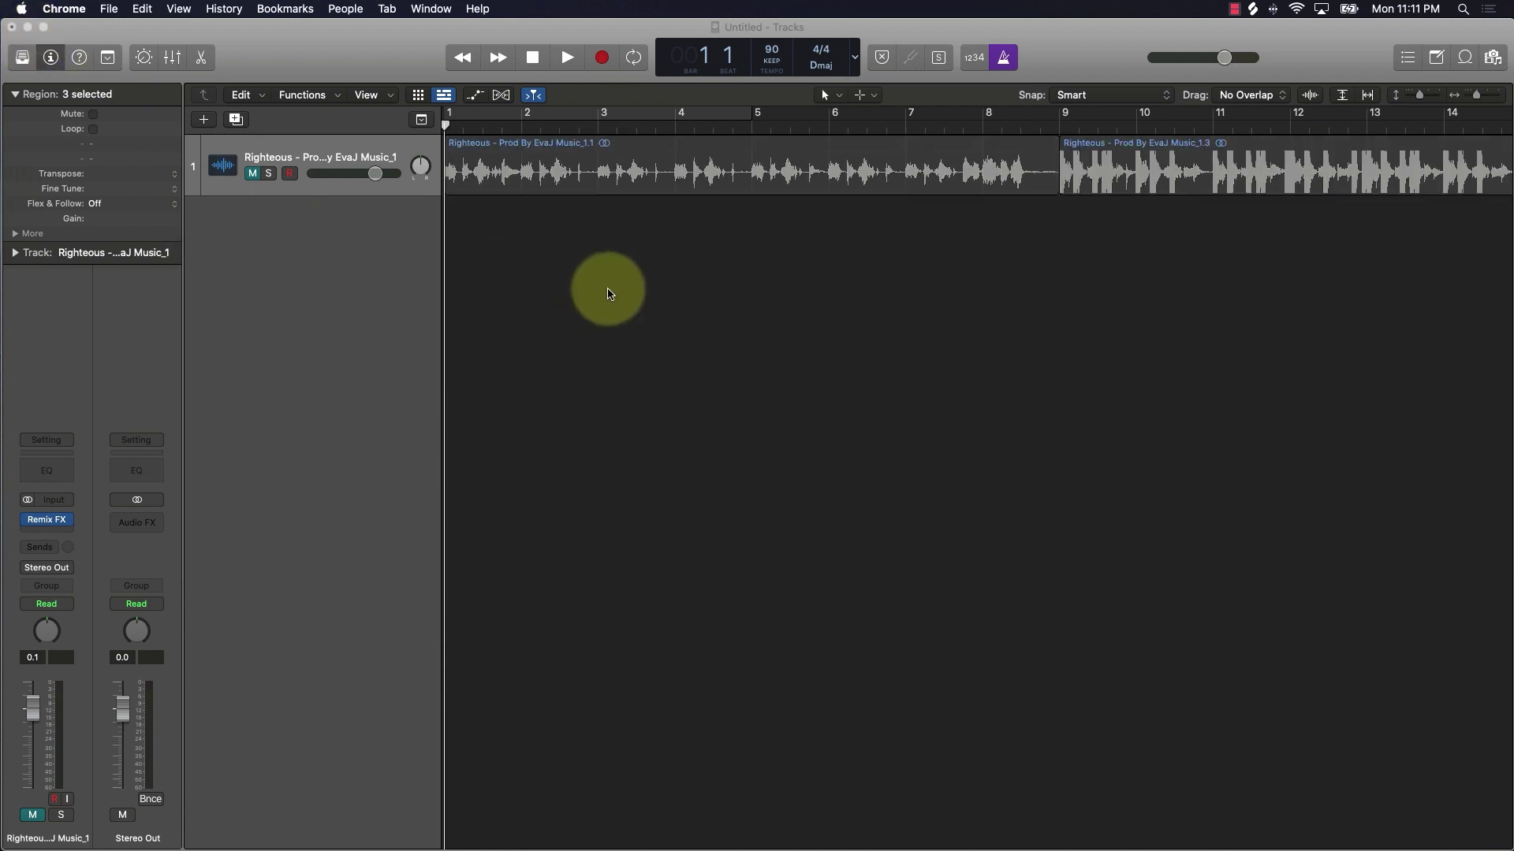
Switch to Logic Pro and create one software instrument track with Drum Kit Designer in its Multi-Output version
{"action": "left_click", "coordinate": [610, 294]}
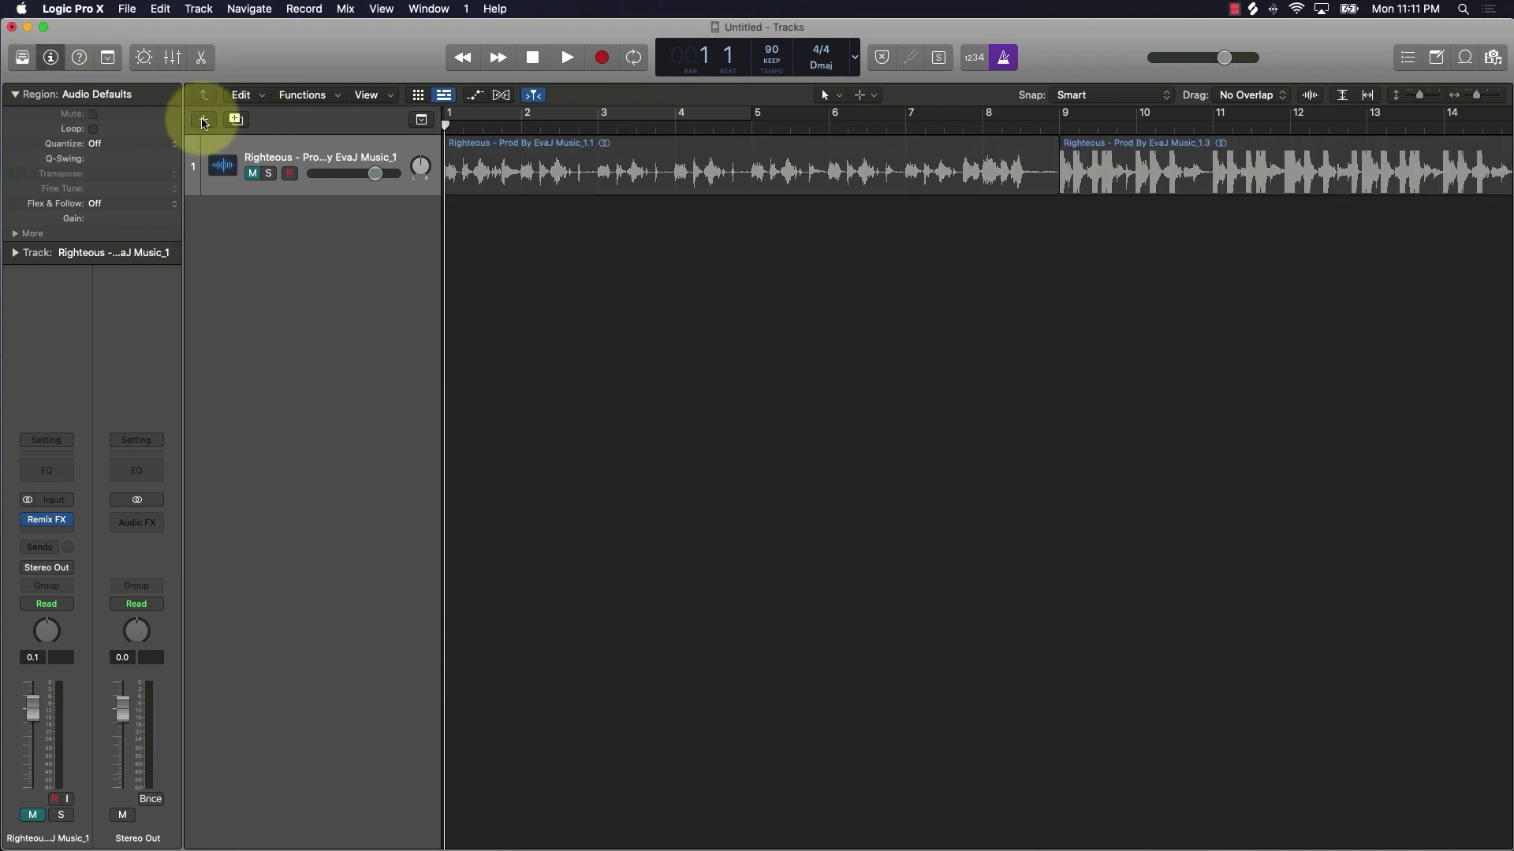
{"action": "left_click", "coordinate": [203, 119]}
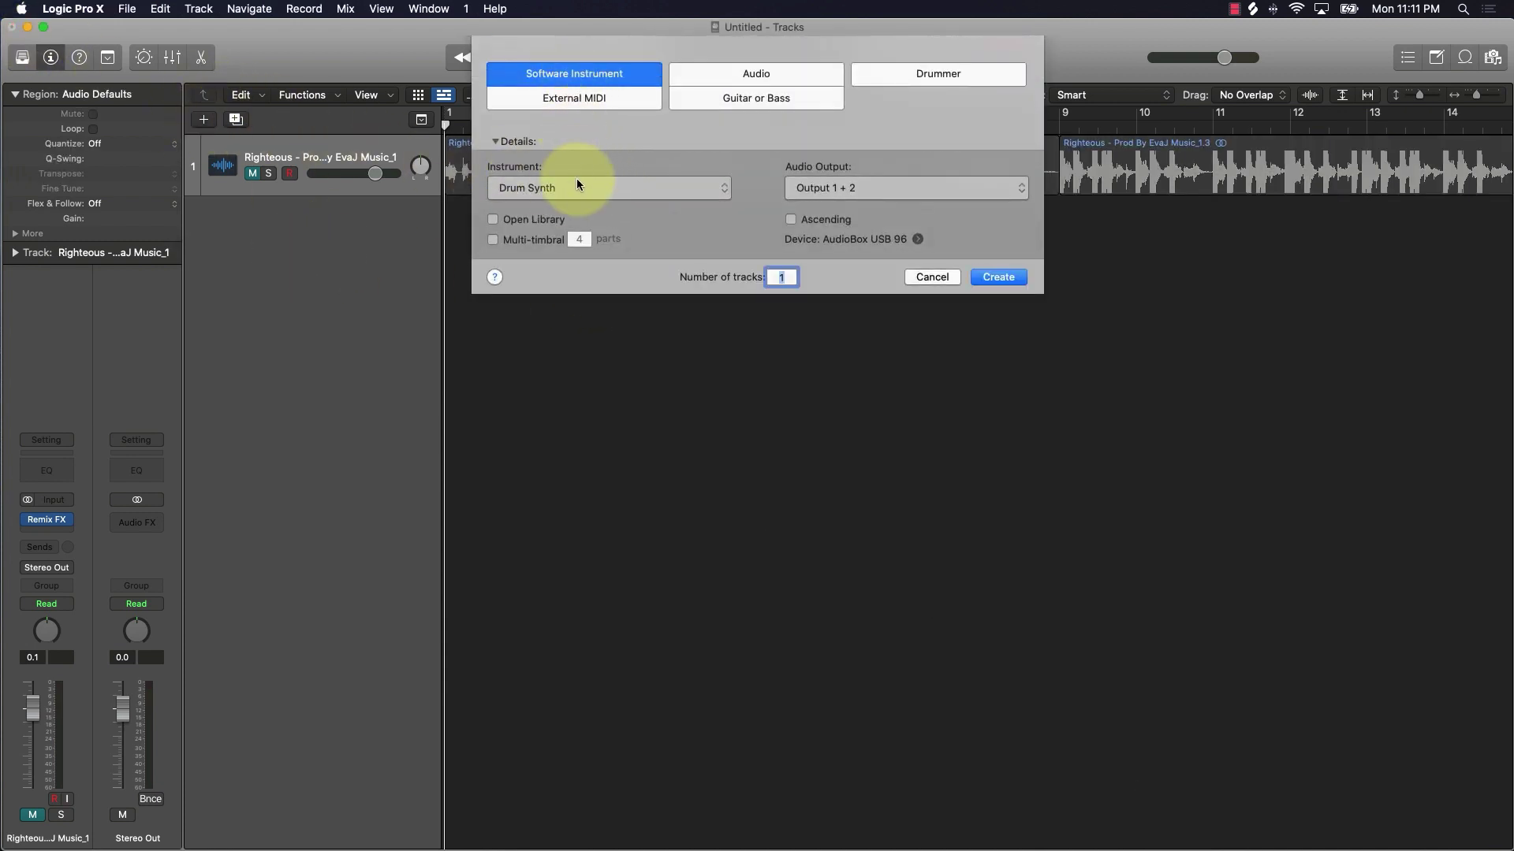
{"action": "left_click", "coordinate": [577, 186]}
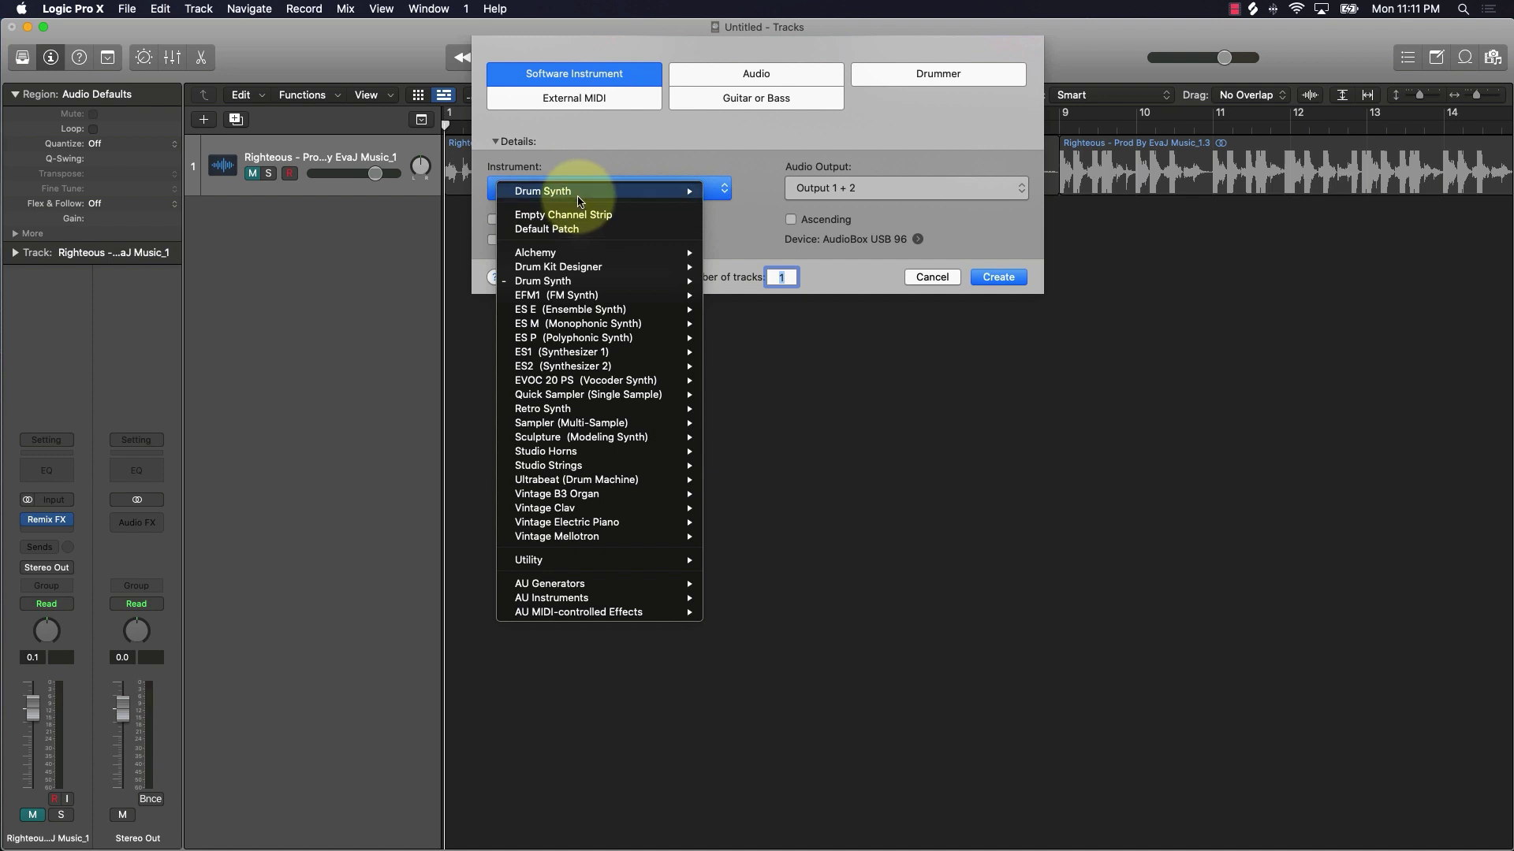
{"action": "left_click", "coordinate": [552, 69]}
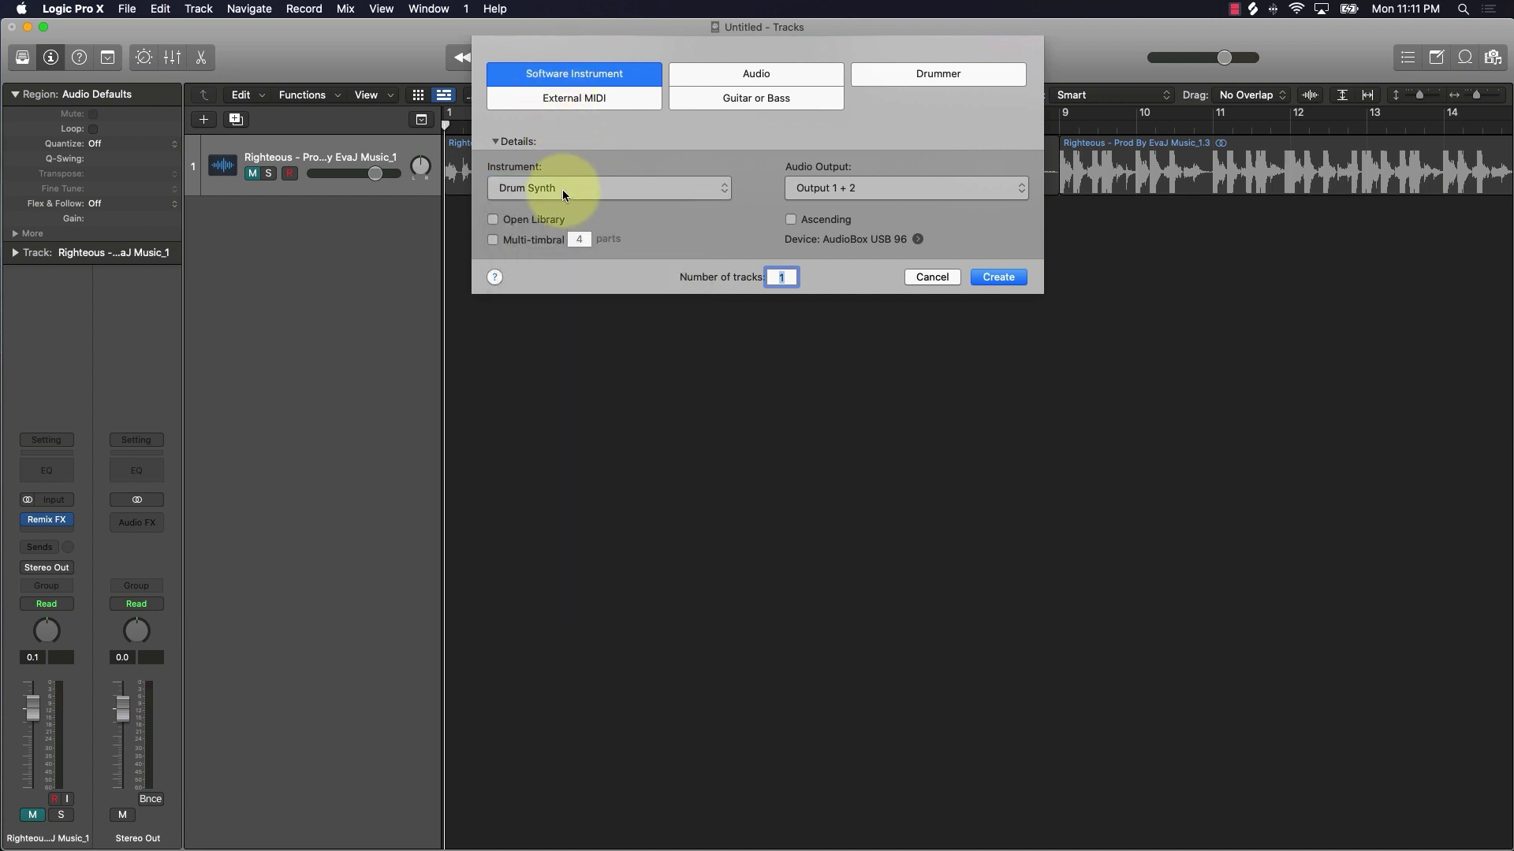
{"action": "left_click", "coordinate": [562, 194]}
{"action": "mouse_move", "coordinate": [569, 268]}
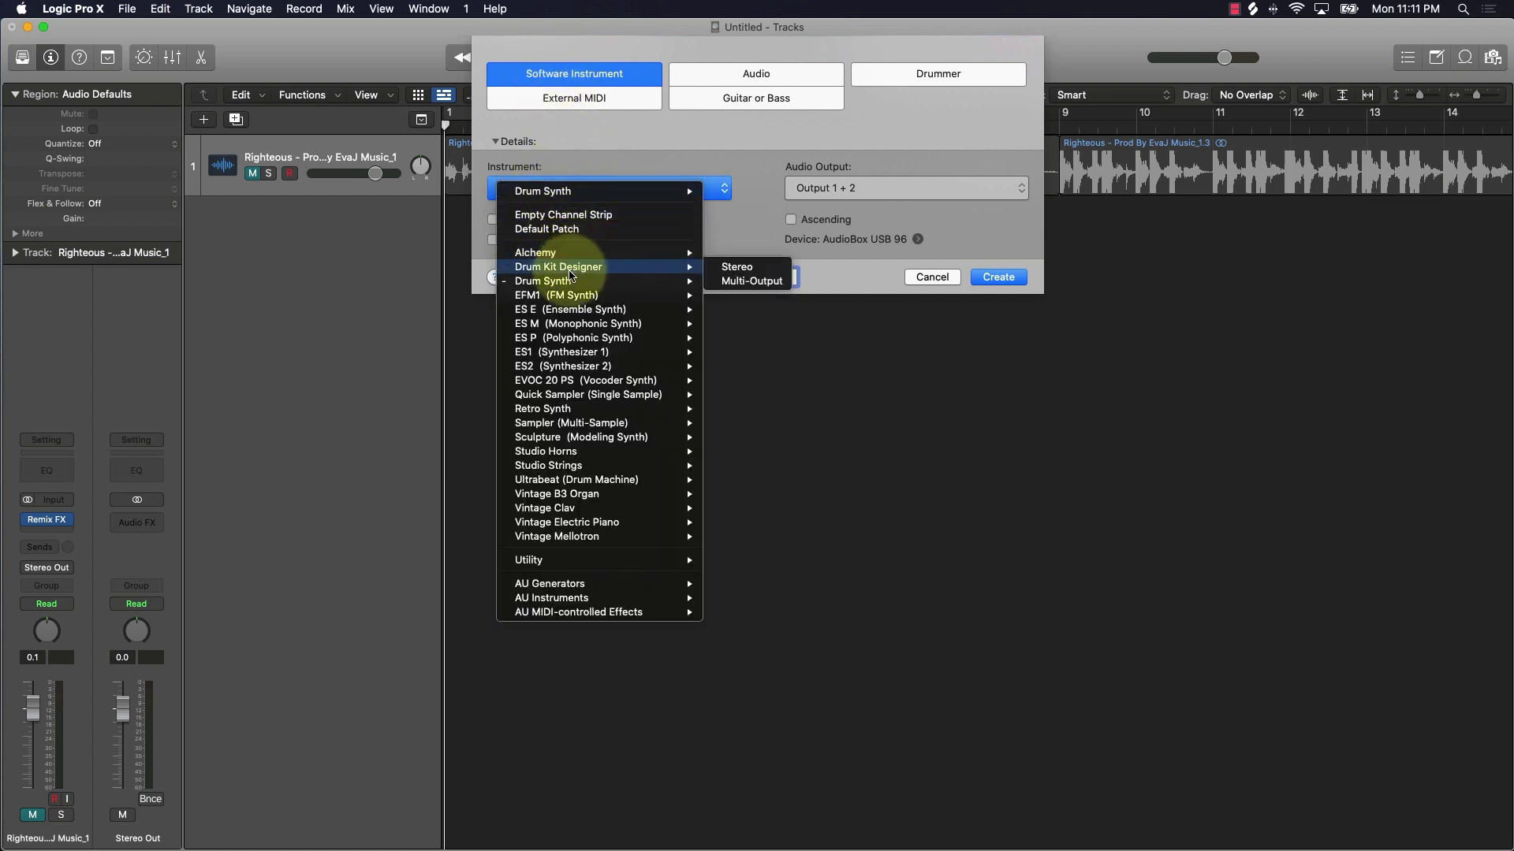
{"action": "left_click", "coordinate": [756, 281]}
{"action": "left_click", "coordinate": [998, 277]}
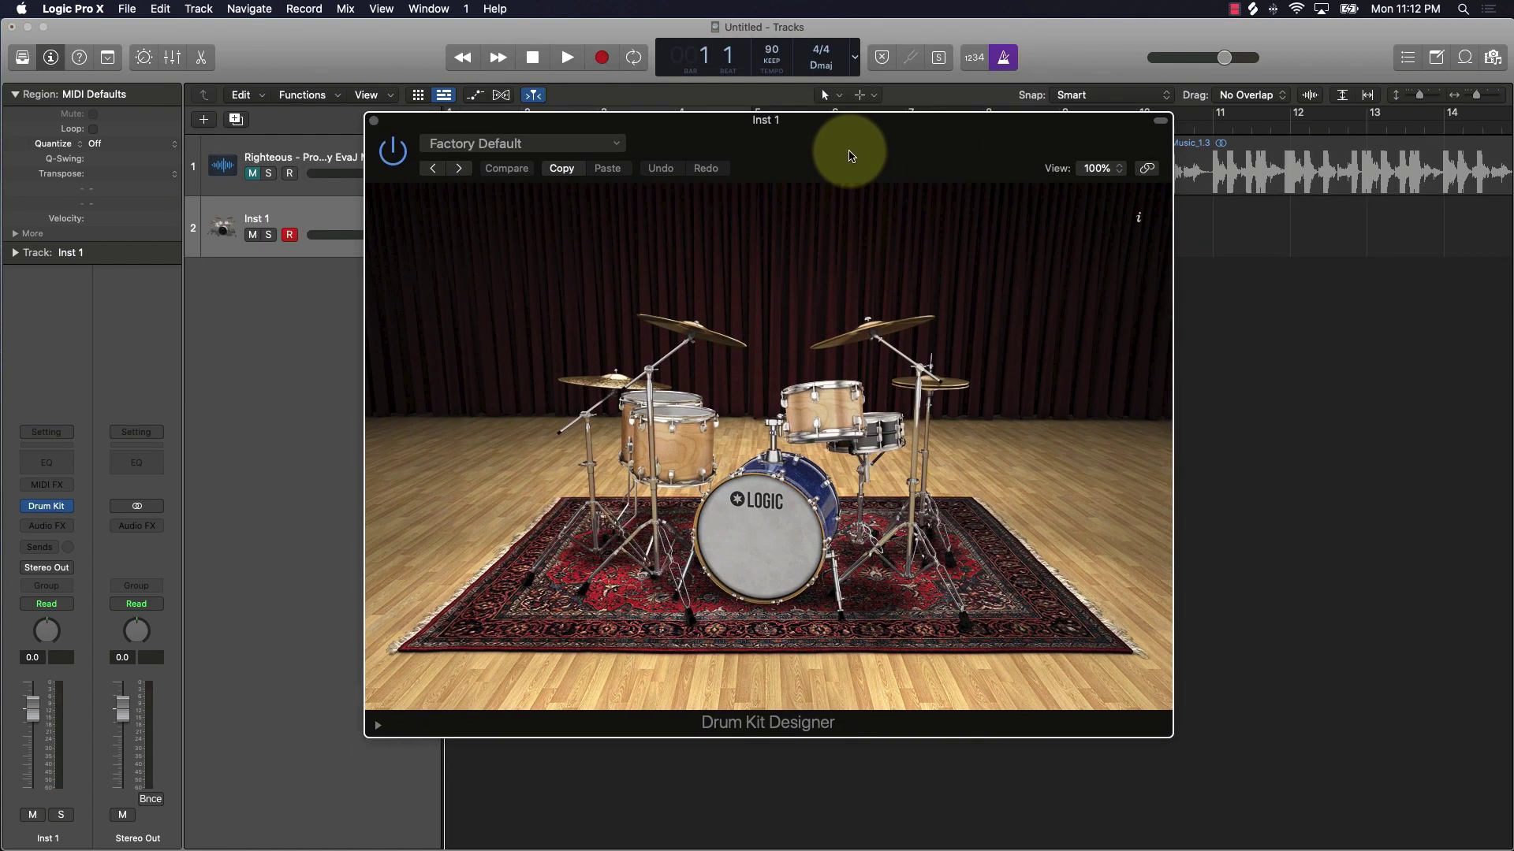
Show the bass drum's kick choices and edit controls in Drum Kit Designer, and close the plug-in and delete its track
{"action": "left_click_drag", "start_coordinate": [850, 155], "coordinate": [834, 150]}
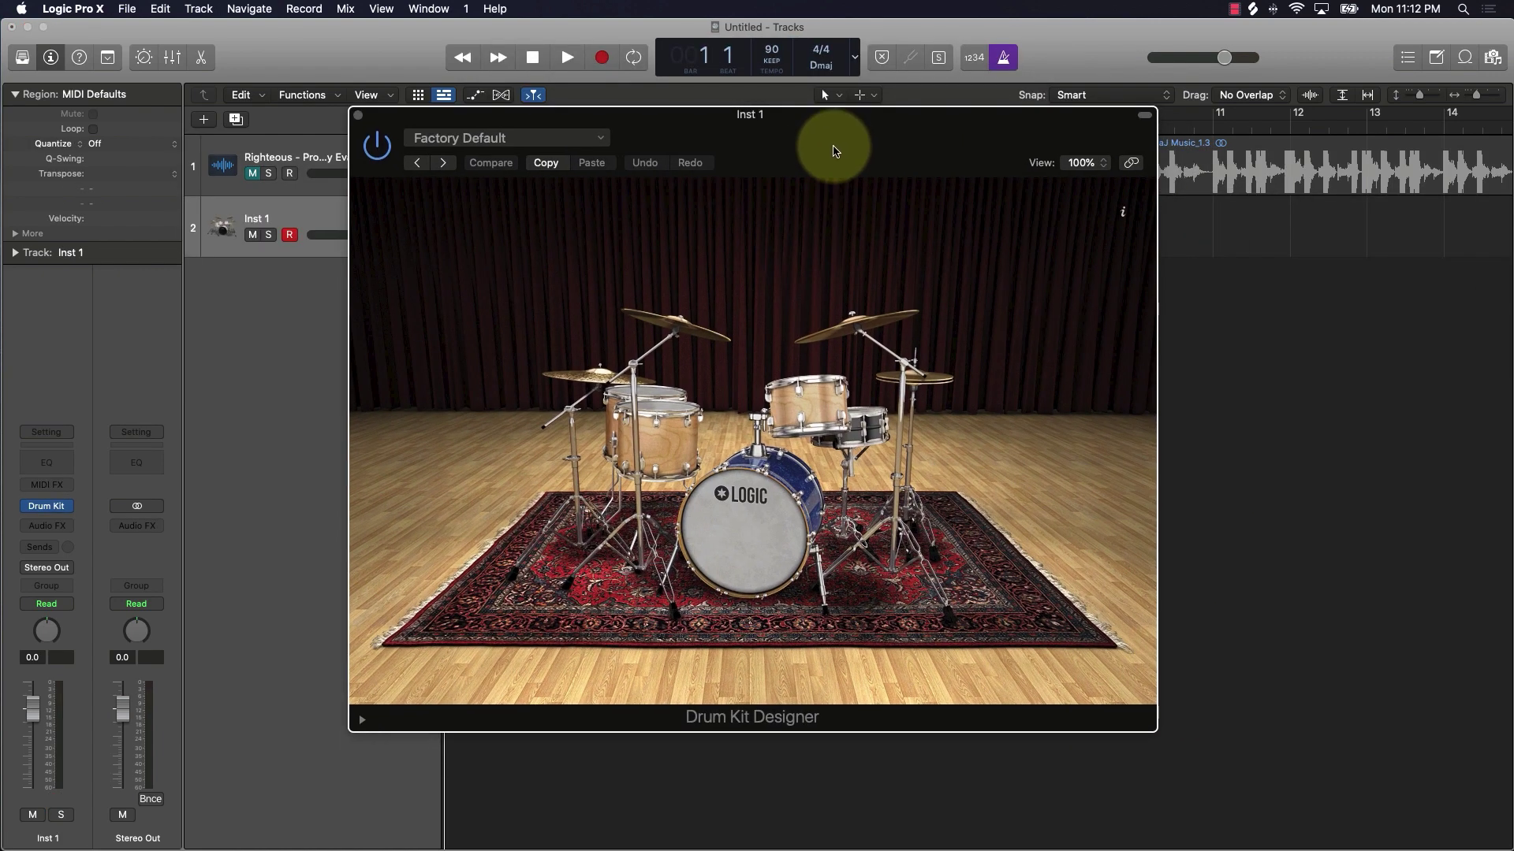
{"action": "left_click", "coordinate": [739, 523]}
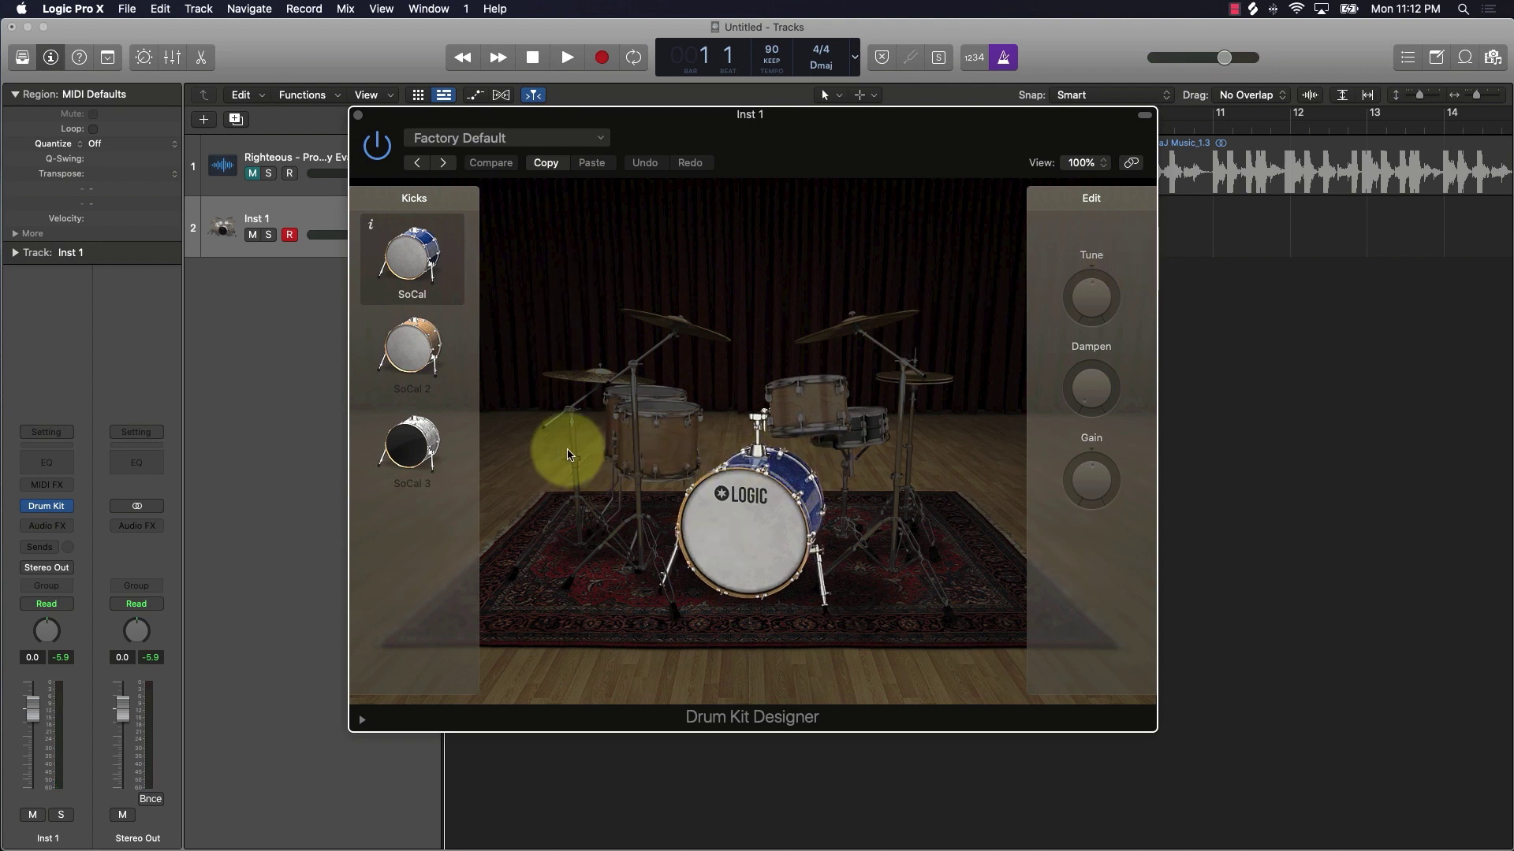
{"action": "left_click", "coordinate": [357, 115]}
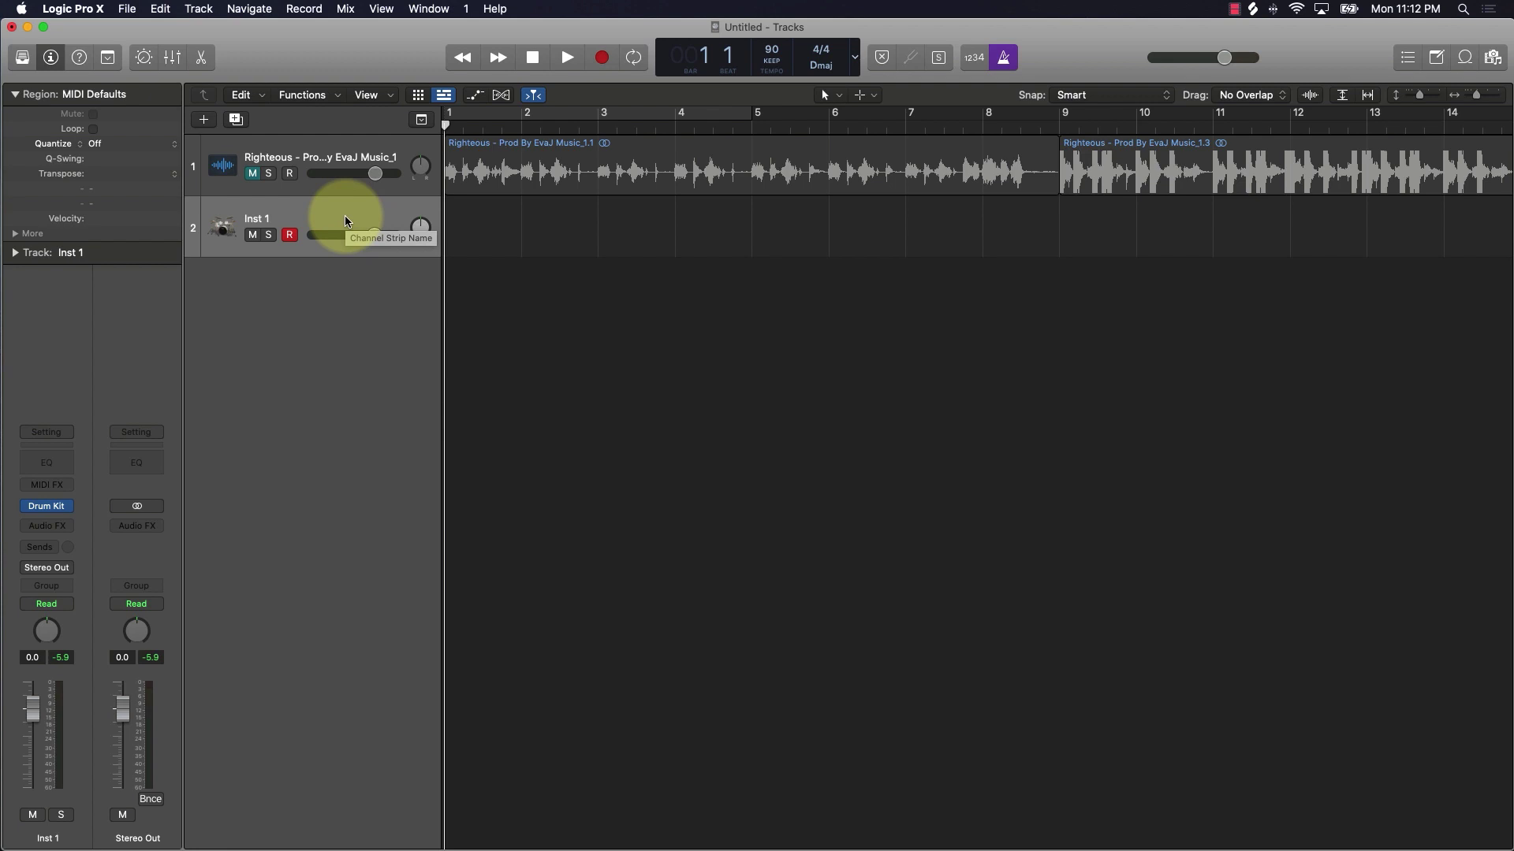
{"action": "key", "text": "super+BackSpace"}
{"action": "scroll", "coordinate": [558, 243], "scroll_direction": "right", "scroll_amount": 1}
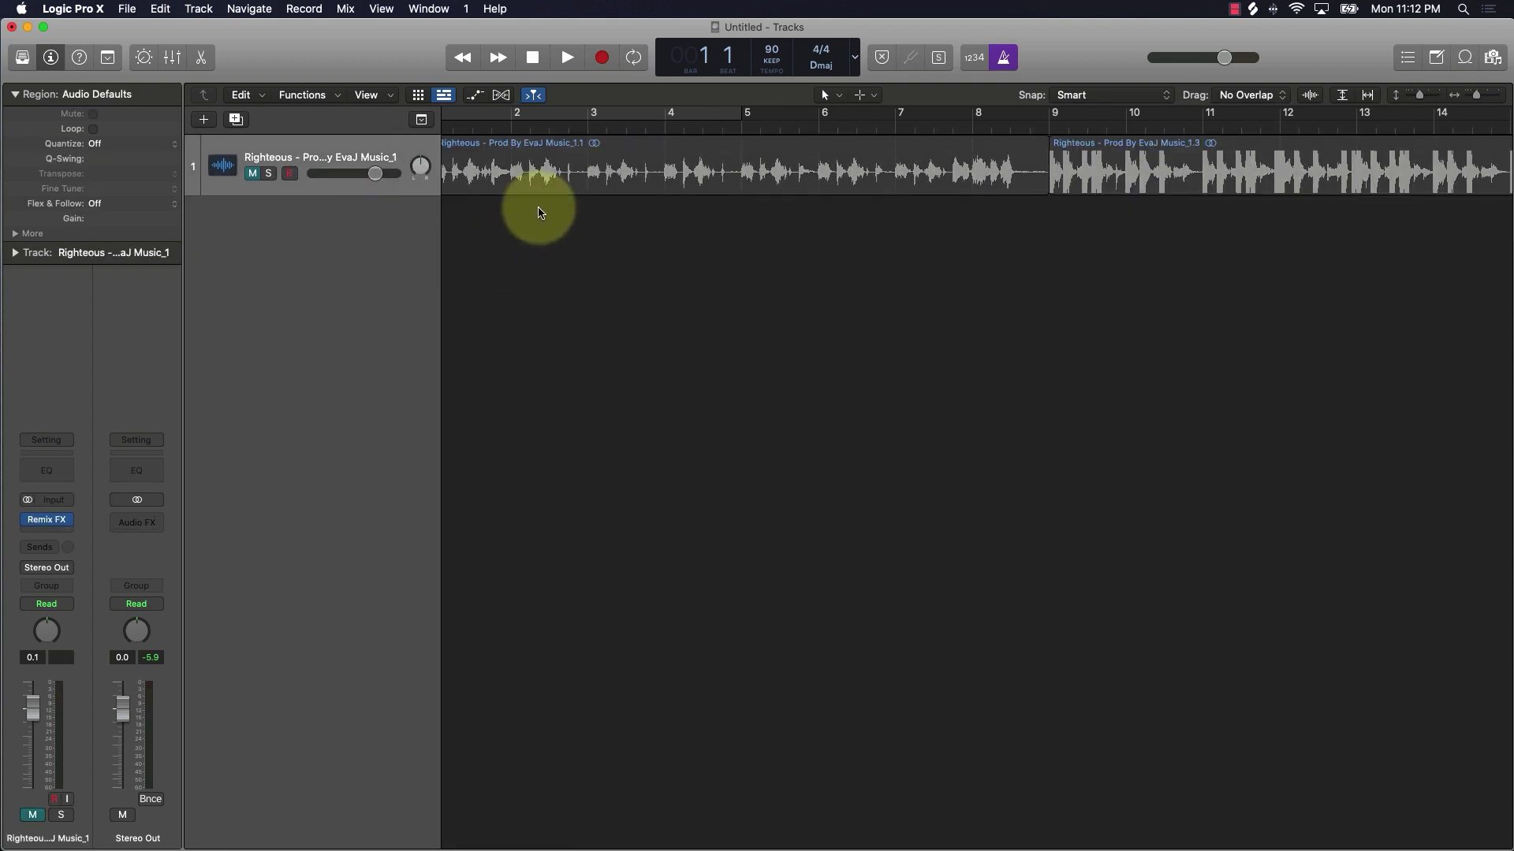
{"action": "scroll", "coordinate": [536, 206], "scroll_direction": "left", "scroll_amount": 2}
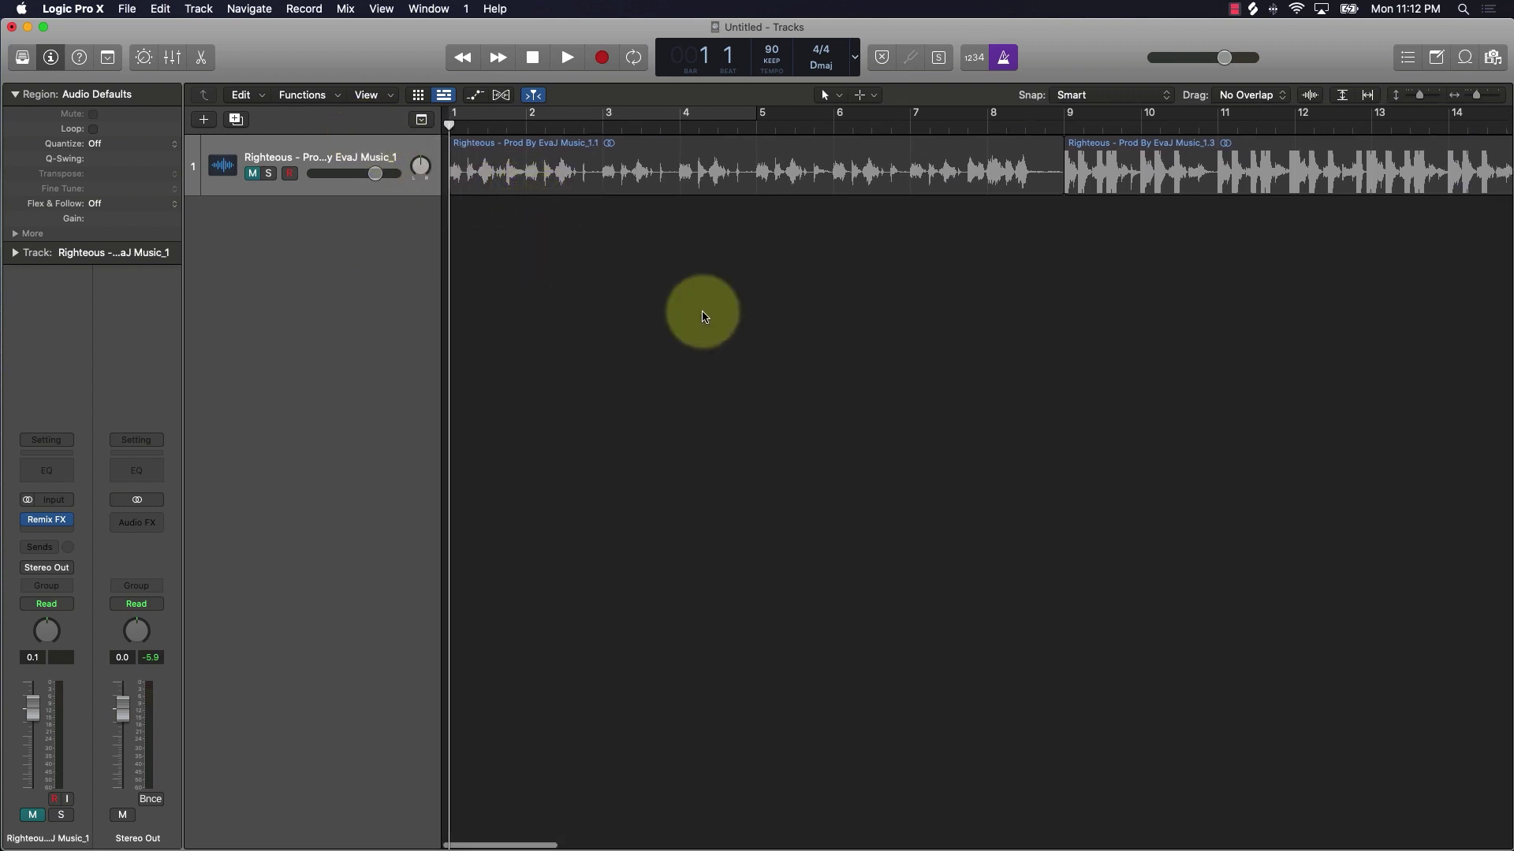